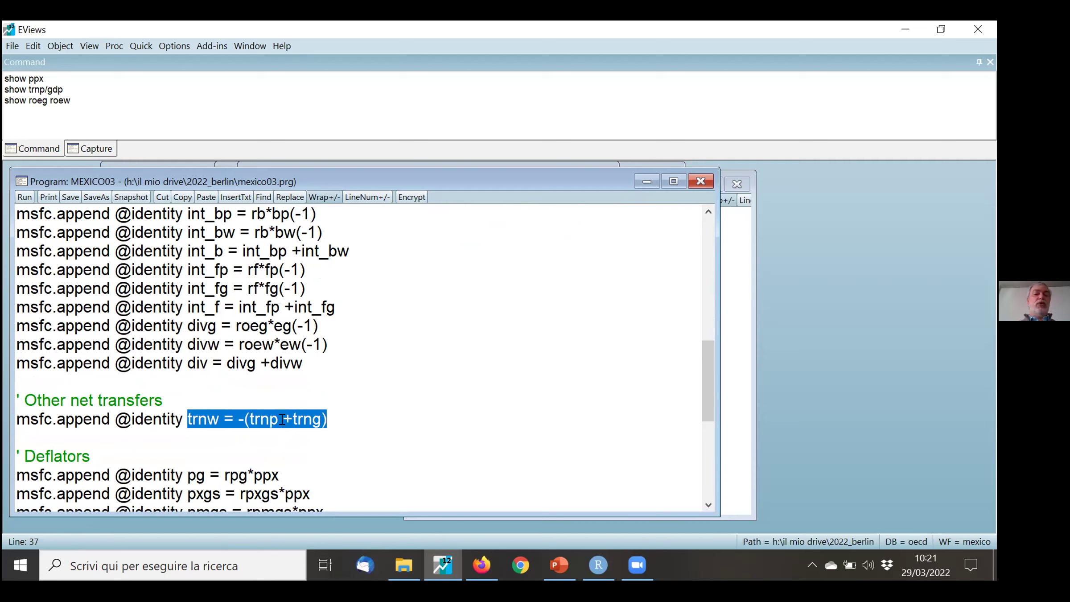
Examine the other net transfers identity trnw = -(trnp +trng), highlighting its dependent variable trnw
key("Right")
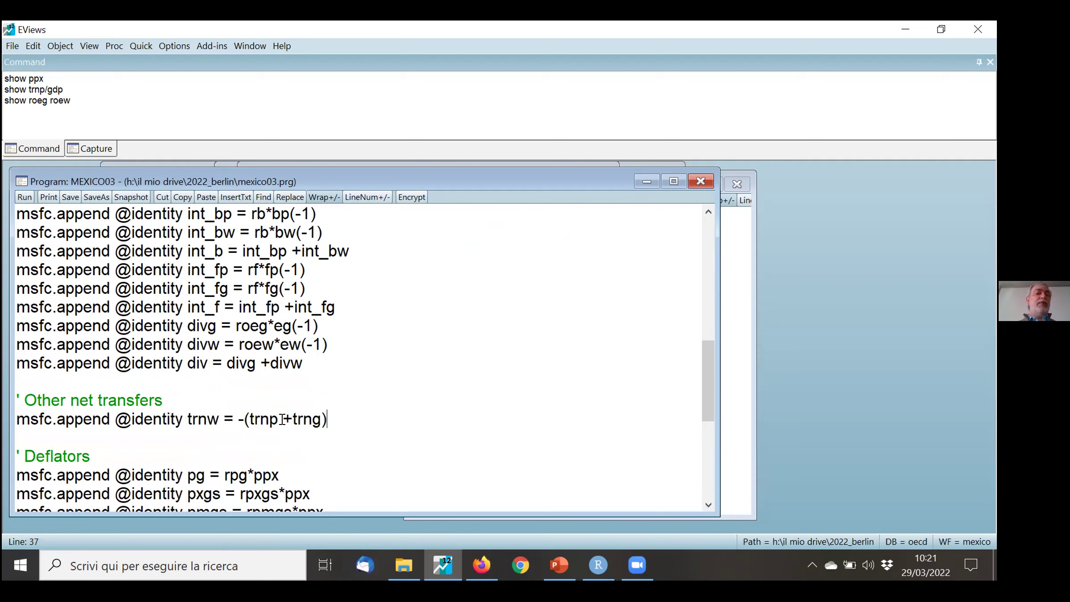
key("Left")
key("Left")
key("Left")
key("Left")
key("Left")
key("Left")
key("Left")
key("Left")
key("Left")
key("Left")
key("Left")
key("Left")
key("Left")
key("Left")
key("Left")
key("ctrl+shift+Left")
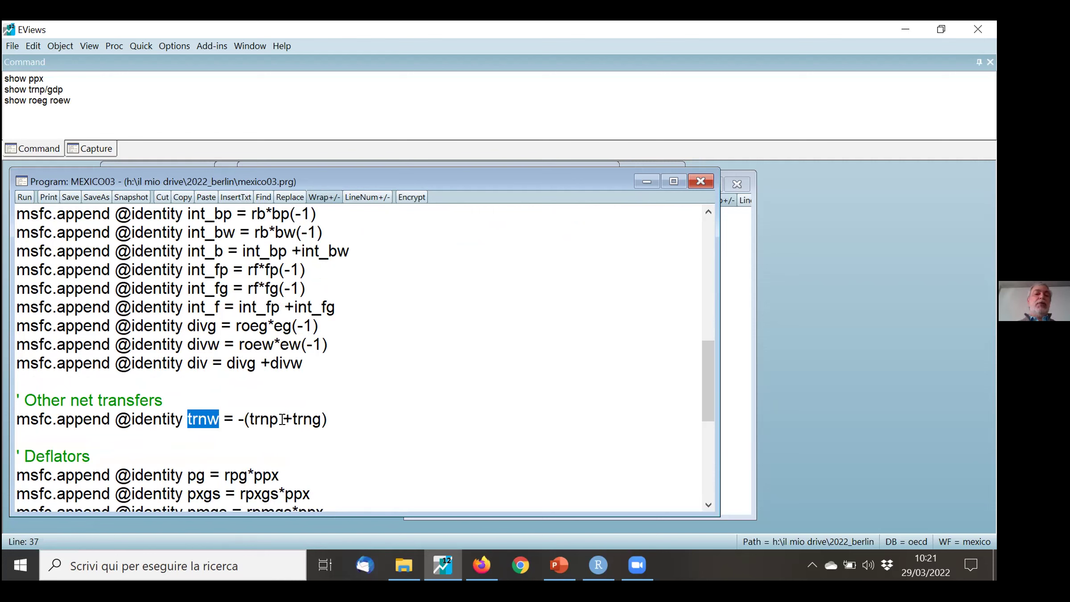
key("Right")
key("Right")
key("Right")
key("Right")
key("Right")
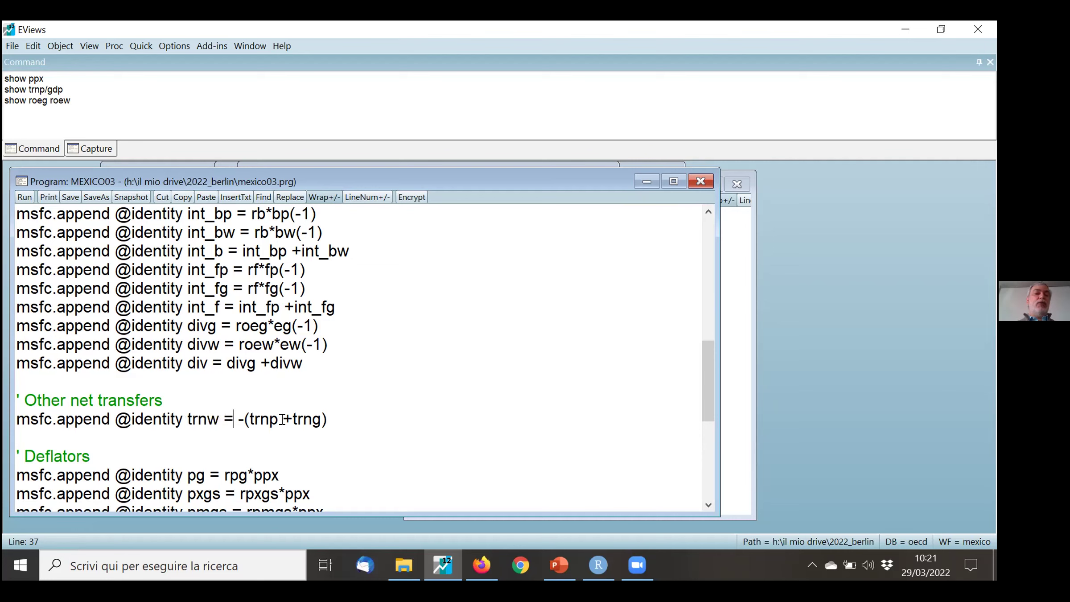
Look over the Deflators section of the program, down to the Net lending heading and back to the pg identity
key("Down")
key("Down")
key("Down")
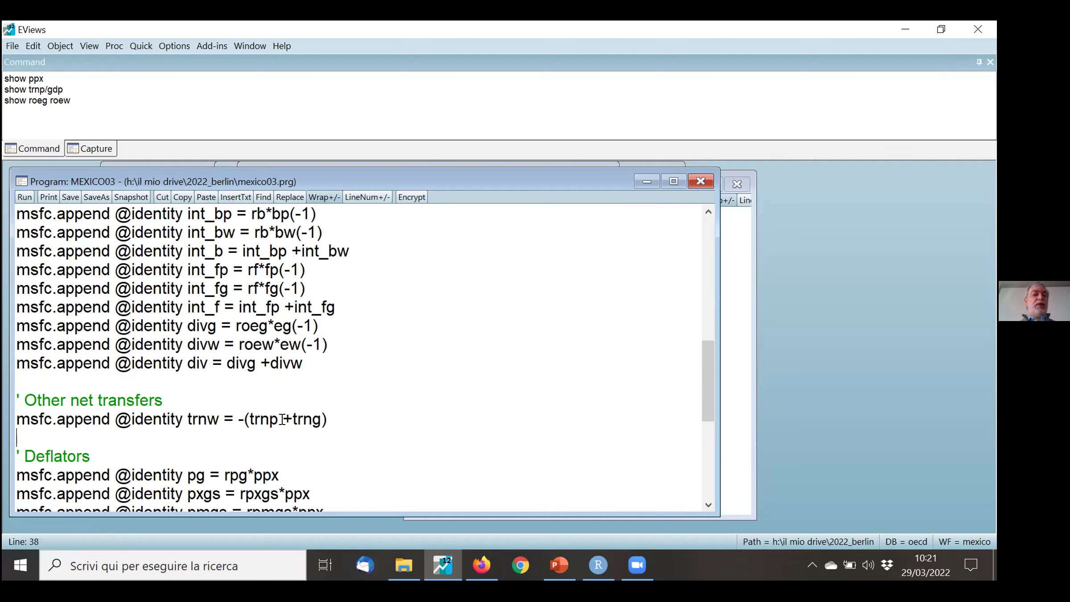
key("Down")
key("Down")
key("Down")
key("Down")
key("Down")
key("Down")
key("Down")
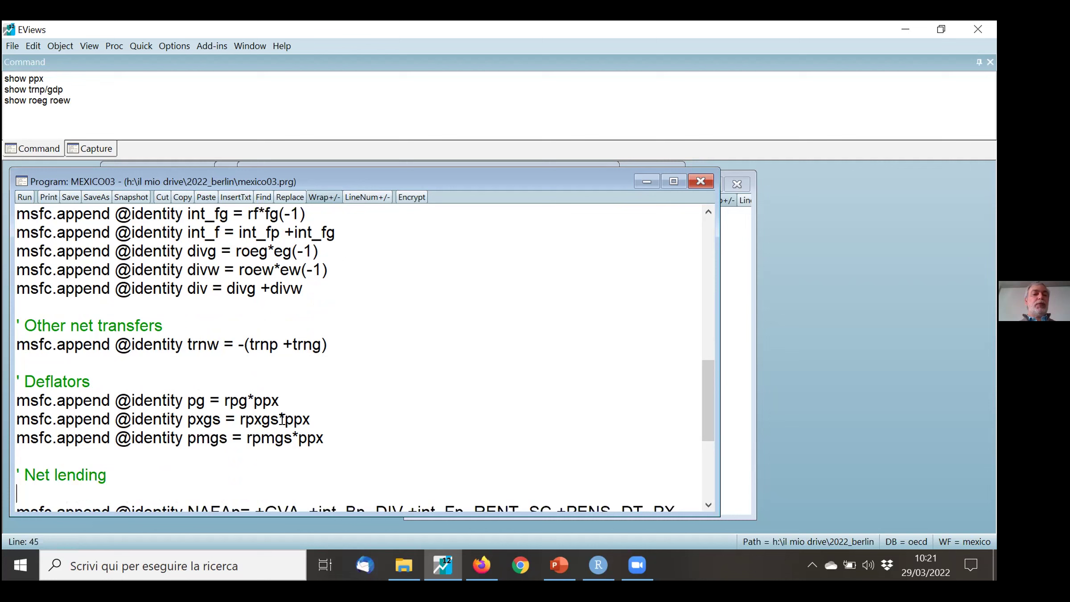
key("Up")
key("Up")
key("Up")
key("Up")
key("Up")
key("Up")
key("Up")
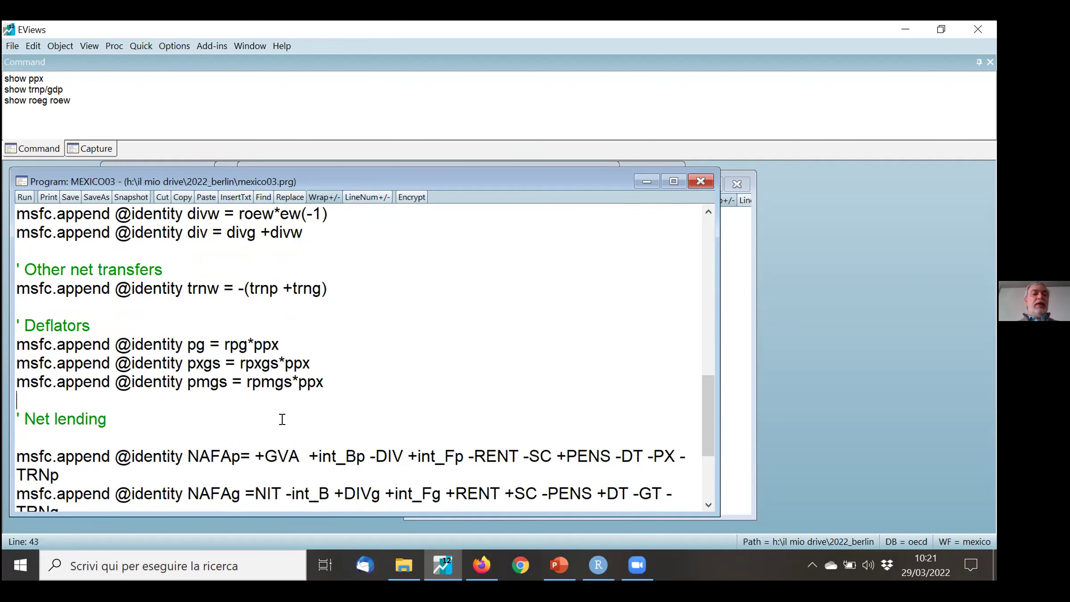
key("Up")
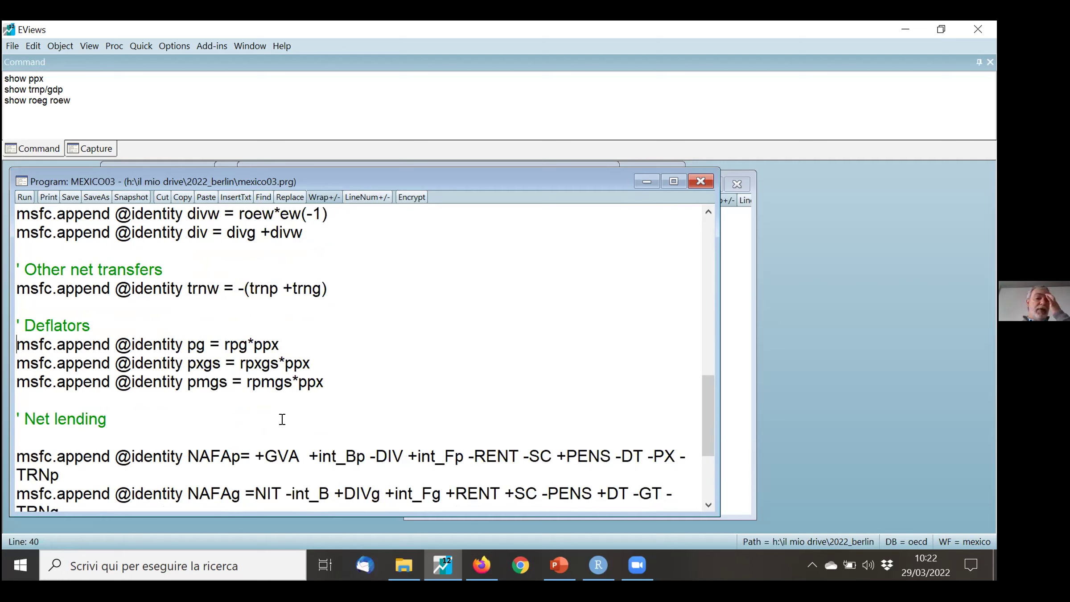
Examine the government deflator identity pg = rpg*ppx and highlight the relative price term rpg
key("Right")
key("Right")
key("Right")
key("Right")
key("Right")
key("Right")
key("Right")
key("Right")
key("Right")
key("Right")
key("Right")
key("Right")
key("Right")
key("Right")
key("Right")
key("Right")
key("Right")
key("Right")
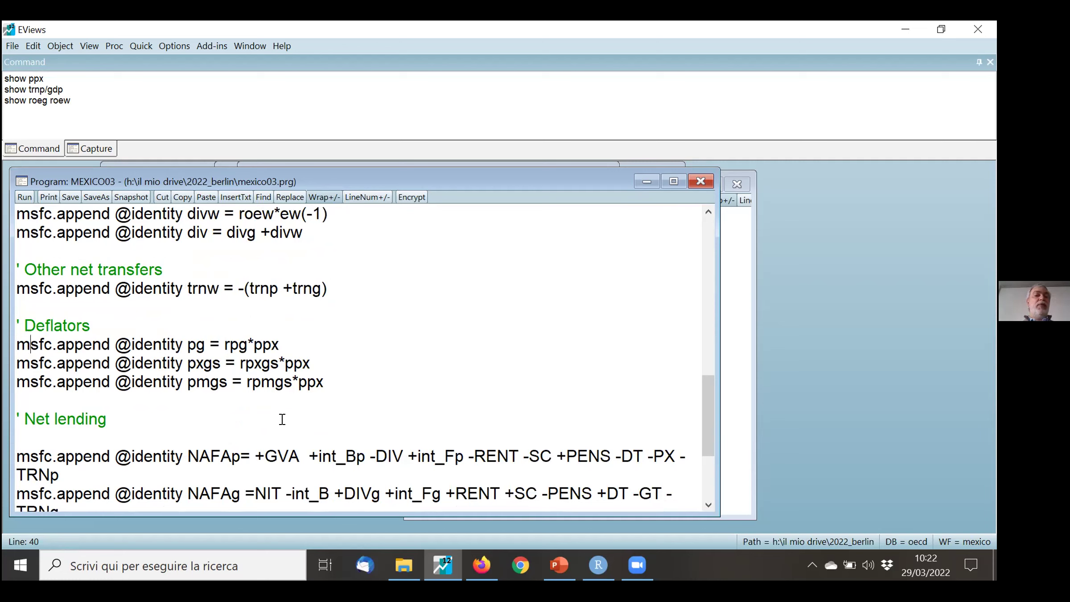
key("Right")
key("Right")
key("Right")
key("Right")
key("Right")
key("Right")
key("Right")
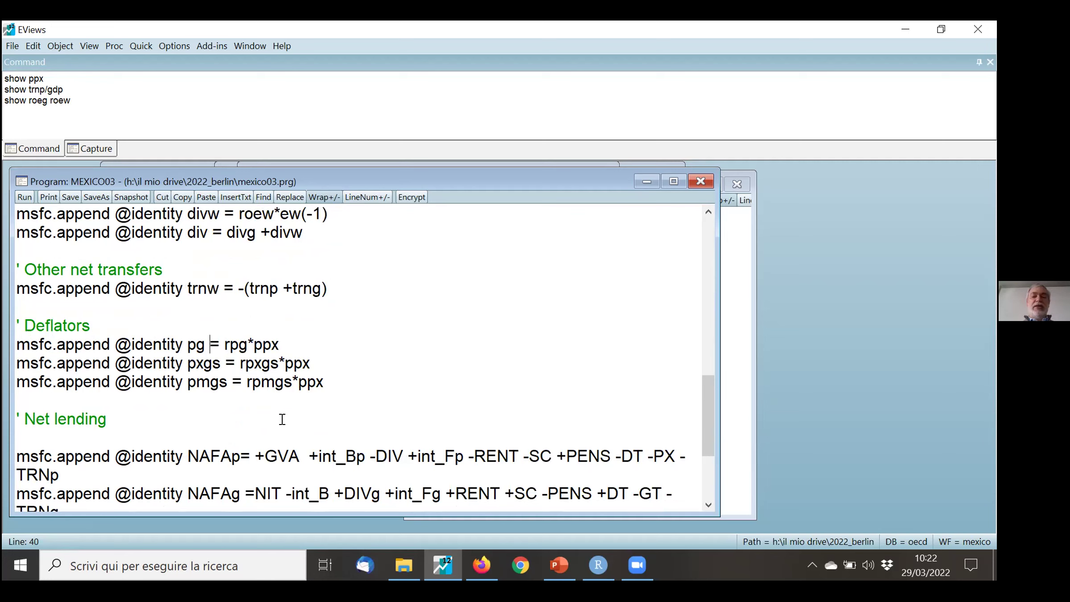
key("Right")
key("Right")
key("Right")
key("Right")
key("Right")
key("Right")
key("Right")
key("Right")
key("Left")
key("Left")
key("Left")
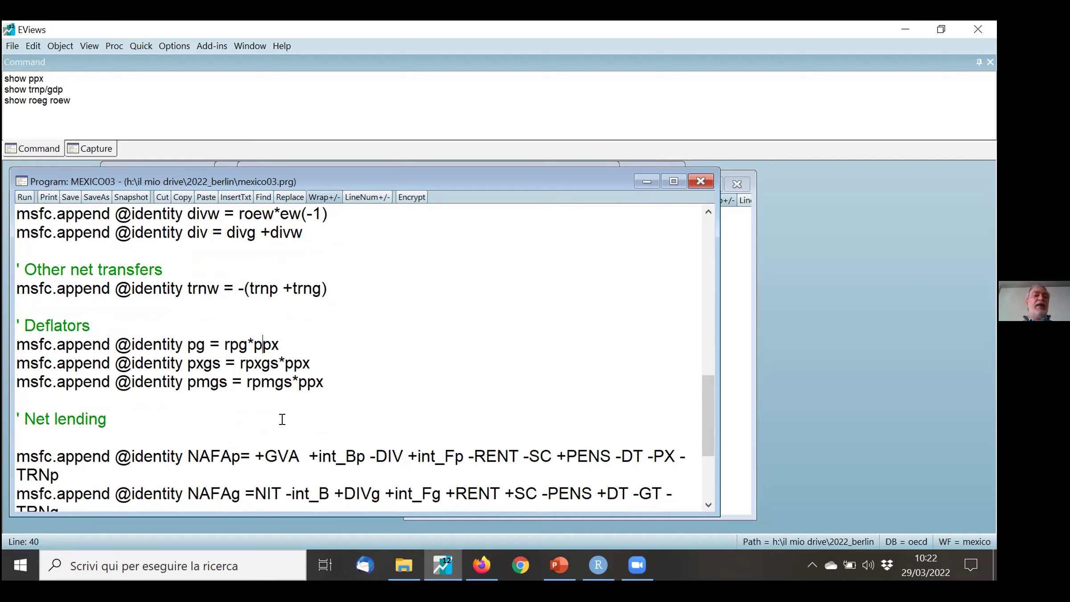
key("shift+Left")
key("shift+Left")
key("shift+Left")
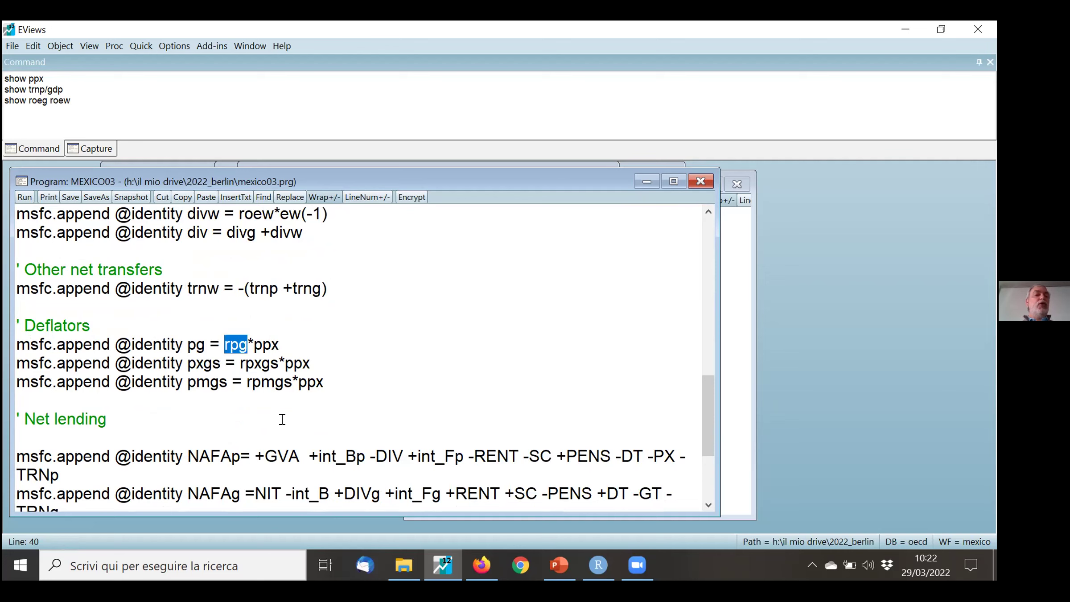
Examine the Net lending identities for NAFAp, NAFAg and NAFAw in the program
key("Down")
key("Down")
key("Down")
key("Down")
key("Down")
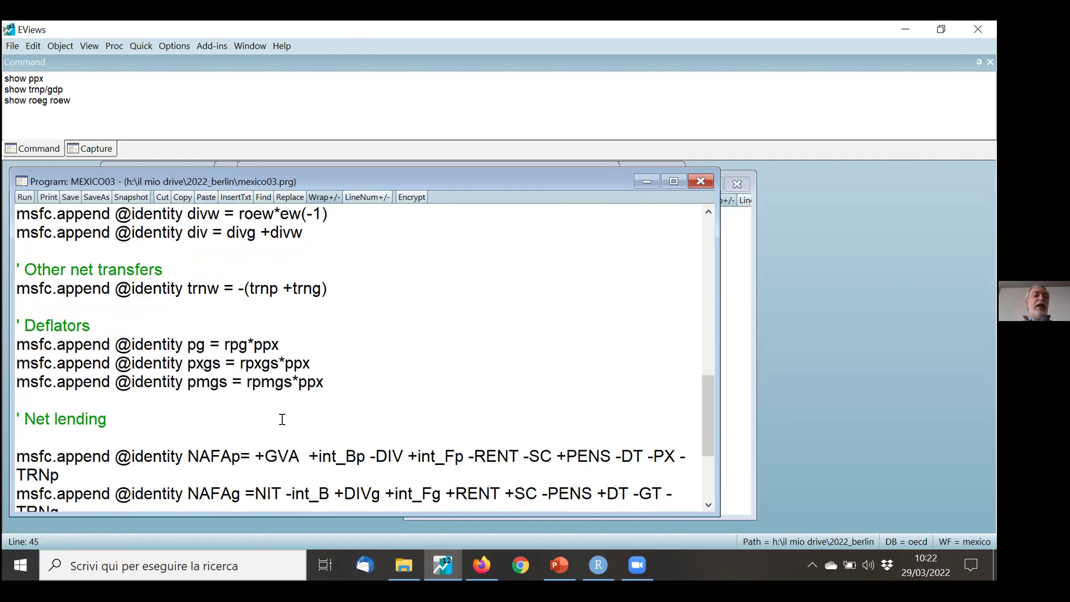
key("Down")
key("Down")
key("Down")
key("Down")
key("Down")
key("Down")
key("Down")
key("Down")
key("Down")
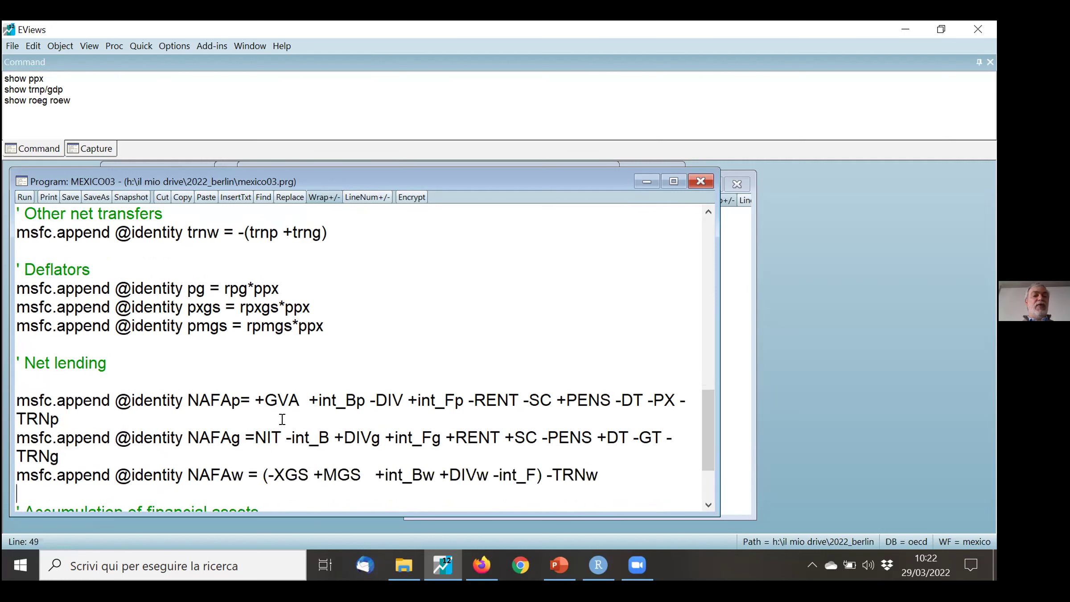
key("Down")
key("Down")
key("Up")
key("Up")
key("Up")
key("Up")
key("Up")
key("Up")
key("Up")
key("Up")
key("Up")
key("Up")
key("Up")
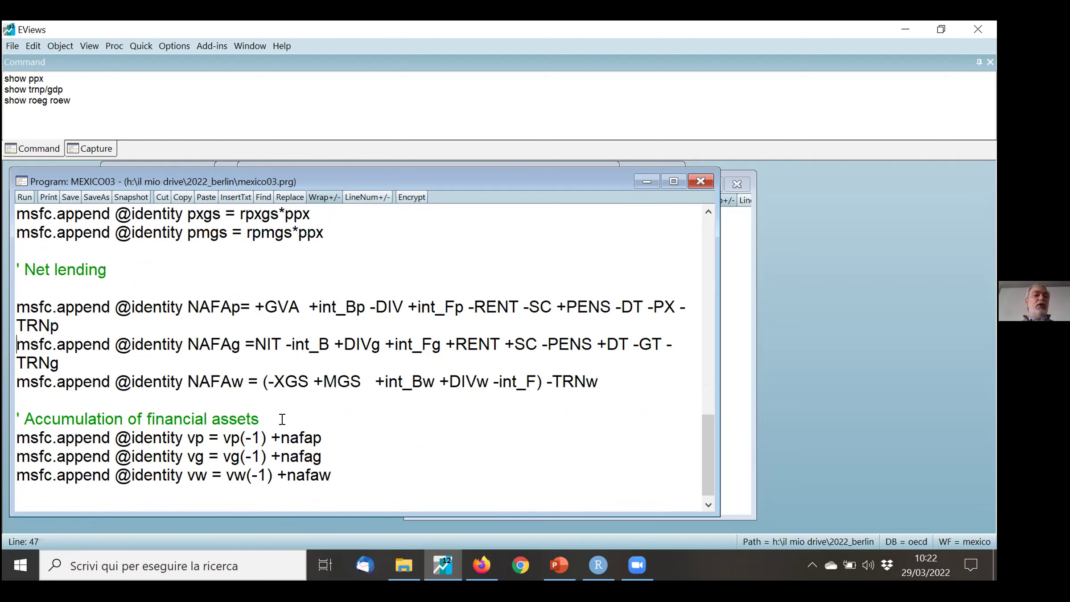
key("shift+Down")
key("Down")
key("Down")
key("Down")
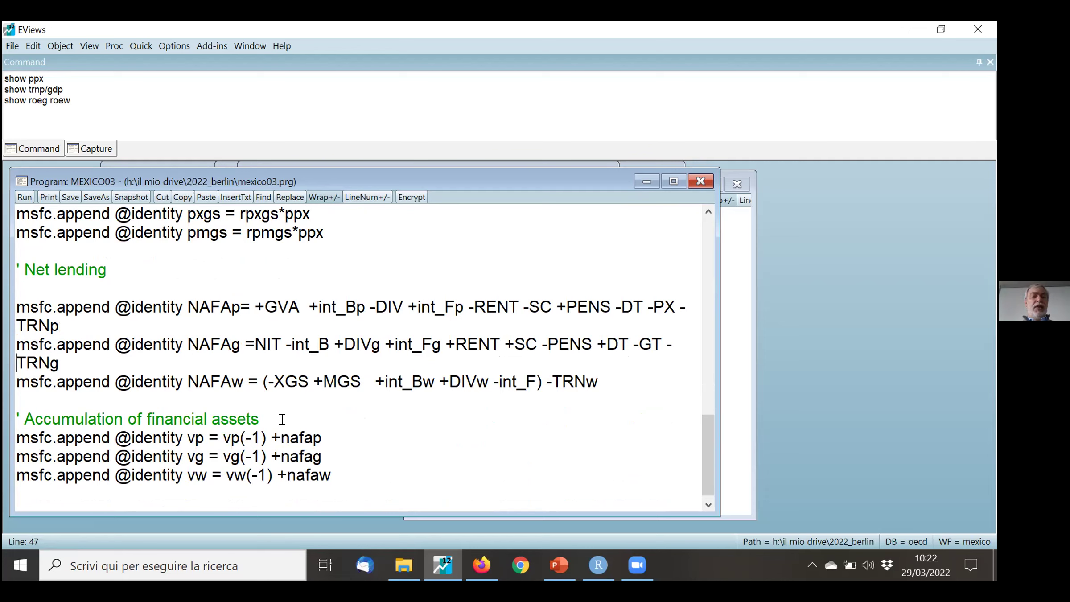
Highlight the three identities for vp, vg and vw under Accumulation of financial assets and review them
key("Down")
key("Down")
key("Down")
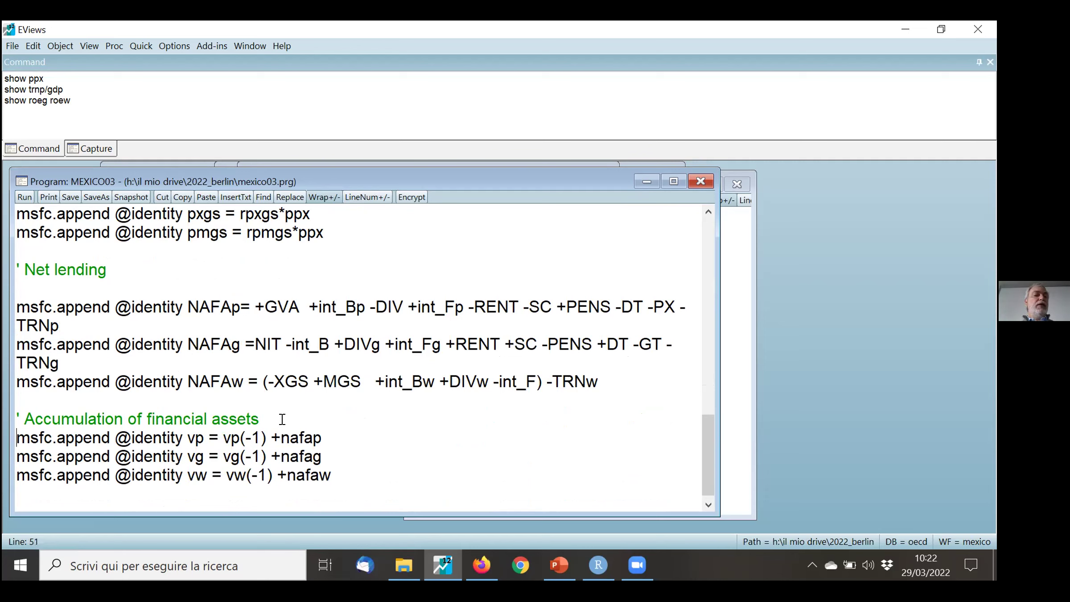
key("shift+Down")
key("shift+Down")
key("shift+Down")
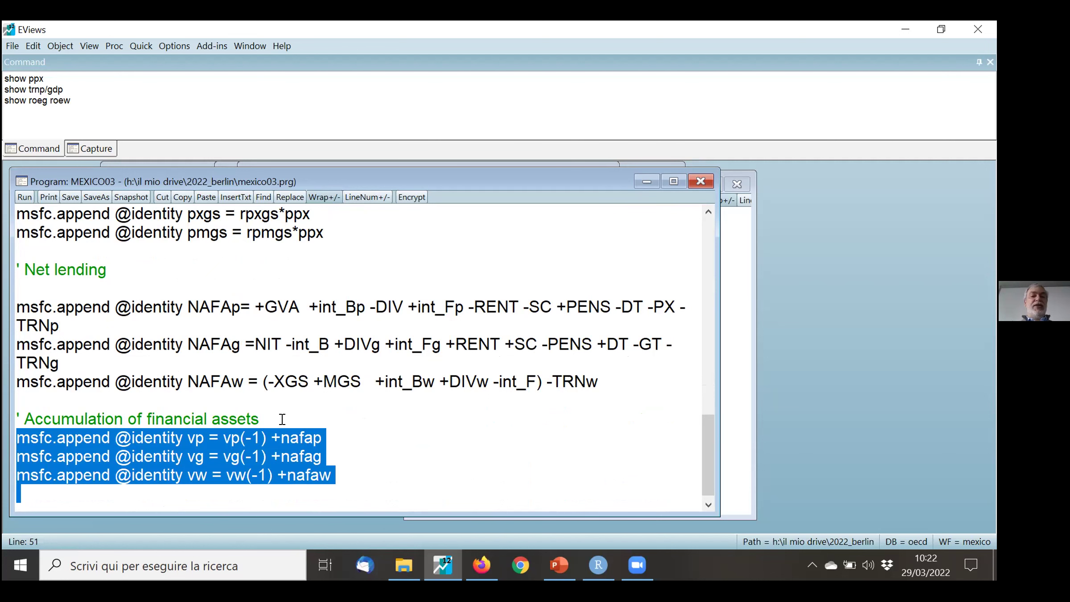
key("Down")
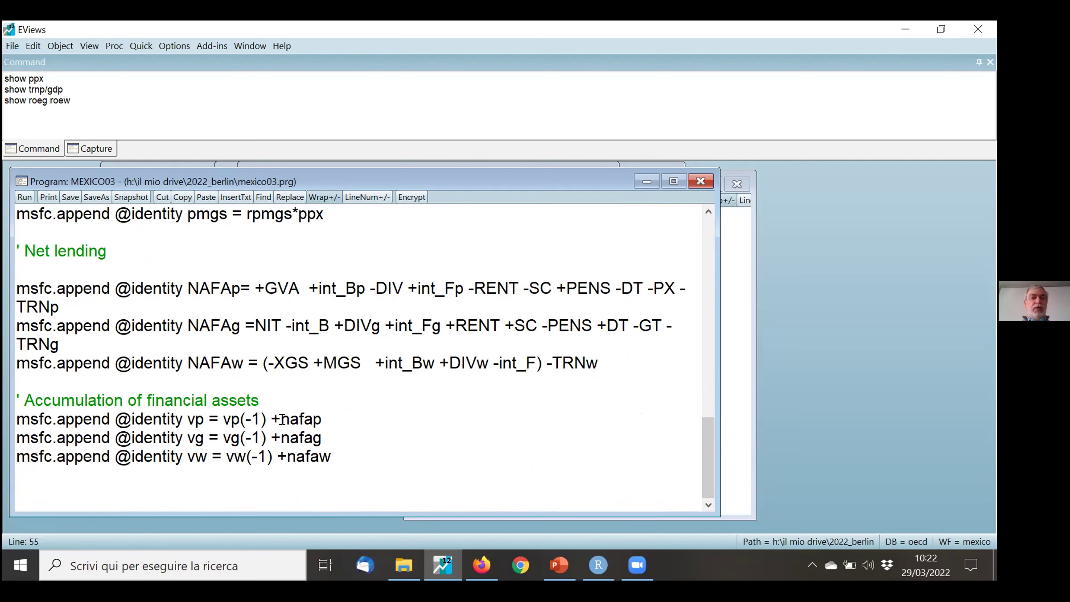
Run the mexico03.prg program in quiet mode, without program arguments
key("alt+f")
key("r")
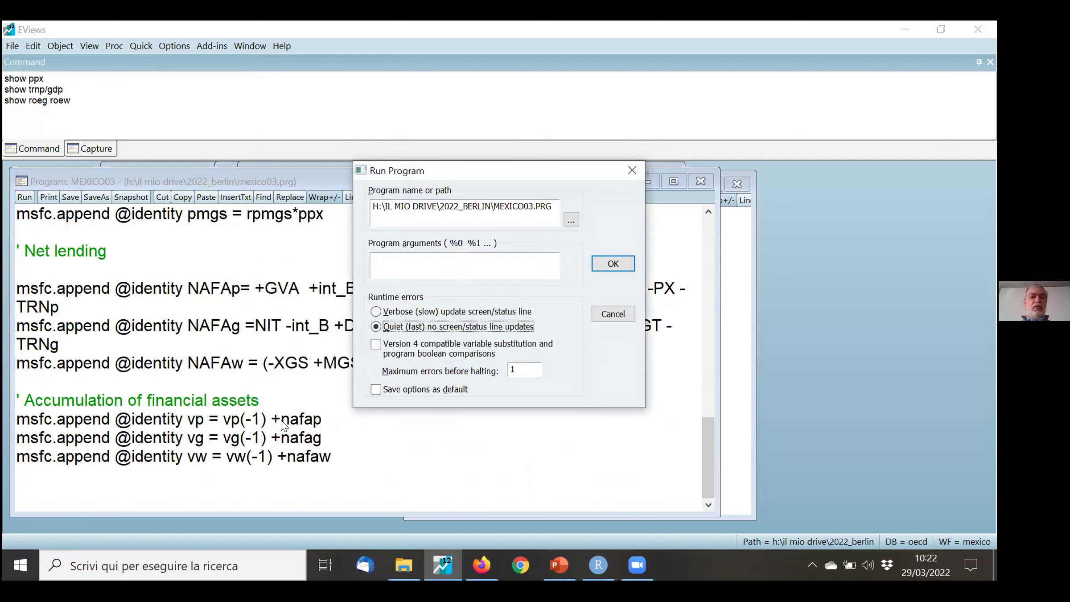
key("Return")
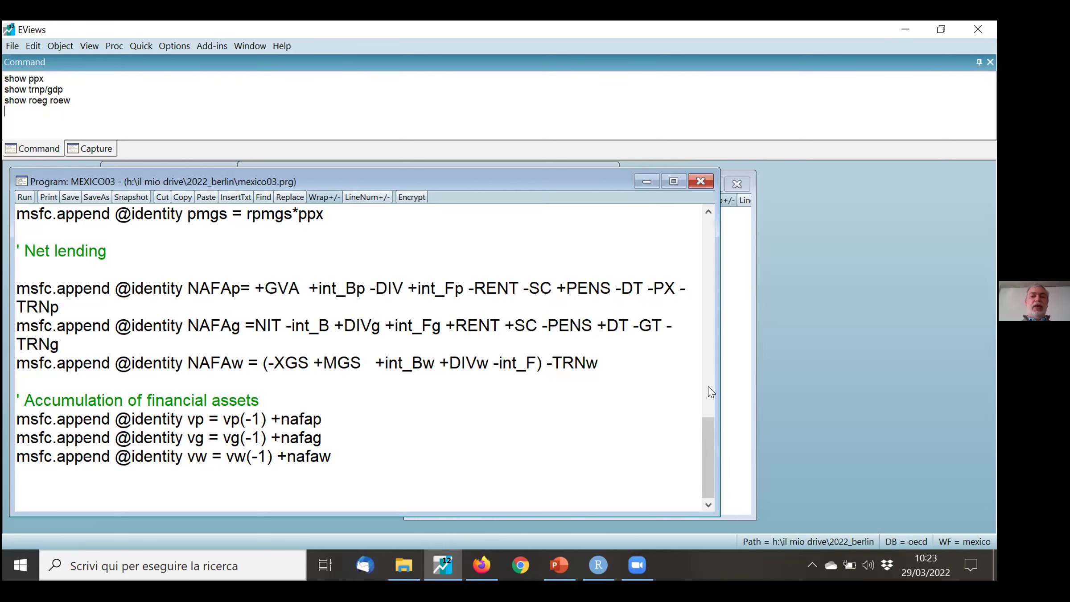
Bring up the MEXICO workfile and open its msfc model object
left_click(736, 386)
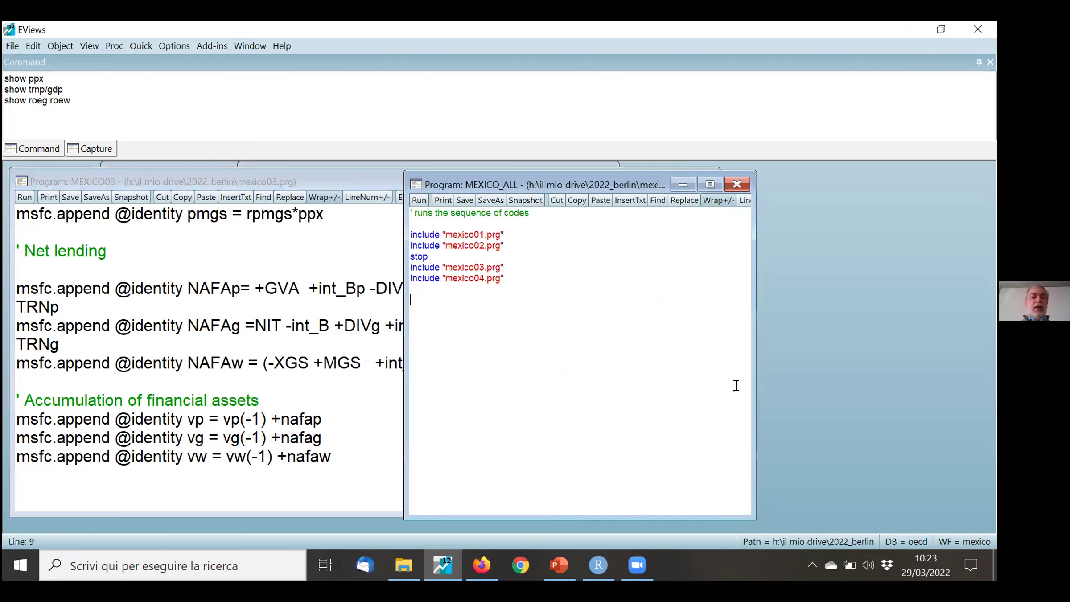
key("alt+w")
key("Up")
key("Up")
key("Return")
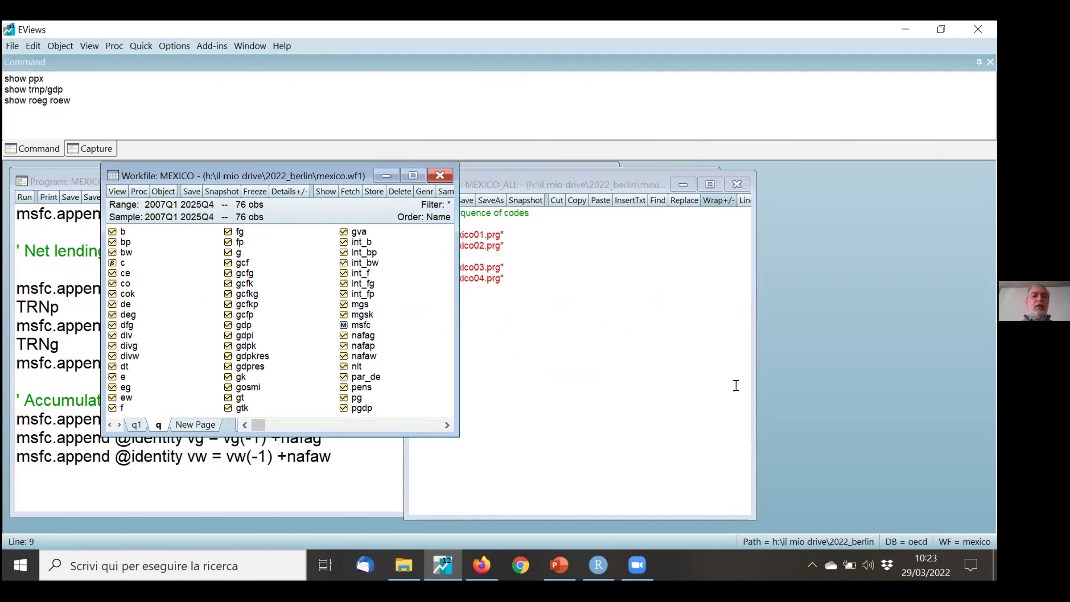
double_click(360, 326)
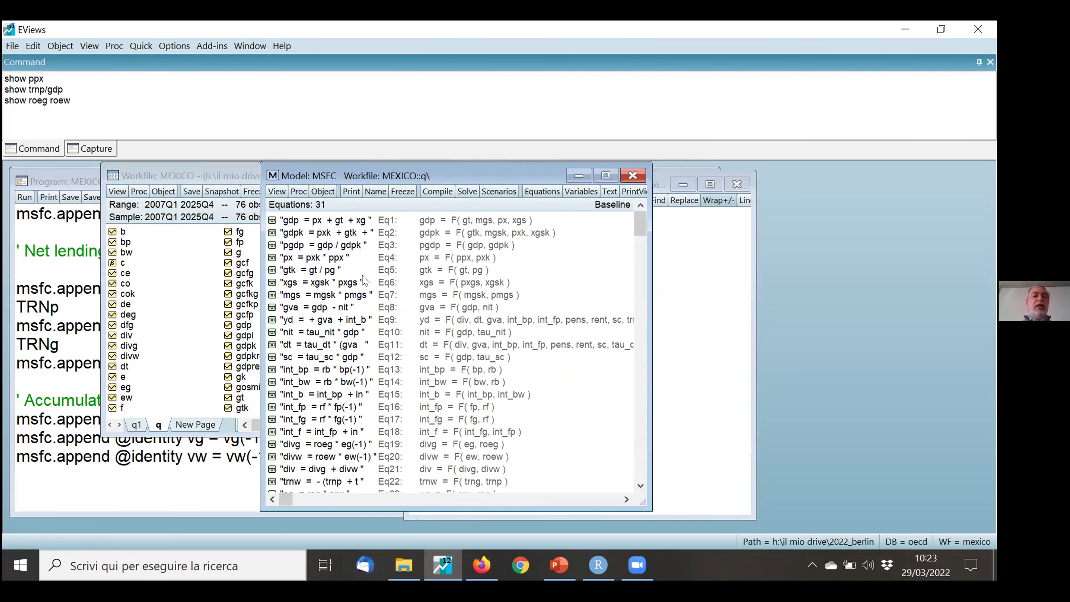
Show the list of all variables in the MSFC model and widen the model window
left_click(276, 191)
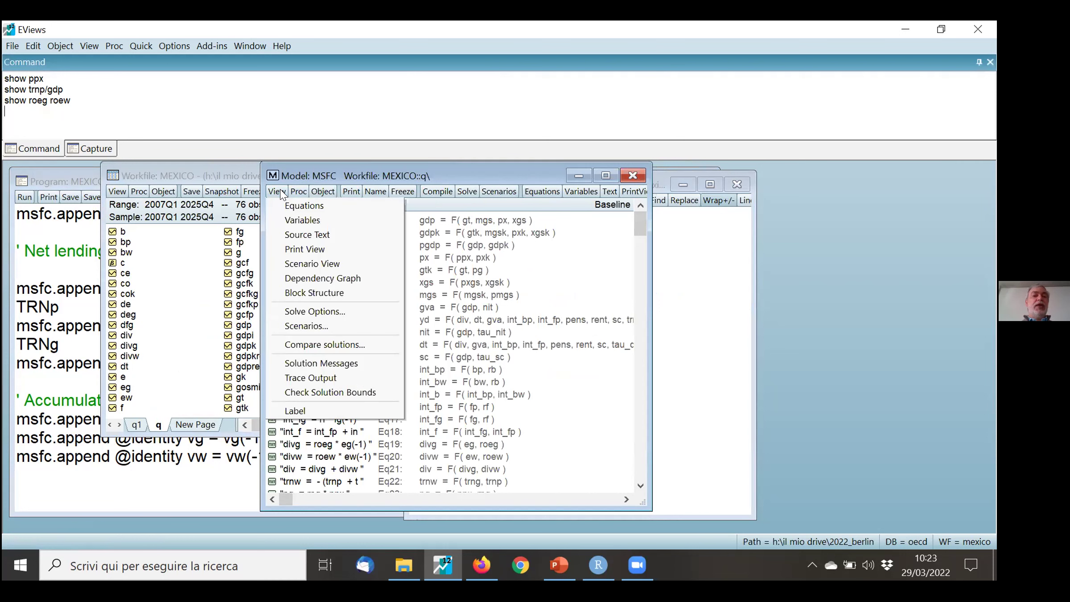
left_click(302, 219)
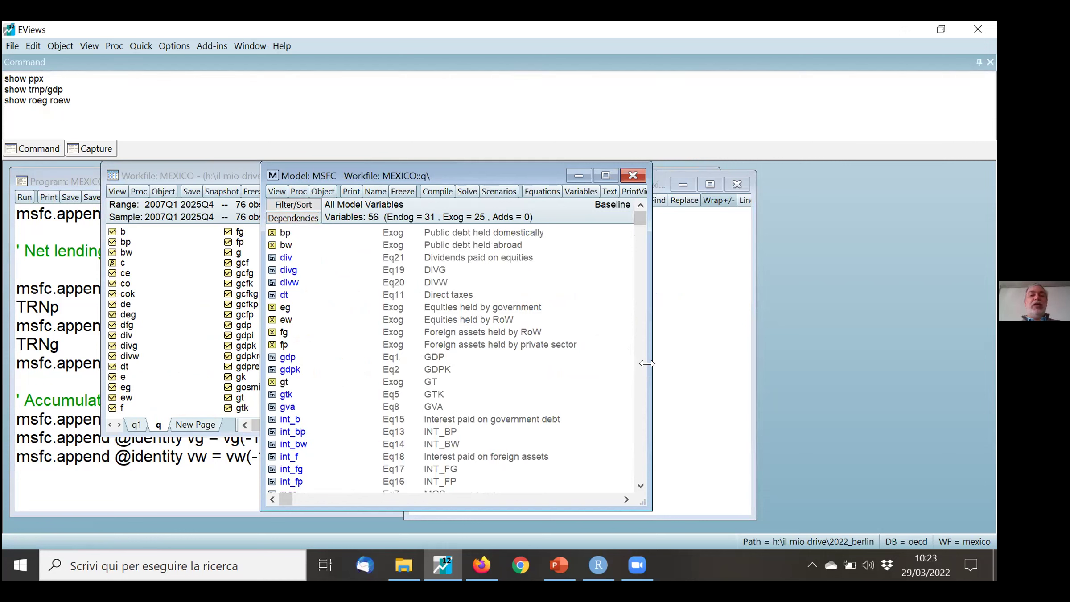
left_click_drag(648, 363, 705, 367)
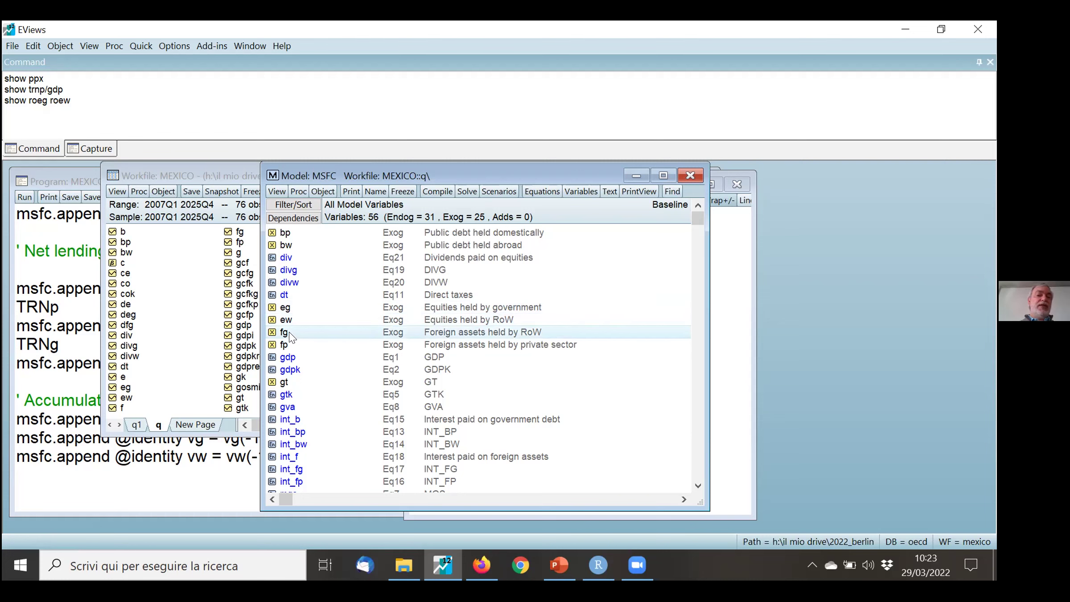
Examine the model's variable list from gt to mgsk, checking which variables are exogenous
key("Down")
key("Down")
key("Down")
key("Down")
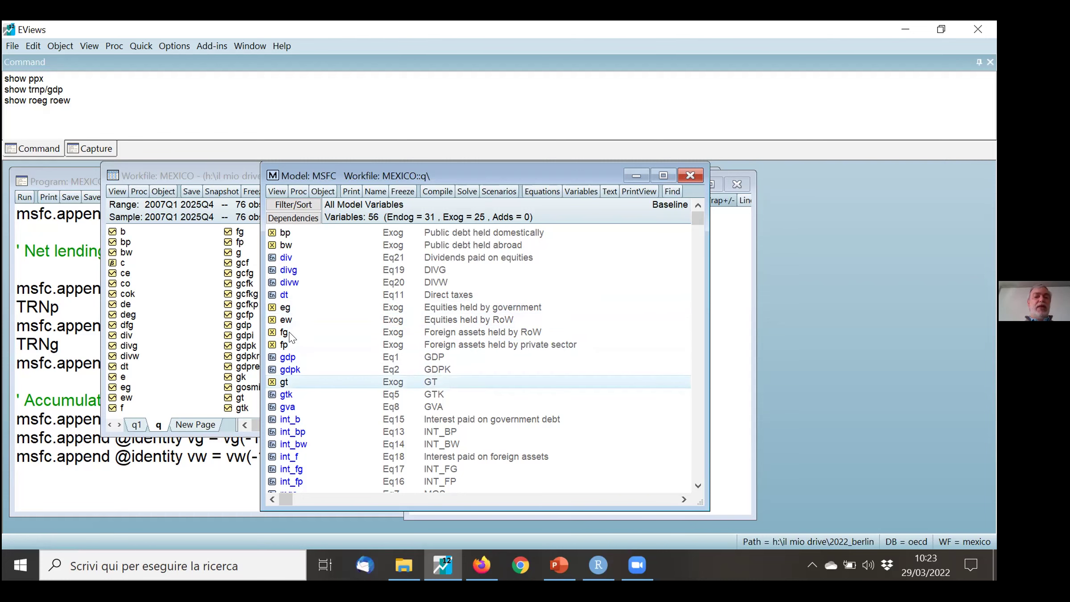
key("Up")
key("Down")
key("Down")
key("Down")
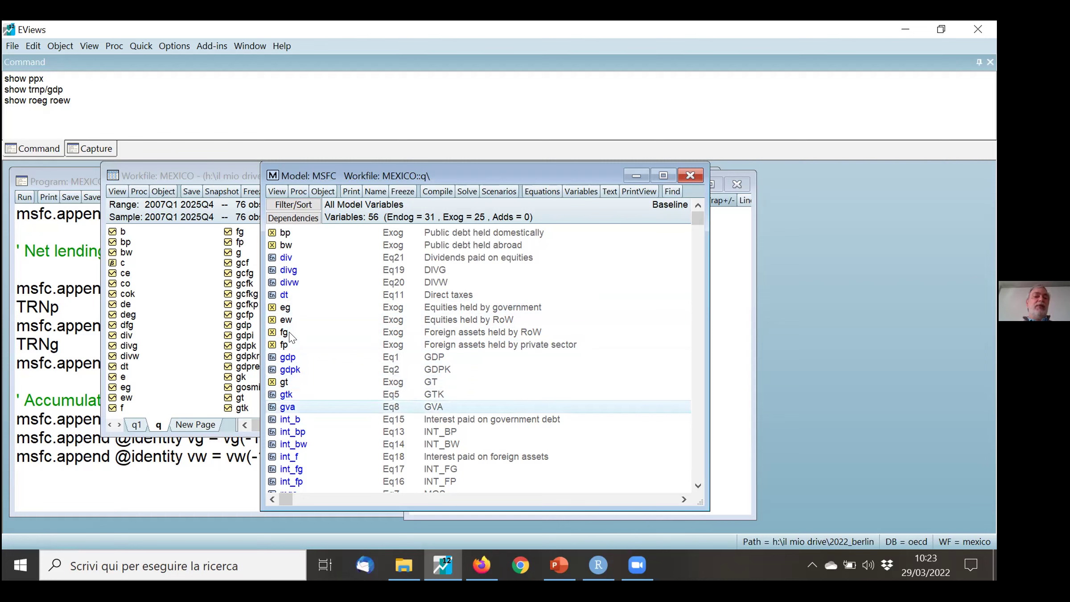
key("Down")
key("Down")
key("Down")
key("Down")
key("Down")
key("Down")
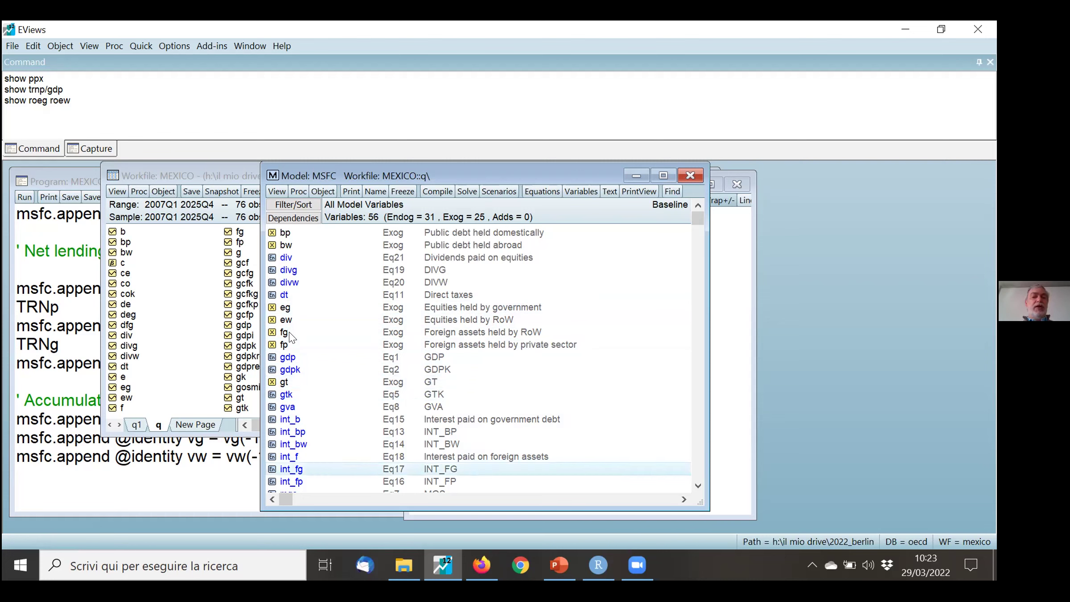
key("Down")
key("Down")
key("Down")
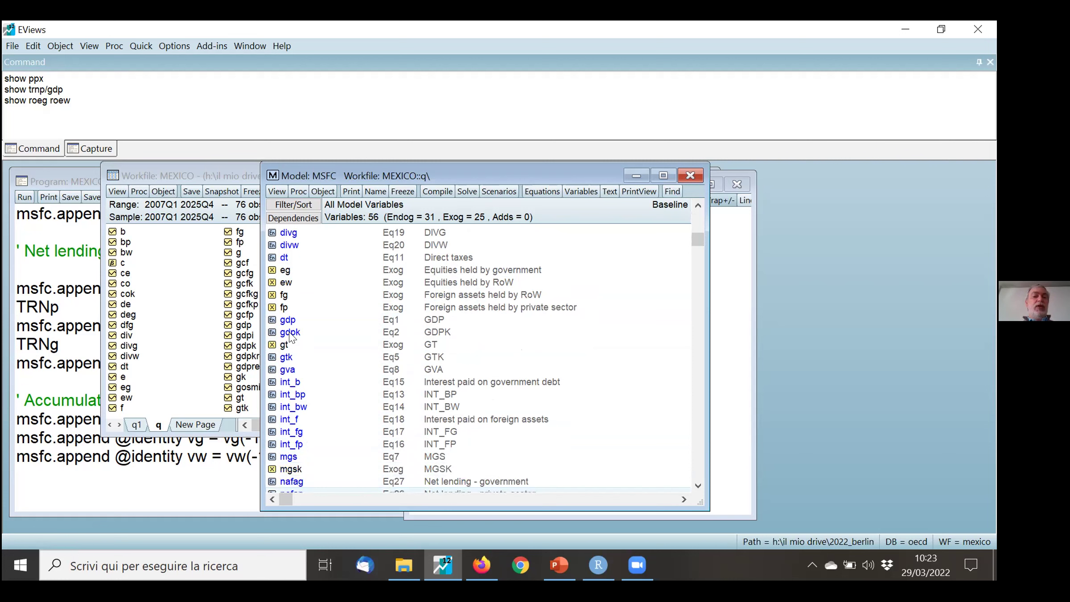
key("Up")
key("Up")
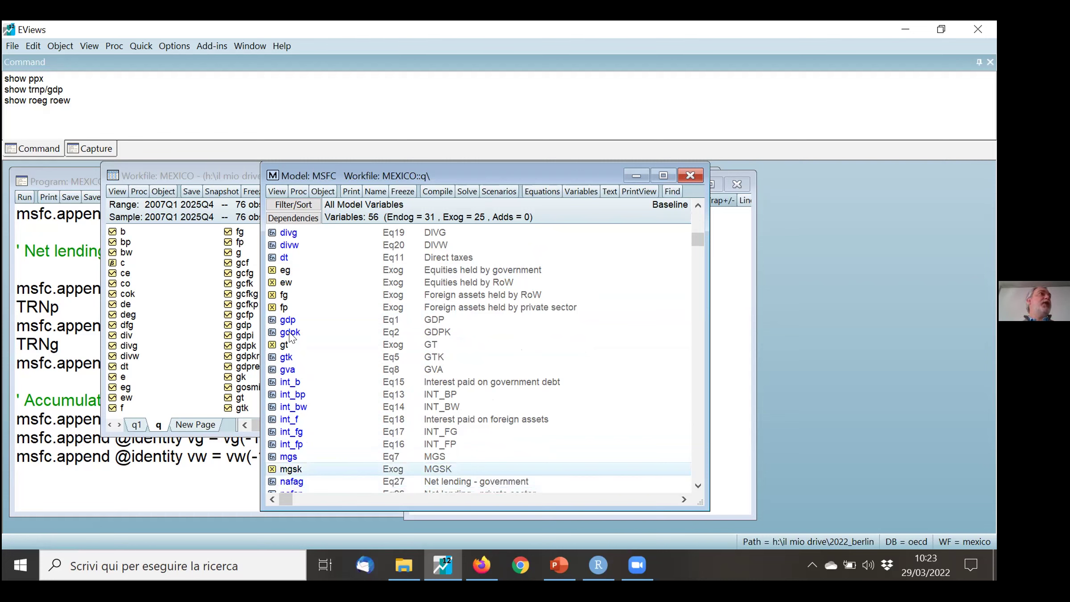
Examine the variable list beyond the net lending variables, stopping at the exogenous pension payments variable pens
key("Down")
key("Down")
key("Down")
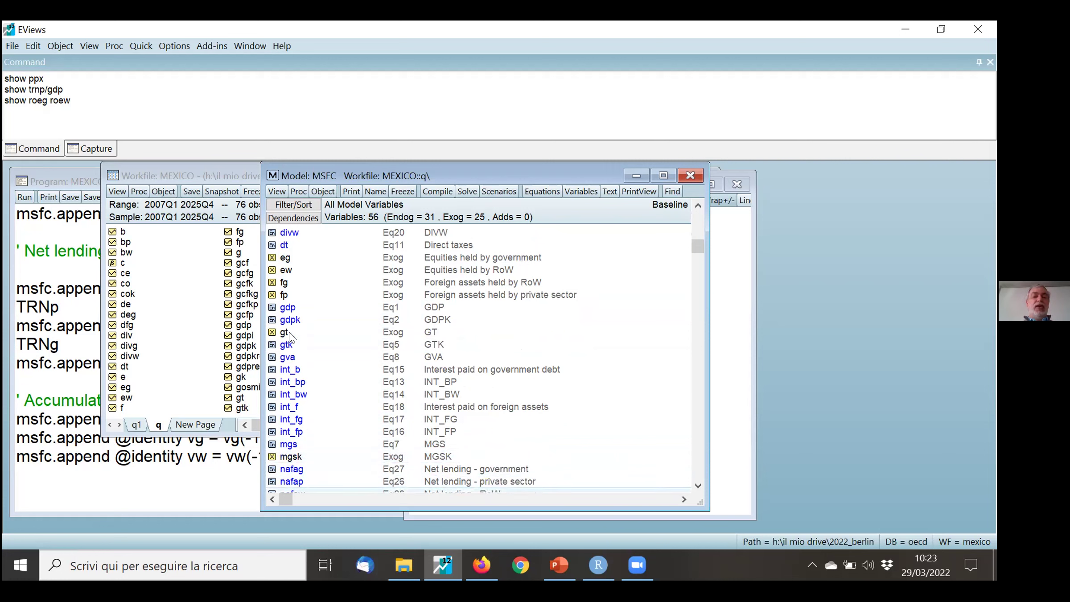
key("Down")
key("Down")
key("Down")
key("Down")
key("Down")
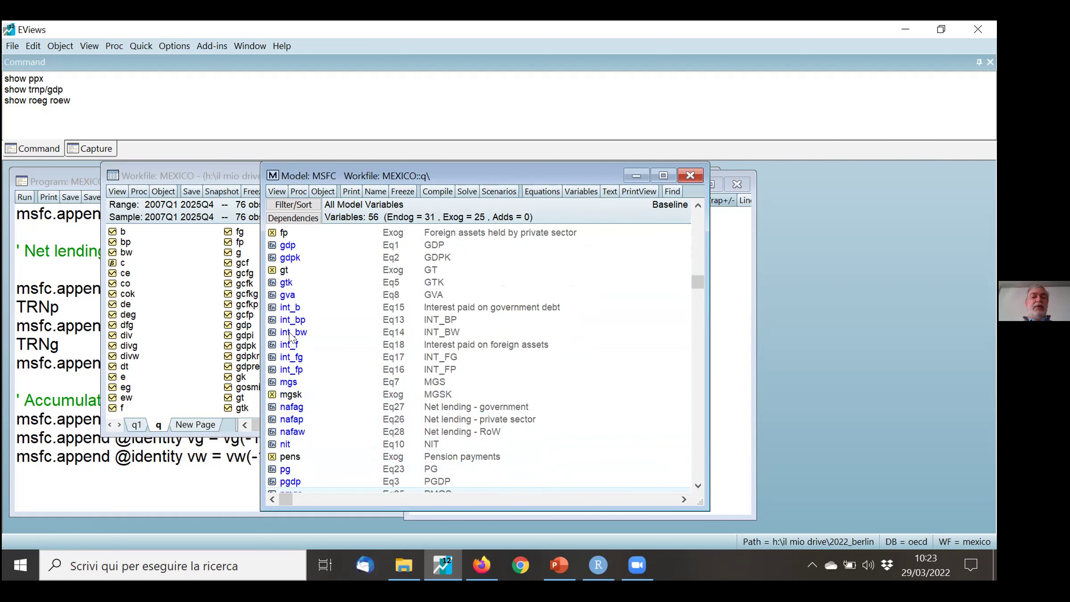
key("Up")
key("Up")
key("Up")
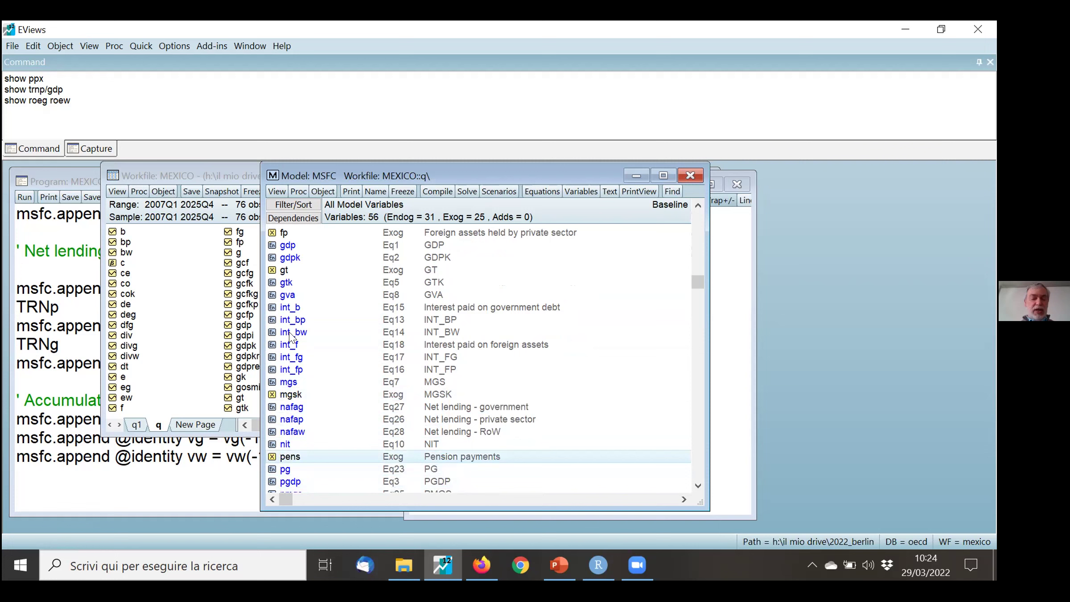
Examine the MSFC variable list from pens past the price variables down to rf
key("Down")
key("Down")
key("Down")
key("Down")
key("Down")
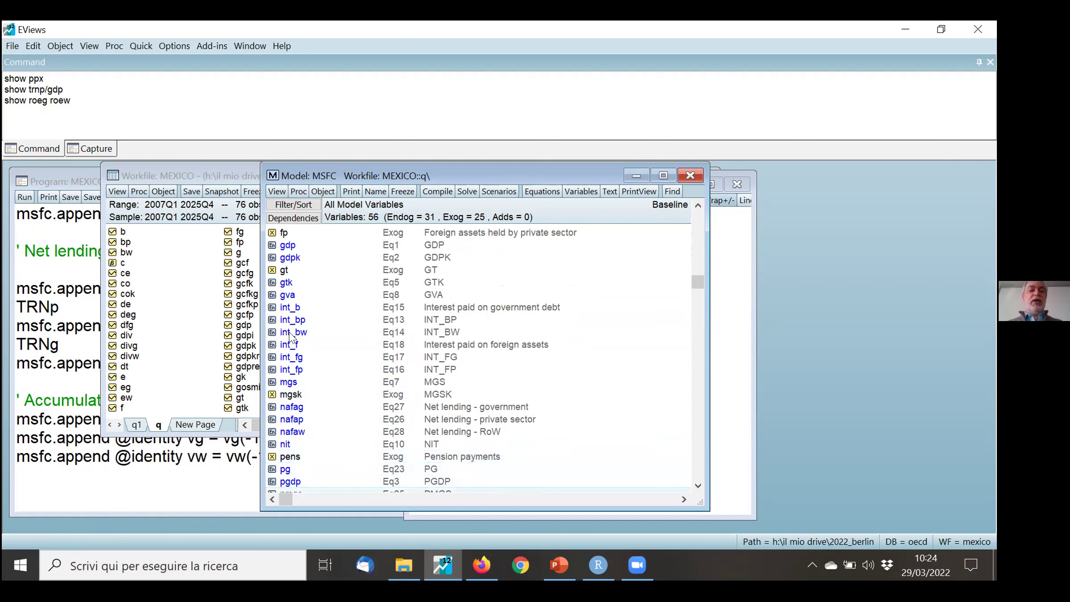
key("Down")
key("Down")
key("Down")
key("Down")
key("Down")
key("Down")
key("Down")
key("Down")
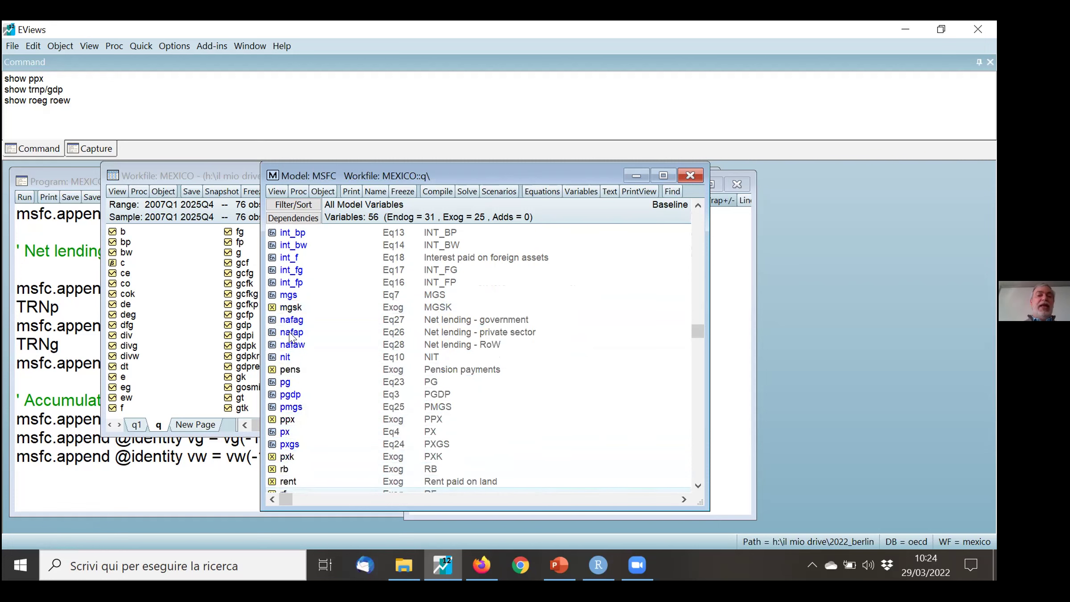
Return to the price variables in the model list and examine ppx through pxk
key("Up")
key("Up")
key("Up")
key("Up")
key("Up")
key("Up")
key("Up")
key("Up")
key("Up")
key("Up")
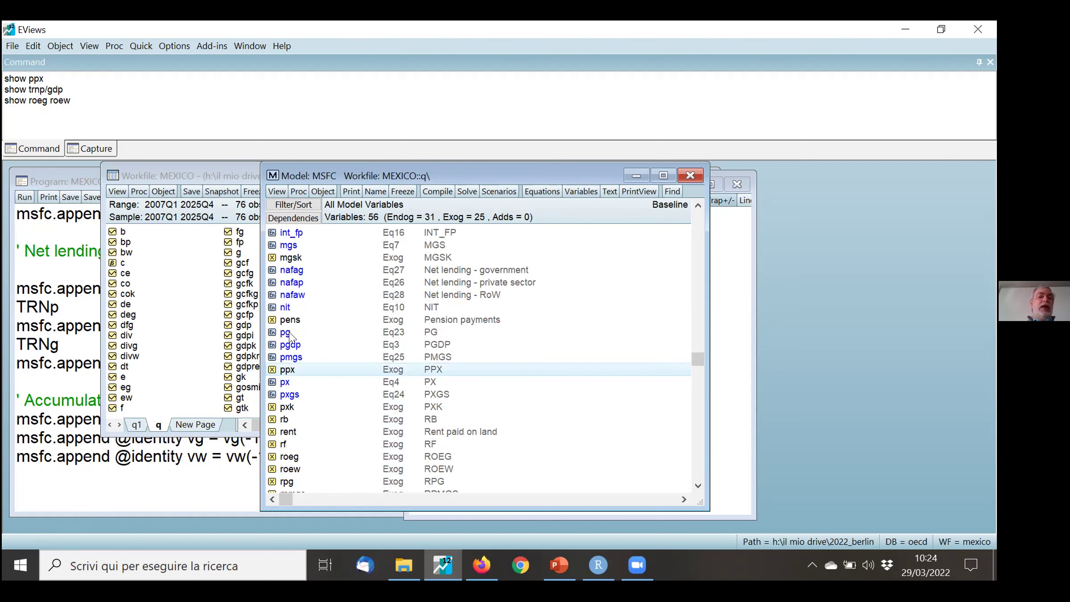
key("Down")
key("Down")
key("Down")
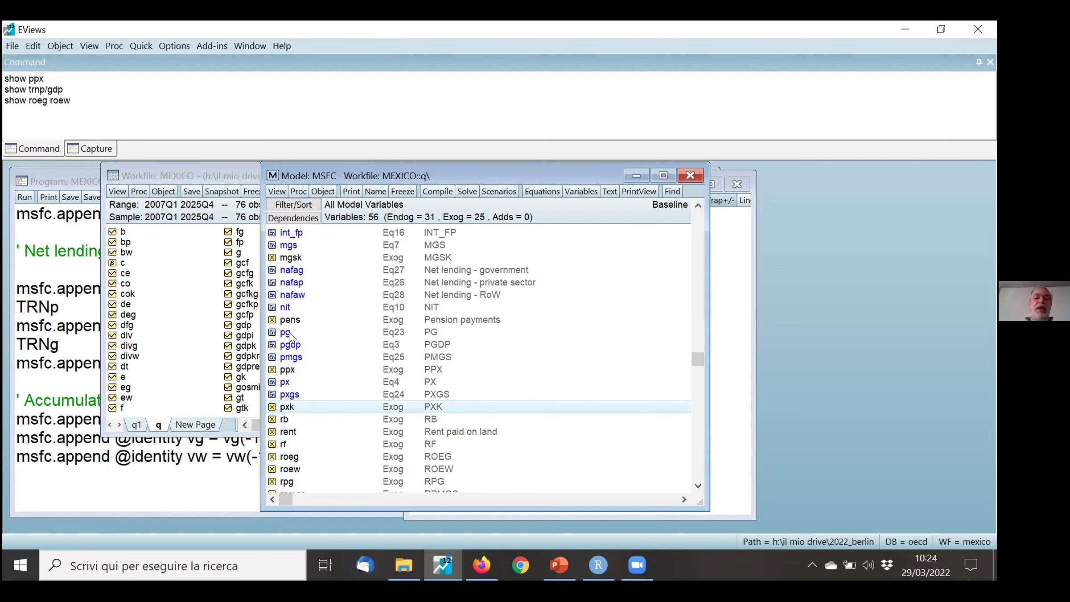
Examine the rate and income variables rb, rent, rf, roeg and roew in the model list
key("Down")
key("Down")
key("Up")
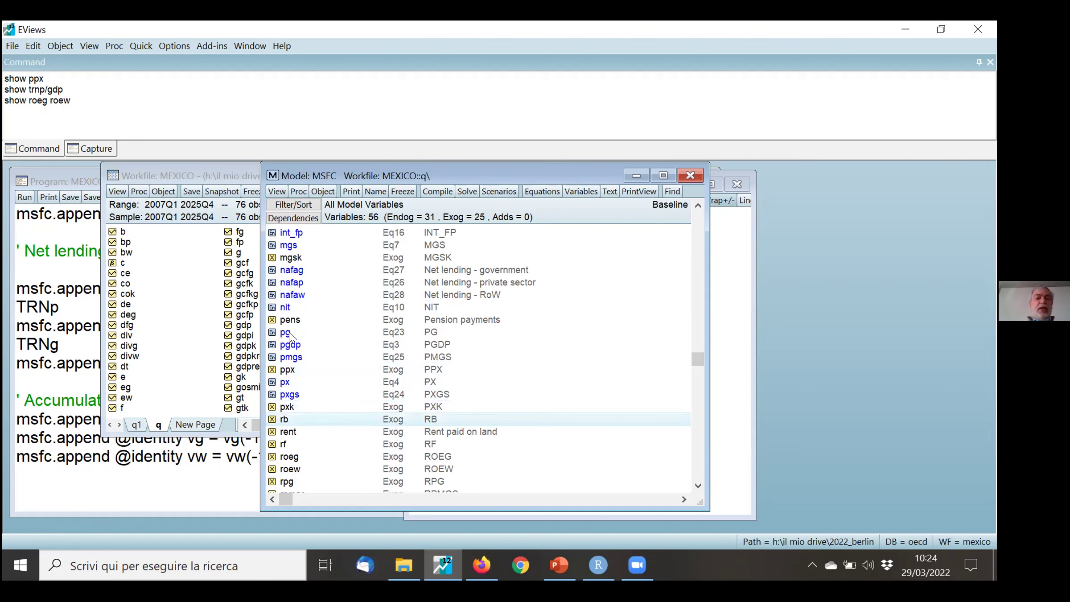
key("Down")
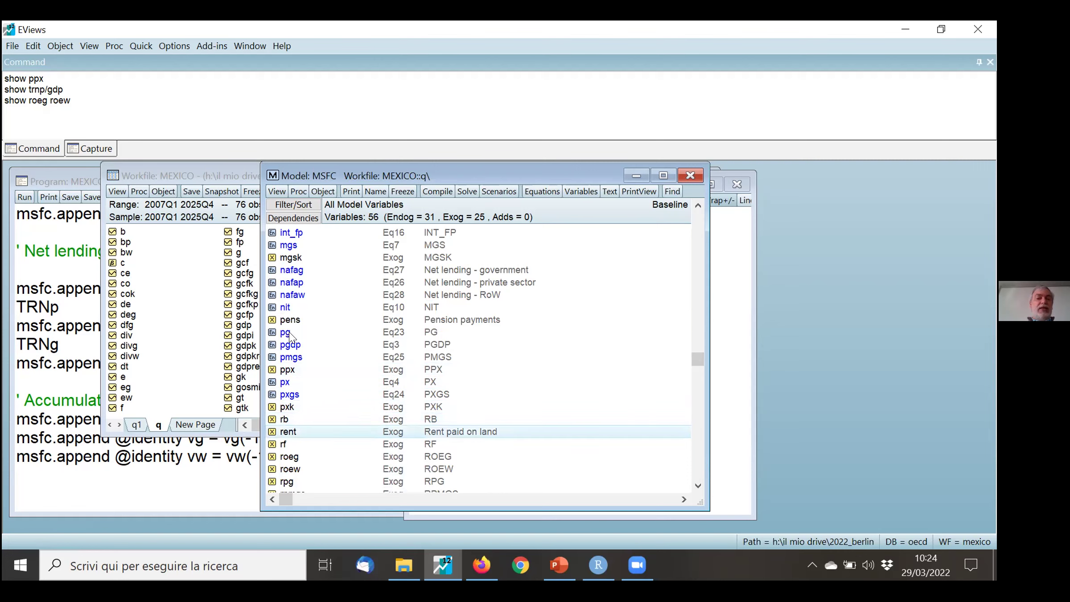
key("Up")
key("Down")
key("Down")
key("Down")
key("Down")
key("Down")
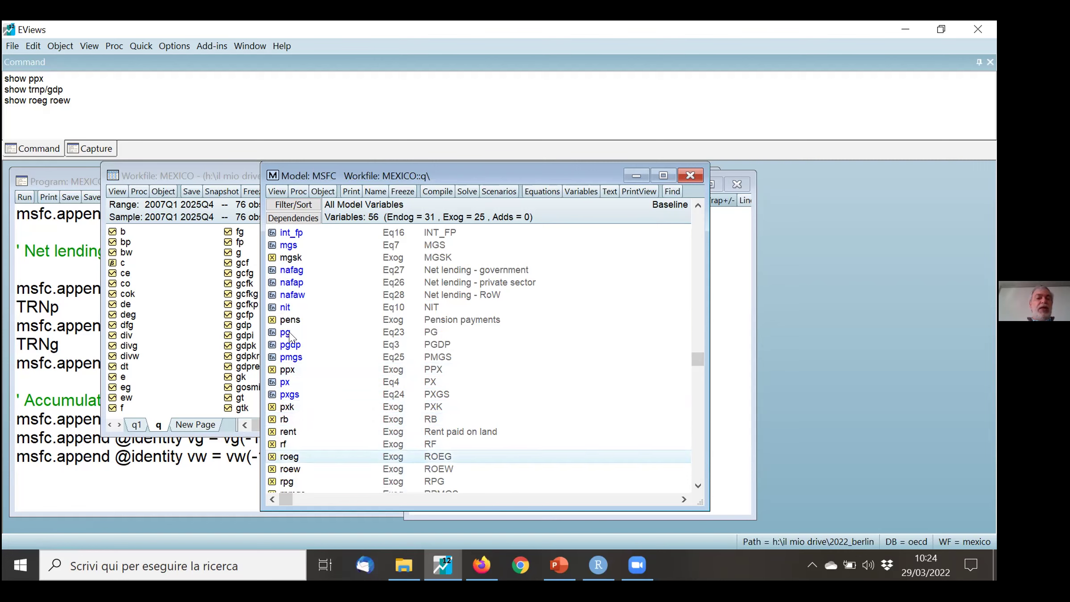
key("Up")
key("Down")
key("Down")
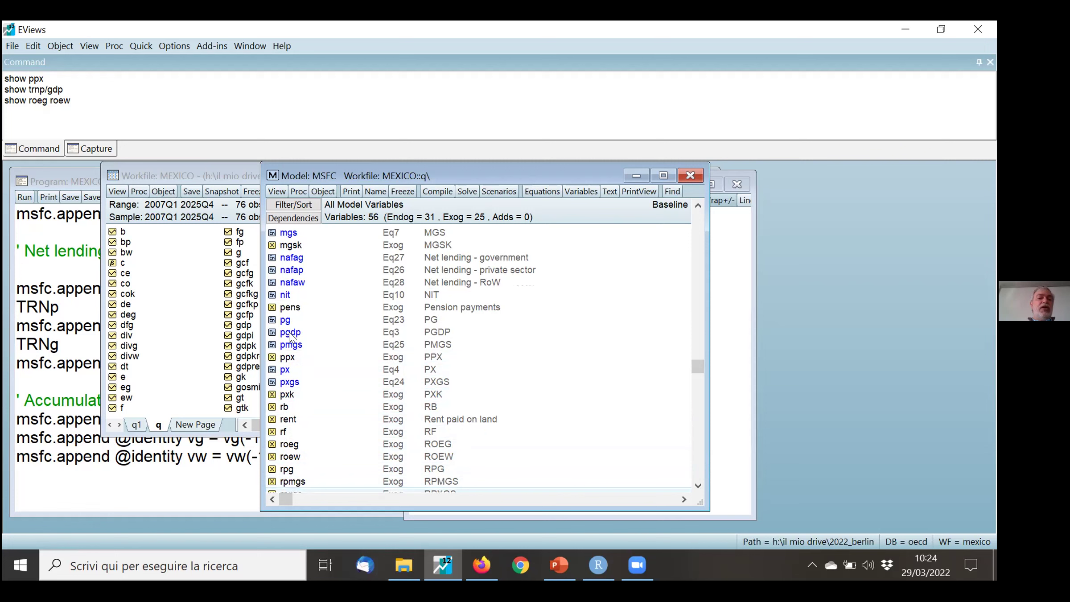
Examine the relative price variables rpg, rpmgs and rpxgs and the social contributions entry sc
key("Down")
key("Down")
key("Down")
key("Down")
key("Down")
key("Up")
key("Up")
key("Up")
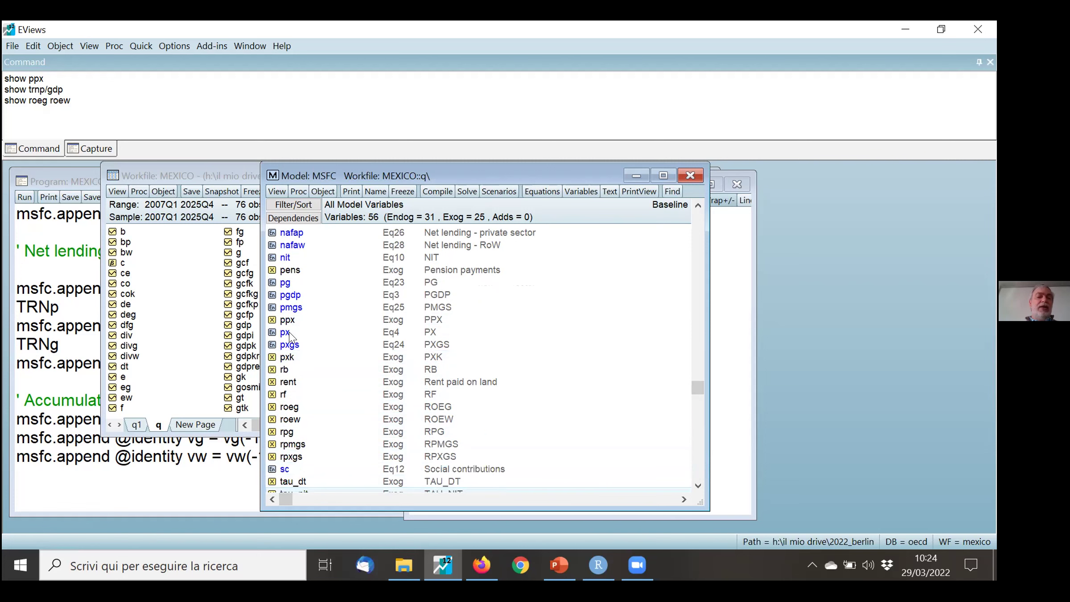
key("Down")
key("Down")
key("Down")
key("Up")
key("Up")
key("Up")
key("Up")
key("Up")
key("Up")
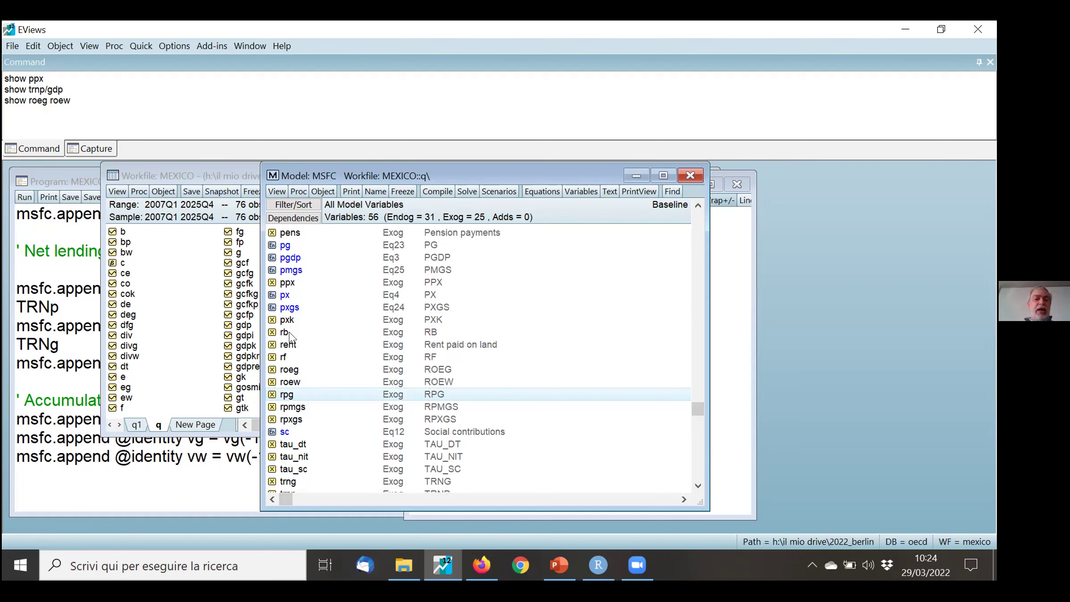
Examine the tax rates tau_dt, tau_nit and tau_sc and the transfers trng, trnp and trnw
key("Down")
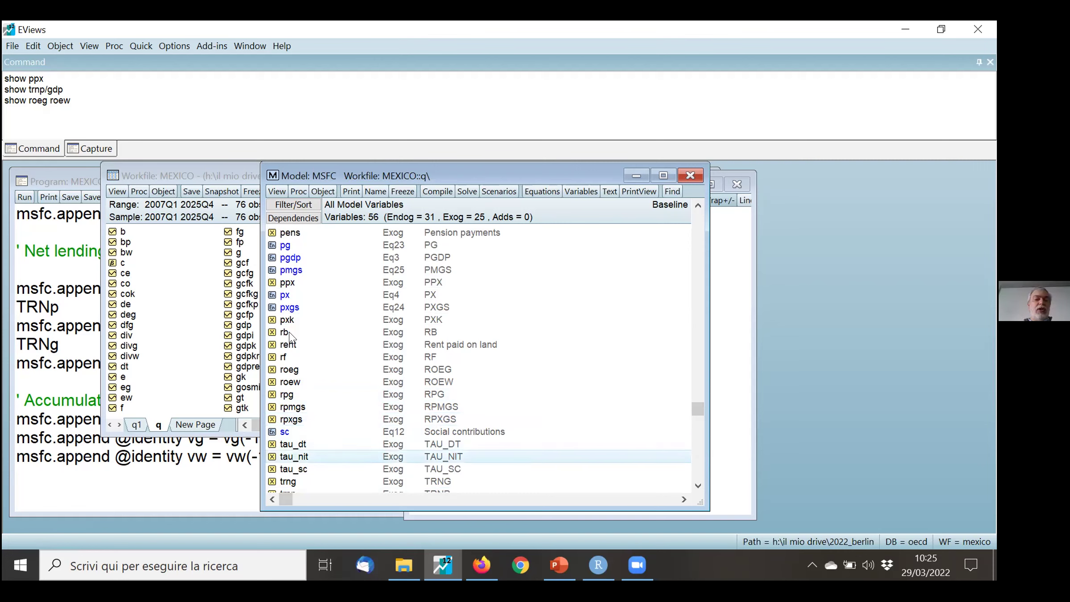
scroll(290, 338, "down", 1)
scroll(290, 338, "down", 1)
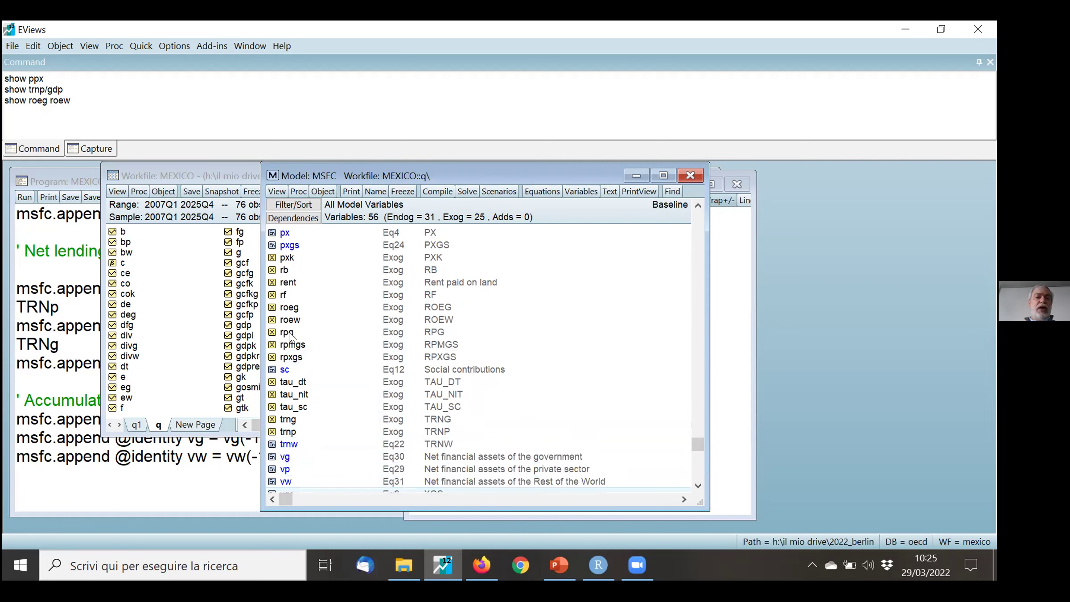
key("Up")
key("Up")
key("Up")
key("Up")
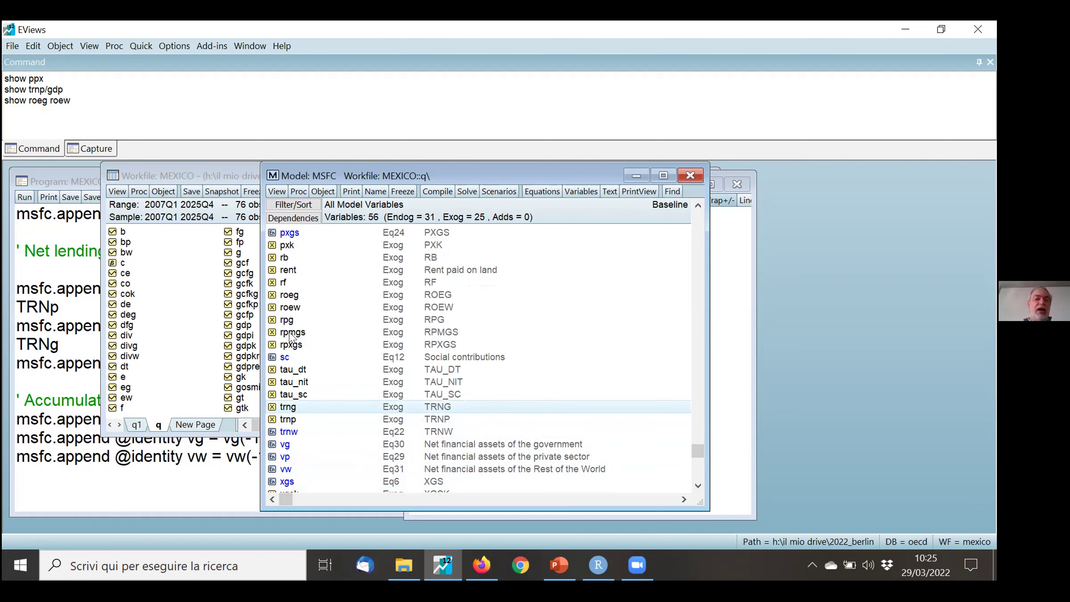
key("Down")
key("Down")
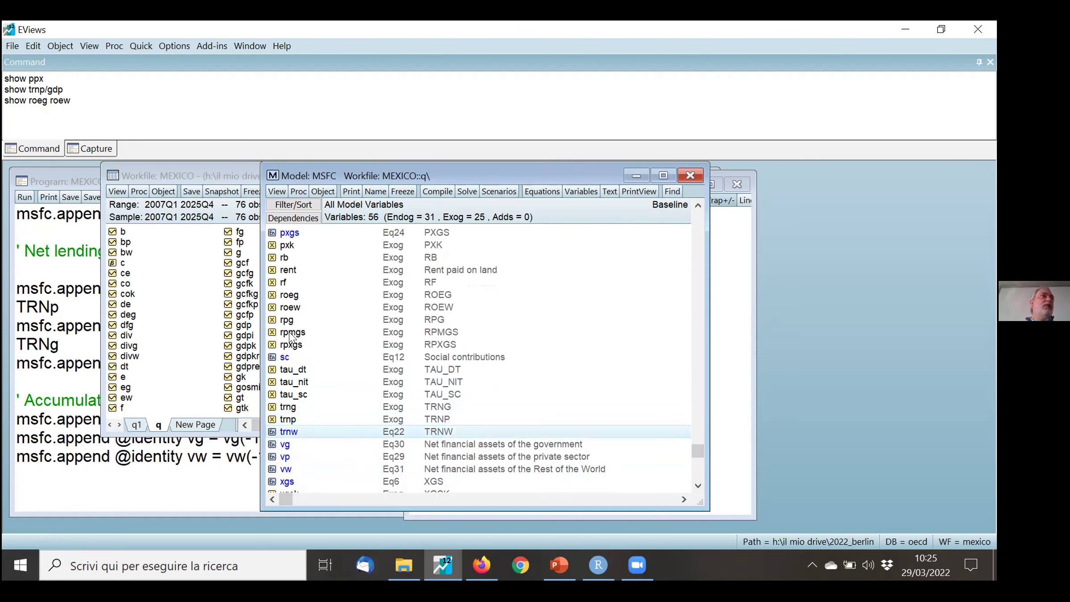
Examine the net financial asset variables and the remaining entries down to yd, then select xgsk
key("Down")
key("Down")
key("Down")
key("Down")
key("Down")
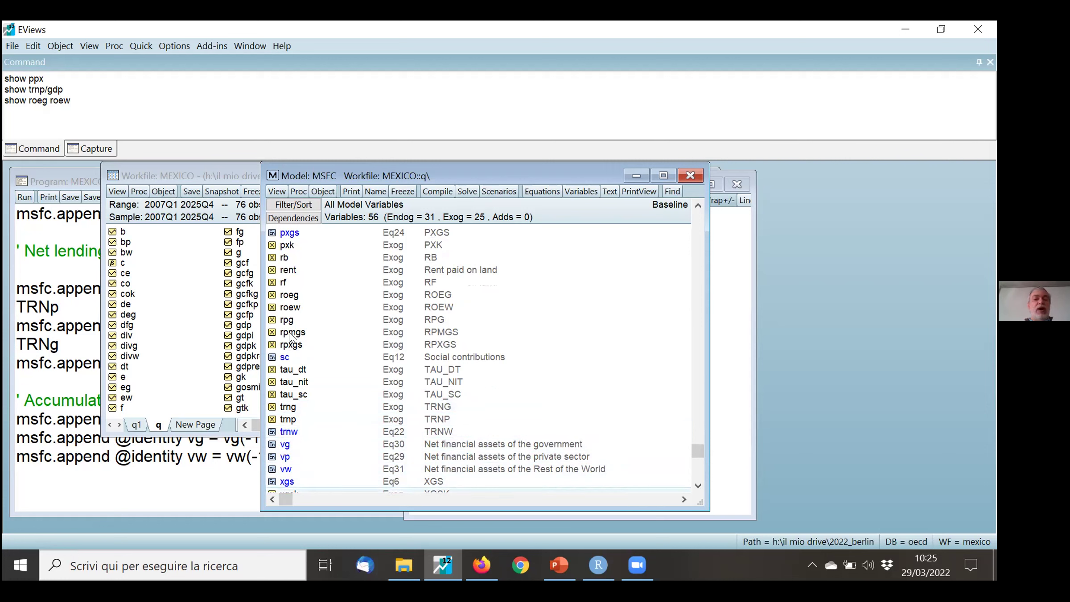
key("Down")
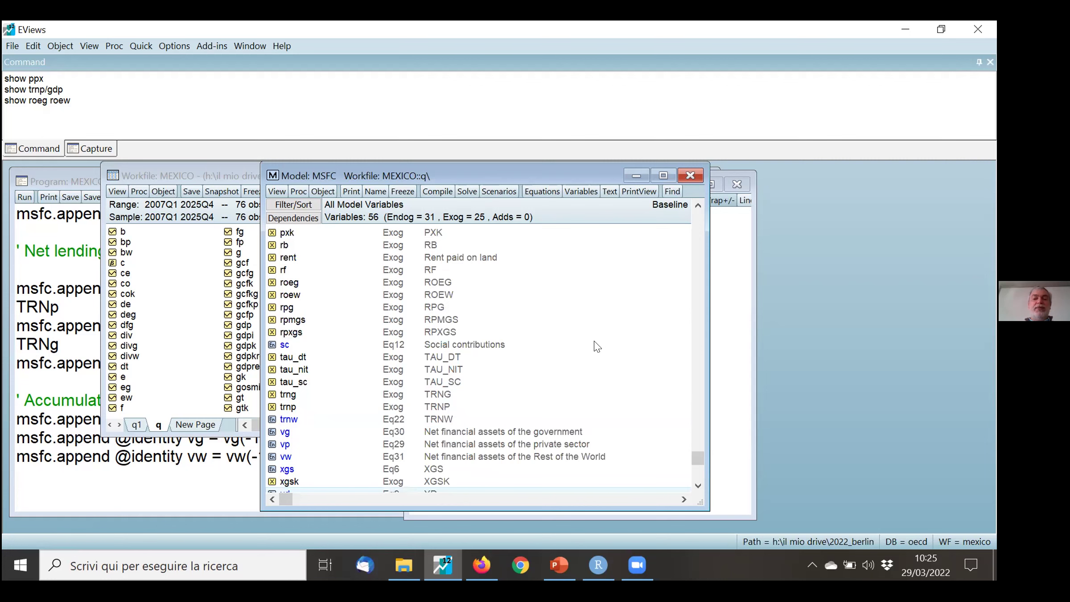
left_click(697, 487)
left_click(698, 487)
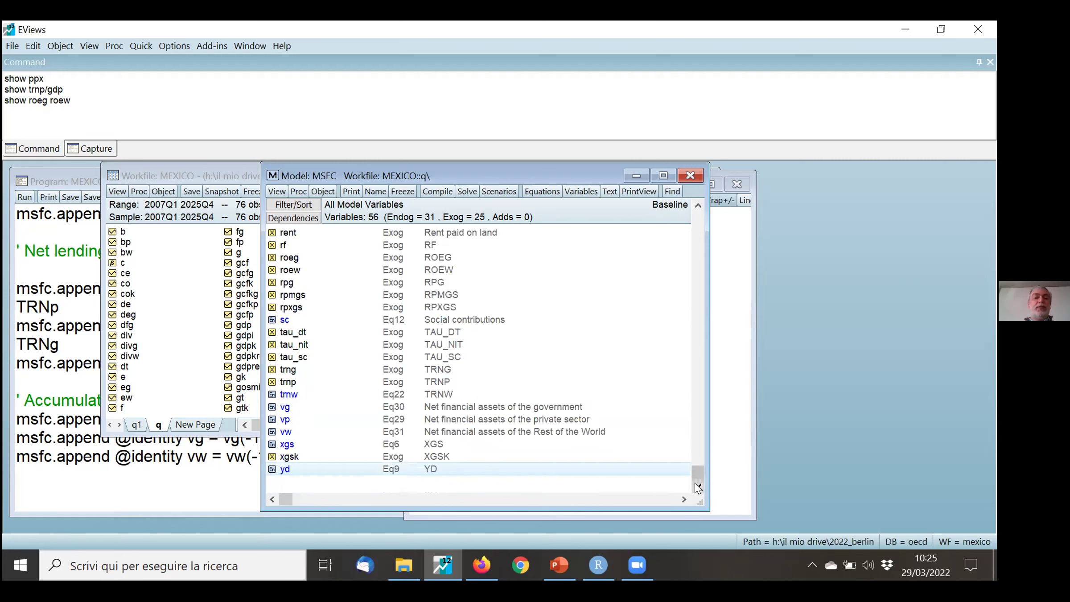
left_click(483, 457)
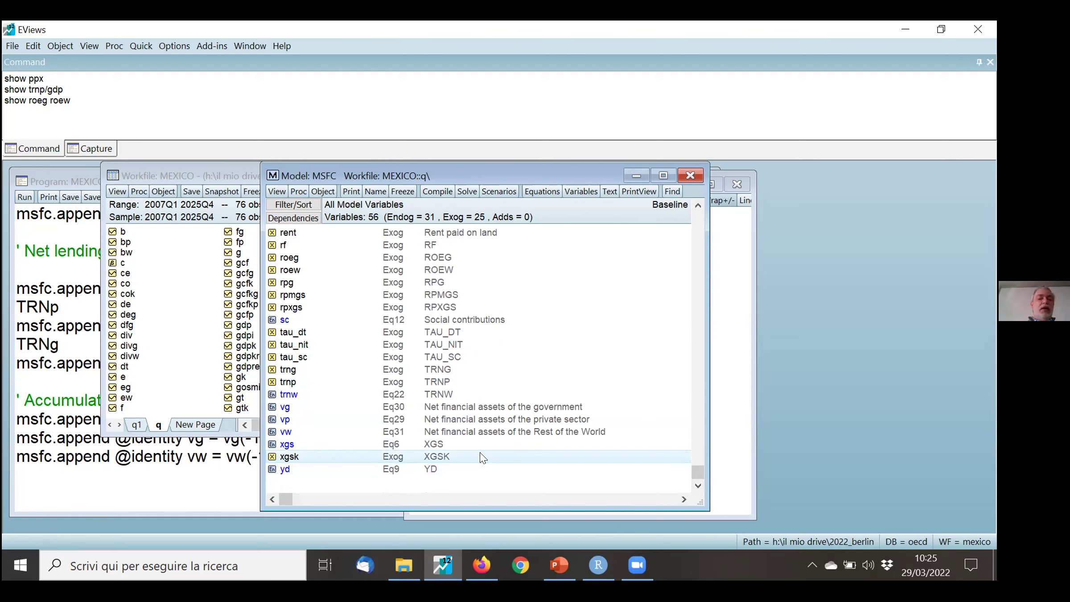
Switch to the 05 presentation in PowerPoint
key("alt+Tab")
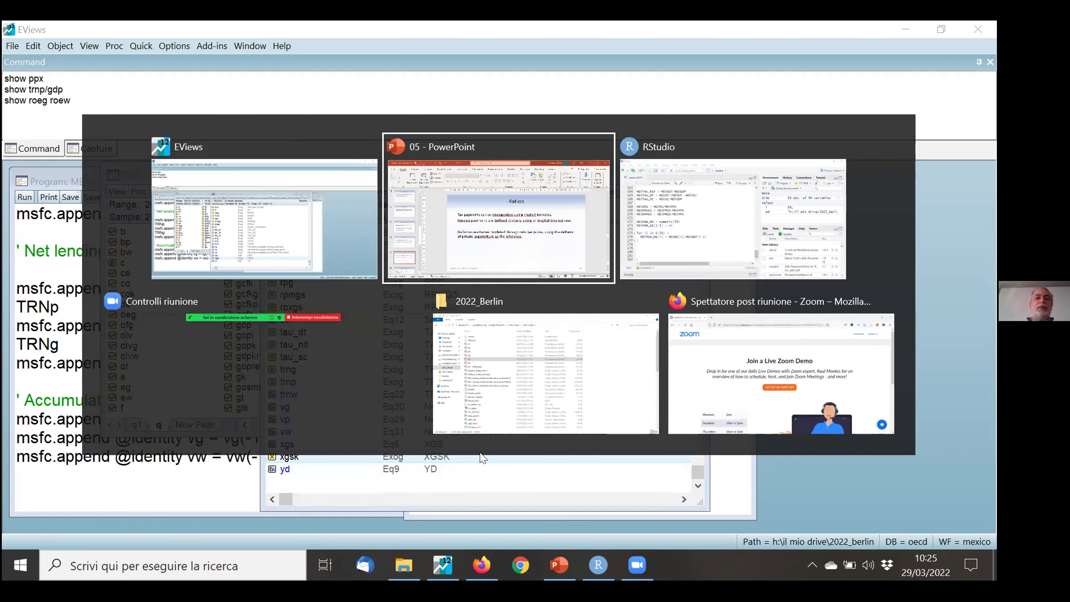
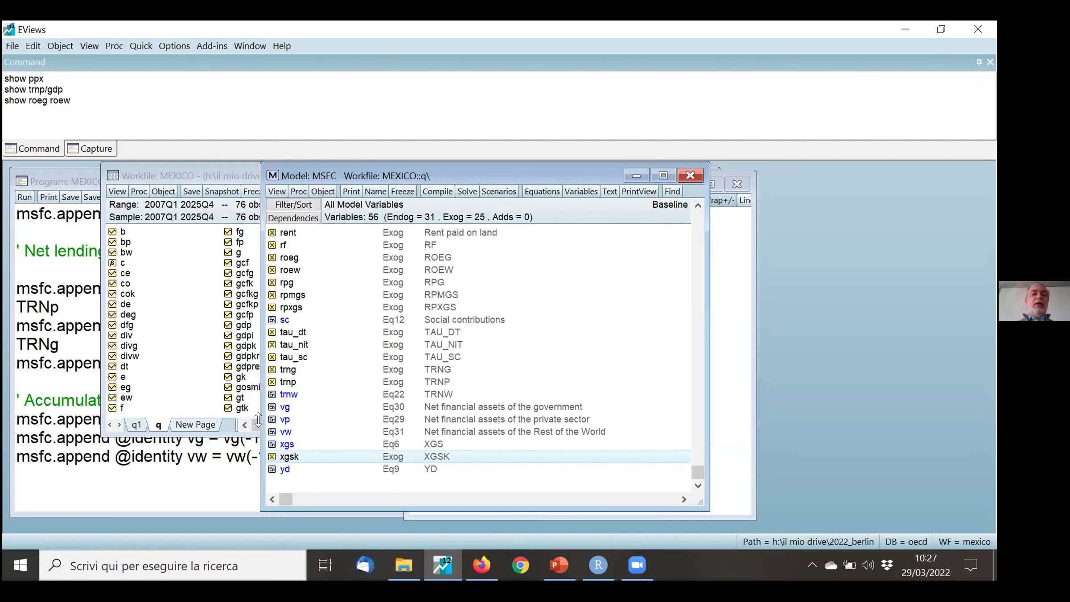
Bring the mexico03 program forward in EViews and open the program mexico04 from the 2022_Berlin folder
left_click(206, 454)
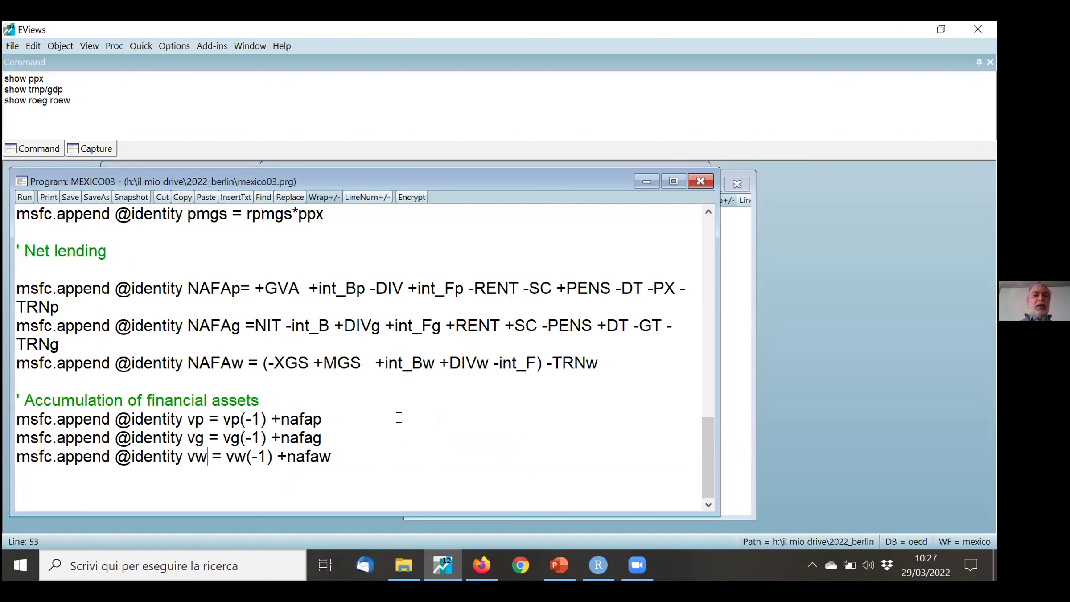
key("alt+f")
key("Down")
key("Right")
key("Down")
key("Down")
key("Down")
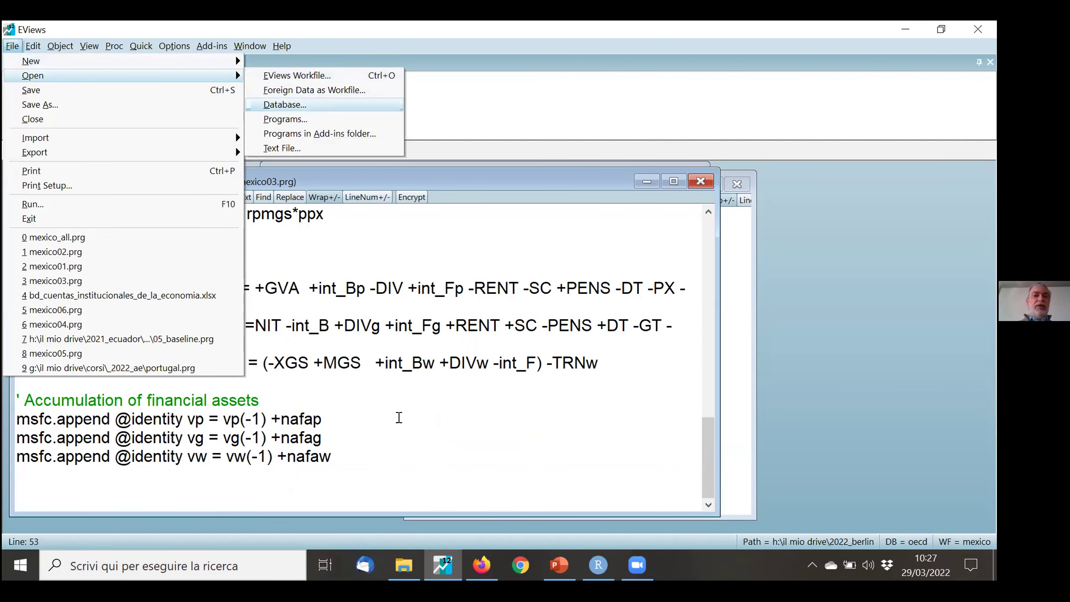
key("Return")
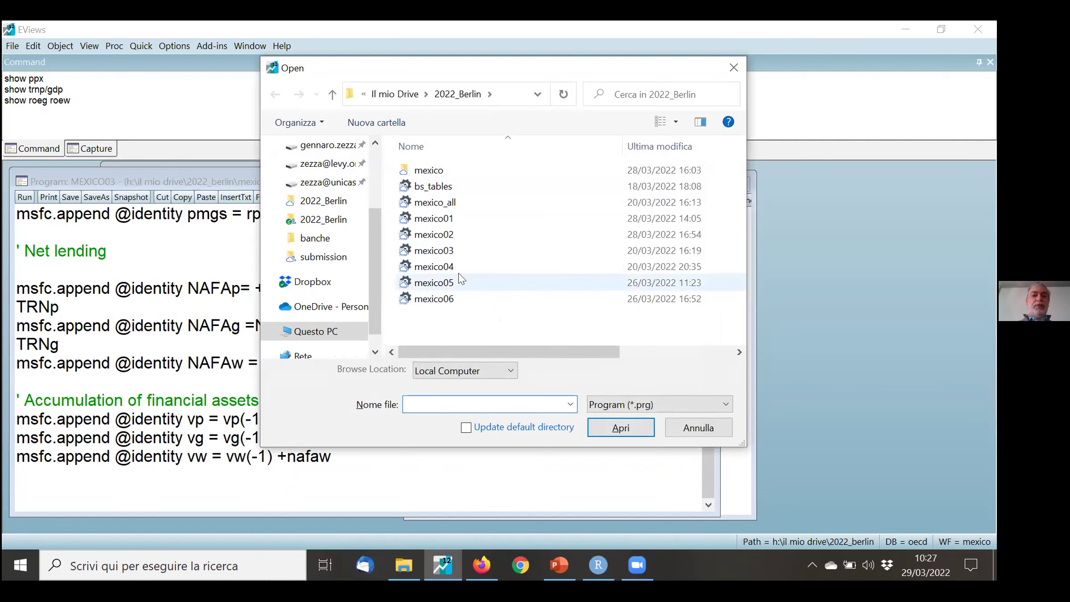
double_click(401, 266)
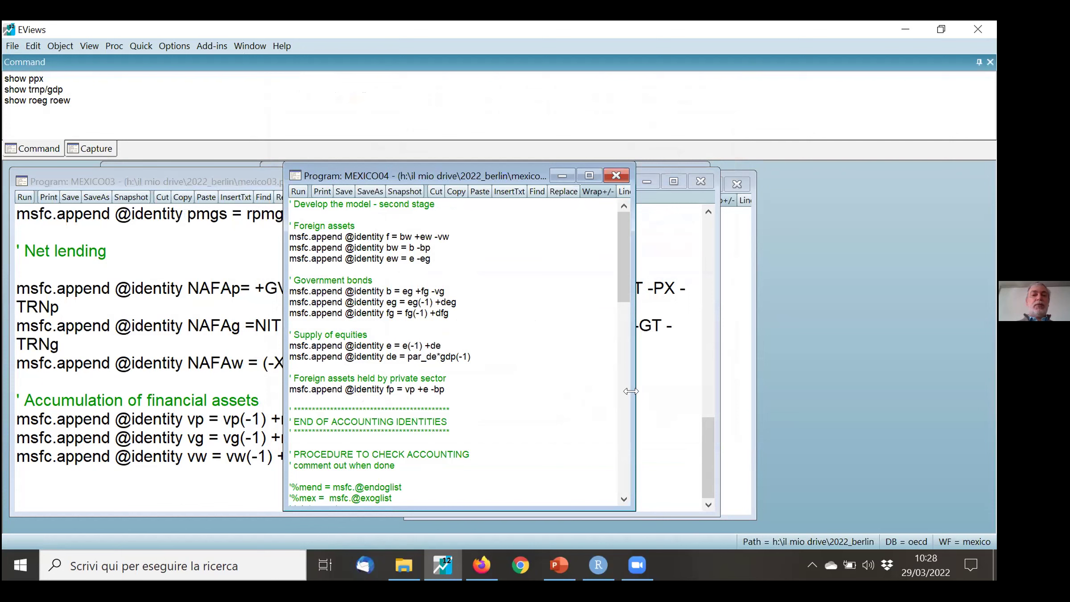
Widen the mexico04 program window and show its procedure for checking the accounting
left_click_drag(630, 392, 878, 389)
left_click(865, 500)
scroll(866, 500, "down", 4)
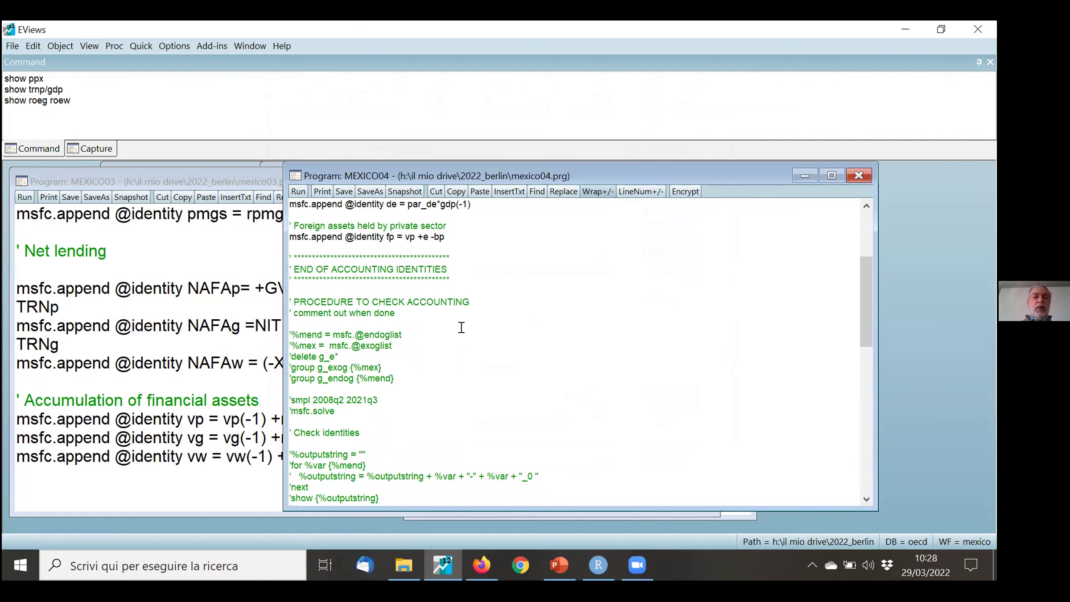
Create a new blank program
left_click(12, 45)
mouse_move(21, 66)
key("Right")
key("Down")
key("Down")
key("Return")
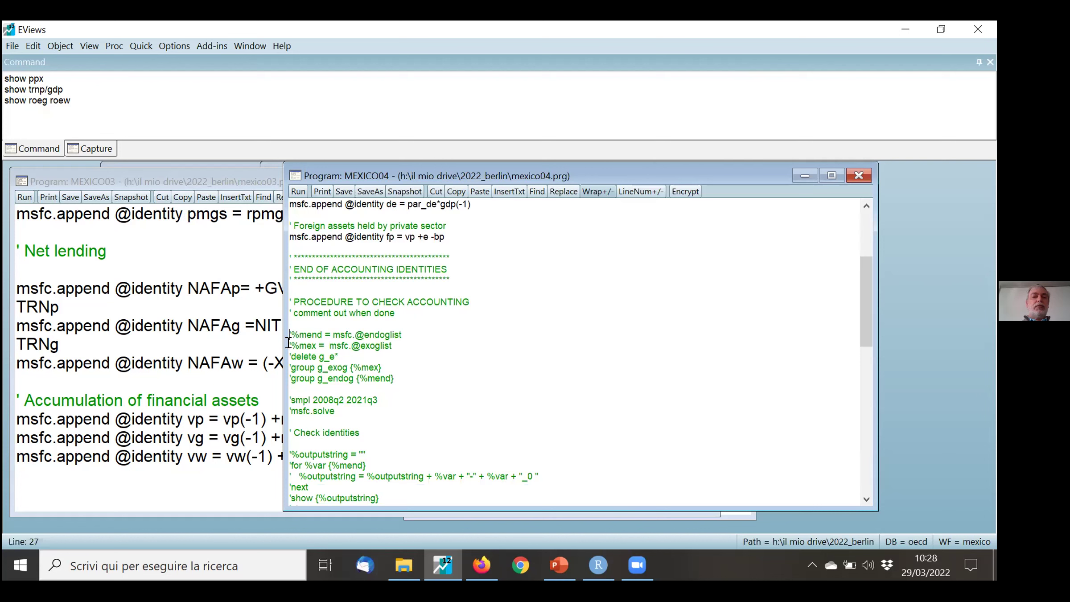
Copy the commented accounting check code in mexico04, from the %mend line through show {%outputstring}
key("shift+Down")
key("shift+Down")
key("shift+Down")
key("shift+Down")
key("shift+Down")
key("shift+Down")
key("shift+Down")
key("shift+Down")
key("shift+Down")
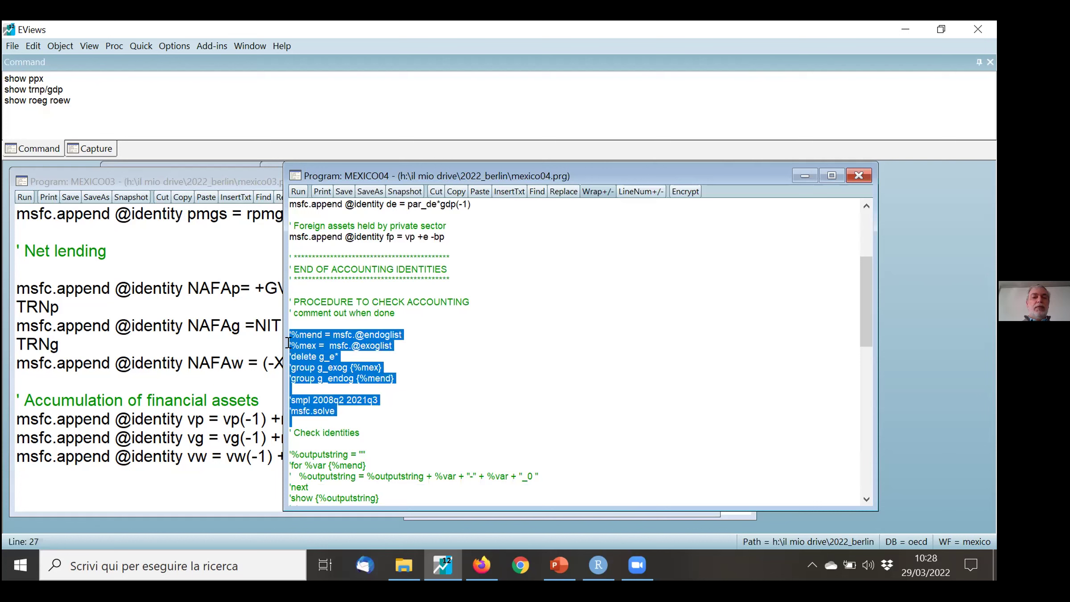
key("shift+Down")
key("shift+Down")
key("shift+Down")
key("shift+Down")
key("shift+Down")
key("shift+Down")
key("shift+Down")
key("shift+Down")
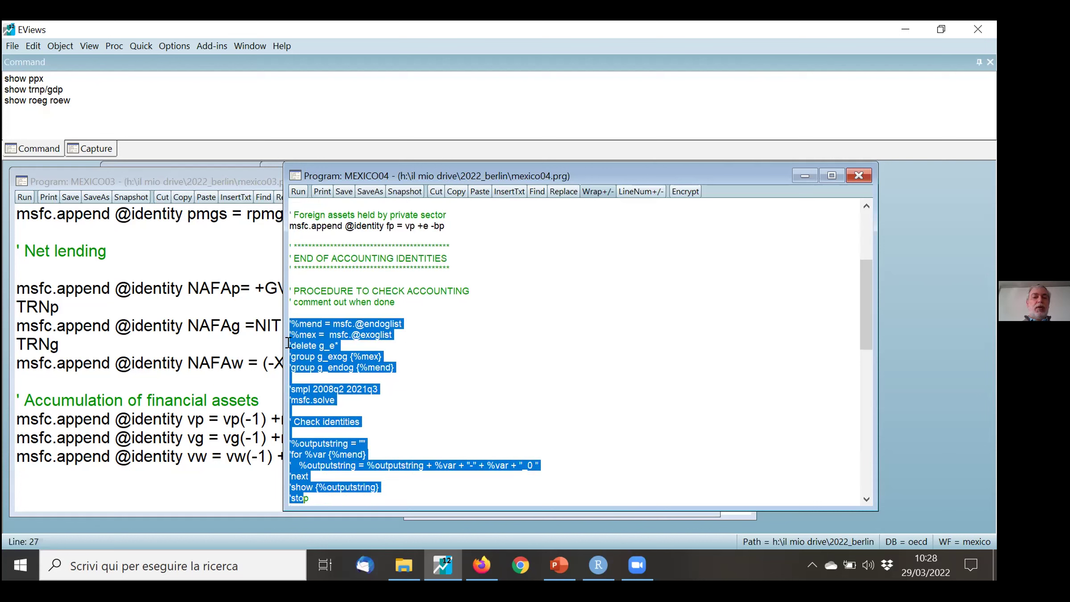
key("shift+Home")
key("ctrl+c")
Paste the copied check code into the untitled program, then enlarge its text and widen its window
key("alt+w")
key("8")
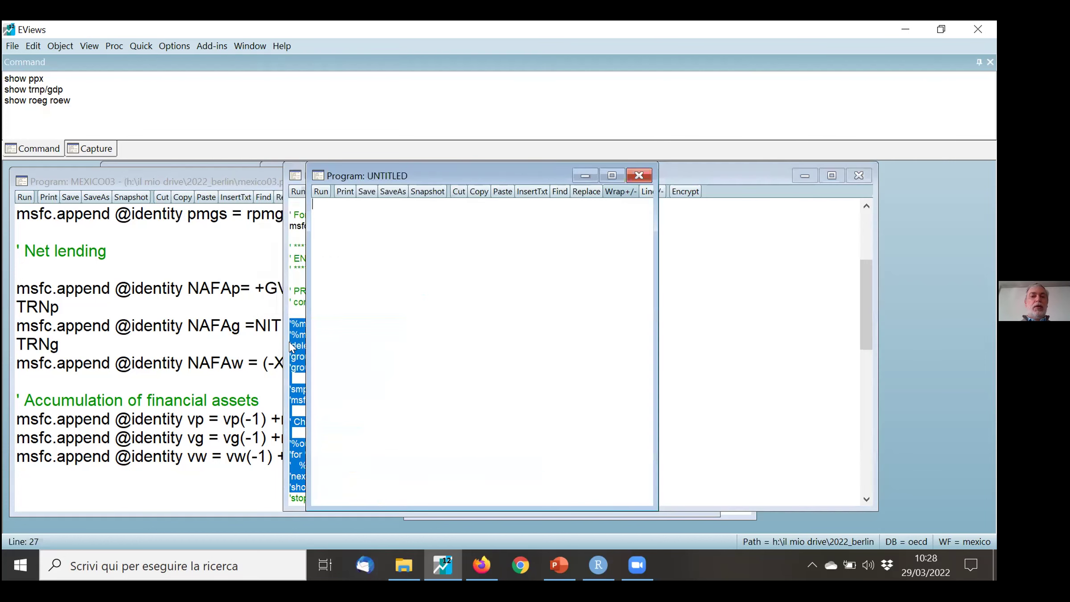
key("ctrl+v")
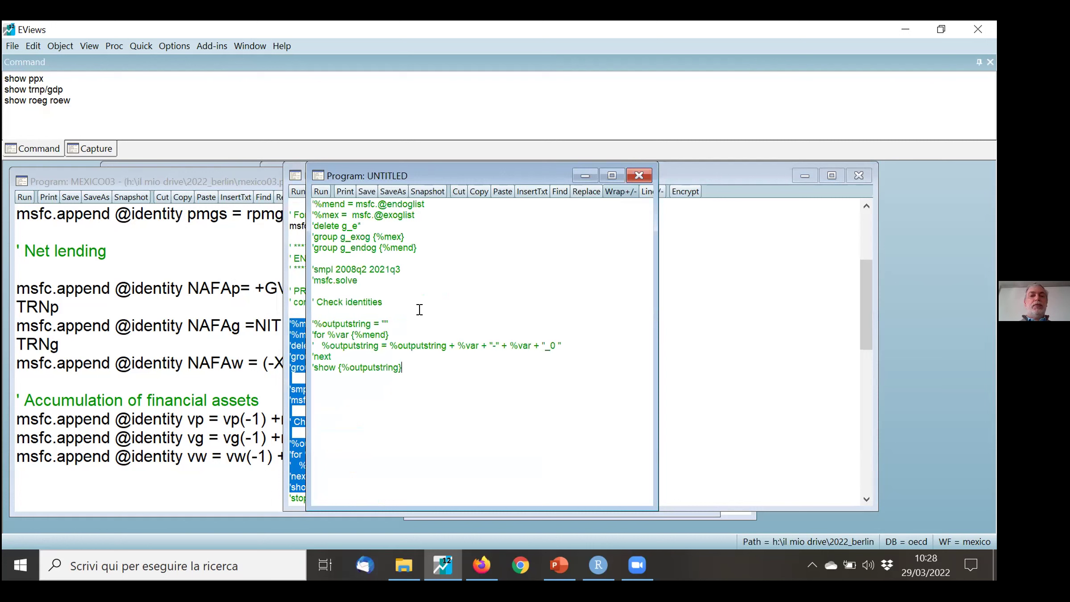
scroll(420, 309, "up", 3)
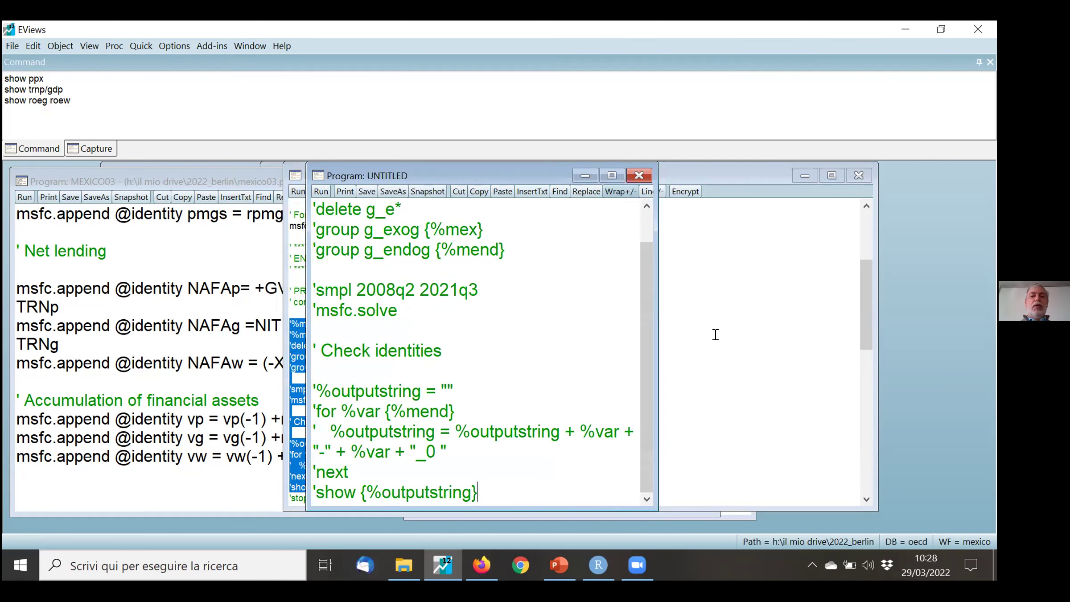
left_click_drag(651, 340, 856, 340)
Uncomment the delete g_e*, group g_exog {%mex} and group g_endog {%mend} lines in the untitled program
left_click(628, 207)
key("Home")
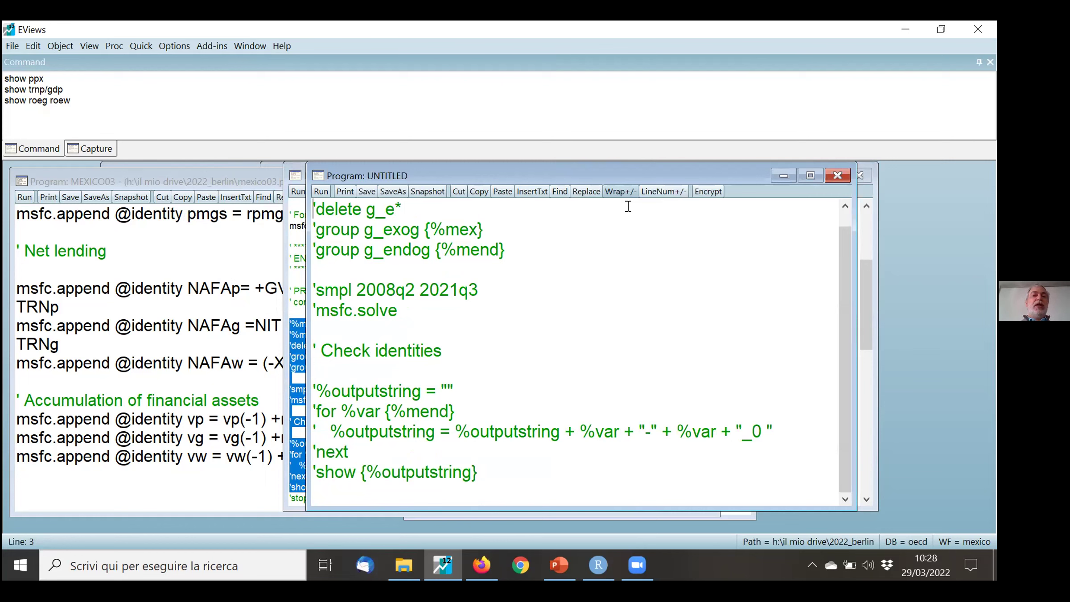
key("Delete")
key("Down")
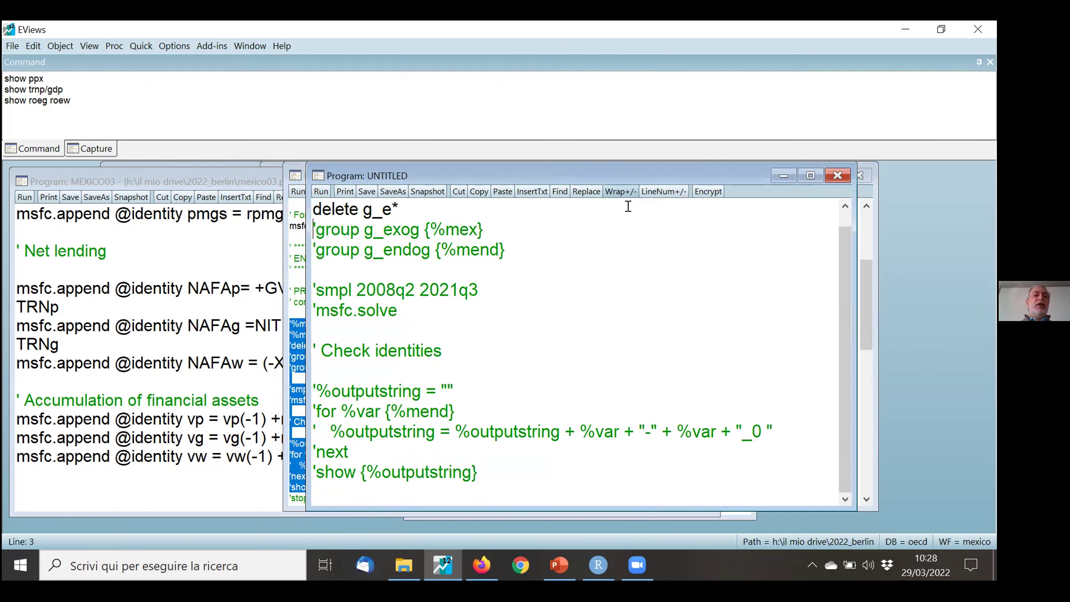
key("Delete")
key("Down")
key("Delete")
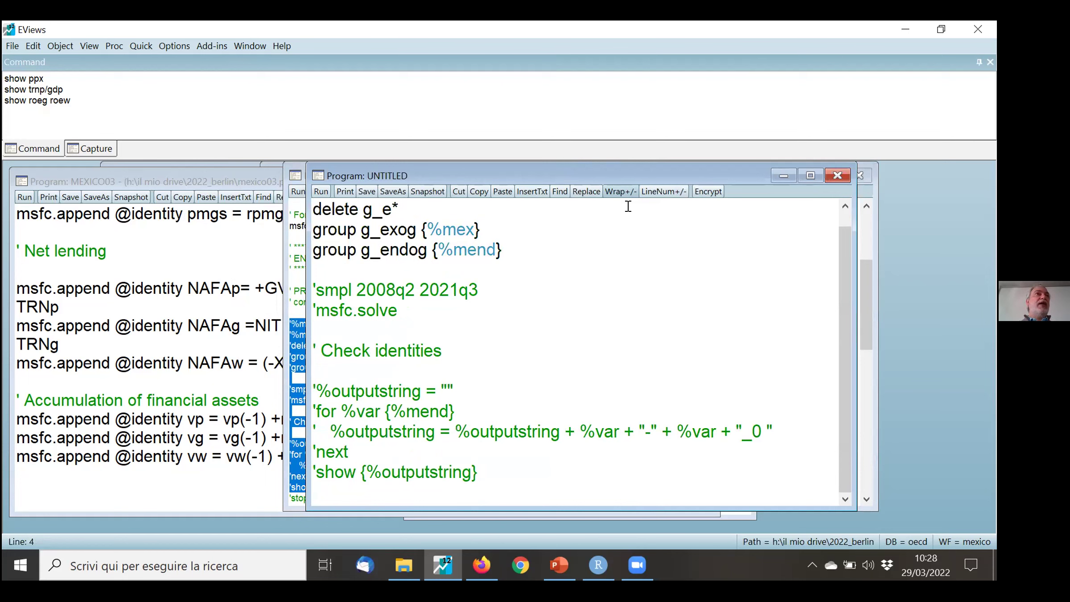
key("Up")
key("ctrl+Right")
key("End")
key("Left")
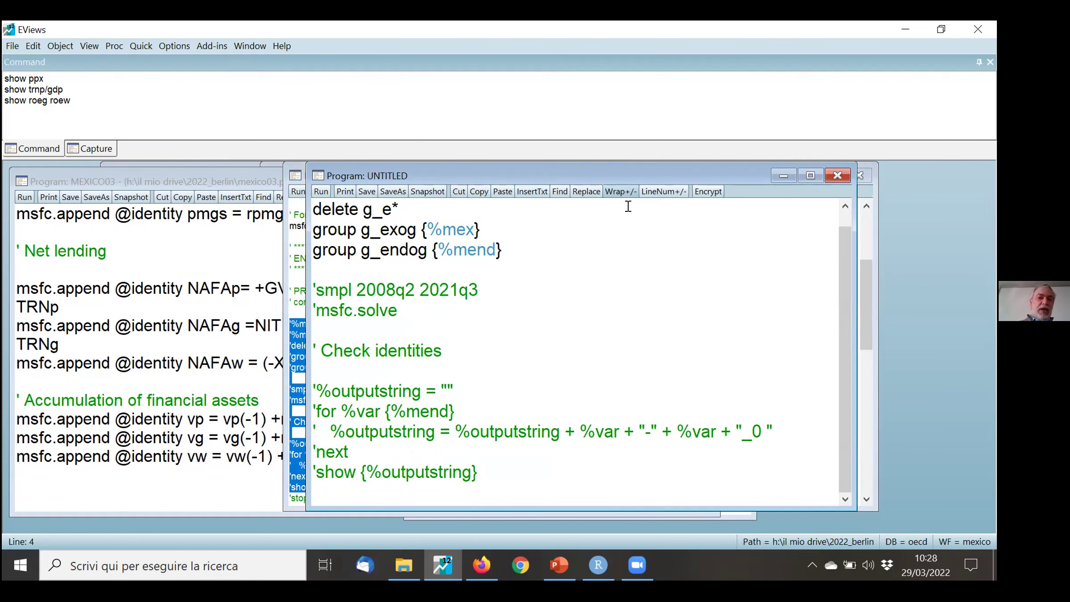
key("Up")
key("Up")
key("Up")
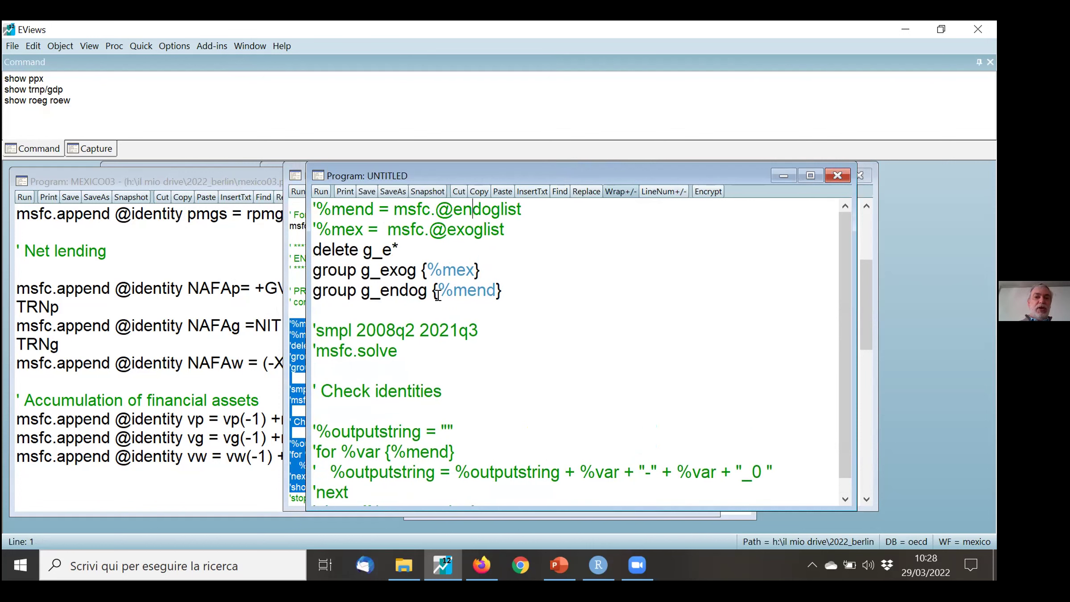
key("Home")
key("Delete")
key("Down")
key("Delete")
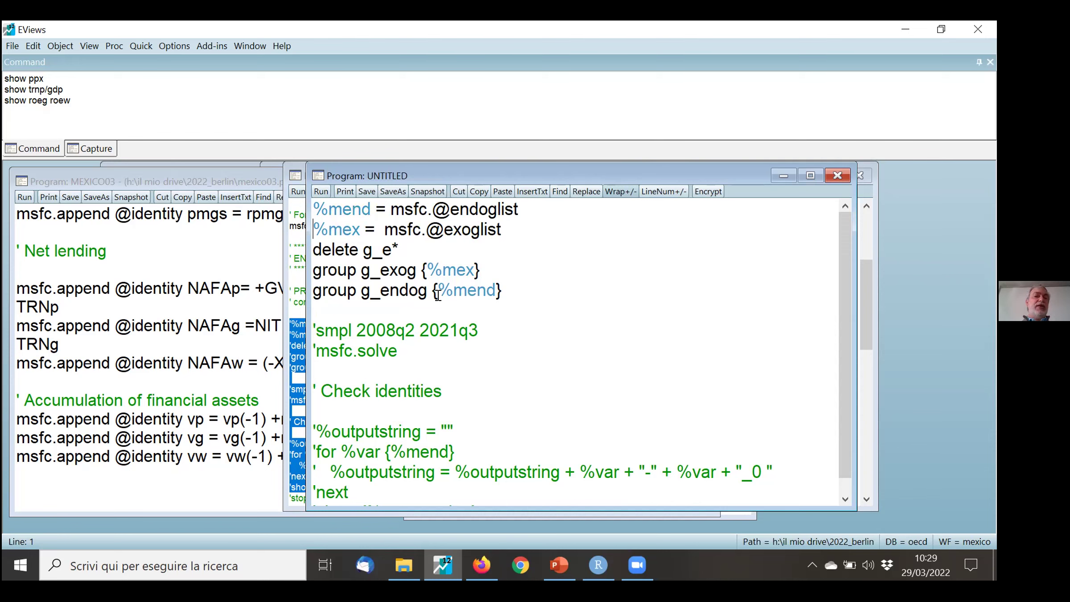
Uncomment the smpl 2008q2 2021q3 and msfc.solve lines in the untitled program
key("Down")
key("Down")
key("Down")
key("Down")
key("Down")
key("Right")
key("BackSpace")
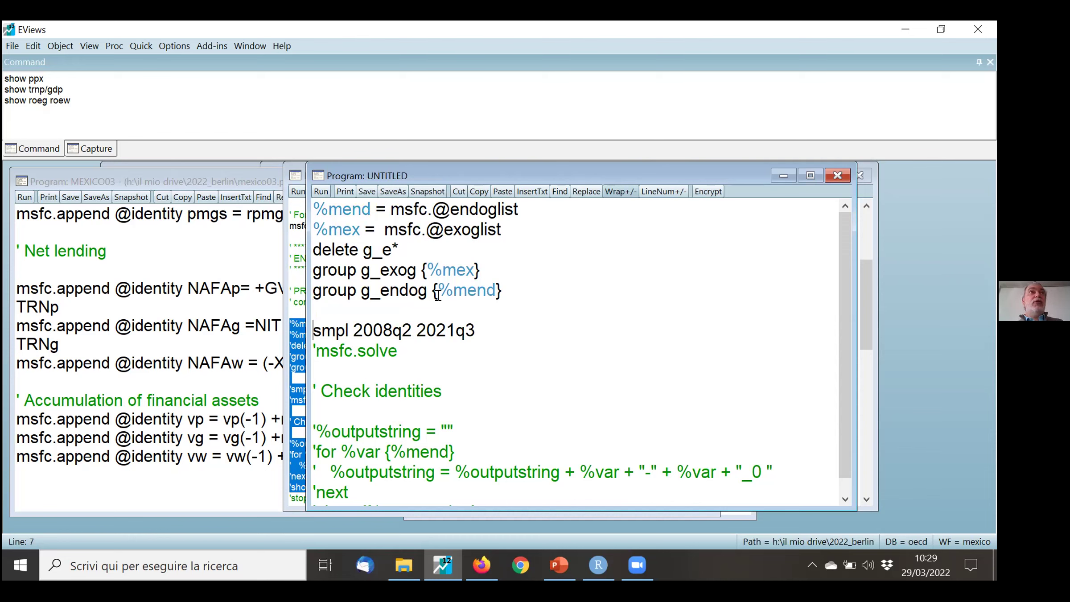
key("Down")
key("Right")
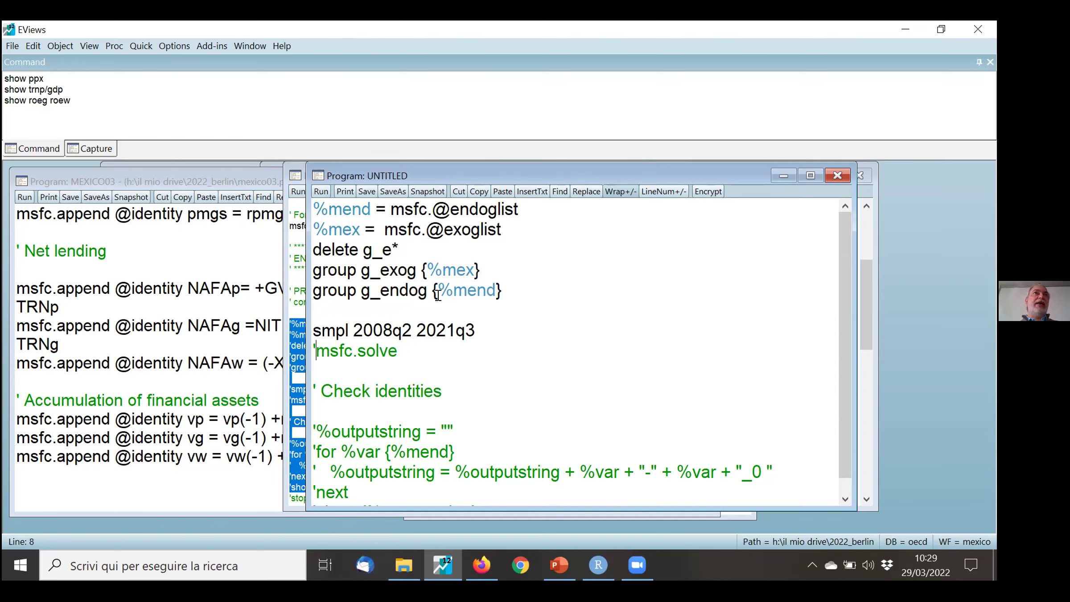
key("BackSpace")
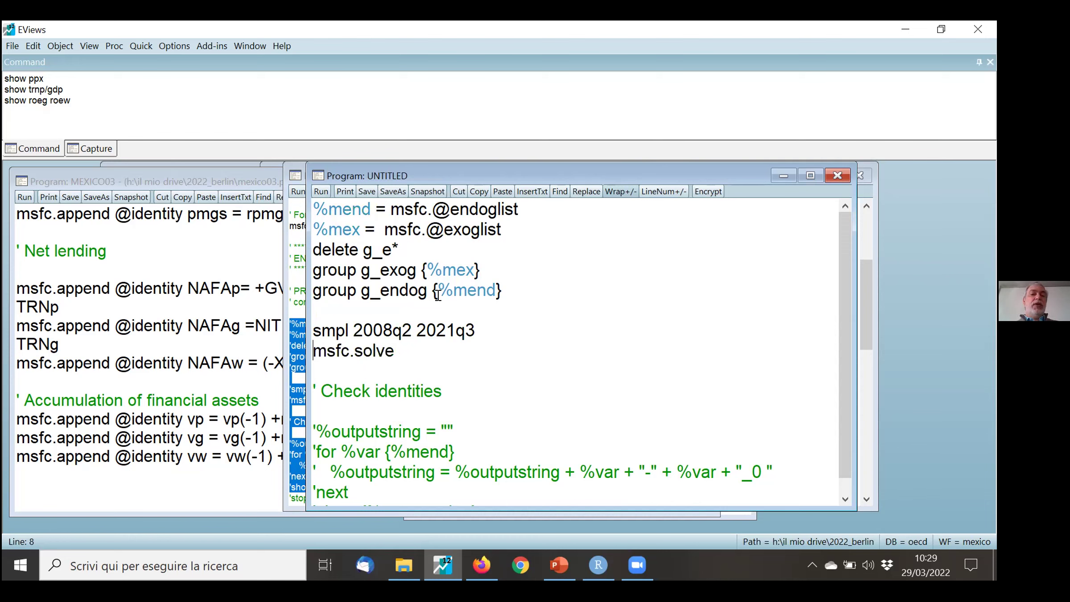
Run only the untitled program's code from the %mend line through msfc.solve to solve the model
key("Down")
key("Down")
key("Down")
key("Down")
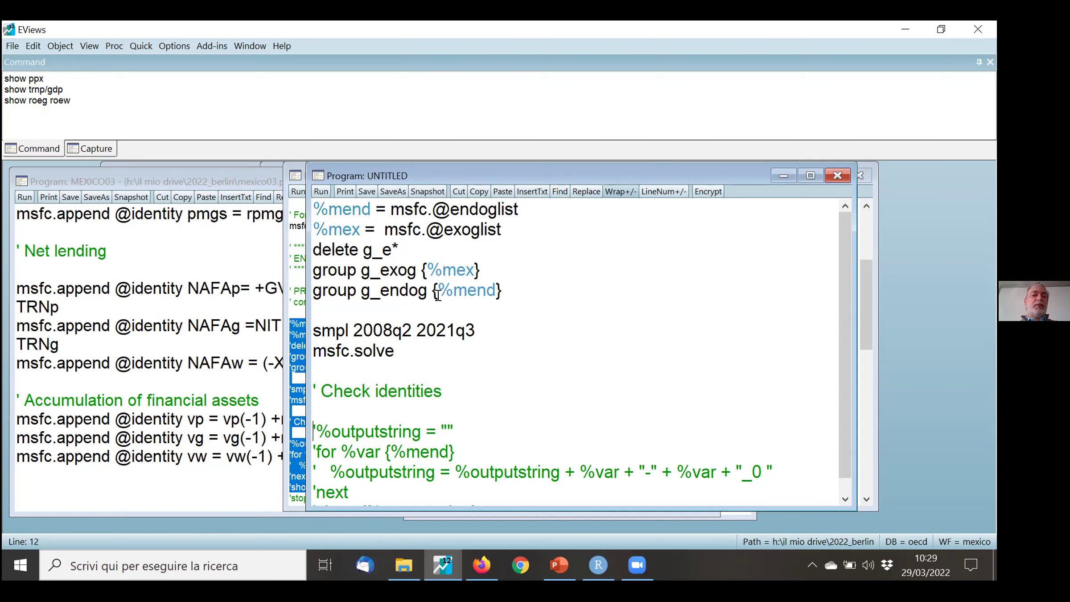
key("Up")
key("Up")
key("Up")
key("Up")
key("Up")
key("Up")
key("Up")
key("Up")
key("Up")
key("Up")
key("Up")
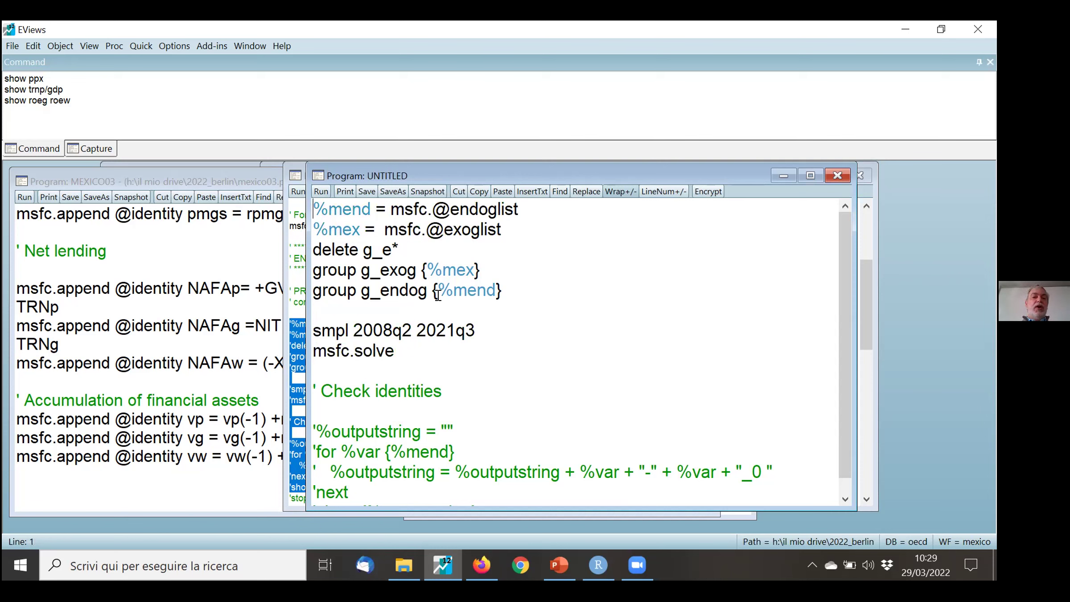
key("shift+Down")
key("shift+Down")
key("shift+Down")
key("shift+Down")
key("shift+Down")
key("shift+Down")
key("shift+Down")
key("shift+Down")
key("F5")
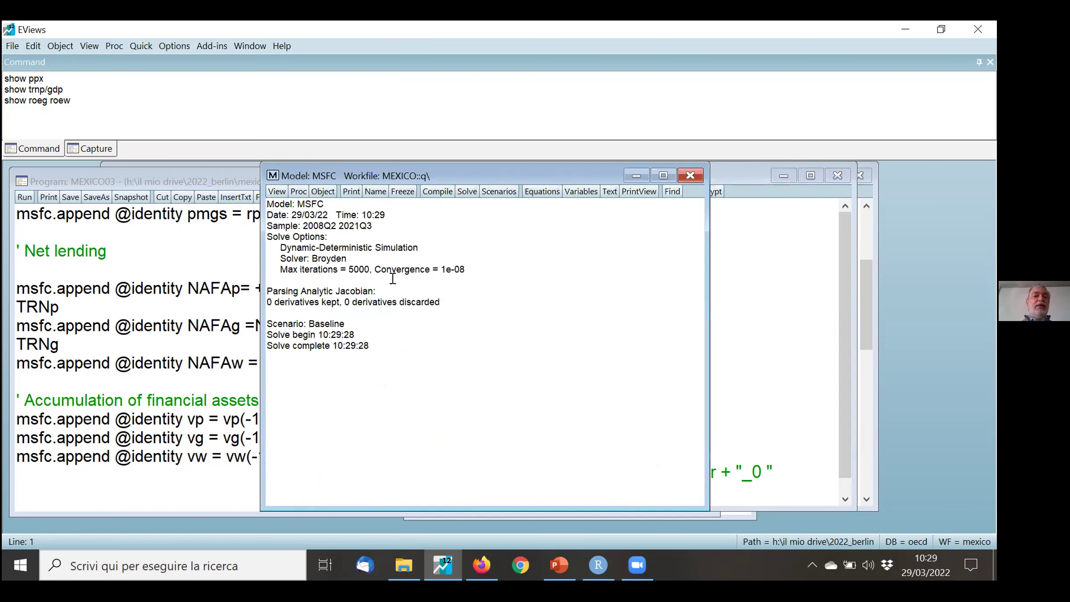
Open gdpk and gdpk_0 together as a group from the MEXICO workfile, deleting the old untitled group
key("alt+w")
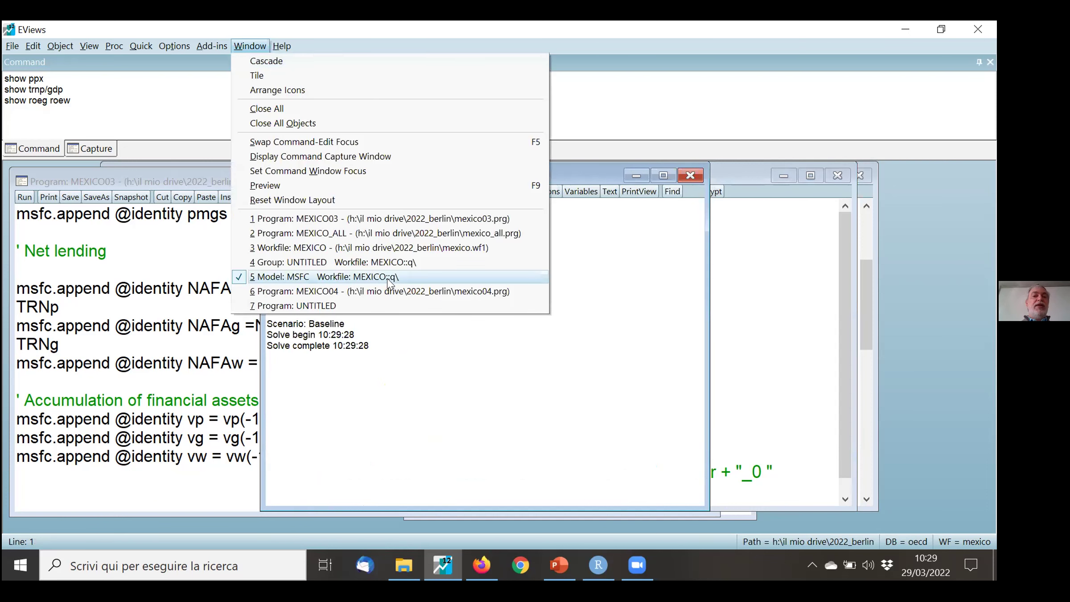
left_click(363, 248)
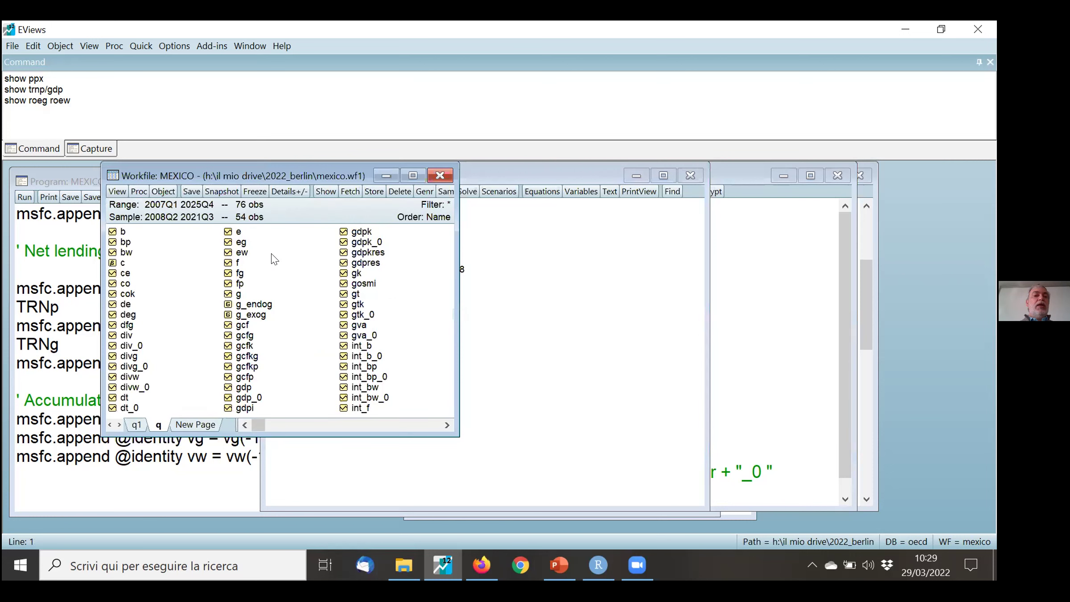
left_click(378, 245)
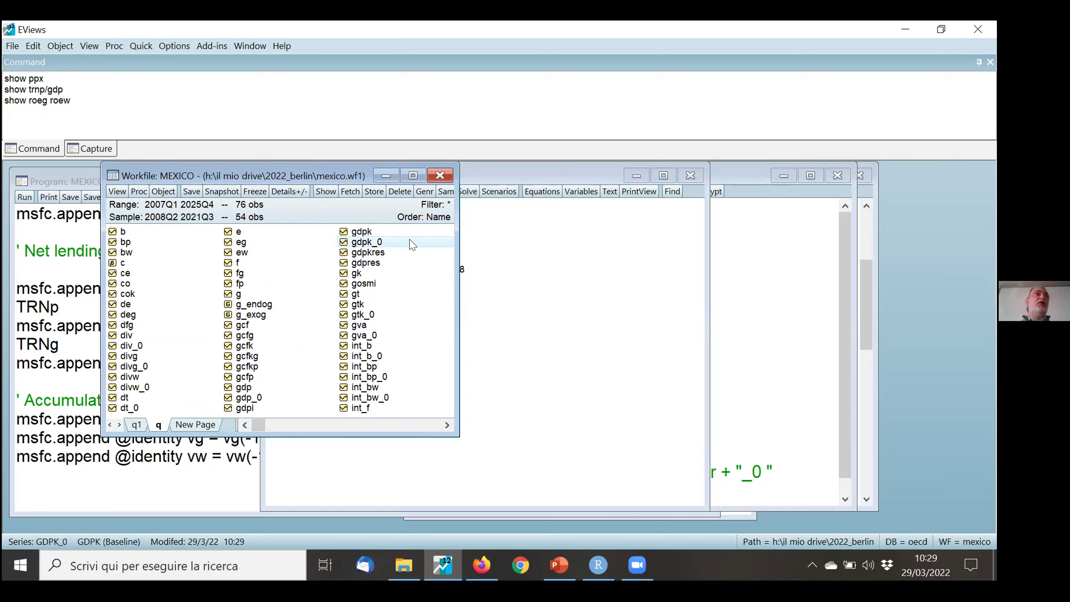
key("Up")
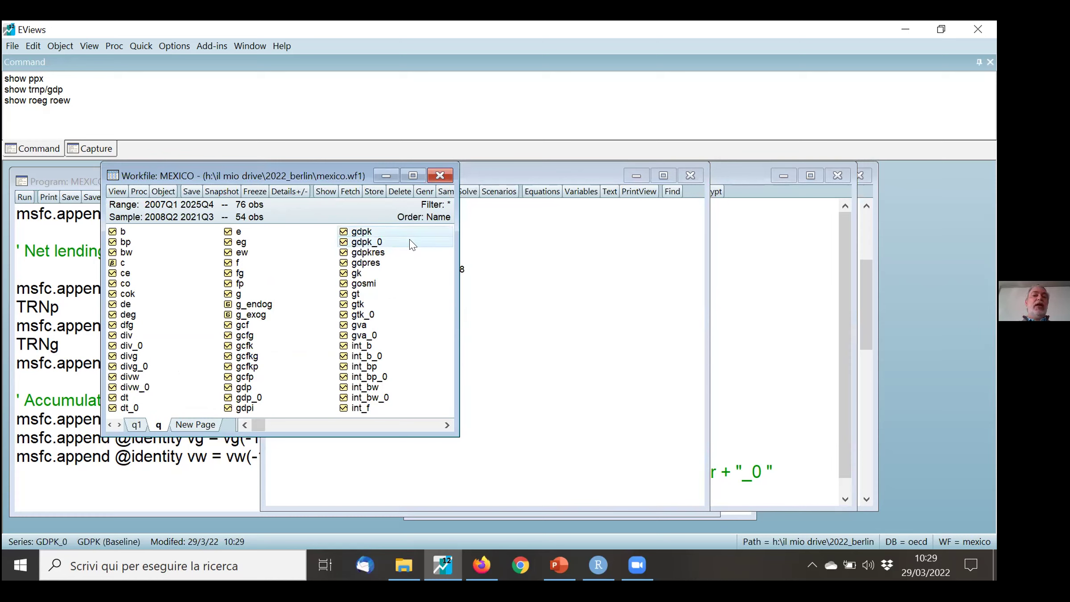
key("Return")
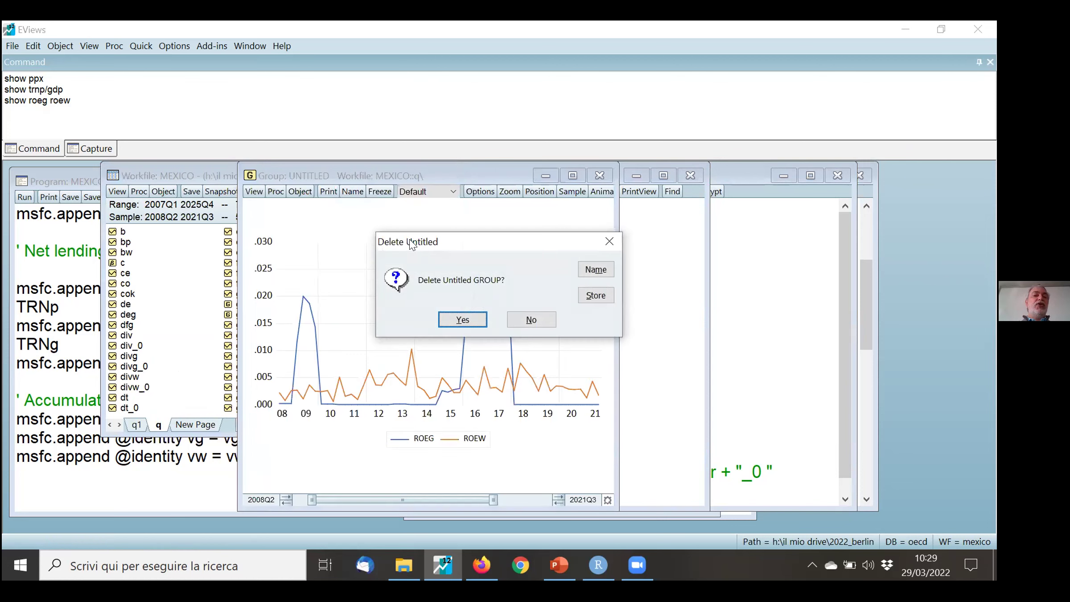
key("Return")
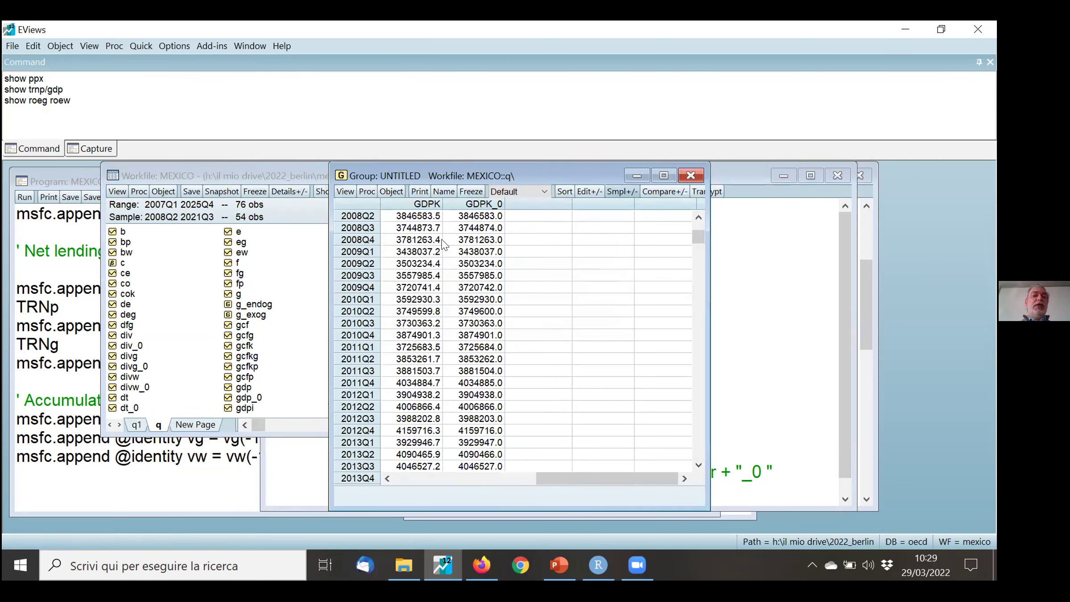
Plot gdpk and gdpk_0 together as a line graph to compare them, and delete the untitled group
left_click(349, 195)
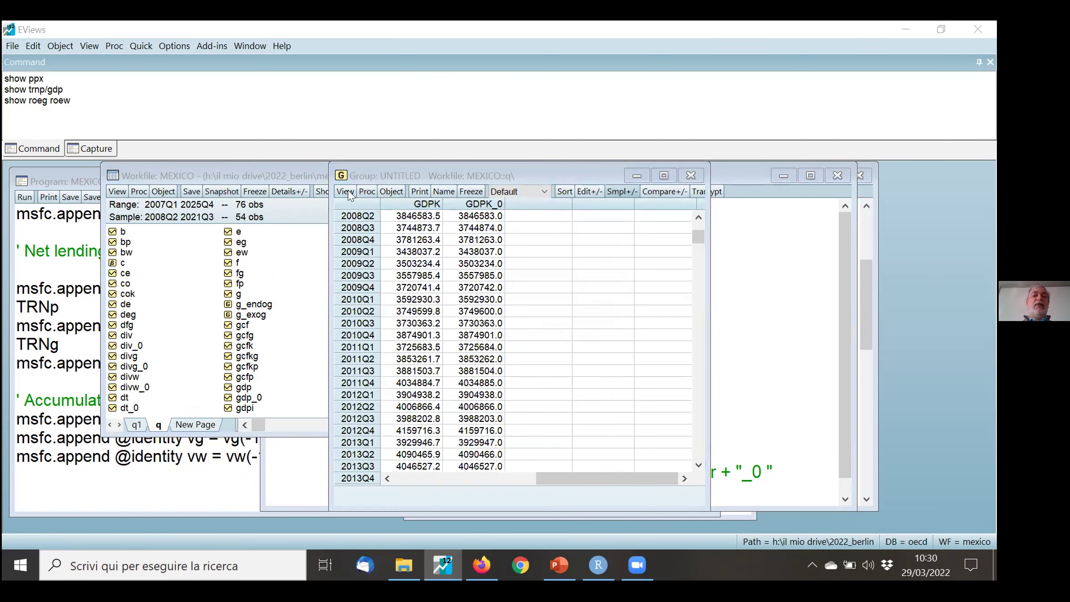
key("Return")
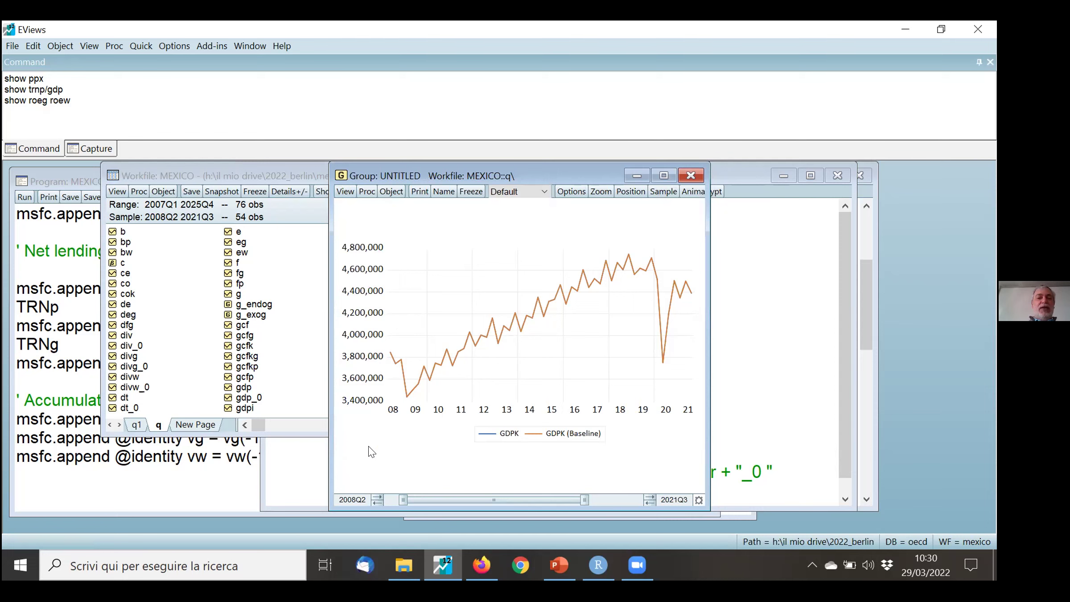
key("ctrl+F4")
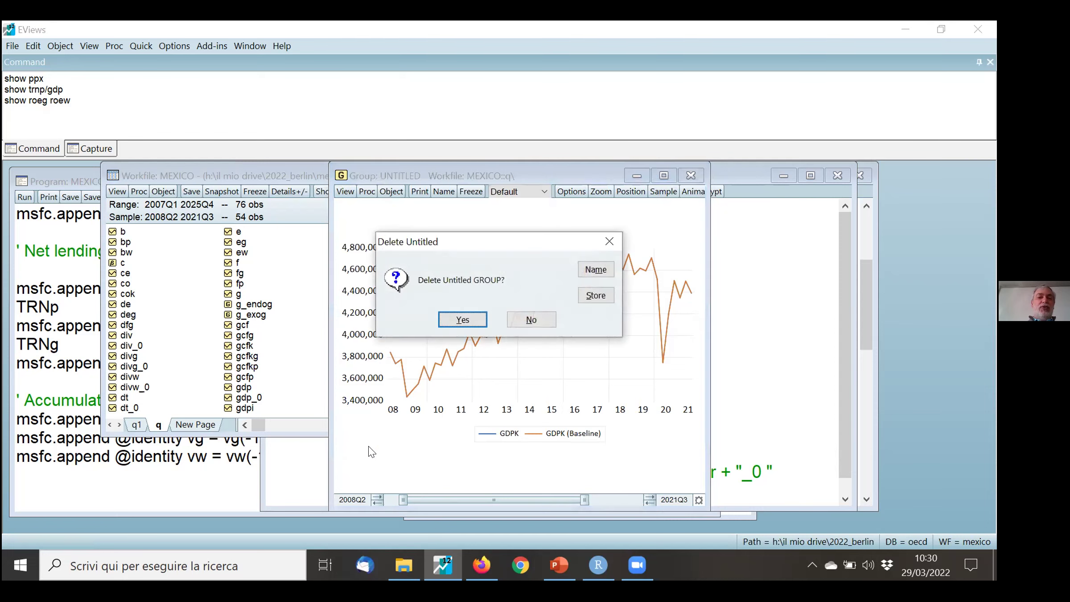
left_click(473, 327)
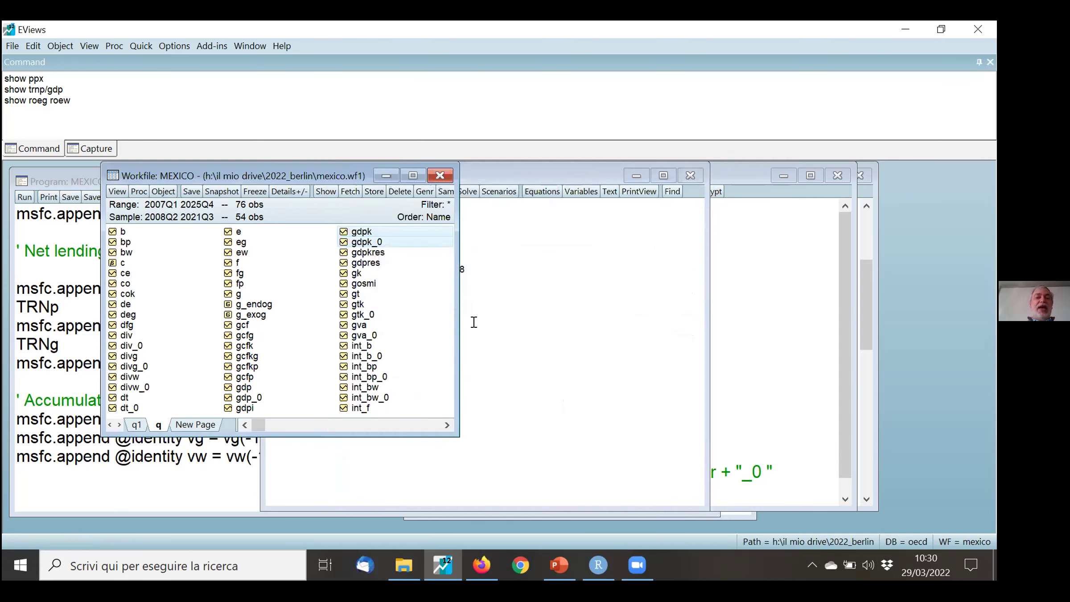
Uncomment the identity check code in the untitled program, from %outputstring = "" through show {%outputstring}
left_click(793, 425)
key("Down")
key("Down")
key("Down")
key("Down")
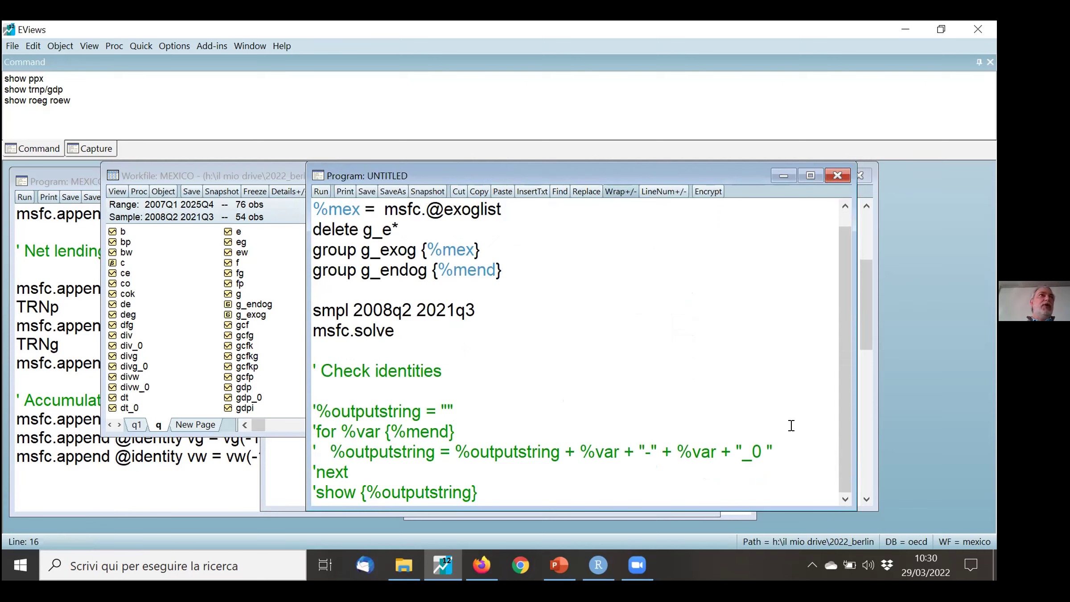
key("Up")
key("Up")
key("Up")
key("Up")
key("Home")
key("Delete")
key("Down")
key("Delete")
key("Down")
key("Delete")
key("Down")
key("Delete")
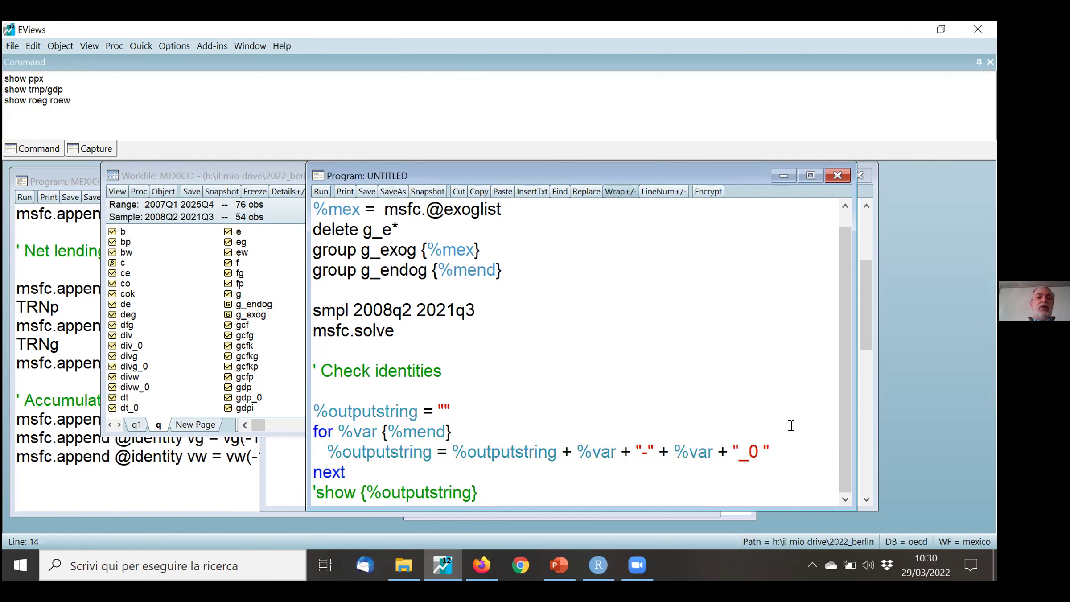
key("Down")
key("Delete")
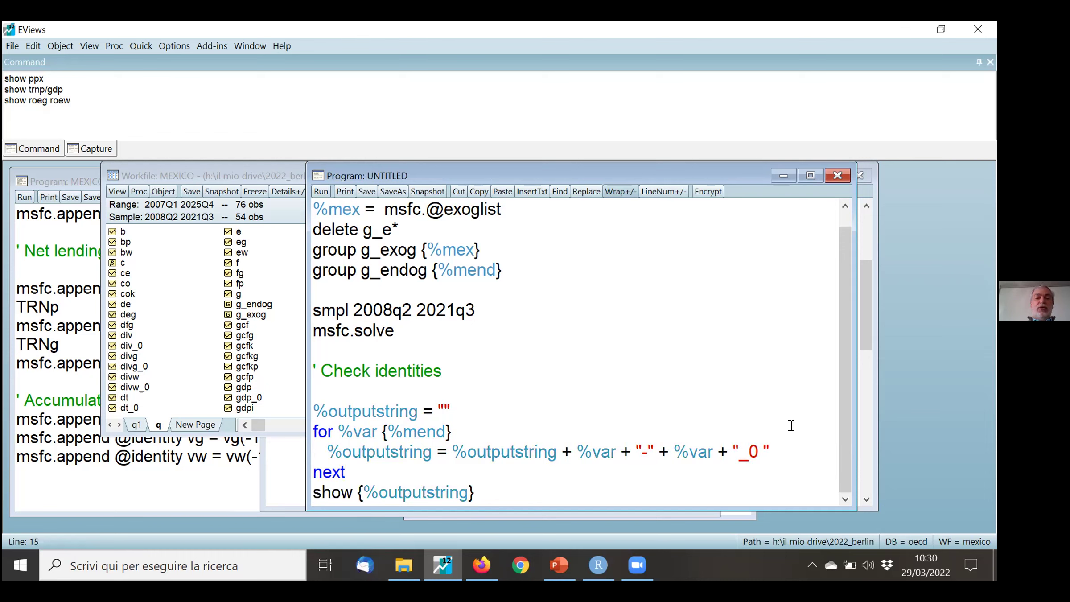
Examine the for %var line of the check loop, highlighting its %mend list
key("Down")
key("Up")
key("Up")
key("Up")
key("Up")
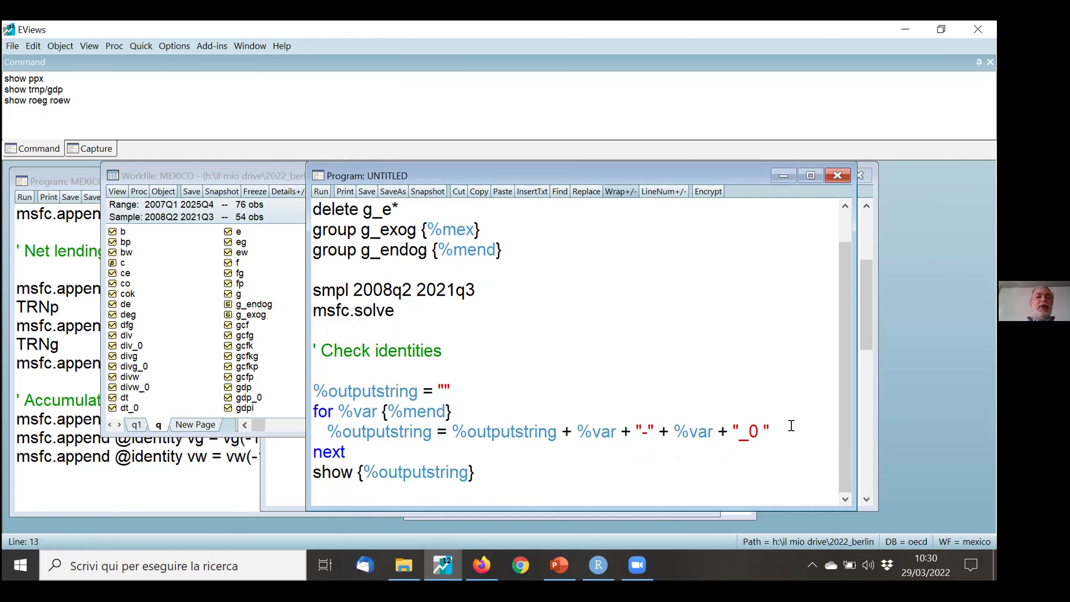
key("End")
key("Left")
key("ctrl+shift+Left")
key("shift+Left")
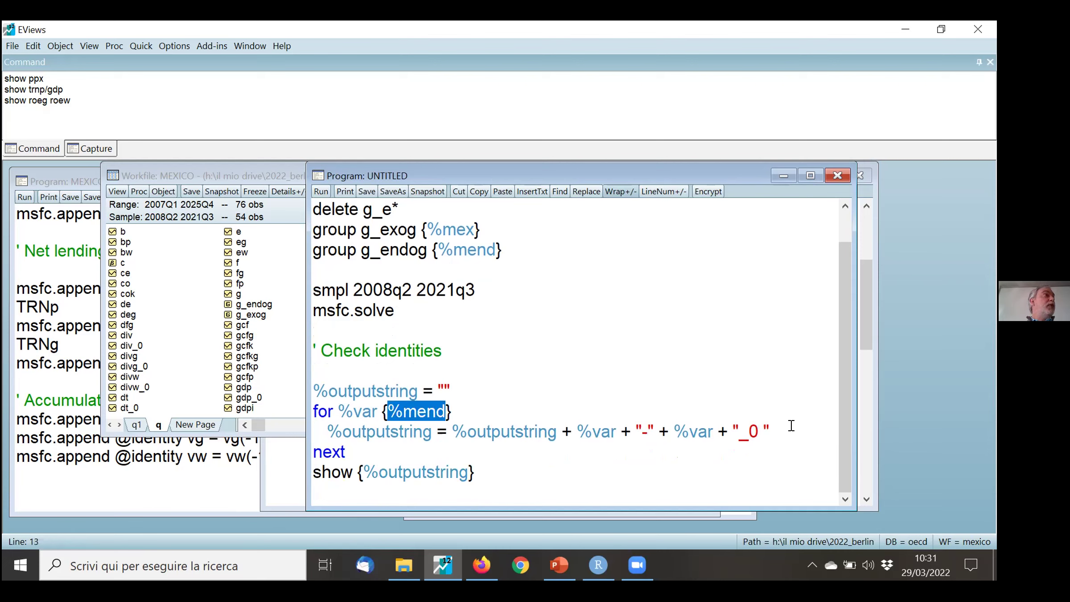
key("Down")
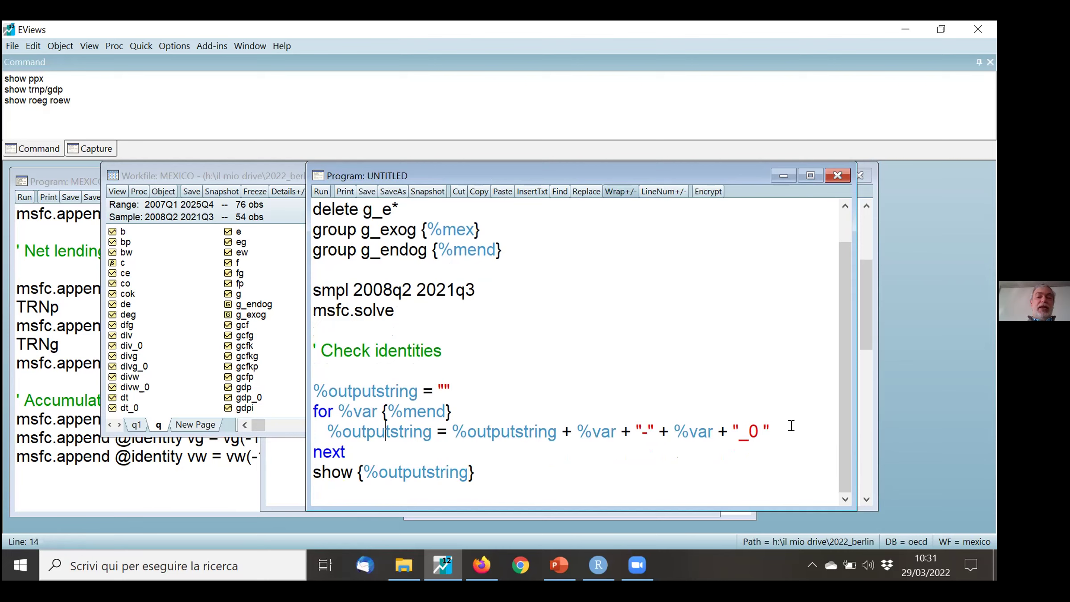
Examine the %outputstring expression in the loop, highlighting the %var term and the %var + "_0 " baseline term
key("Right")
key("Right")
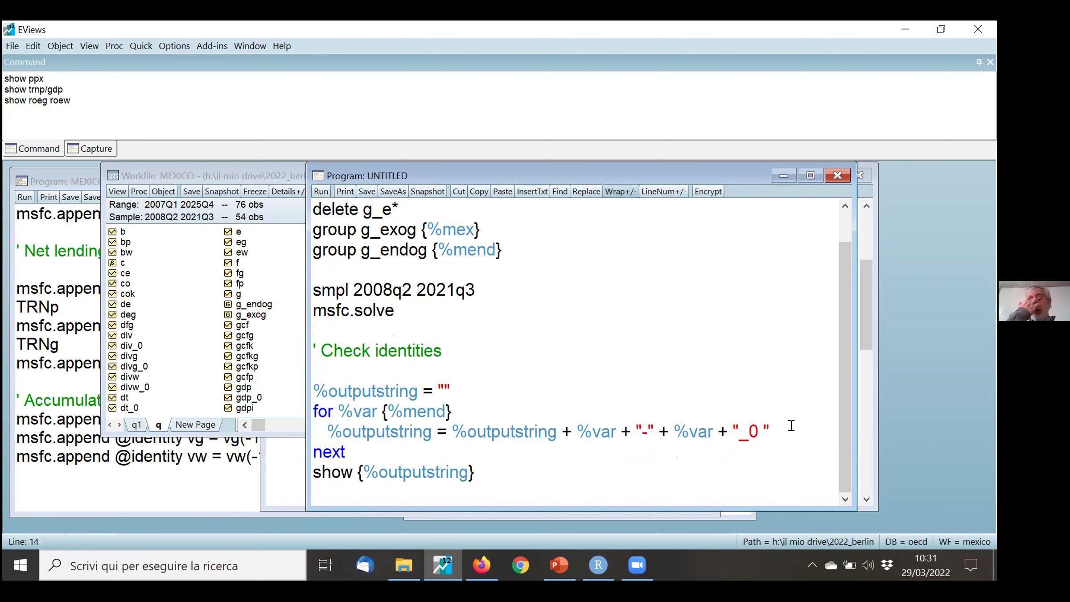
key("Right")
key("Right")
key("Right")
key("Right")
key("Right")
key("Right")
key("Right")
key("Right")
key("Right")
key("Right")
key("Right")
key("Right")
key("Right")
key("Right")
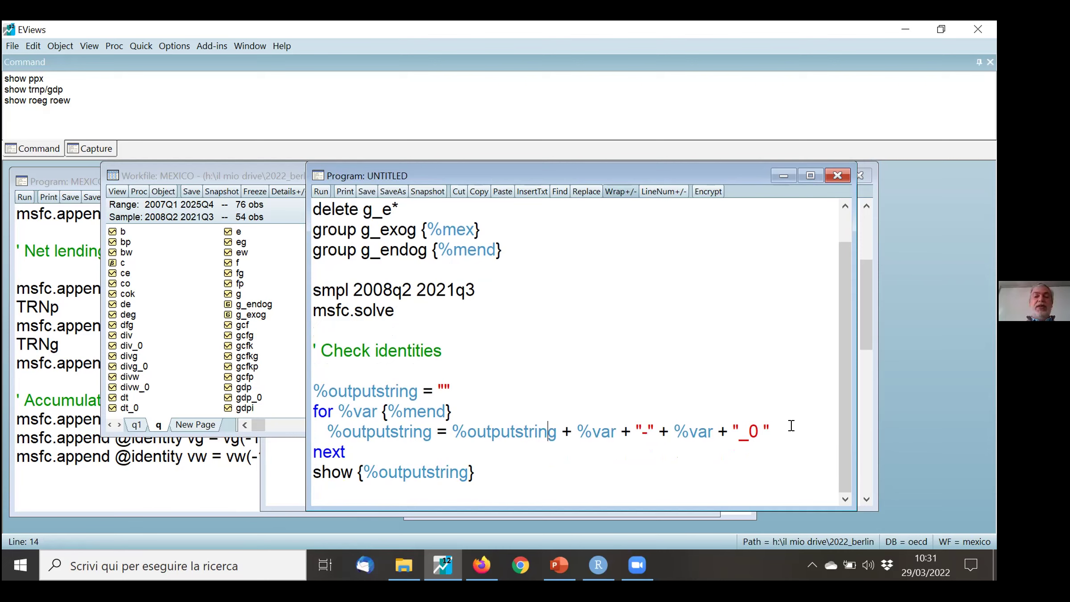
key("Right")
key("Right")
key("Right")
key("Right")
key("Left")
key("Left")
key("shift+Right")
key("shift+Right")
key("shift+Right")
key("shift+Right")
key("shift+Right")
key("shift+Right")
key("shift+Left")
key("shift+Left")
key("shift+Right")
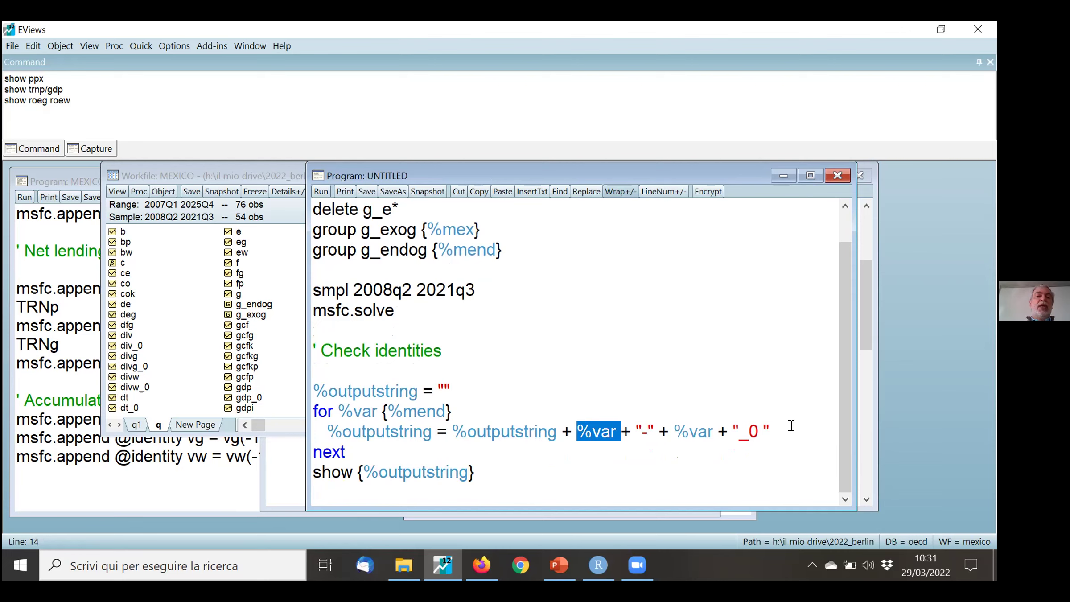
key("Right")
key("Right")
key("Right")
key("Right")
key("Right")
key("Right")
key("Right")
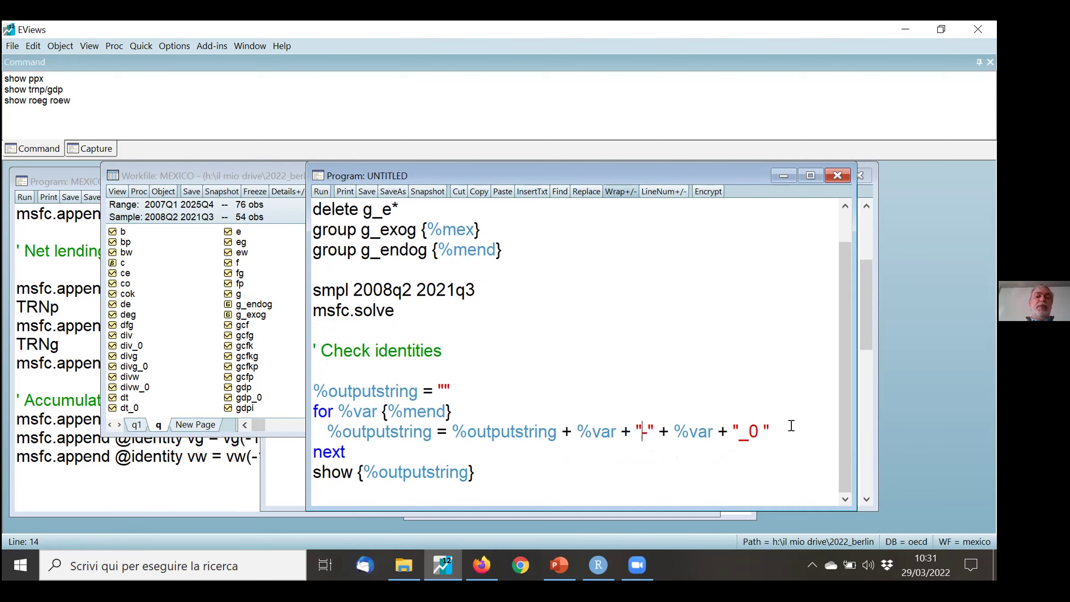
key("Right")
key("Right")
key("shift+Right")
key("shift+Right")
key("shift+Right")
key("shift+Right")
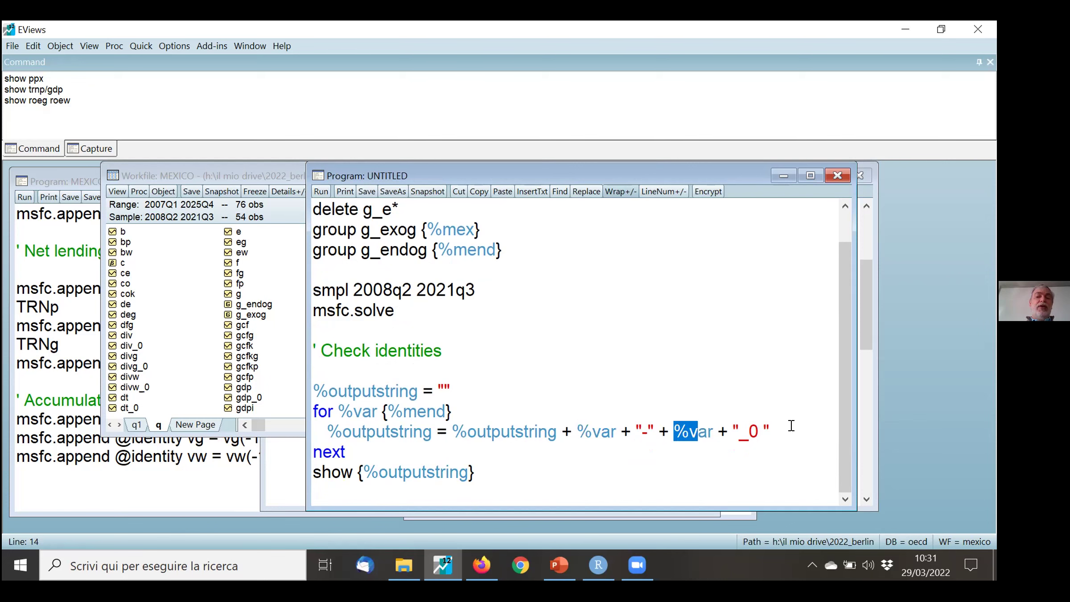
key("shift+Right")
key("shift+Right")
key("shift+Right")
key("shift+Right")
key("shift+Right")
key("shift+Right")
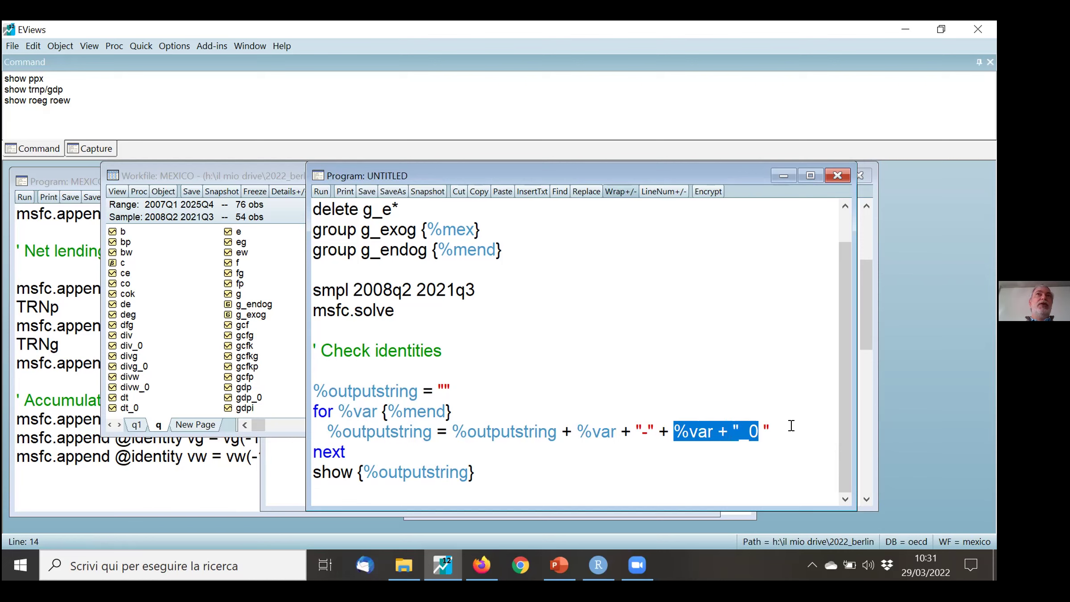
key("Down")
key("Down")
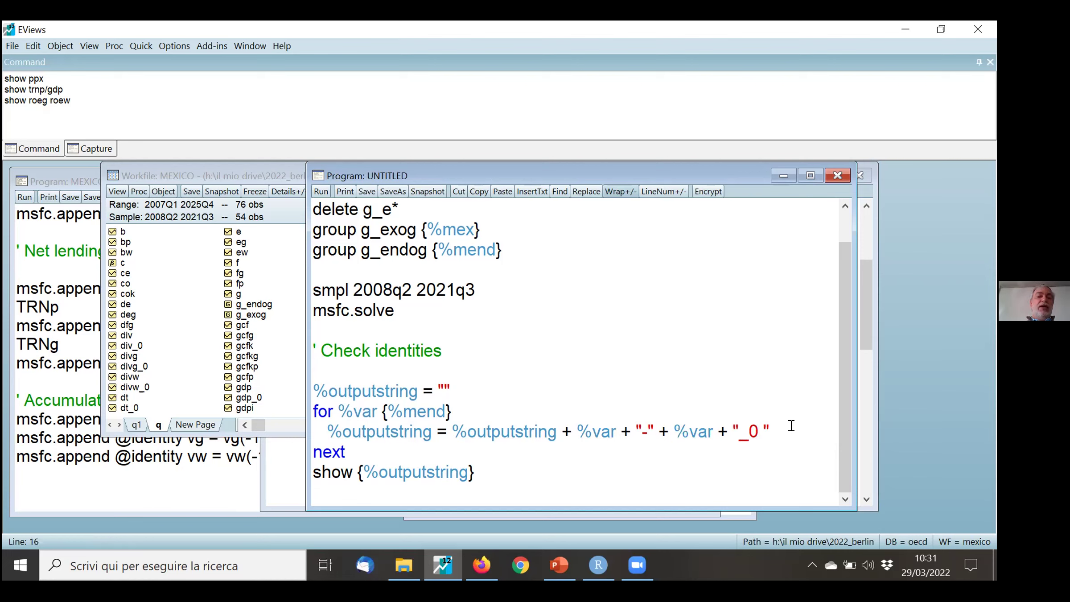
Try to run only the check code from %outputstring = "" through show {%outputstring}, and deselect it
key("Up")
key("Up")
key("Up")
key("Up")
key("Up")
key("Down")
key("shift+End")
key("shift+Down")
key("shift+Down")
key("shift+Down")
key("shift+Down")
key("shift+Down")
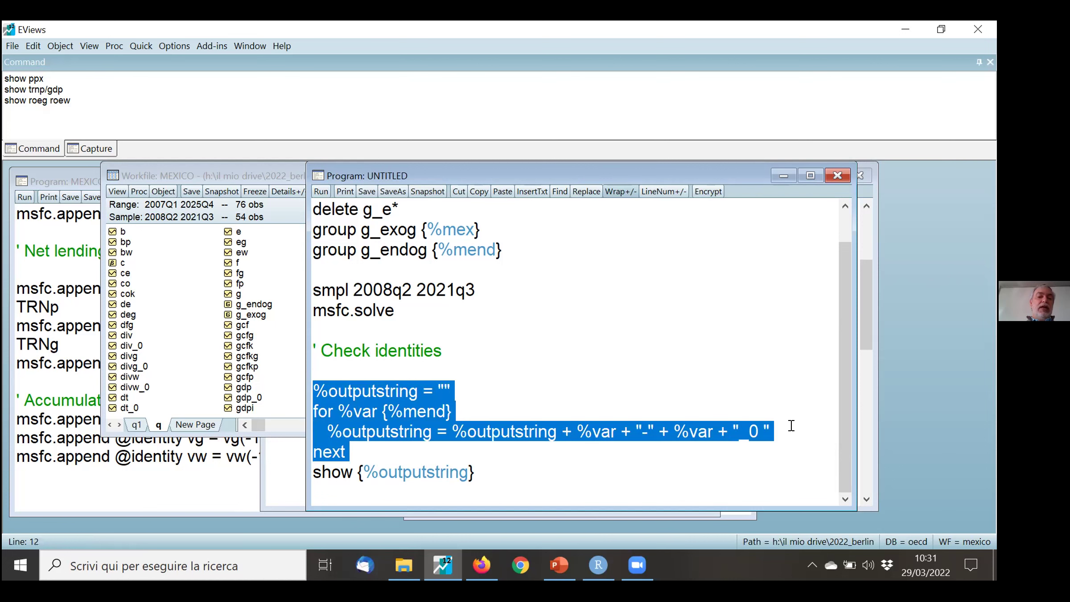
key("ctrl+r")
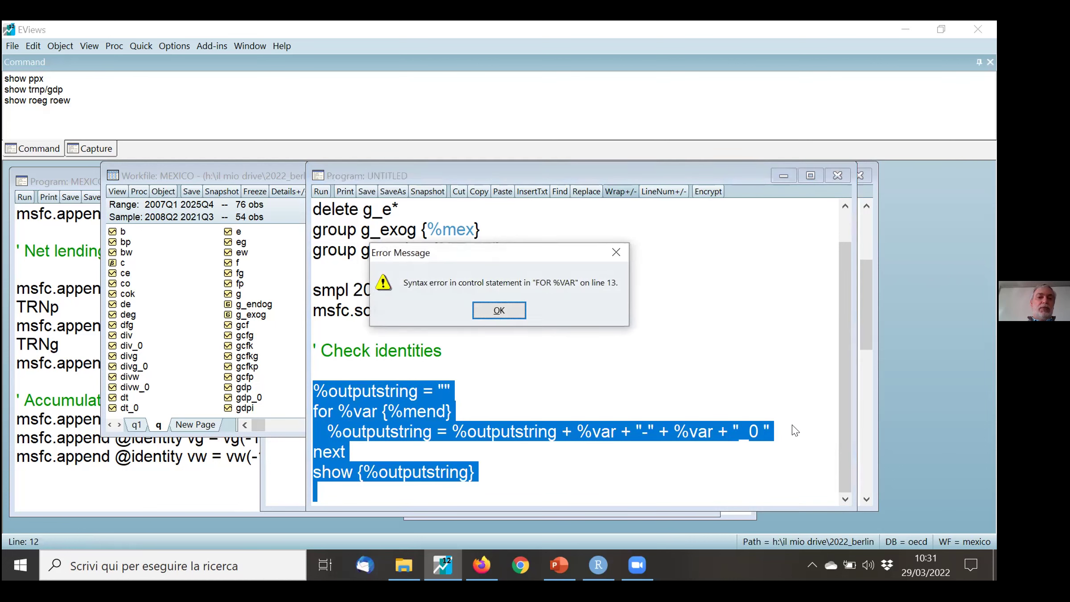
key("Return")
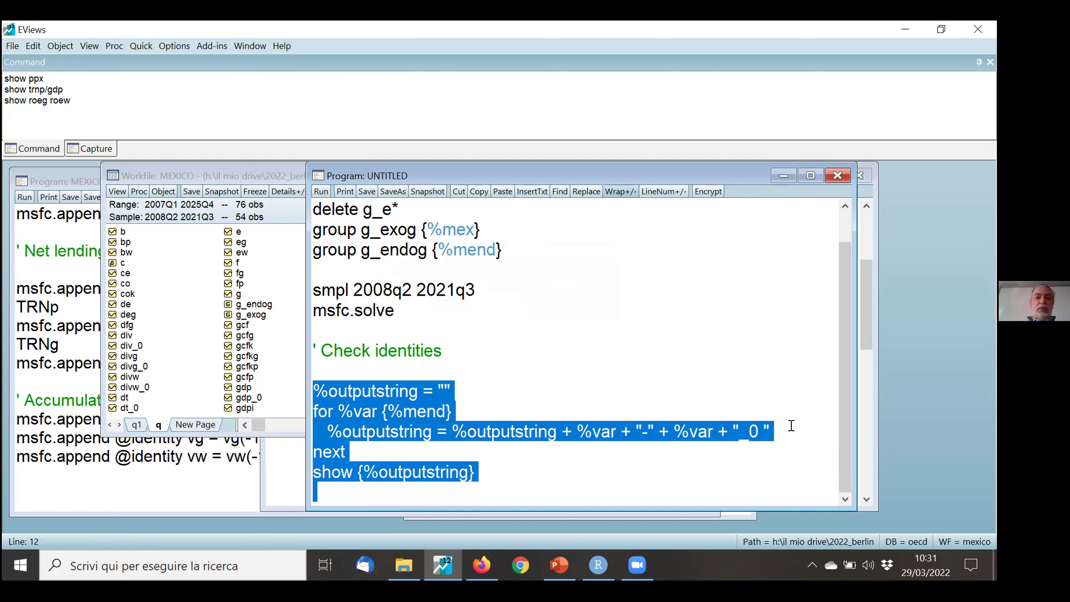
key("Up")
key("Down")
key("Down")
key("Down")
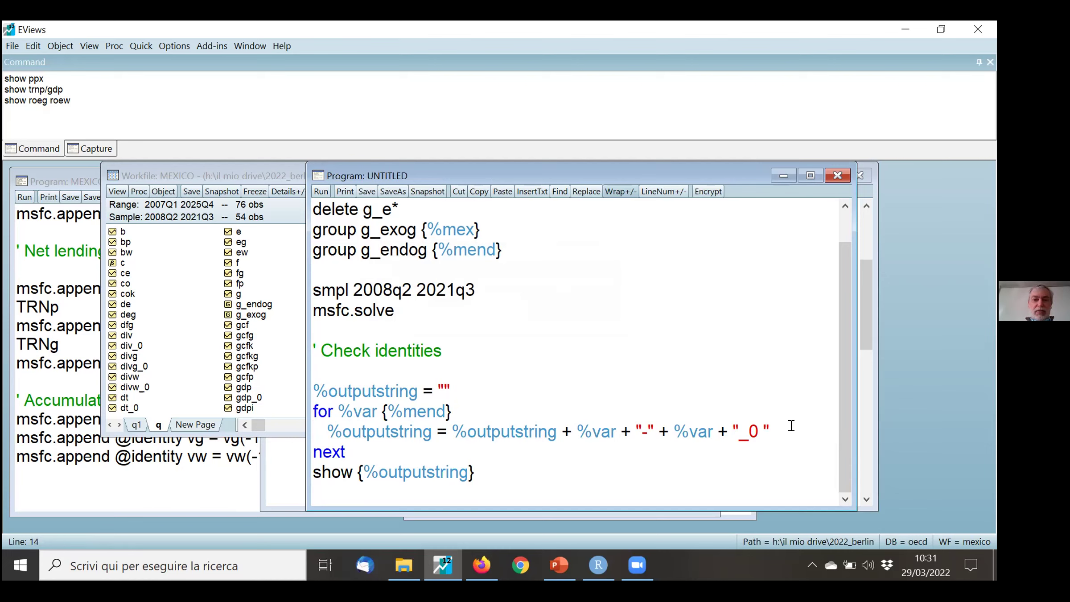
left_click(792, 426)
key("Up")
key("Up")
key("Up")
key("Up")
key("Up")
key("Up")
key("Up")
key("Up")
key("Up")
key("Up")
key("Up")
key("Up")
key("Up")
key("Home")
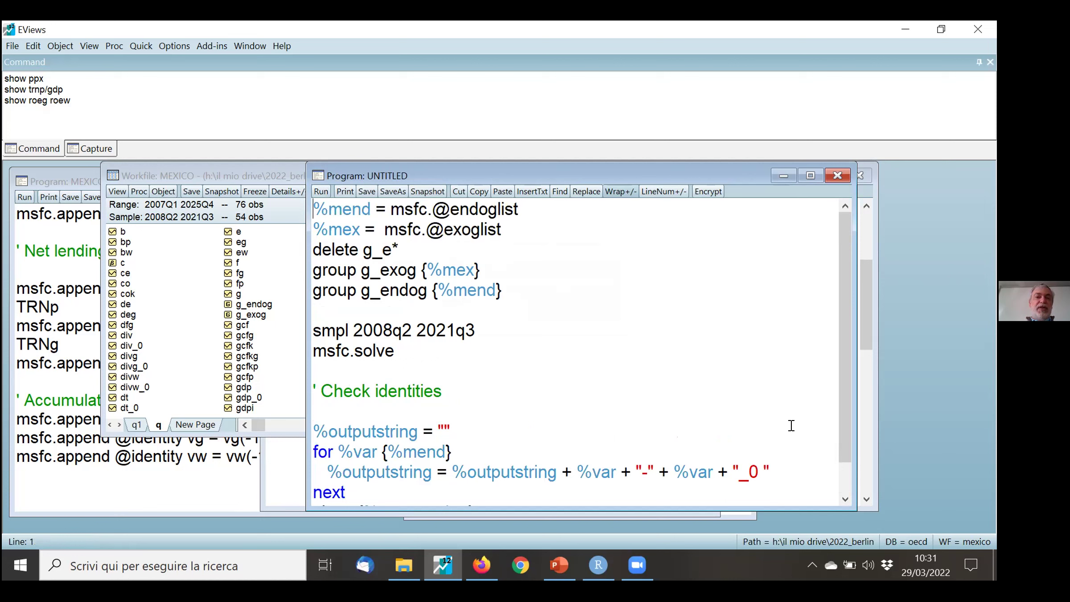
key("shift+Down")
key("shift+Down")
key("shift+Down")
key("shift+Down")
key("shift+Down")
key("shift+Down")
key("shift+Down")
key("shift+Down")
key("shift+Down")
key("shift+Down")
key("shift+Down")
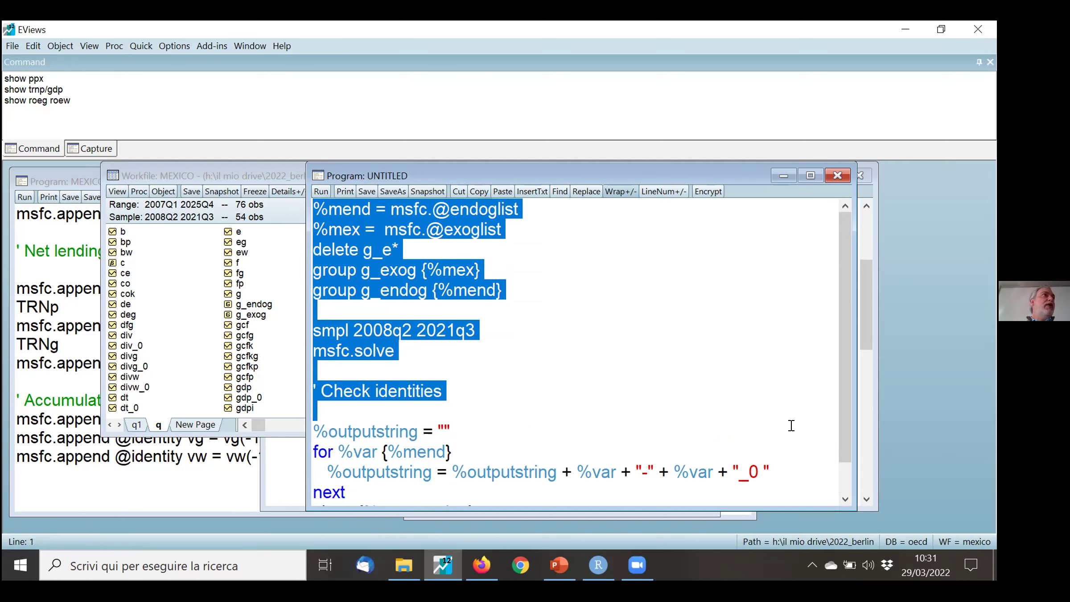
key("shift+Down")
key("shift+Down")
key("shift+Down")
key("shift+Down")
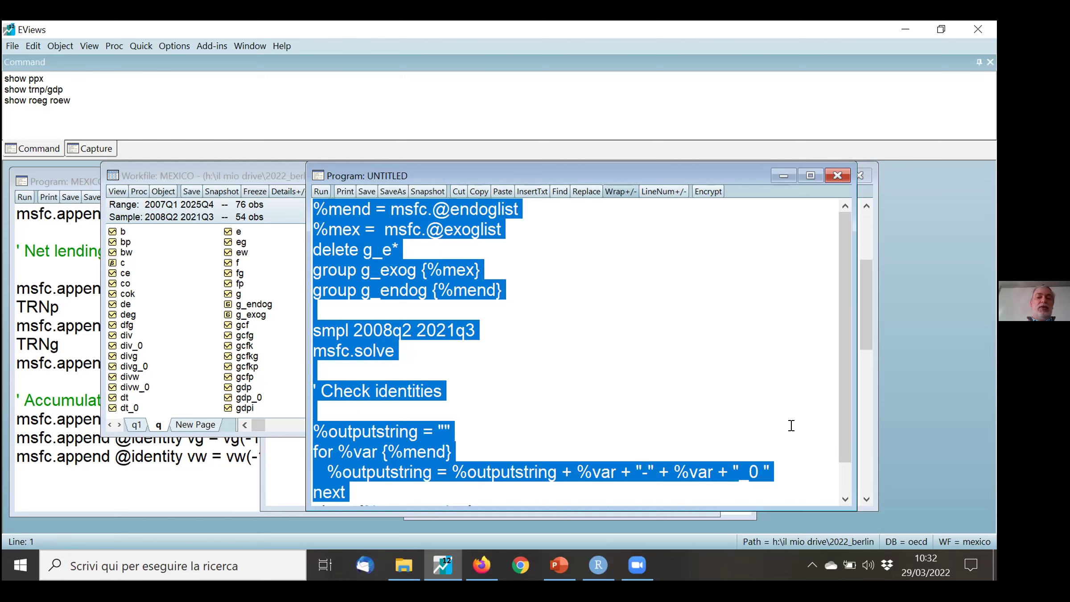
key("shift+Down")
key("shift+Down")
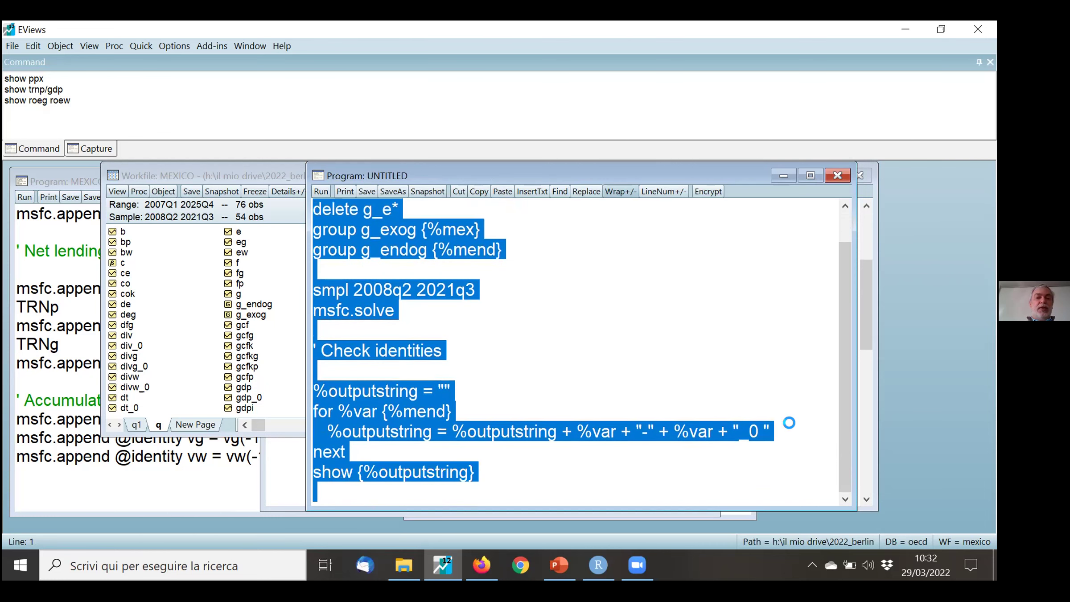
key("ctrl+r")
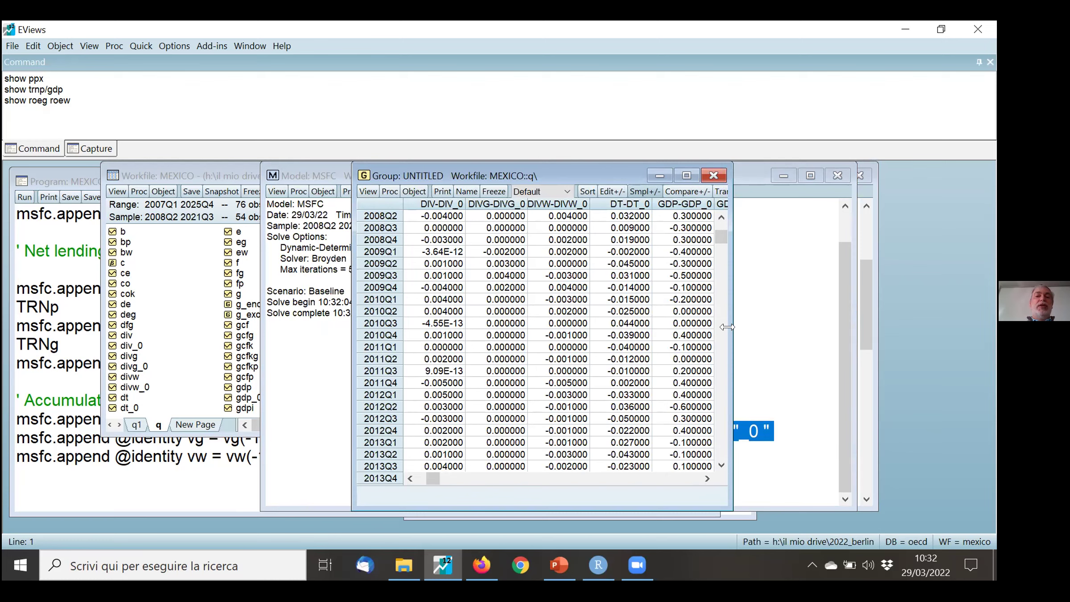
Widen the group of differences, compare its GTK-GTK_0 column with the displayed gtk series, and close that series
left_click_drag(727, 327, 936, 321)
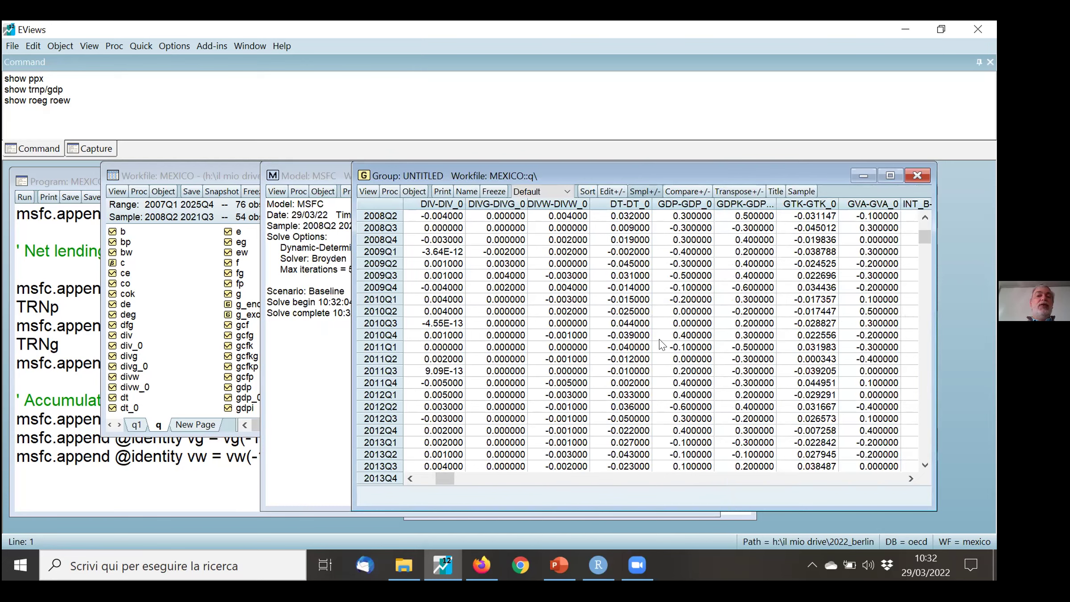
left_click(827, 274)
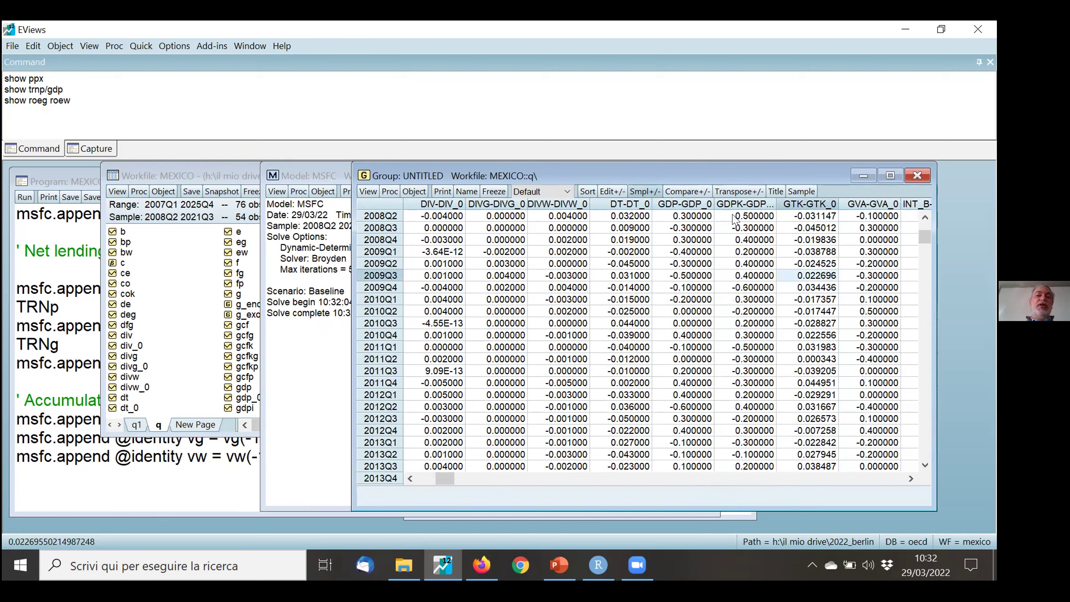
left_click(396, 127)
type("show gtk")
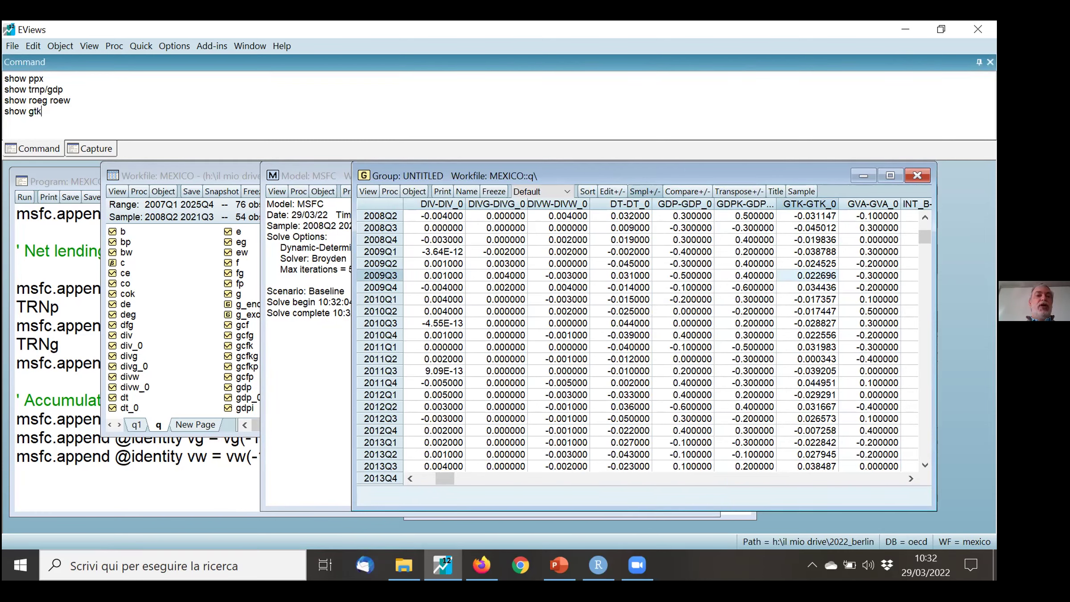
key("Return")
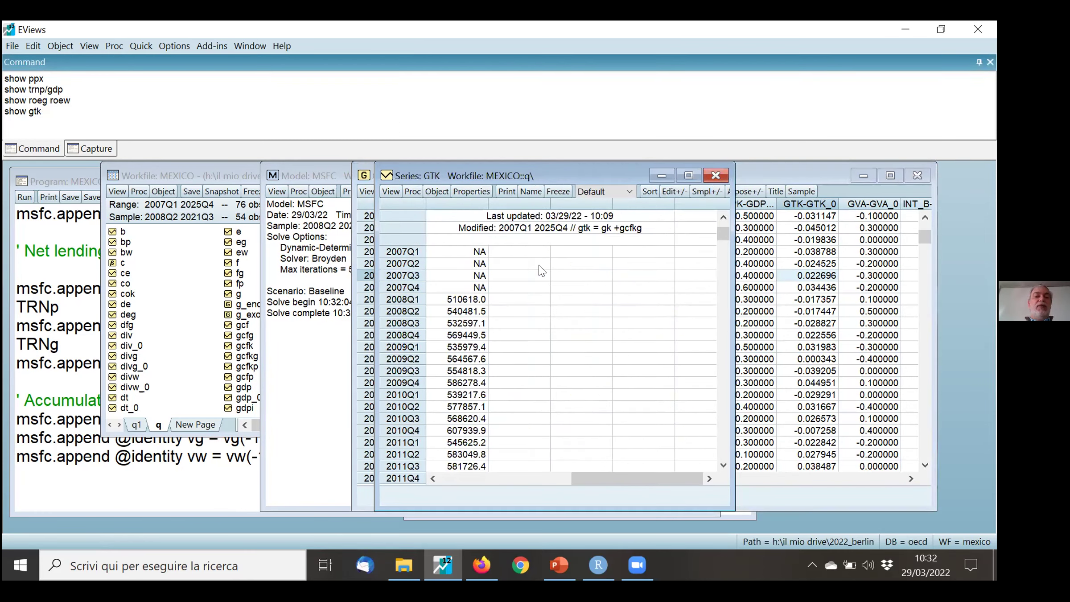
left_click_drag(607, 168, 357, 161)
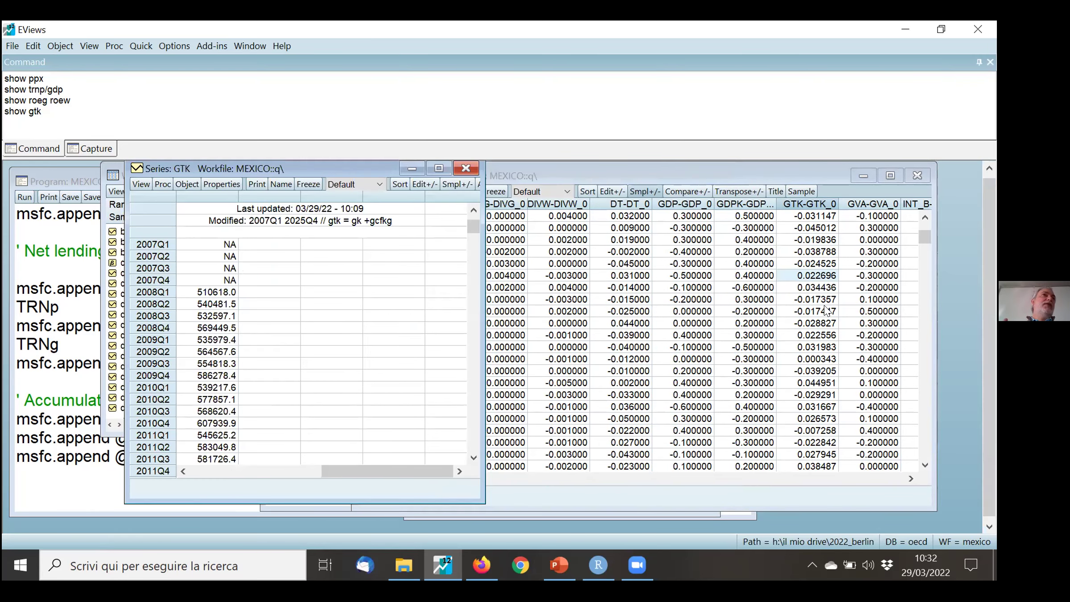
key("ctrl+F4")
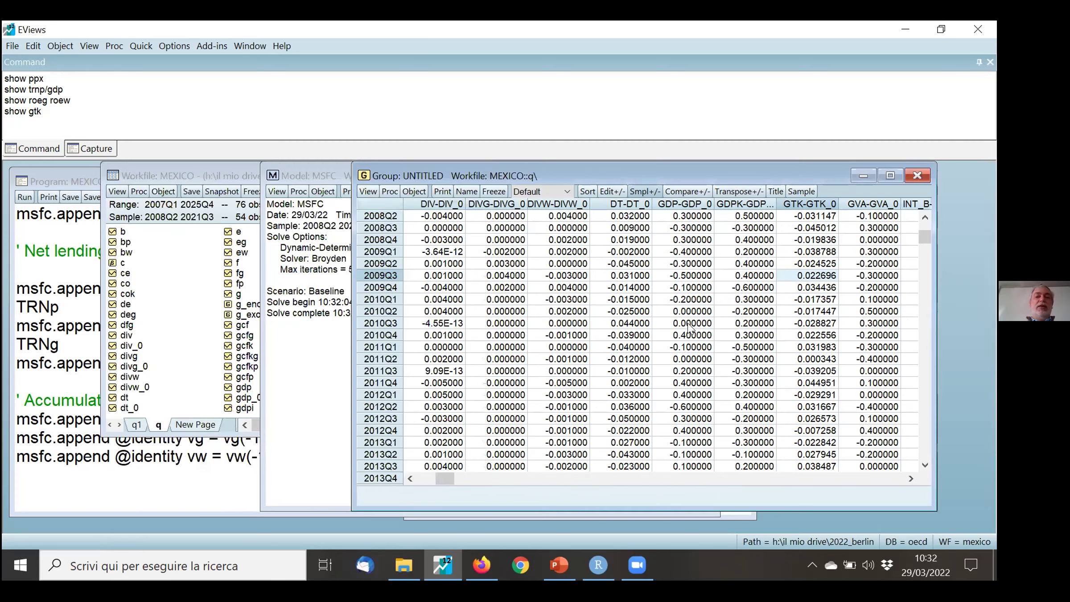
Examine the remaining difference columns of the group through YD-YD_0, and close the group by deleting it unnamed
left_click(763, 335)
key("Right")
key("Right")
key("Right")
key("Right")
key("Right")
key("Right")
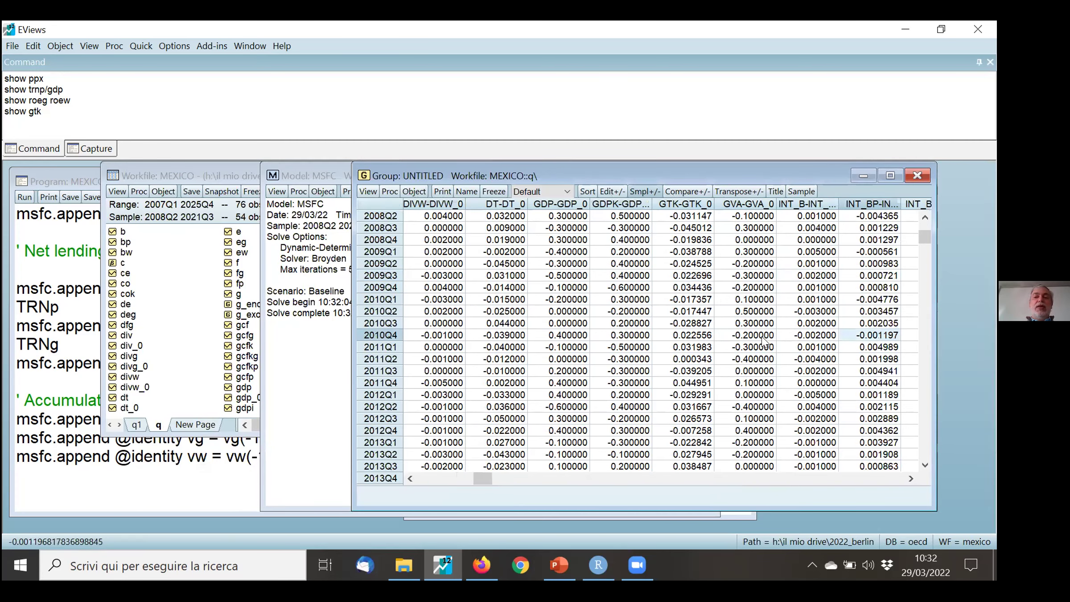
key("Right")
key("Right")
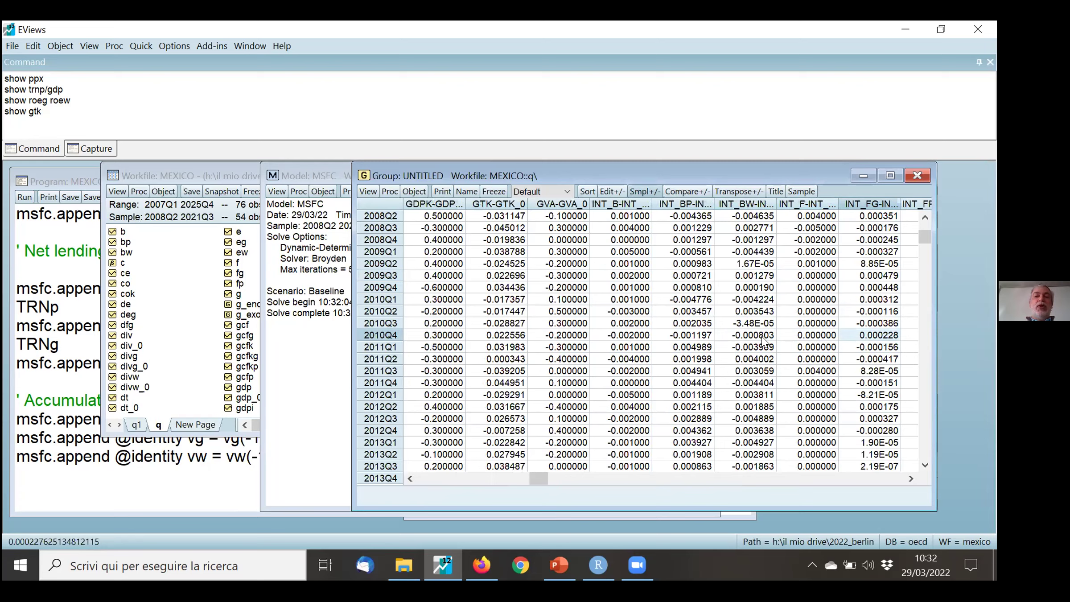
key("Right")
key("Right")
key("Right")
key("Right")
key("Right")
key("Right")
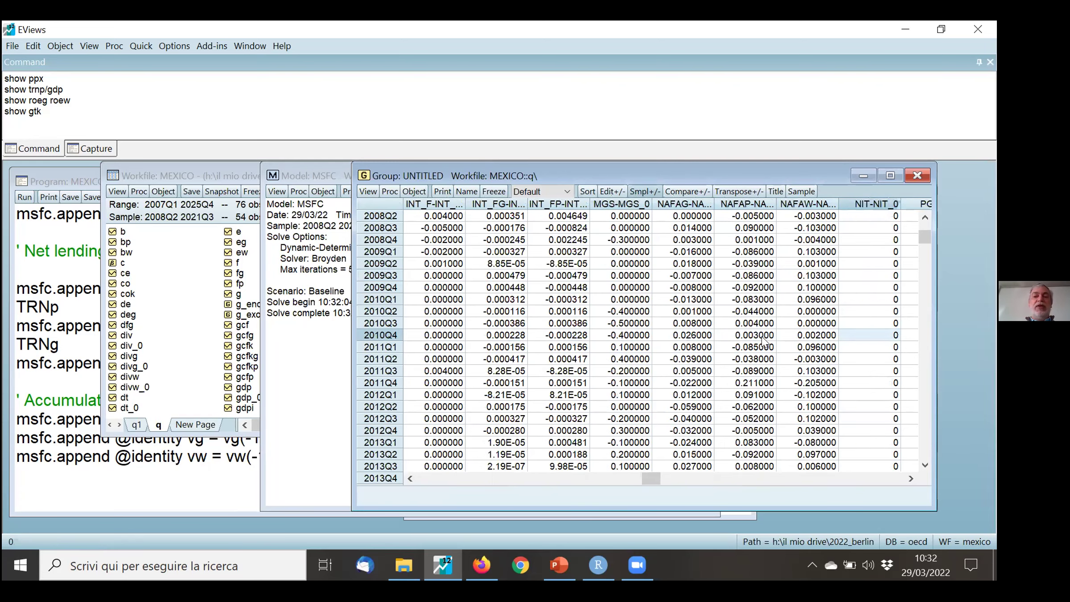
key("Right")
key("Right")
key("Right")
key("Right")
key("Right")
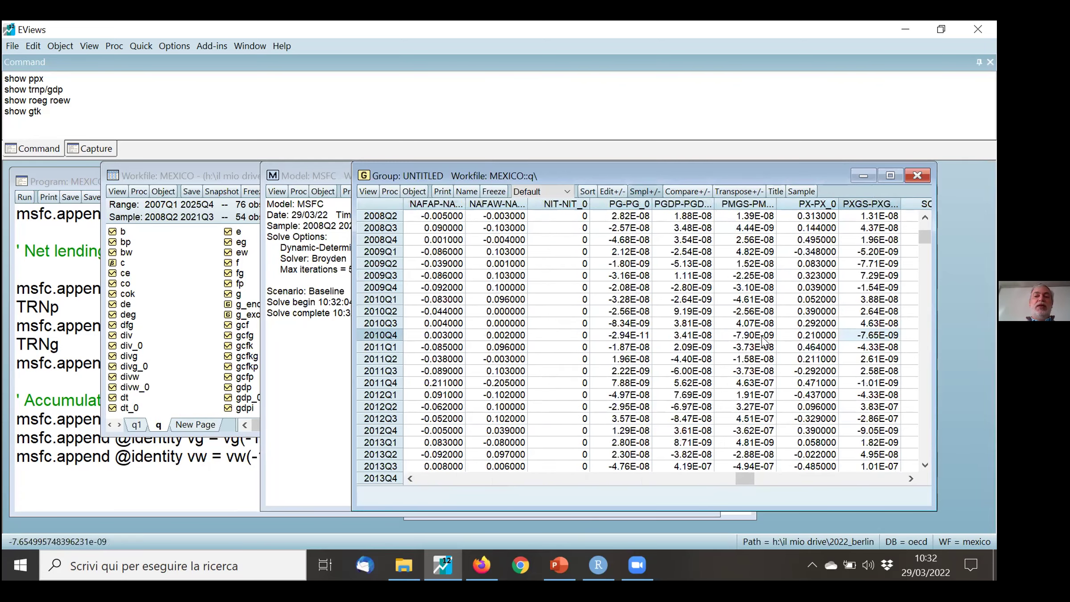
key("Left")
key("Left")
key("Right")
key("Right")
key("Right")
key("Right")
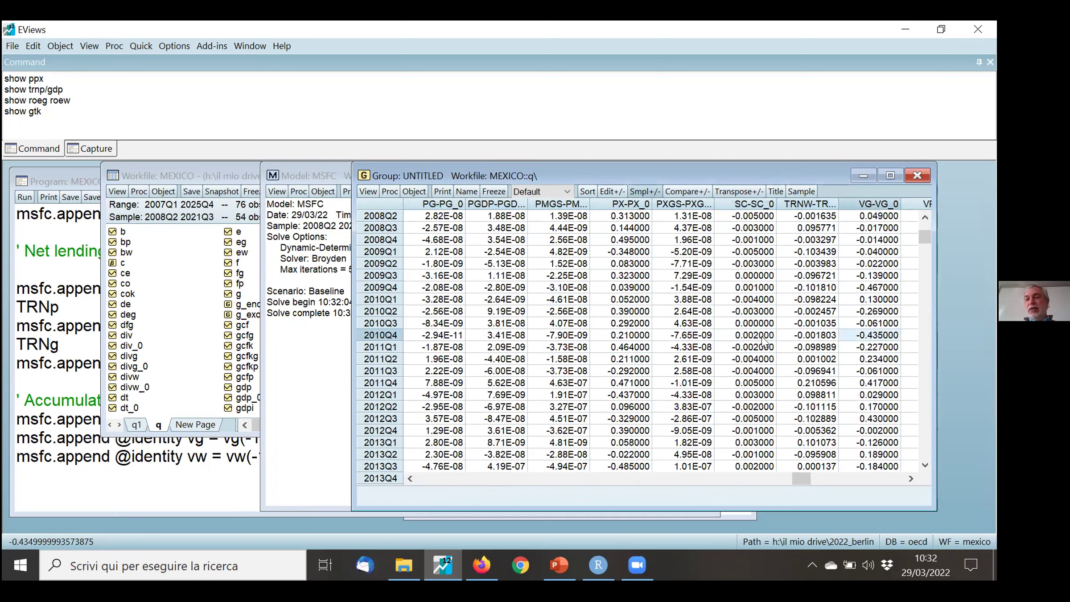
key("Right")
key("Right")
key("Right")
key("Right")
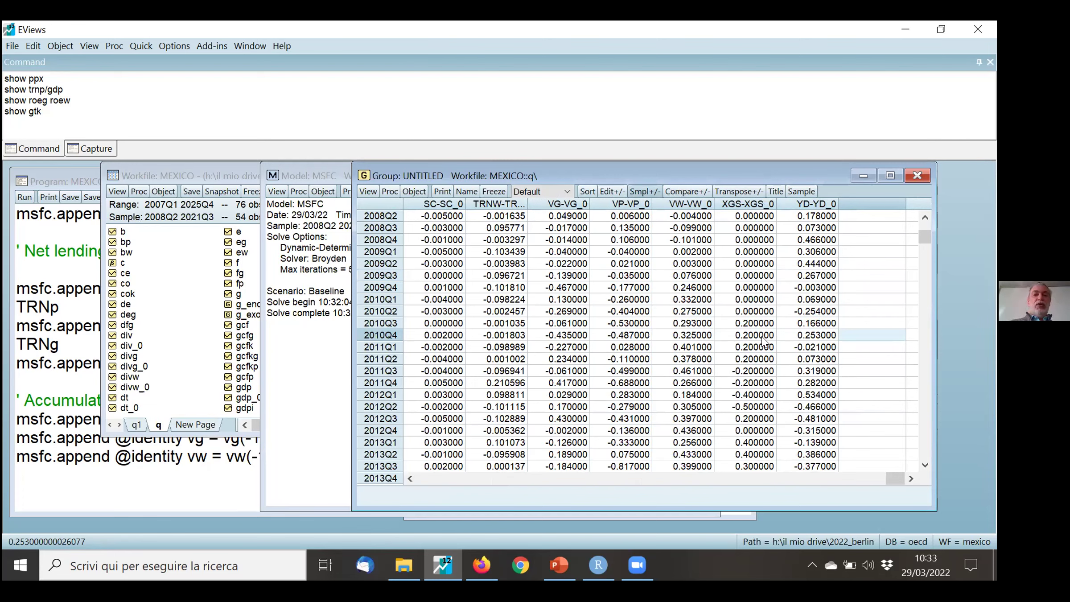
key("ctrl+F4")
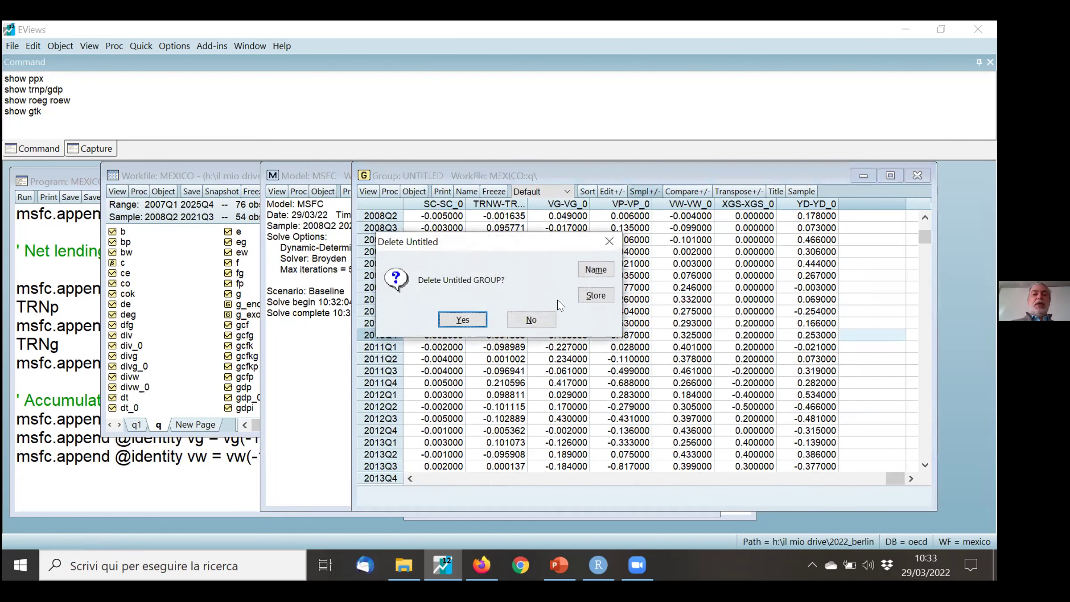
left_click(462, 319)
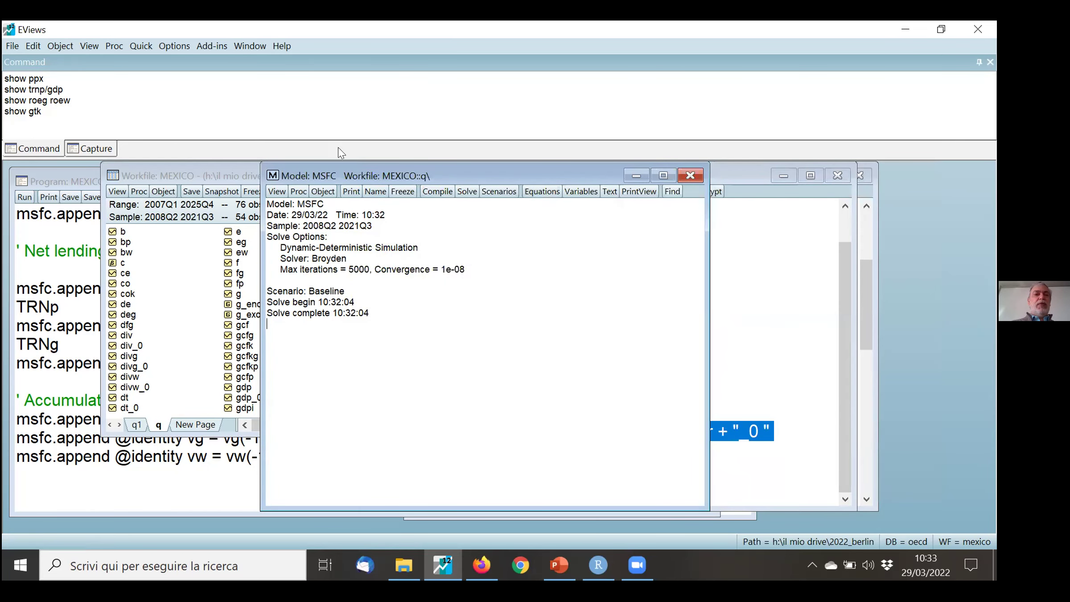
Check that the baseline net financial asset series balance across sectors by showing nafap_0+nafag_0+nafaw_0
left_click(320, 123)
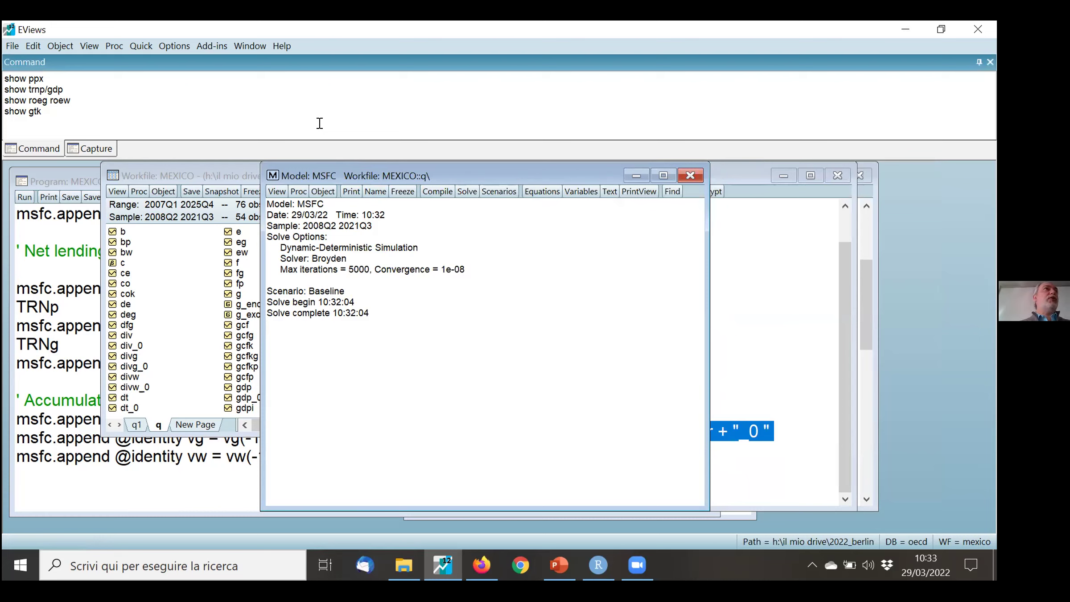
type("show ")
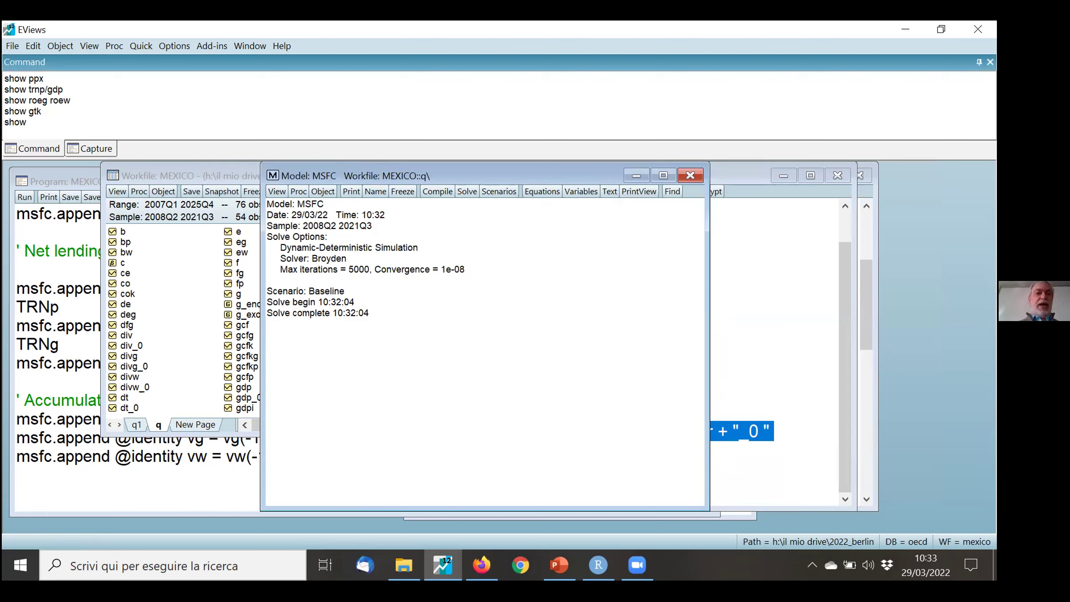
type("nafap")
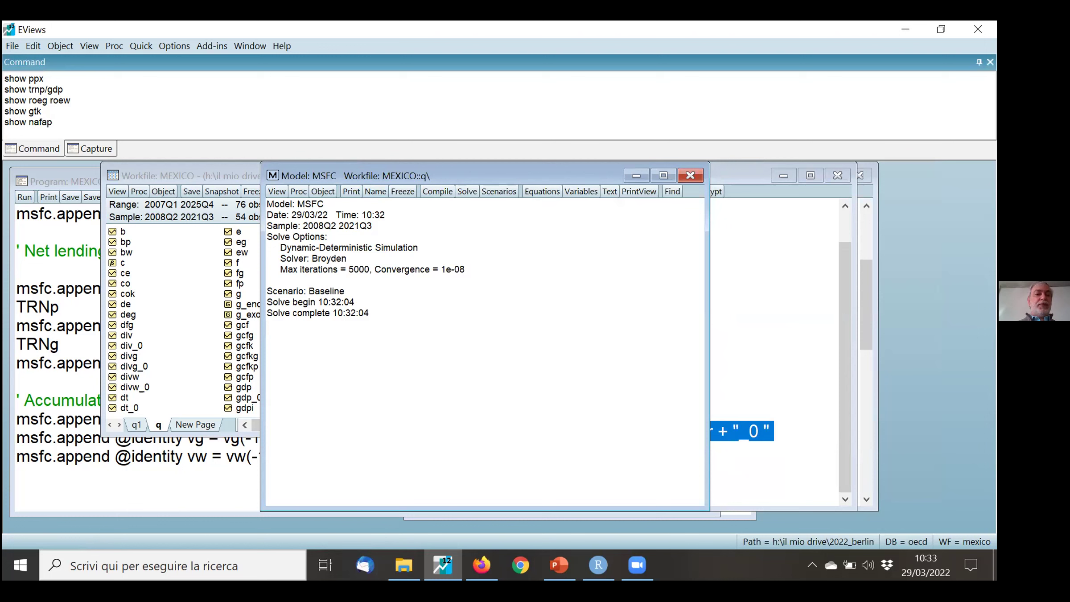
left_click(216, 253)
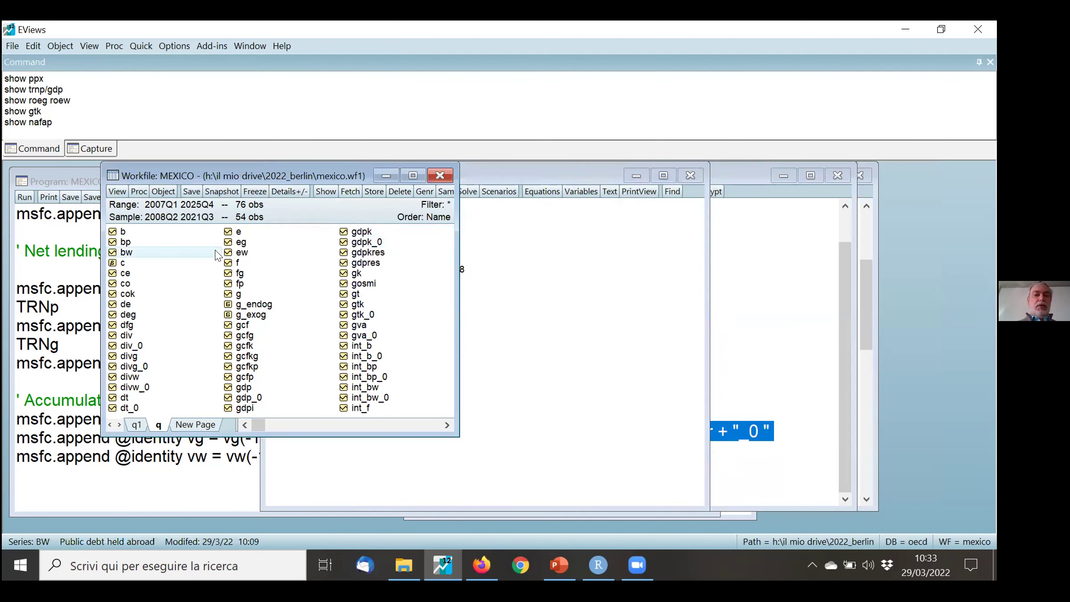
key("n")
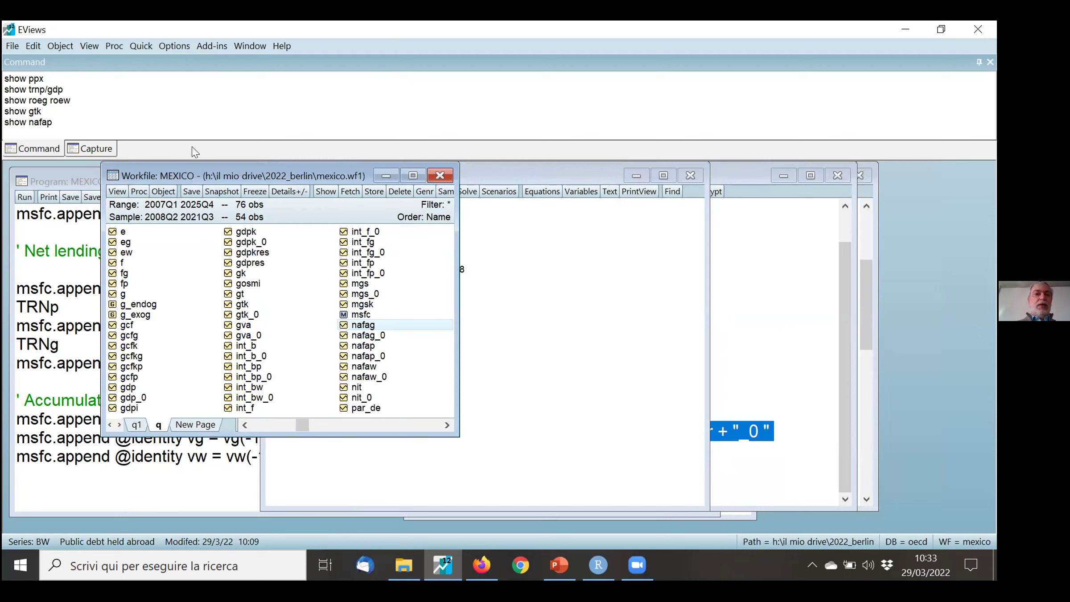
left_click(188, 121)
type("_0+nafag_")
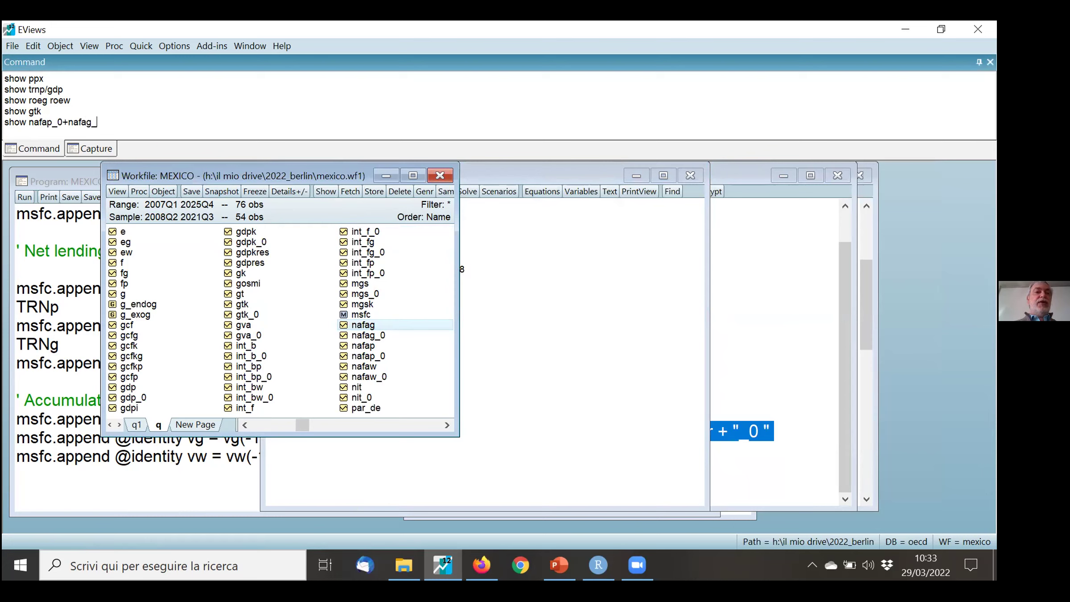
type("0+nafaw_0")
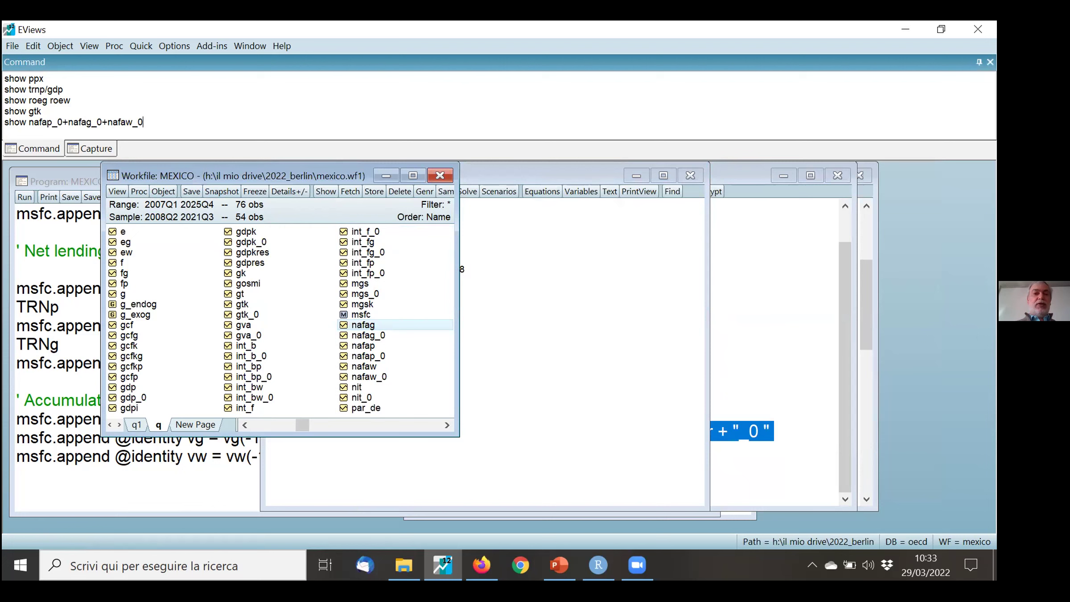
key("Return")
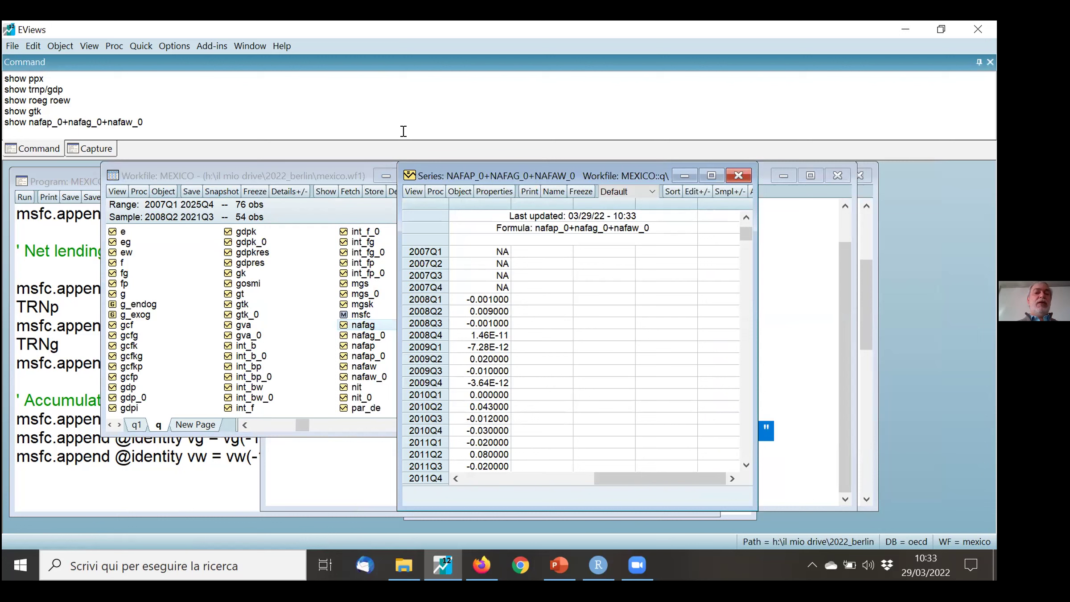
Check the baseline net wealth series across sectors by showing vp_0+vg_0+vw_0, and close both sum series
type("show vp_0")
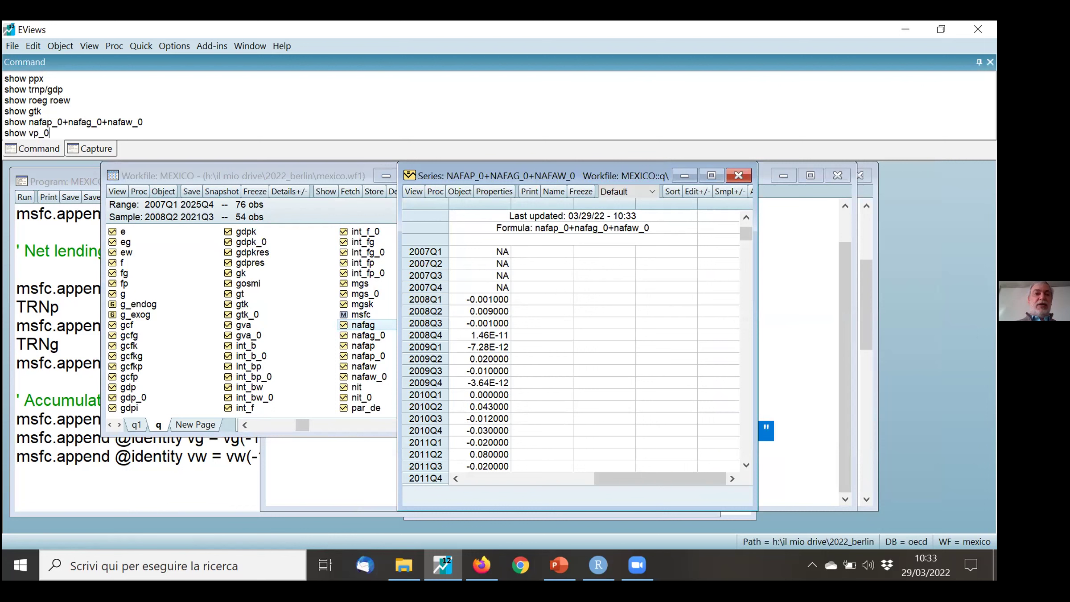
type("+vg_0+v")
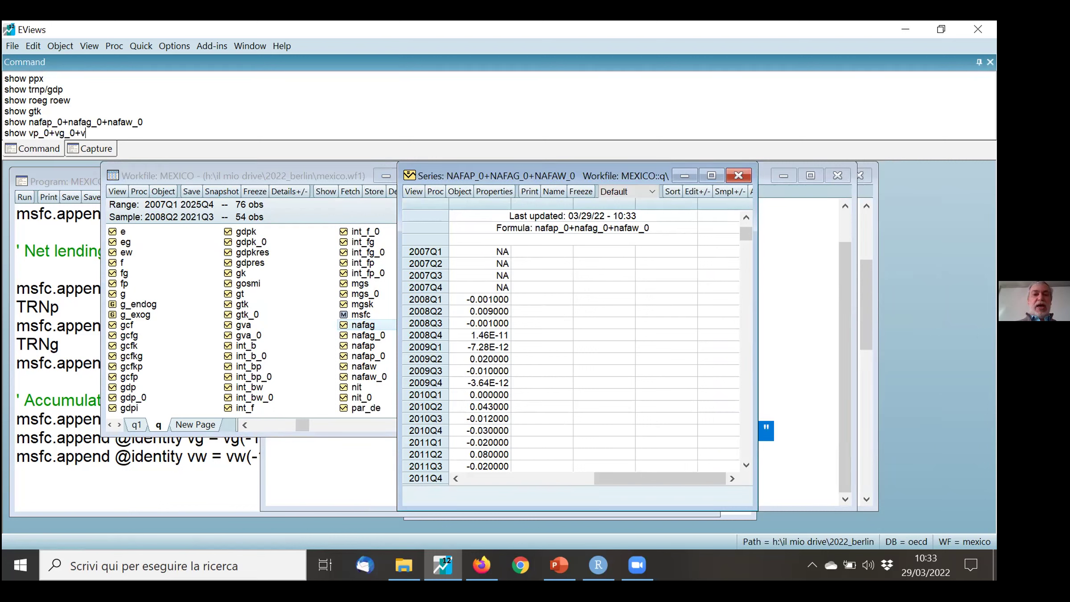
type("w_0")
key("Return")
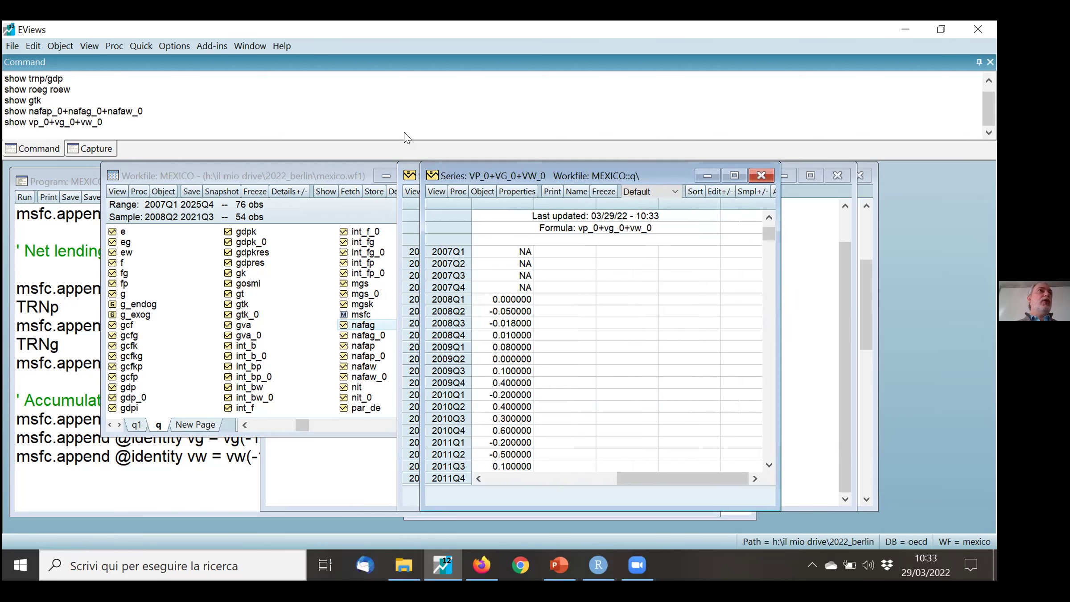
key("ctrl+F4")
key("ctrl+F4")
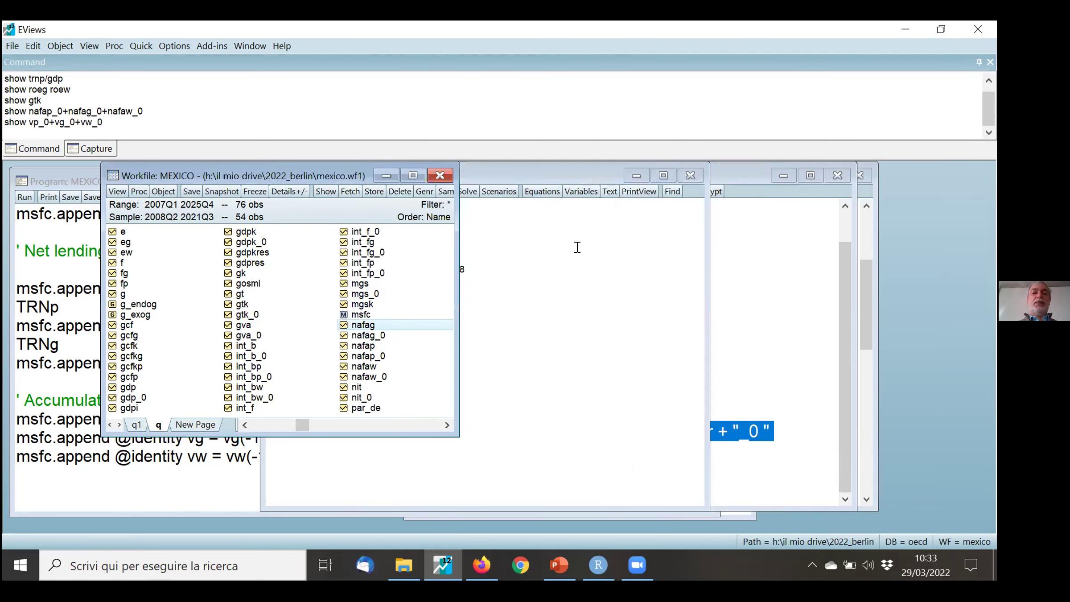
left_click(577, 247)
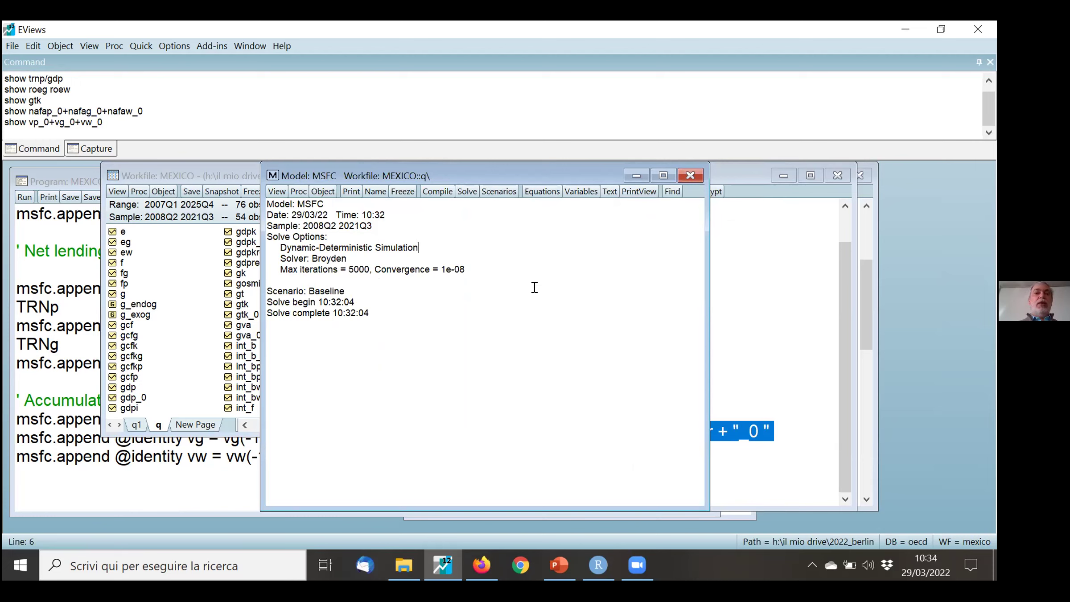
Switch to RStudio and open the recently used script mexico_model.R
left_click(599, 565)
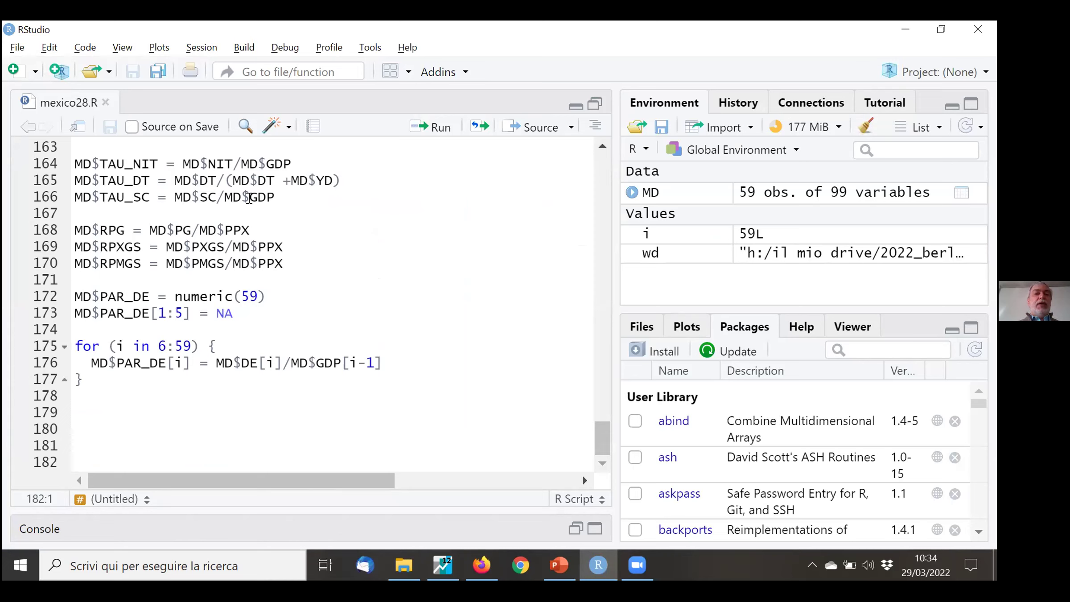
left_click(18, 47)
left_click(24, 49)
left_click(24, 48)
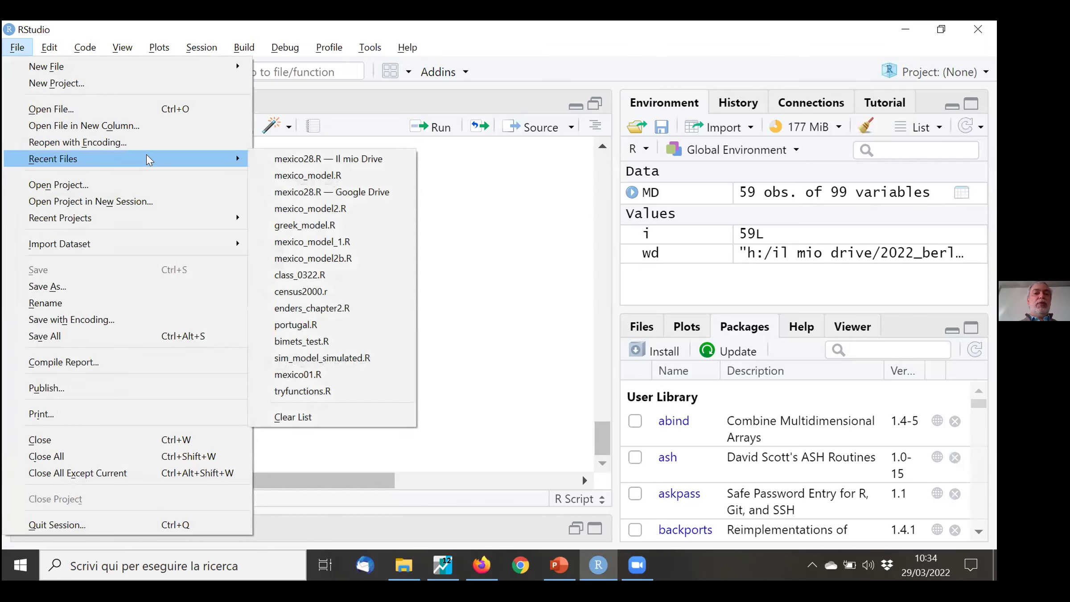
left_click(348, 175)
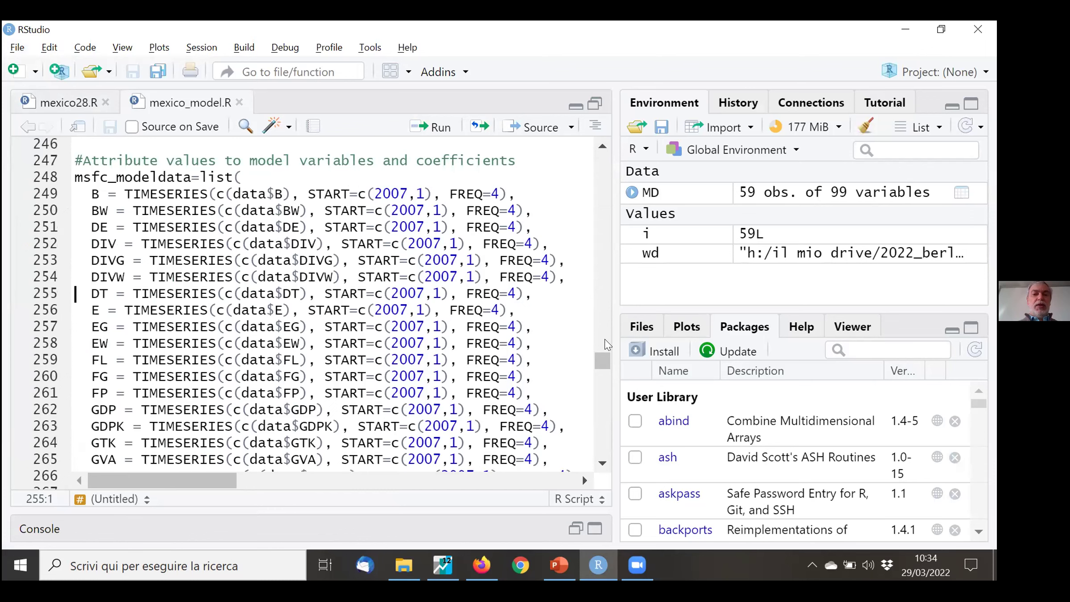
Return to the beginning of mexico_model.R and create a new blank R script
left_click_drag(602, 359, 600, 220)
left_click_drag(591, 147, 544, 167)
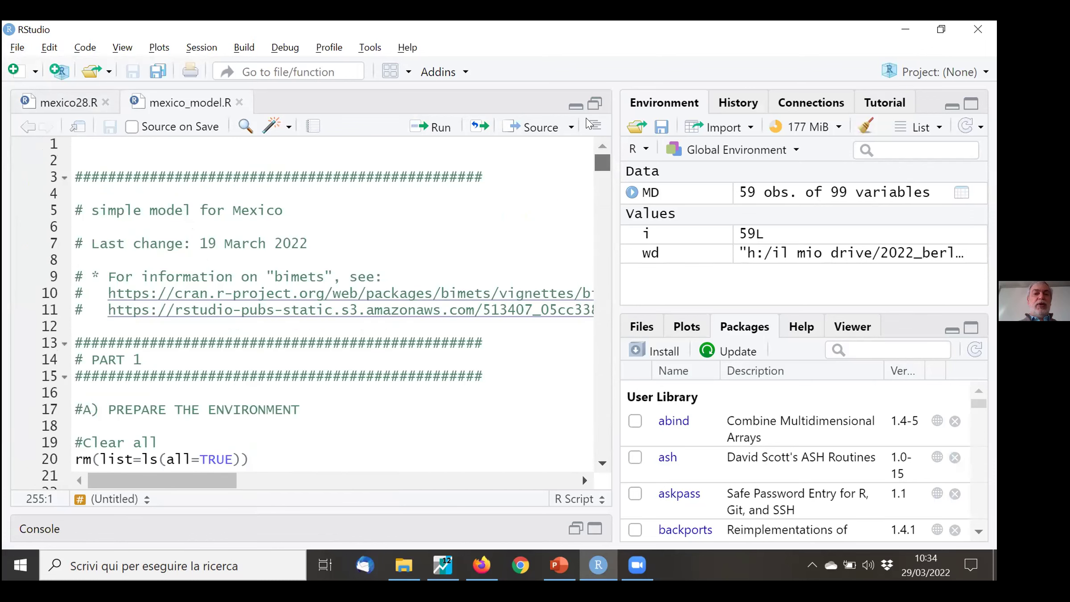
left_click(542, 171)
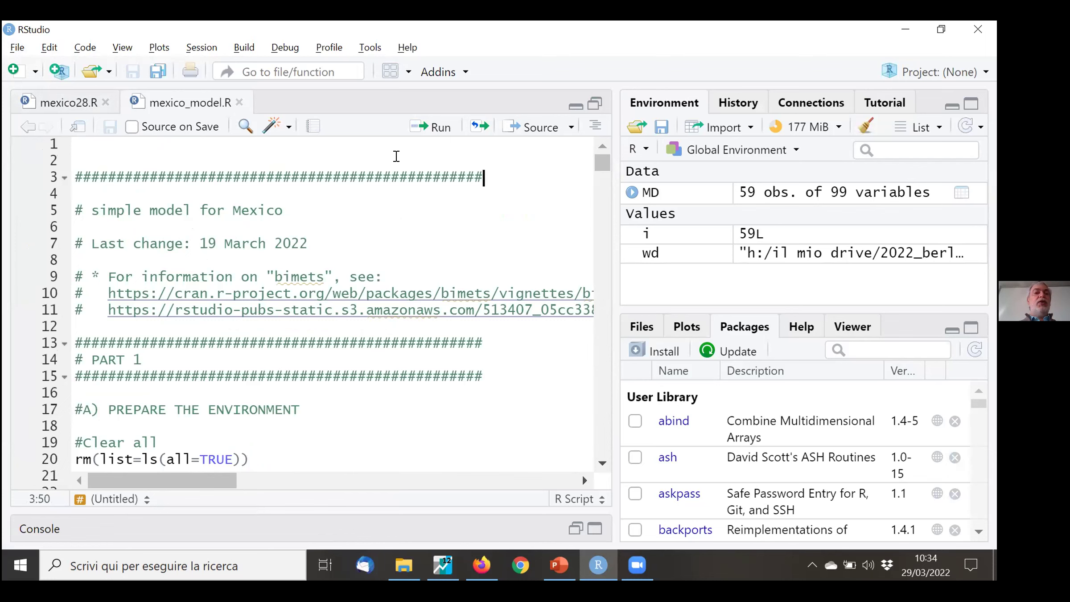
left_click(18, 47)
key("Down")
key("Right")
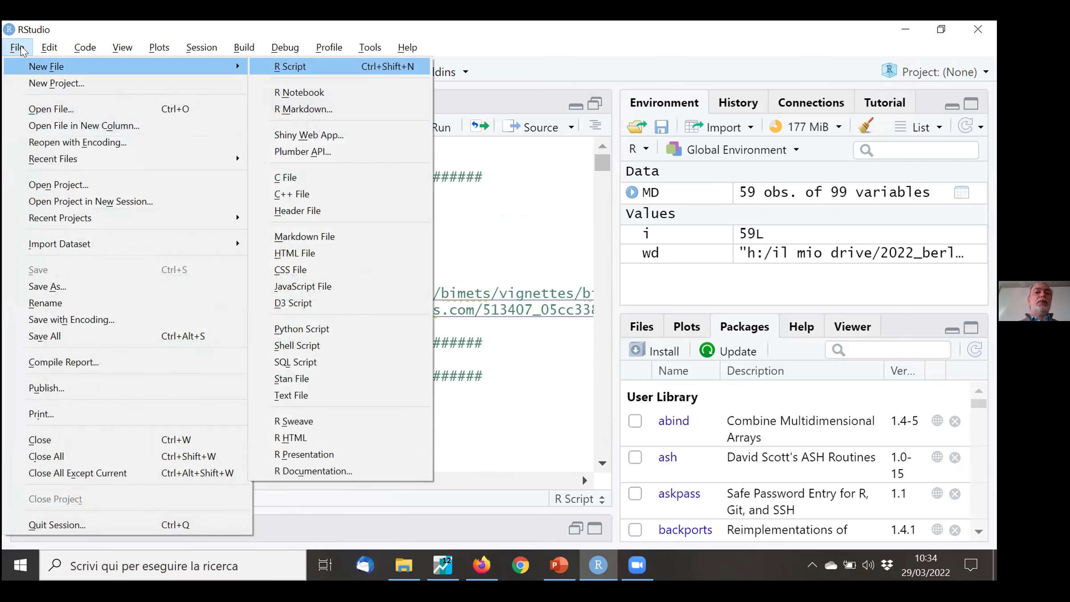
key("Return")
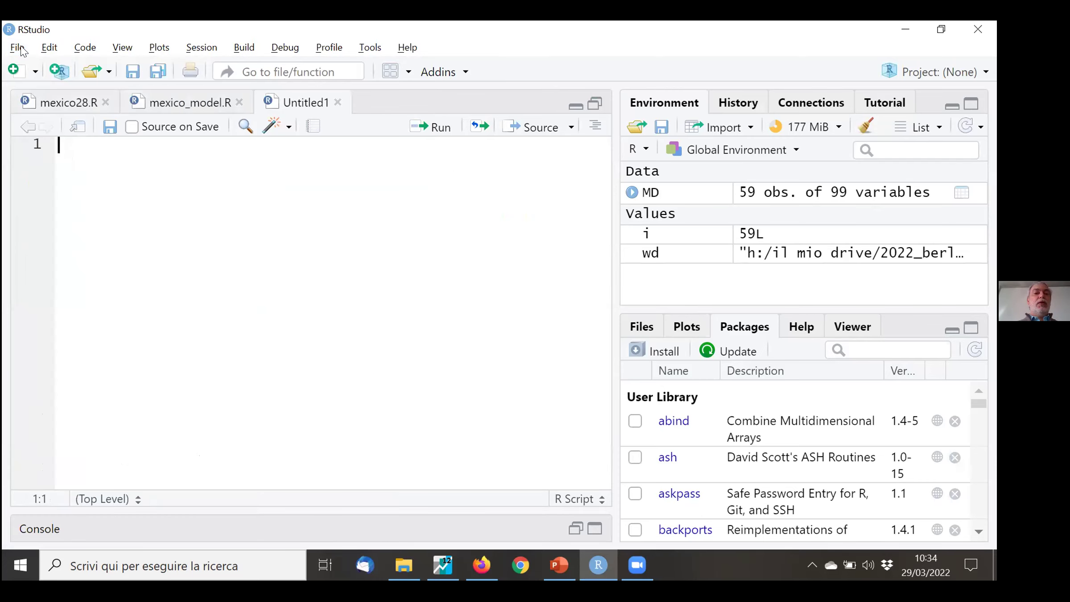
Go back to mexico_model.R and examine its setup code, from the package and data loading down to the model definition
left_click(174, 105)
left_click(262, 282)
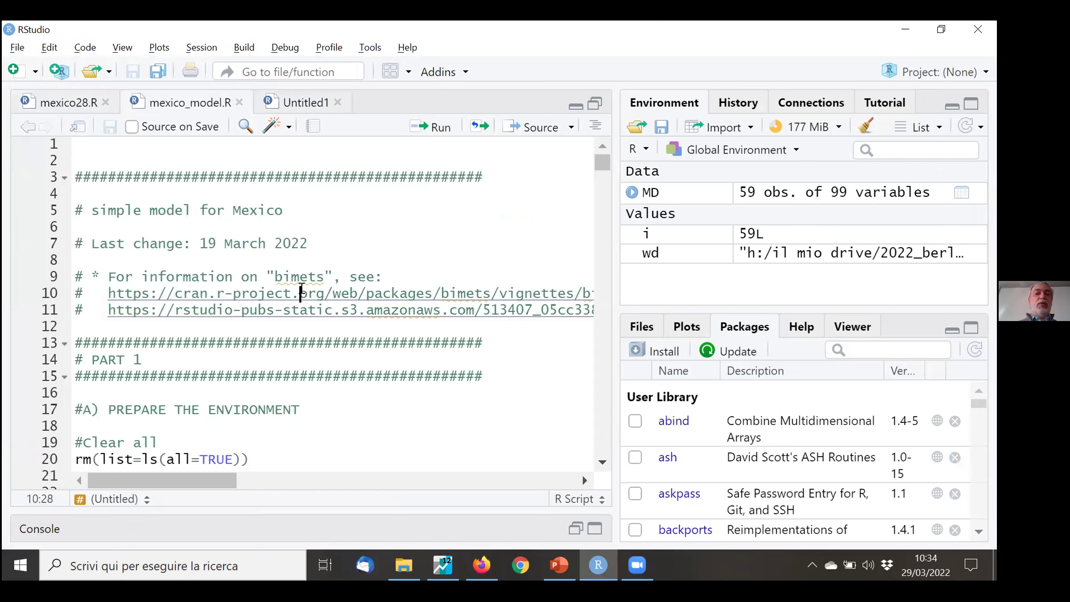
key("Page_Down")
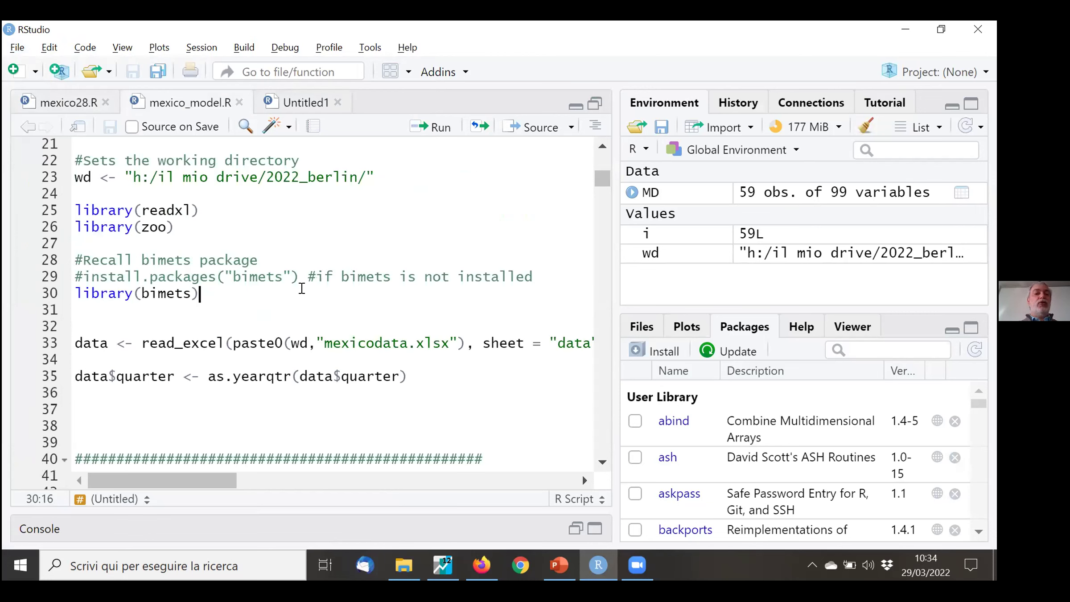
key("Page_Down")
left_click(302, 289)
key("Up")
key("Up")
key("Up")
key("Up")
key("Up")
key("Up")
key("Up")
key("Up")
key("Up")
key("Up")
key("Up")
key("Up")
key("Up")
key("Up")
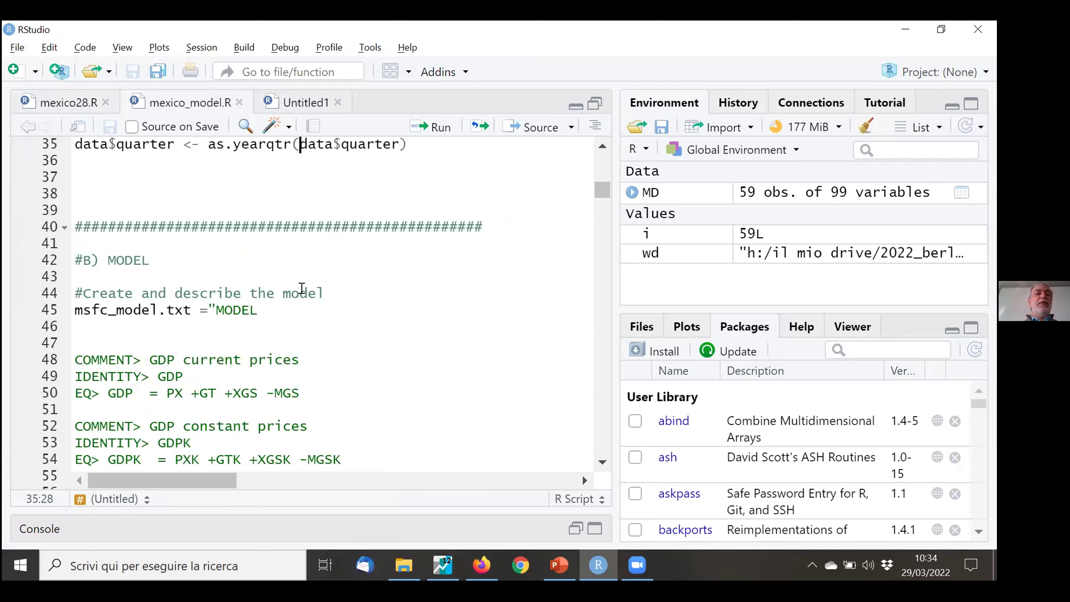
key("Down")
key("Down")
key("Down")
key("Down")
key("Down")
key("Down")
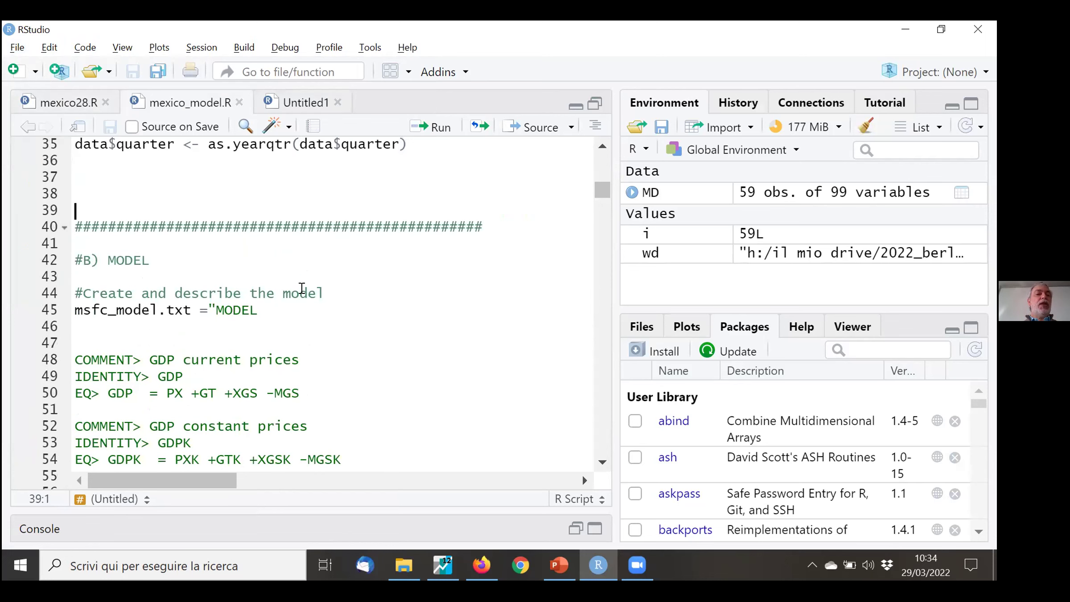
key("Down")
key("Down")
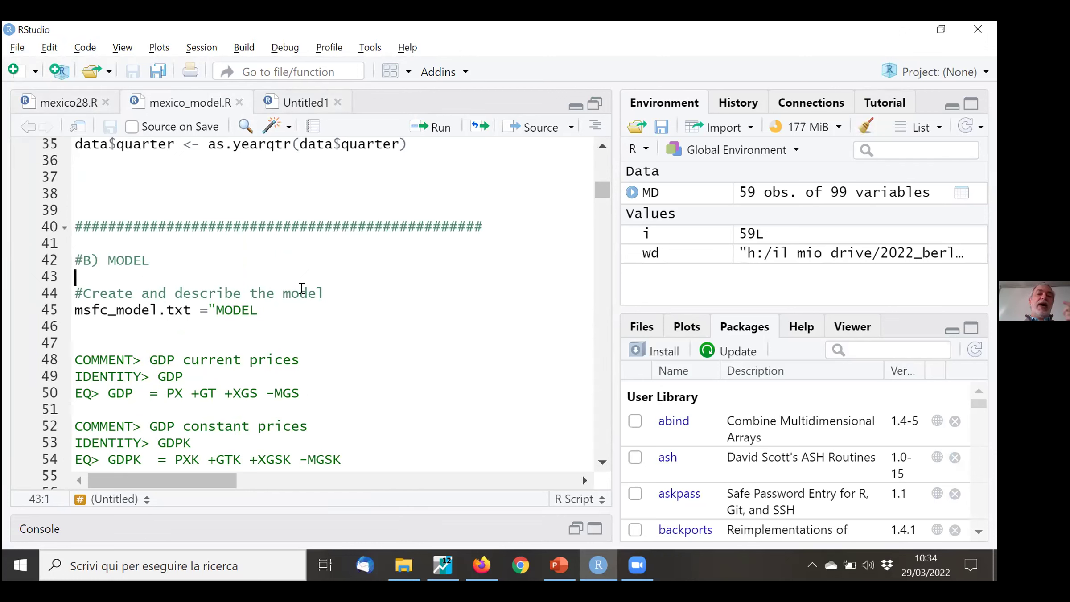
key("Down")
key("Down")
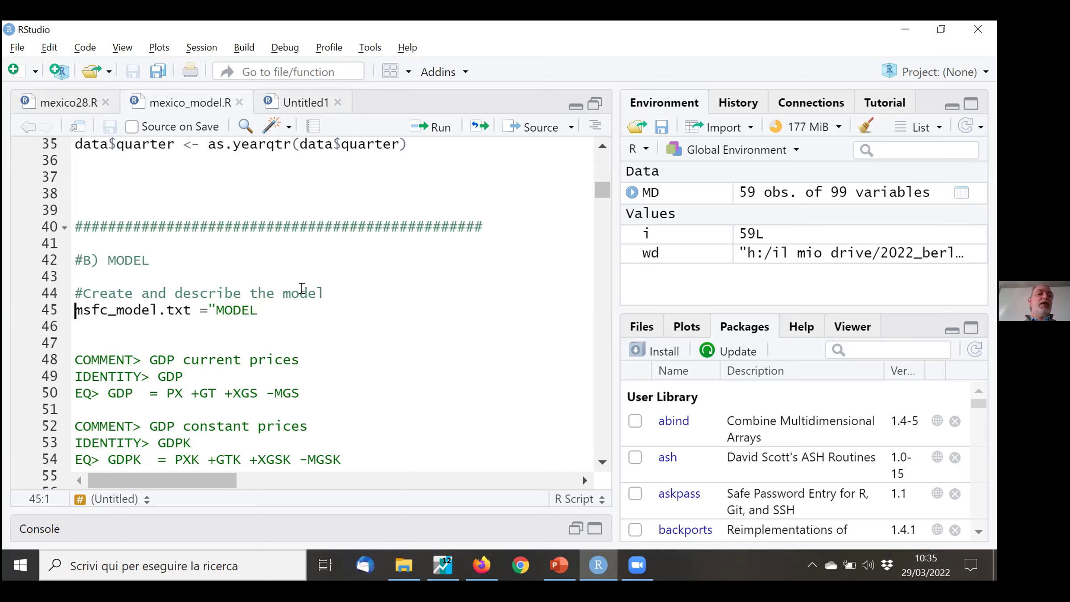
Examine the msfc_model.txt object name on the line that opens the model definition
key("ctrl+shift+Right")
key("ctrl+shift+Right")
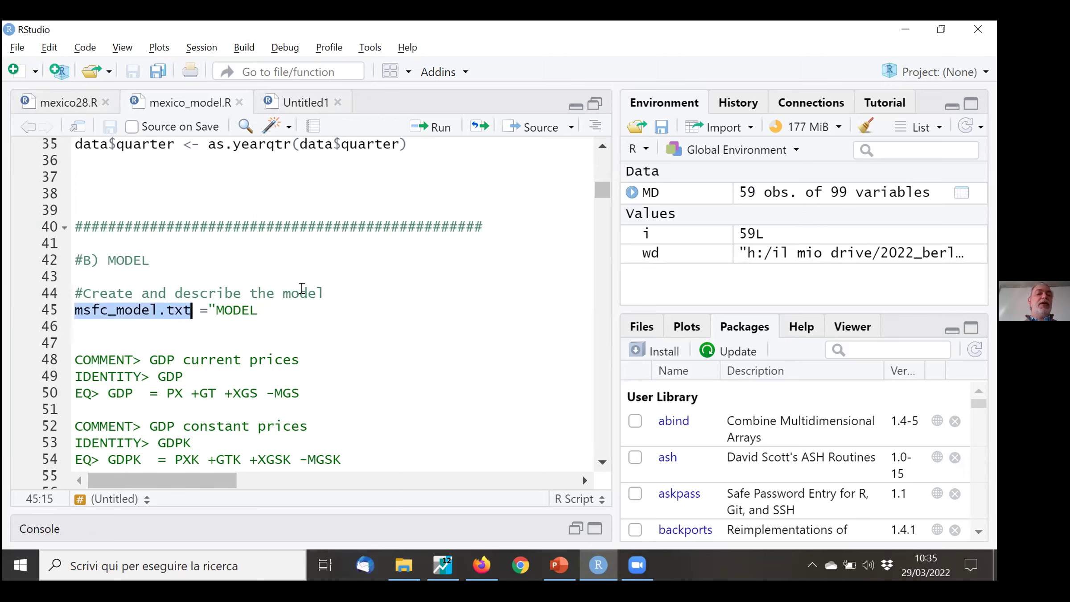
key("Left")
key("shift+Right")
key("shift+Right")
key("shift+Right")
key("shift+Right")
key("shift+Right")
key("shift+Right")
key("shift+Right")
key("shift+Right")
key("shift+Right")
key("shift+Right")
key("shift+Right")
key("shift+Right")
key("shift+Left")
key("shift+Left")
key("Right")
key("Right")
key("Right")
key("Right")
key("Right")
key("Right")
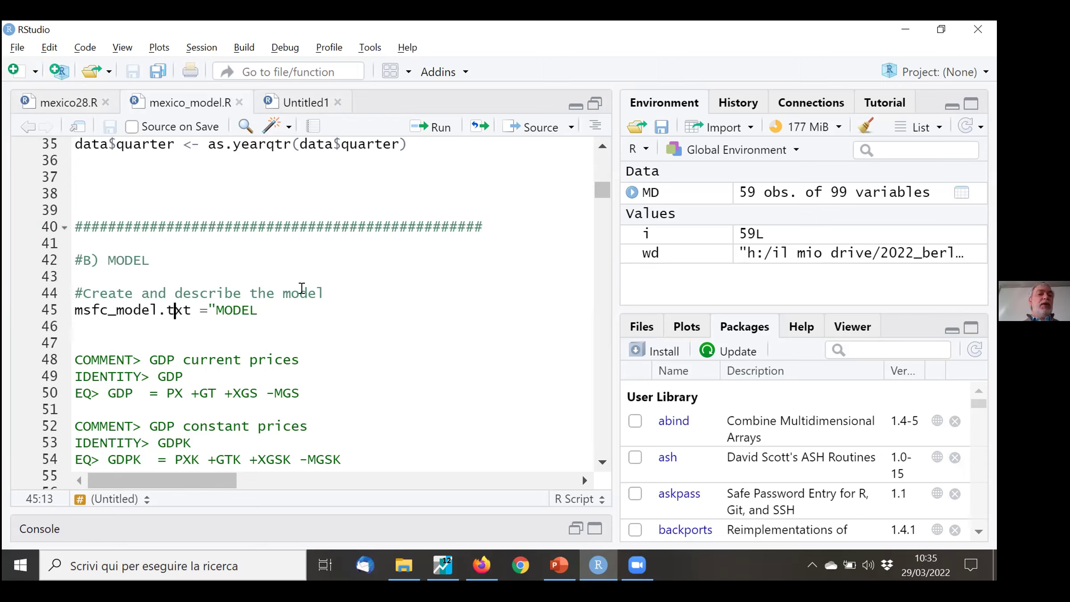
key("Right")
Examine the COMMENT, IDENTITY and EQ lines that define GDP at current prices
key("Down")
key("Down")
key("Down")
key("Up")
key("Down")
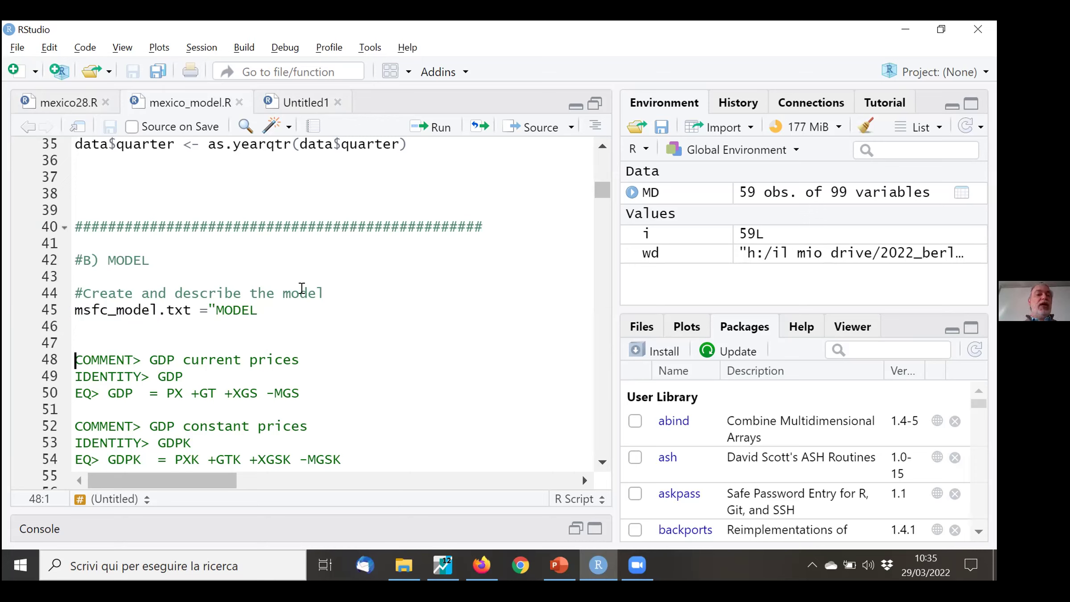
key("Down")
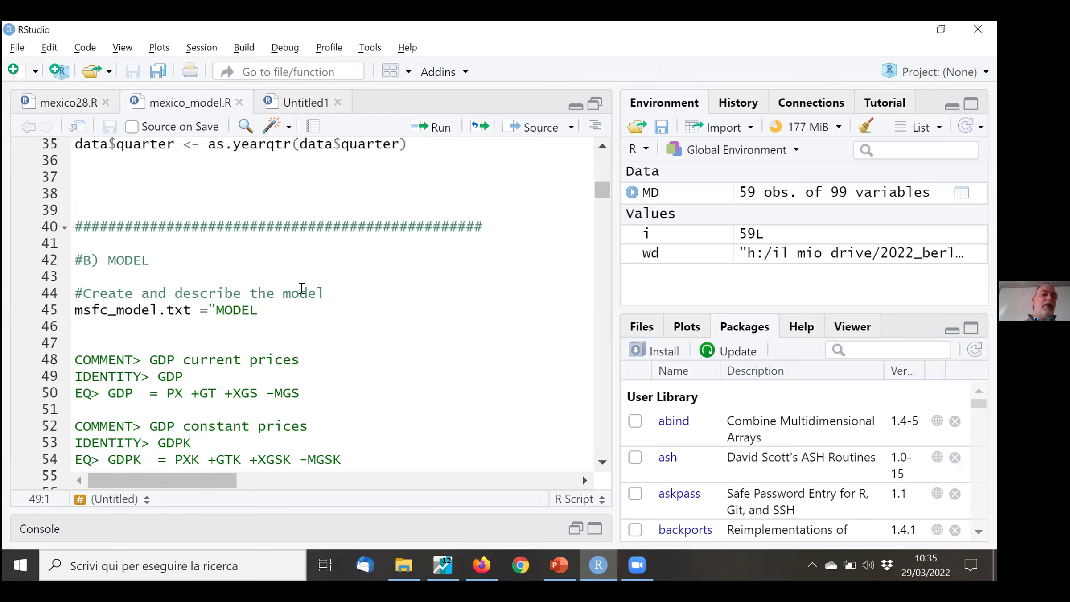
key("End")
key("shift+Left")
key("shift+Left")
key("shift+Left")
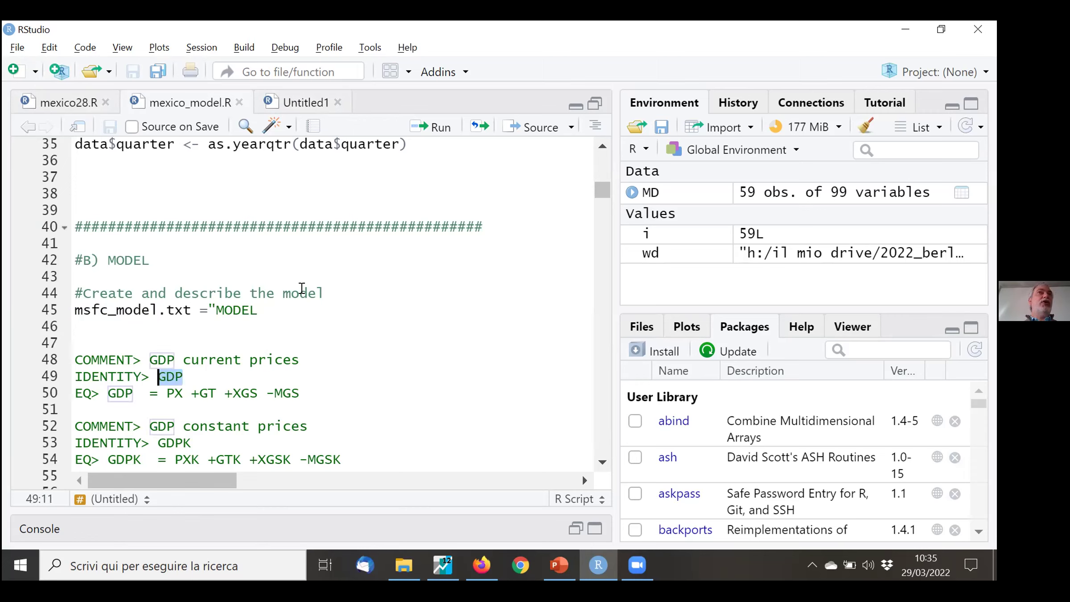
key("End")
key("Right")
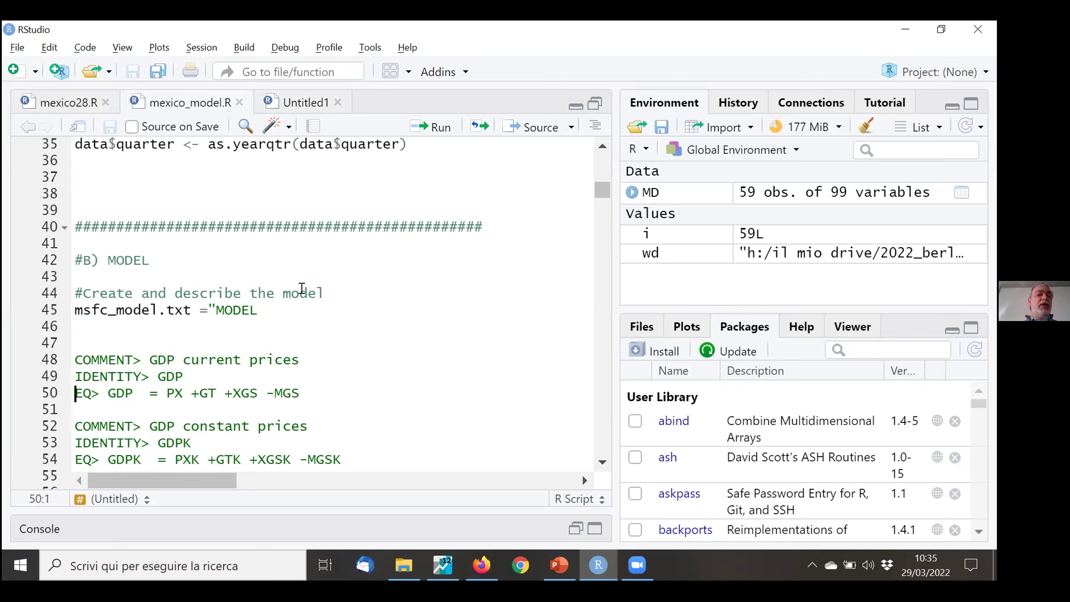
key("shift+Right")
key("shift+Right")
key("shift+Right")
key("Right")
key("Right")
Switch to EViews and inspect the GDP component identities near the start of the MEXICO03 program for comparison
key("alt+Tab")
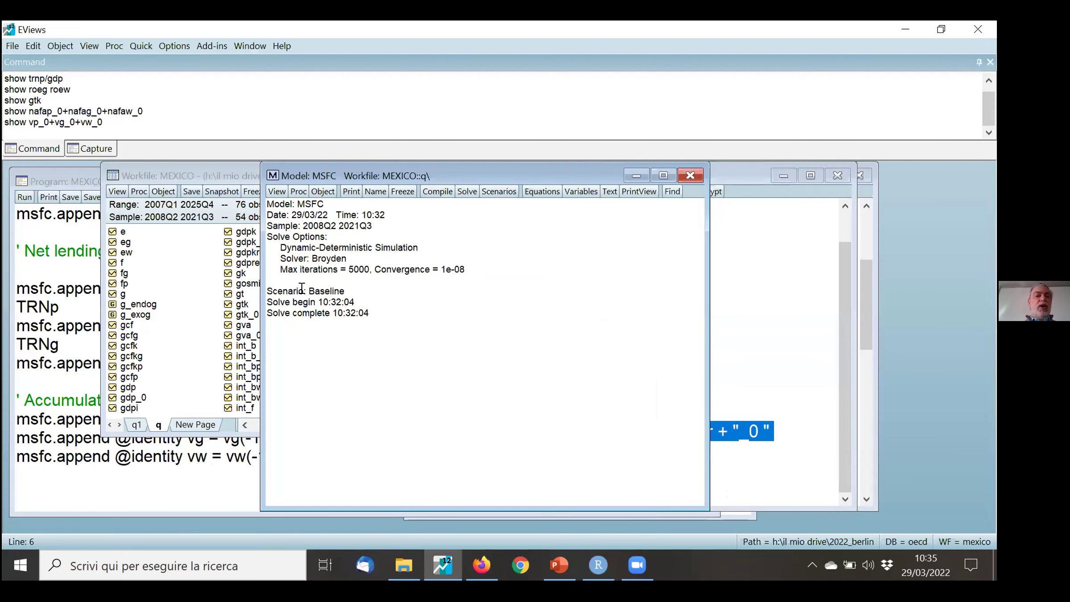
left_click(84, 321)
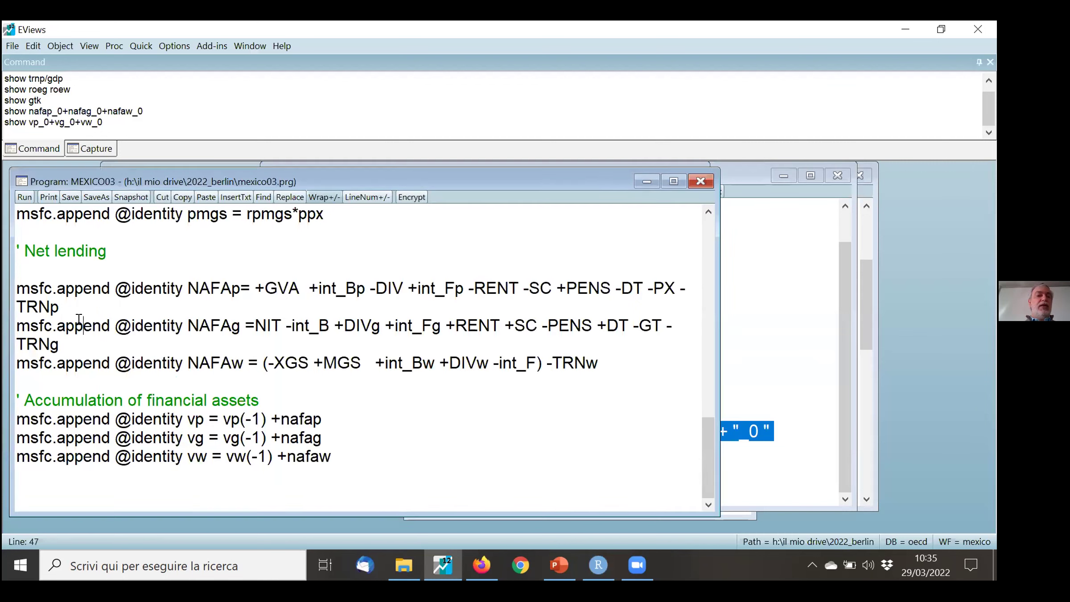
scroll(79, 319, "up", 10)
key("Down")
key("Down")
key("Down")
key("Down")
key("Down")
key("Down")
key("Down")
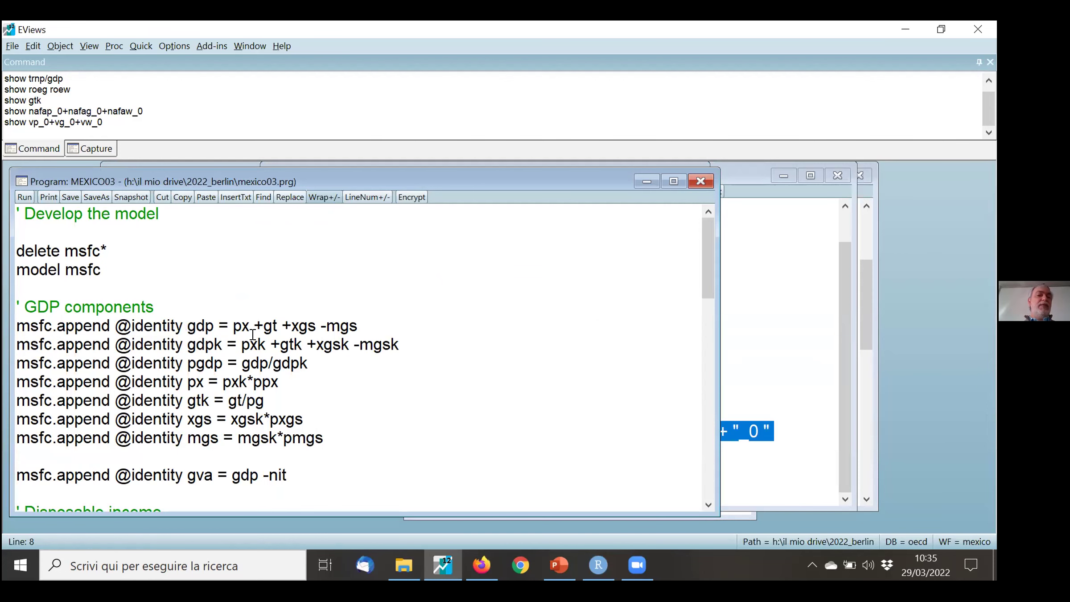
Switch back to RStudio and place the cursor at the start of the #B) MODEL heading in mexico_model.R
key("alt+Tab")
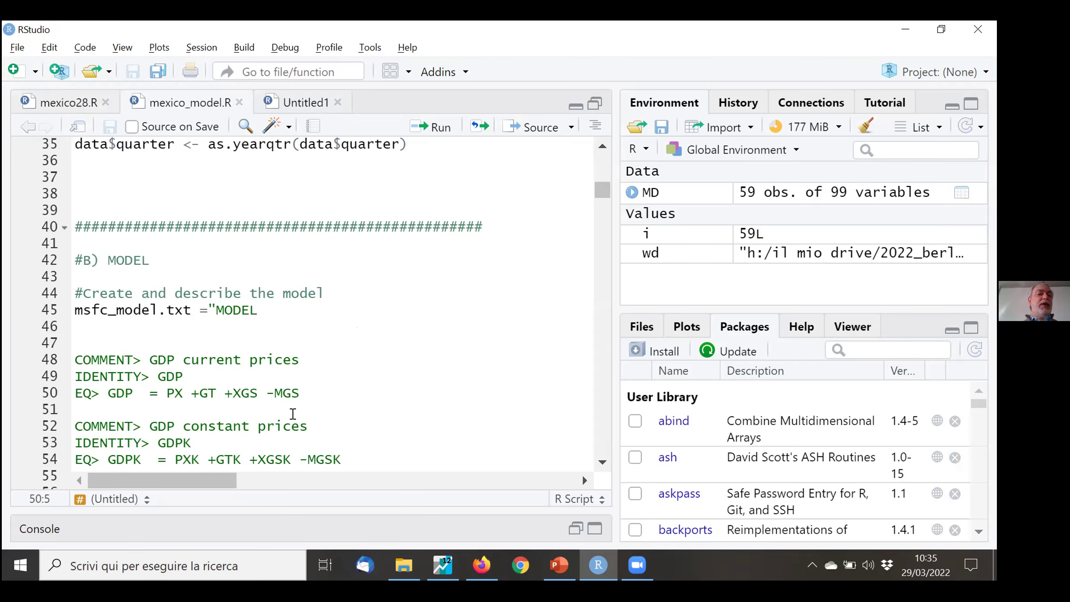
key("Up")
key("Up")
key("Up")
key("Up")
key("Up")
key("Up")
key("Up")
key("Up")
key("Home")
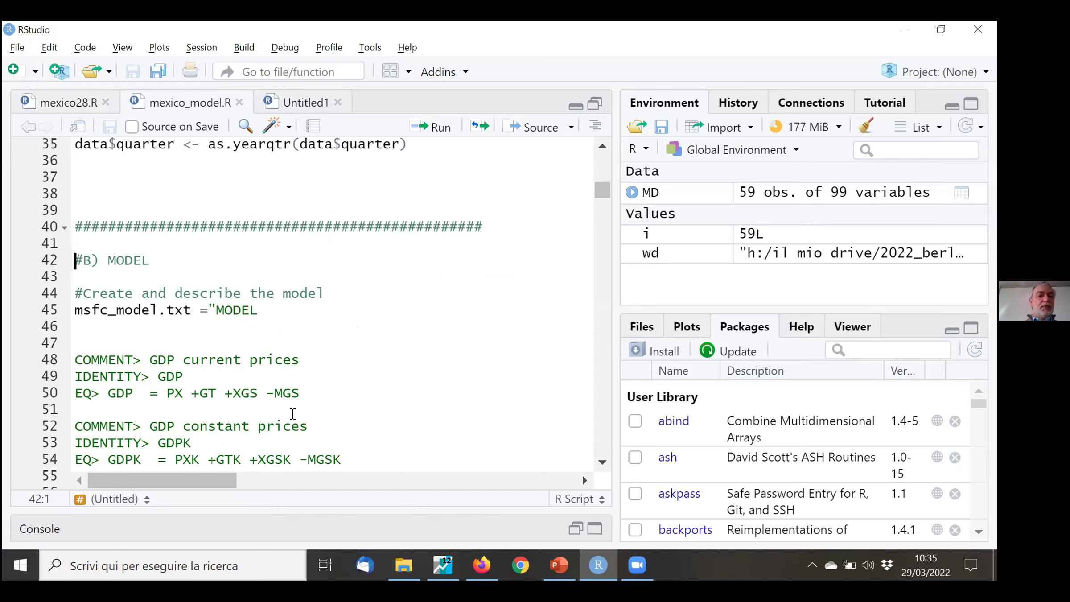
Try to select the model code from the #B) MODEL heading down through the Gov. bonds identity
key("shift+Down")
key("shift+Down")
key("shift+Down")
key("shift+Down")
key("shift+Down")
key("shift+Down")
key("shift+Down")
key("shift+Down")
key("shift+Down")
key("shift+Down")
key("shift+Down")
key("shift+Down")
key("shift+Down")
key("shift+Down")
key("shift+Down")
key("shift+Down")
key("shift+Down")
key("shift+Down")
key("shift+Down")
key("shift+Down")
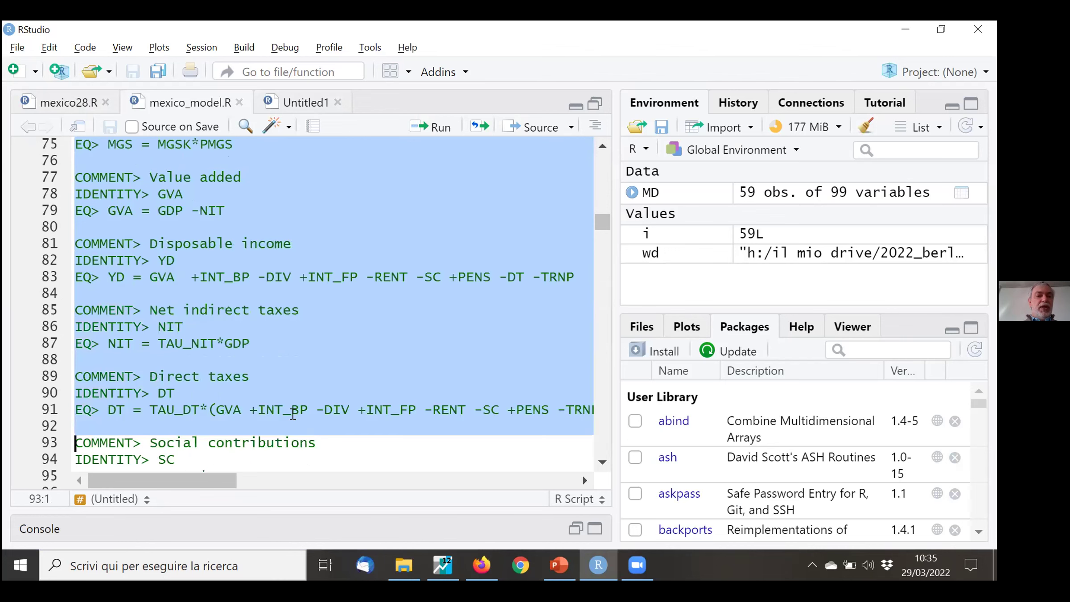
key("shift+Down")
key("shift+Down")
key("shift+Down")
key("shift+Down")
key("shift+Down")
key("shift+Down")
key("shift+Down")
key("shift+Down")
key("shift+Down")
key("shift+Down")
key("shift+Down")
key("shift+Down")
key("shift+Down")
key("shift+Down")
key("shift+Down")
key("shift+Down")
key("shift+Down")
key("shift+Down")
key("shift+Down")
key("shift+Down")
key("shift+Down")
key("shift+Down")
key("shift+Down")
key("shift+Down")
key("shift+Down")
key("shift+Down")
key("shift+Down")
key("shift+Down")
key("shift+Down")
key("shift+Down")
key("shift+Down")
key("shift+Down")
key("shift+Down")
key("shift+Down")
key("shift+Down")
key("shift+Down")
key("shift+Down")
key("shift+Down")
key("shift+Down")
key("shift+Down")
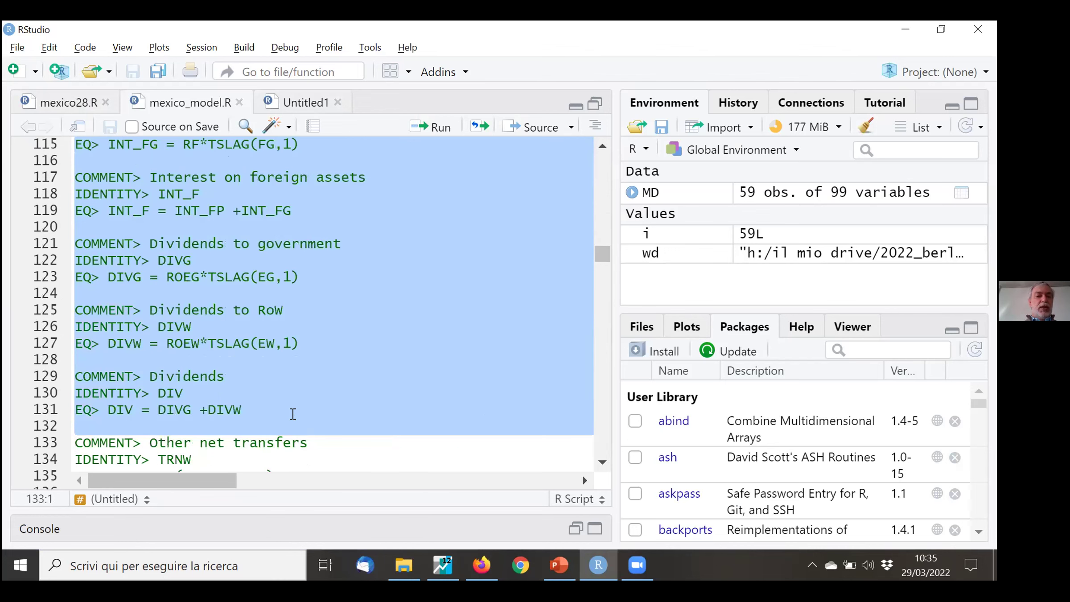
key("shift+Down")
key("shift+Down")
key("shift+Down")
key("shift+Down")
key("shift+Down")
key("shift+Down")
key("shift+Down")
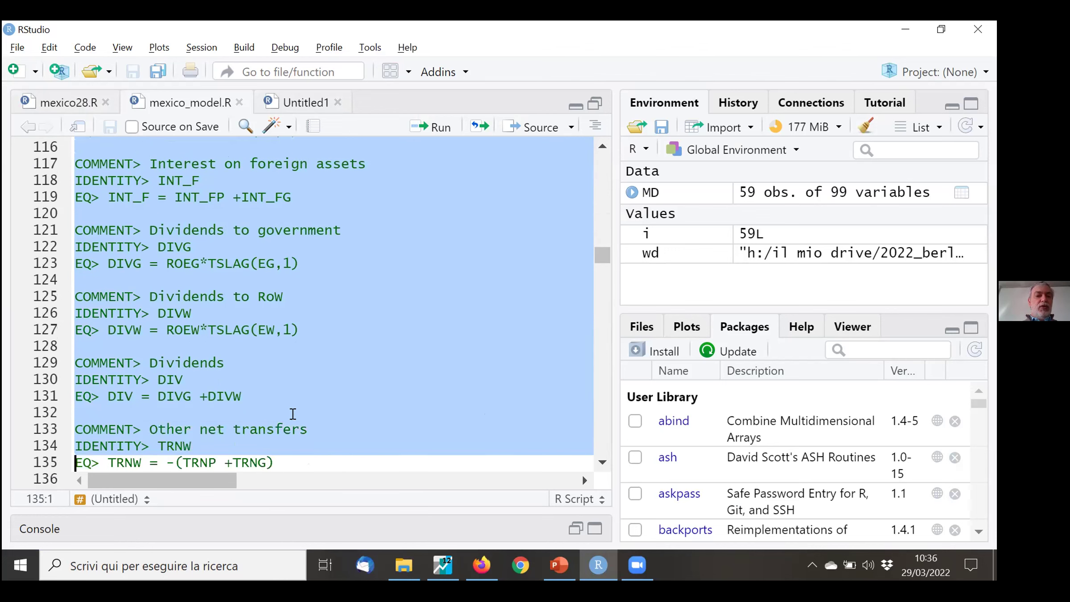
key("shift+Down")
key("shift+Down")
key("shift+Down")
key("shift+Down")
key("shift+Down")
key("shift+Down")
key("shift+Down")
key("shift+Down")
key("shift+Down")
key("shift+Down")
key("shift+Down")
key("shift+Down")
key("shift+Down")
key("shift+Down")
key("shift+Down")
key("shift+Down")
key("shift+Down")
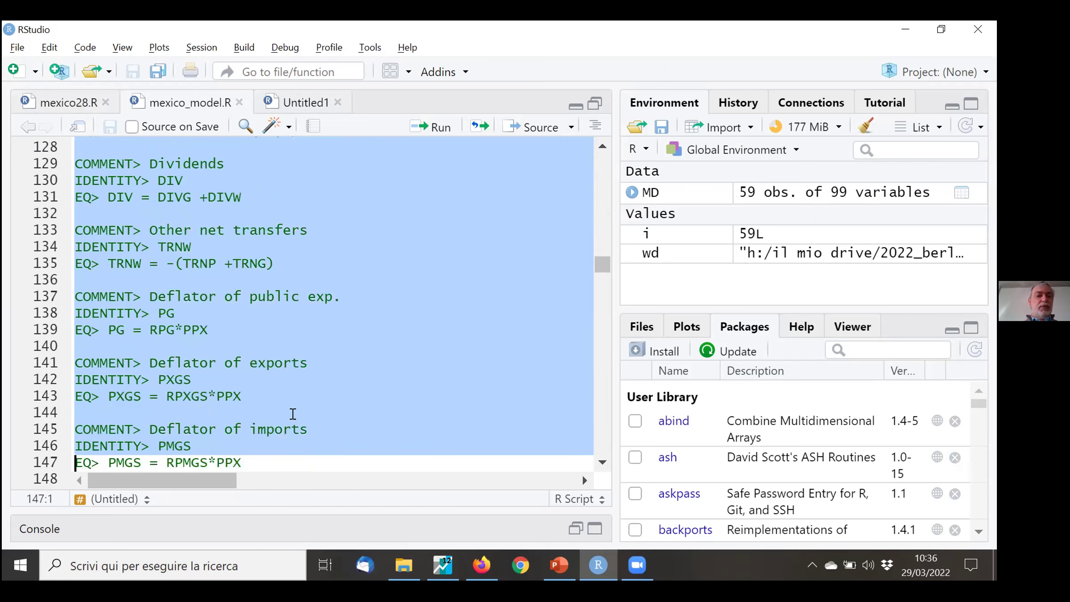
key("shift+Down")
key("shift+Down")
key("shift+Down")
key("shift+Down")
key("shift+Down")
key("shift+Down")
key("shift+Down")
key("shift+Down")
key("shift+Down")
key("shift+Down")
key("shift+Down")
key("shift+Down")
key("shift+Down")
key("shift+Down")
key("shift+Down")
key("shift+Down")
key("shift+Down")
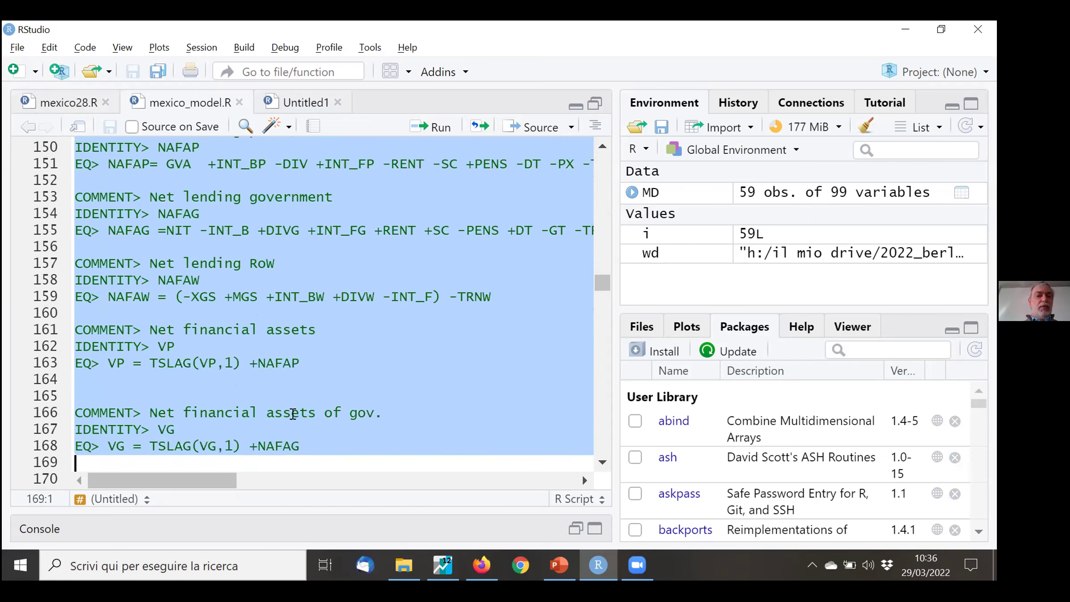
key("shift+Down")
key("shift+Down")
key("shift+Down")
key("shift+Down")
key("shift+Down")
key("shift+Down")
key("shift+Down")
key("shift+Down")
key("shift+Down")
key("shift+Down")
key("shift+Down")
key("shift+Down")
key("shift+Down")
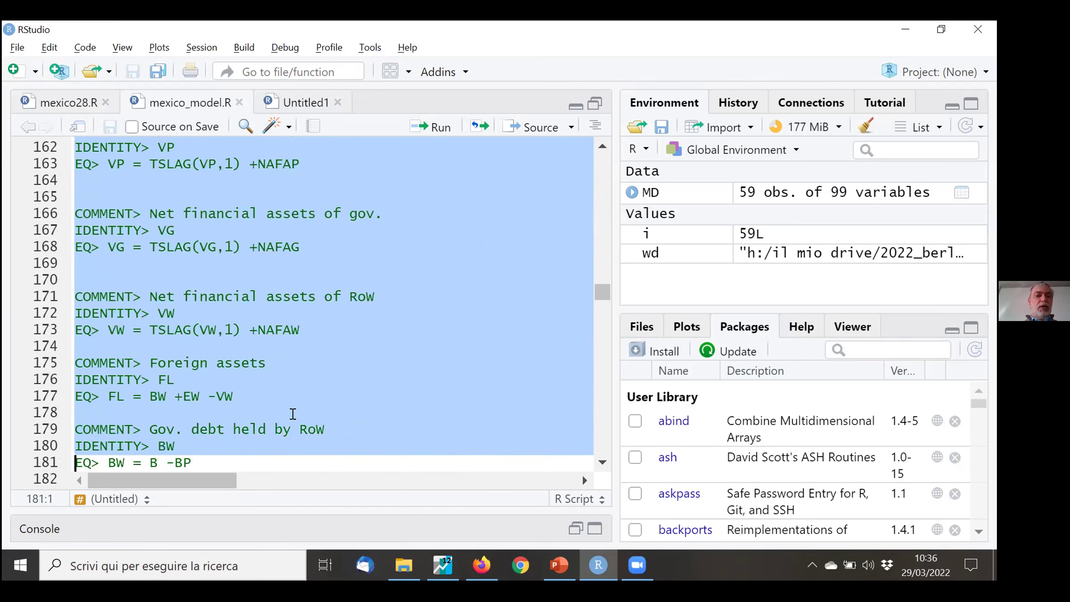
key("shift+Down")
key("shift+Down")
key("shift+Down")
key("shift+Down")
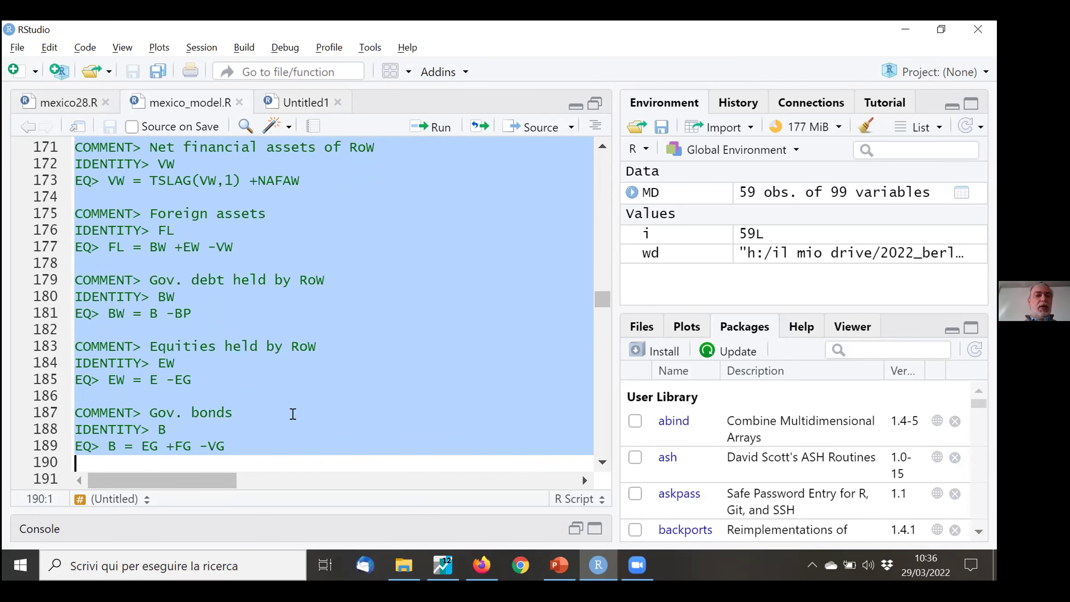
key("shift+Up")
key("shift+Up")
key("shift+Up")
key("shift+Up")
key("shift+Up")
key("shift+Up")
key("shift+Up")
key("shift+Up")
key("shift+Up")
key("shift+Up")
key("shift+Up")
key("shift+Up")
key("shift+Up")
key("shift+Up")
key("shift+Up")
key("shift+Up")
key("shift+Up")
key("shift+Up")
key("shift+Up")
key("shift+Up")
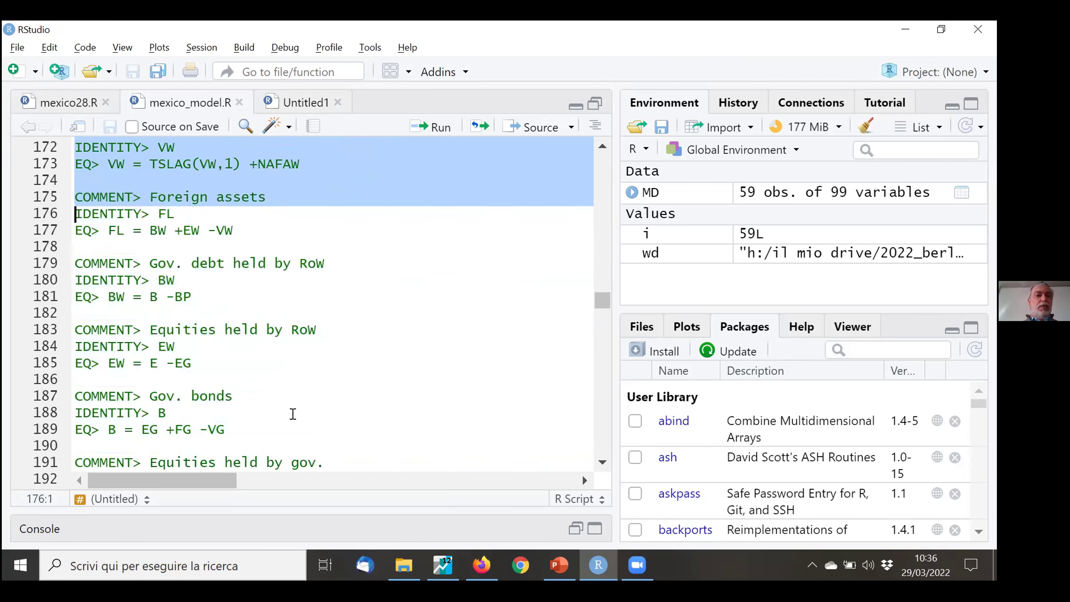
key("Up")
key("Up")
key("Up")
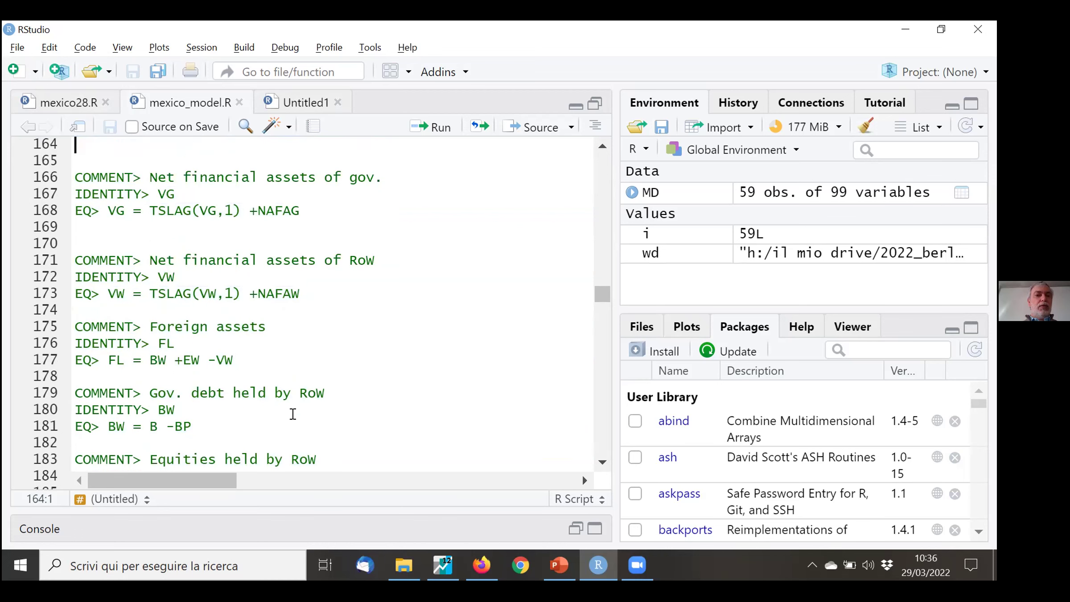
key("shift+Down")
key("shift+Up")
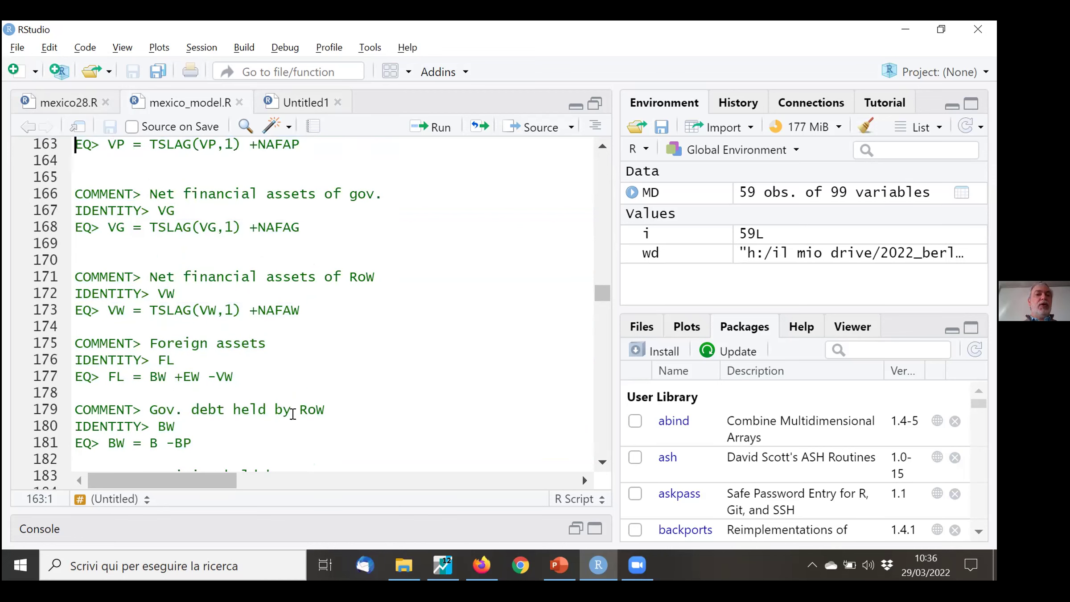
Extend the selection in mexico_model.R down through the VW equation for net financial assets of RoW and copy the selected code
key("shift+Down")
key("shift+Down")
key("shift+Down")
key("shift+Down")
key("shift+Down")
key("shift+Down")
key("shift+Down")
key("shift+Down")
key("shift+Down")
key("shift+Down")
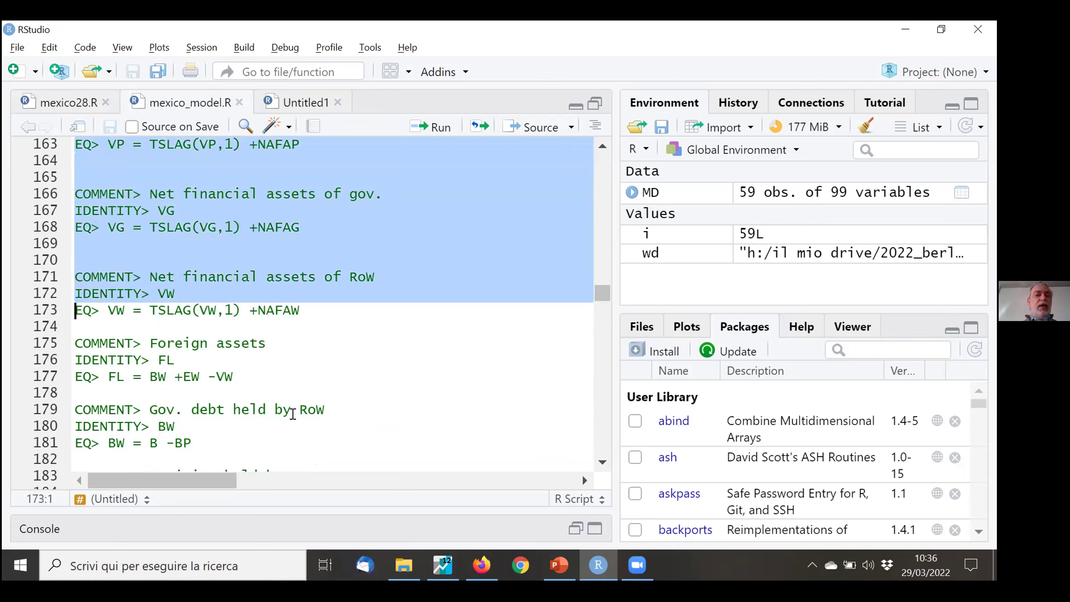
key("shift+Down")
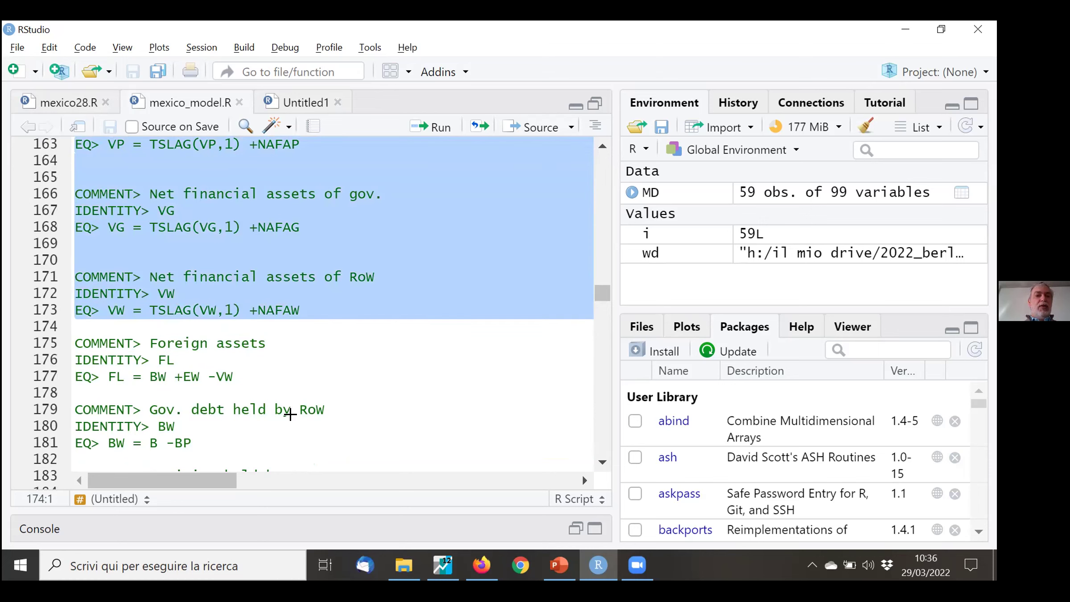
Switch to EViews to look over the MEXICO03 program, and return to RStudio
key("alt+Tab")
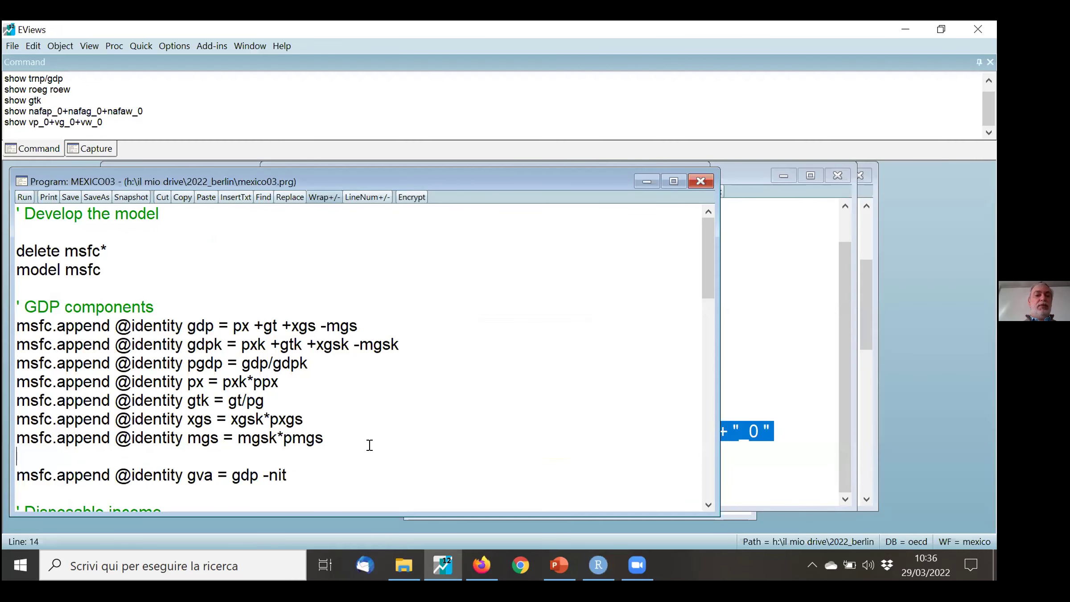
key("ctrl+End")
key("alt+Tab")
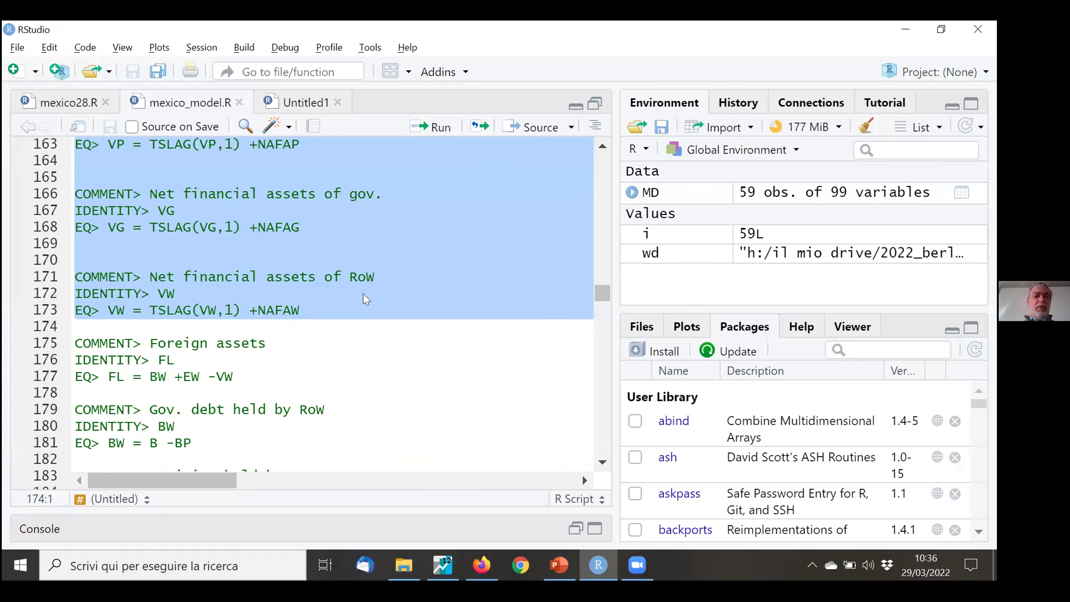
Paste the copied model code into the empty Untitled1 script
left_click(314, 105)
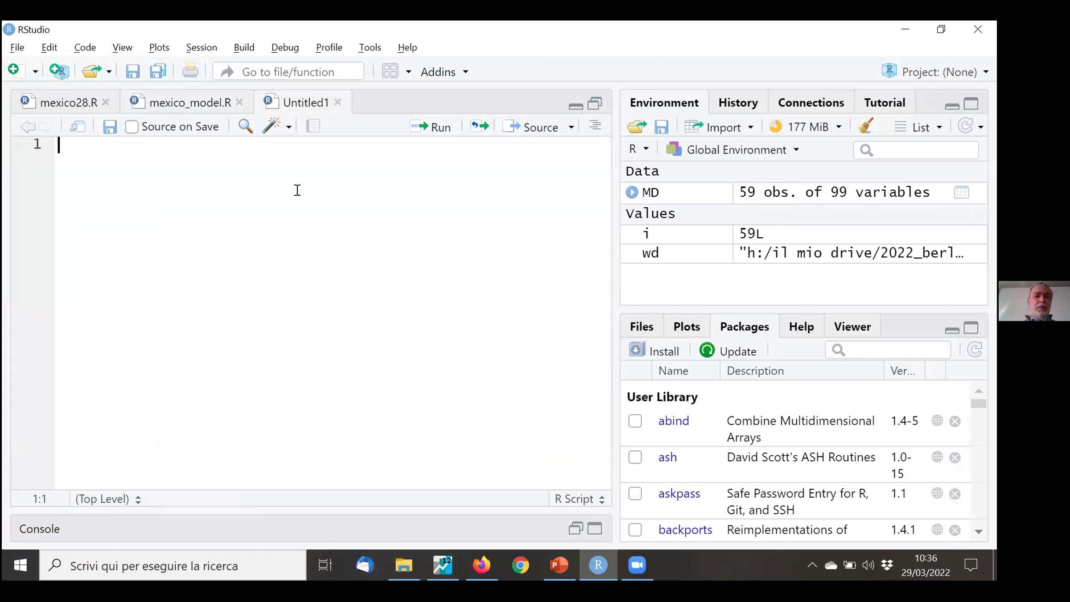
key("ctrl+v")
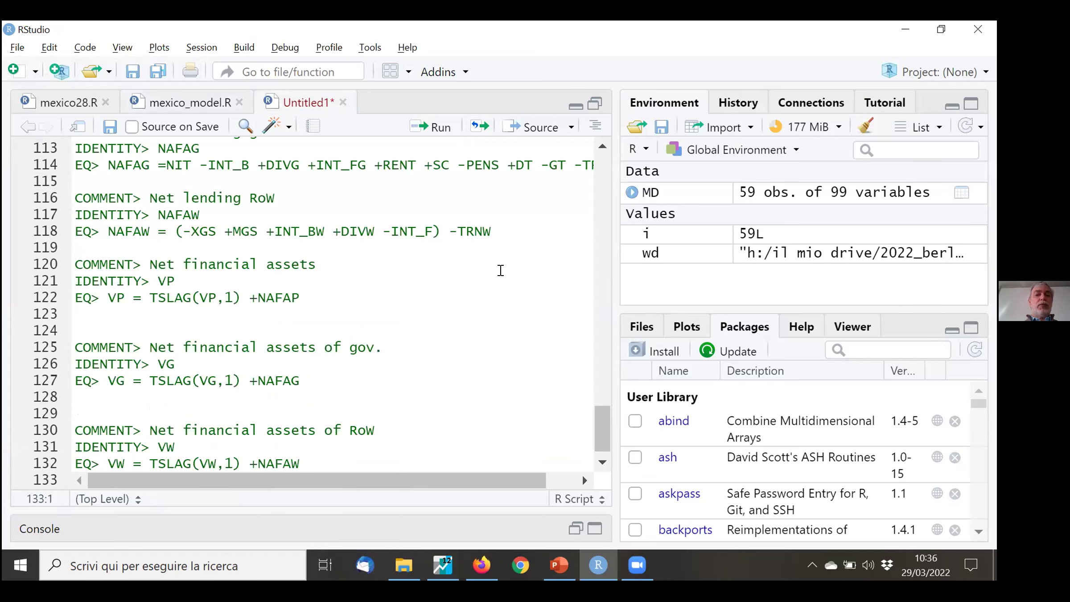
left_click_drag(601, 419, 586, 144)
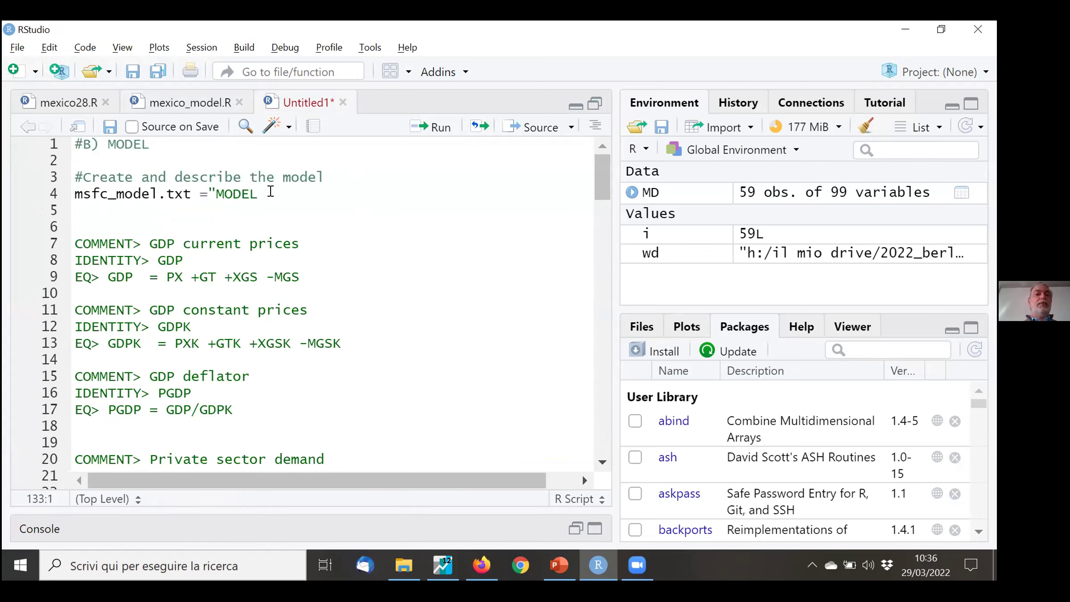
Save the new script as mexico29.R in the 2022_Berlin folder
left_click(17, 47)
left_click(113, 28)
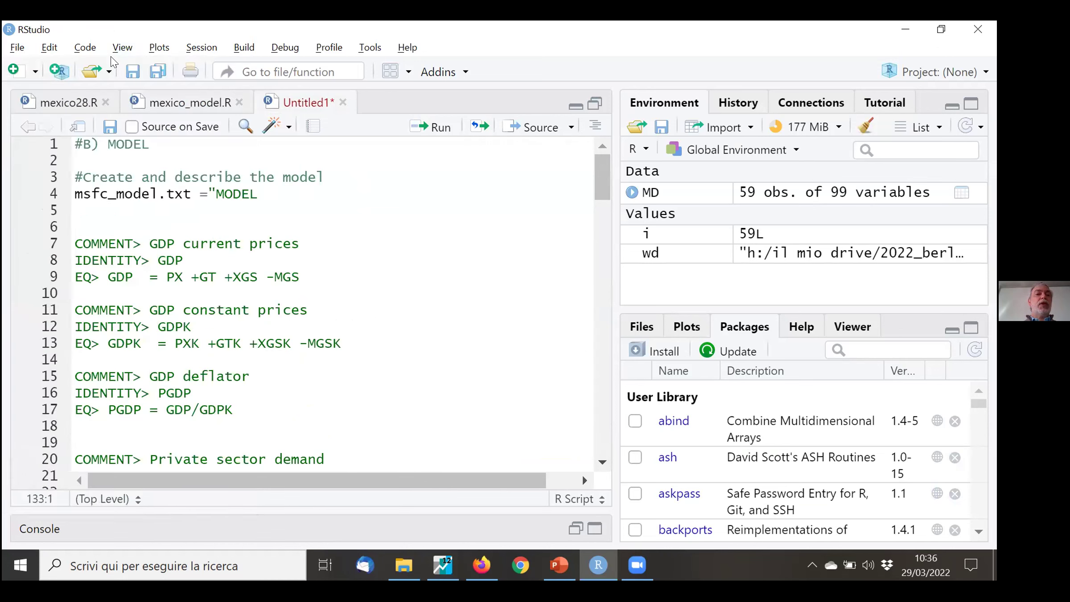
left_click(132, 71)
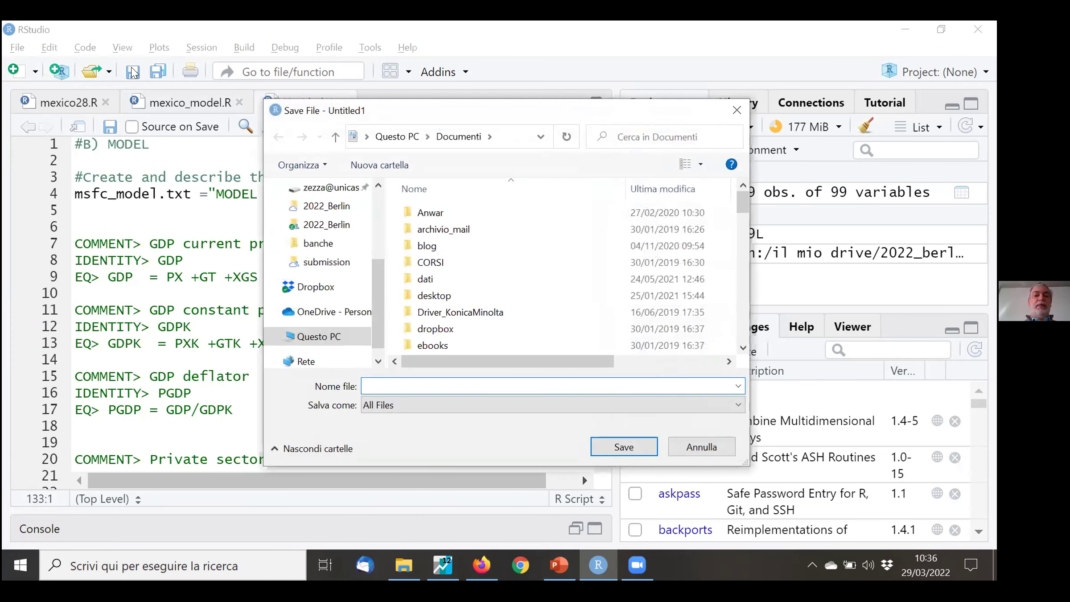
left_click(336, 226)
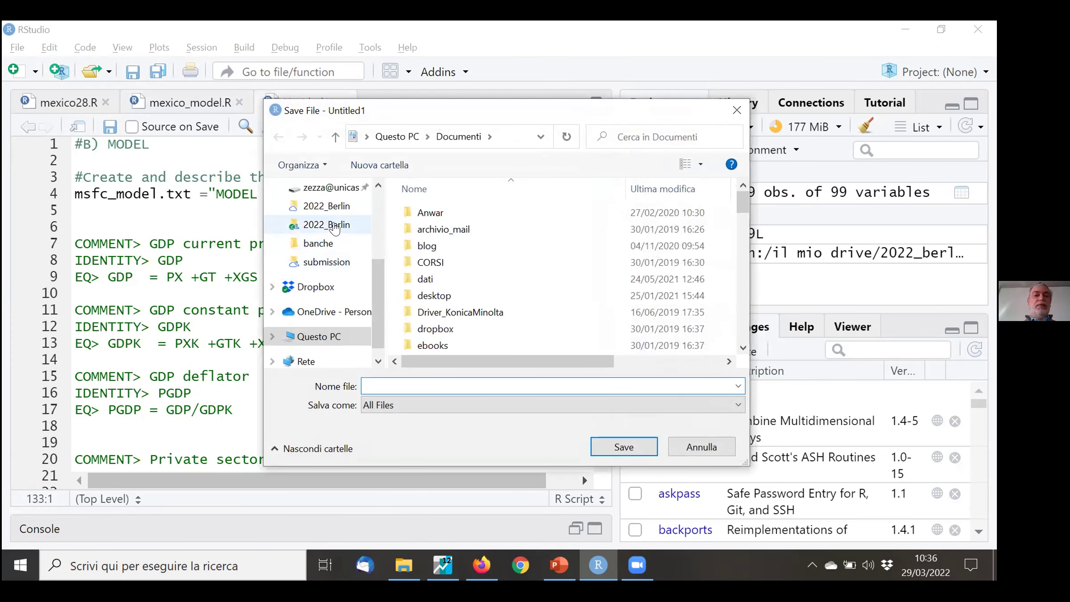
left_click(475, 386)
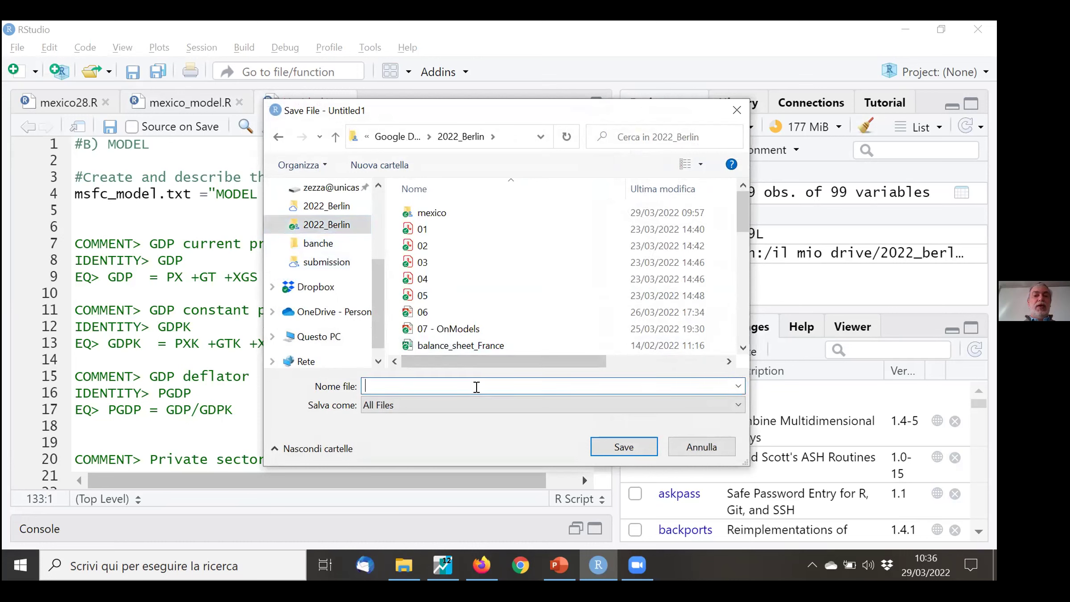
type("mexico")
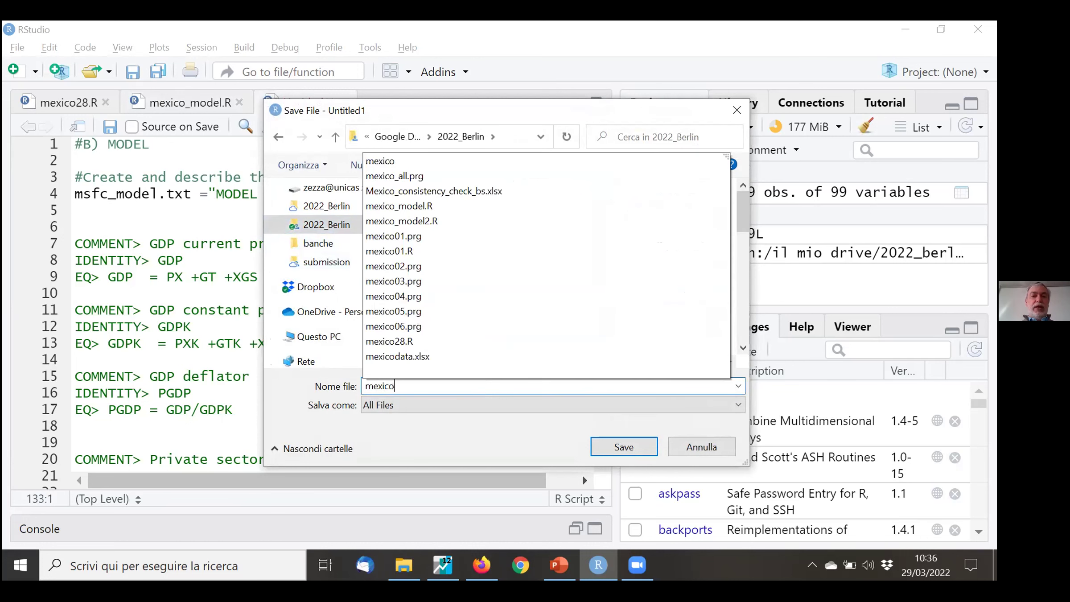
type("29.R")
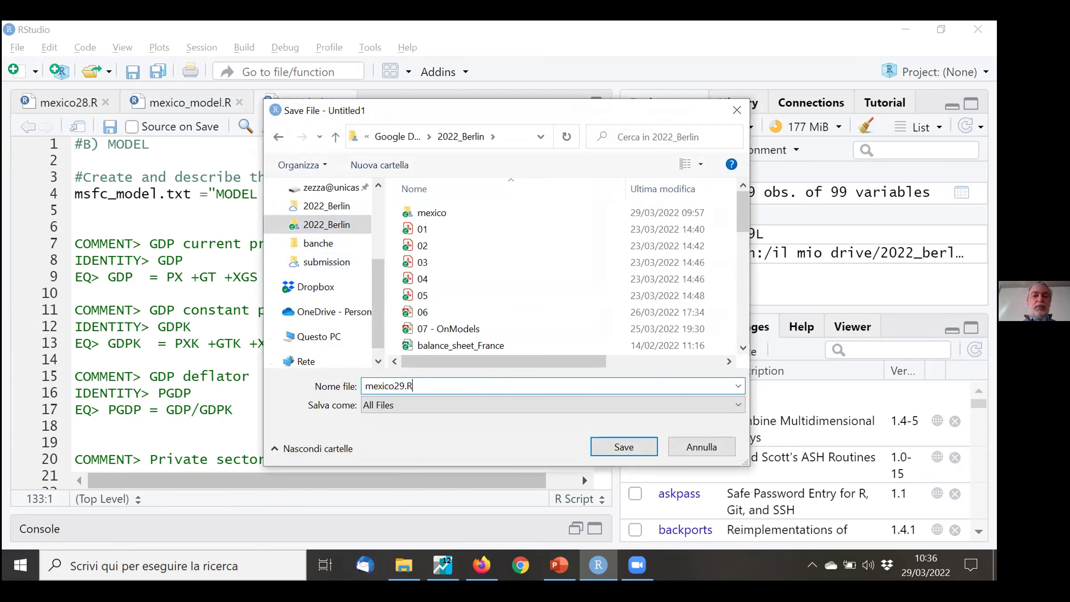
key("Return")
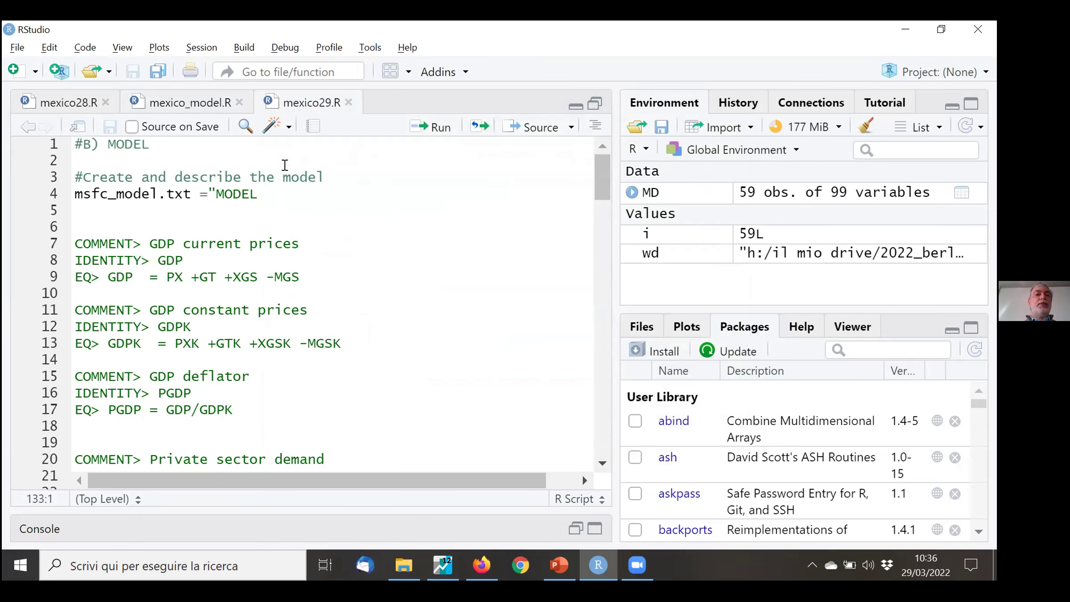
Select and copy the END" line that closes the model text in mexico_model.R, together with the blank line above it
left_click(214, 102)
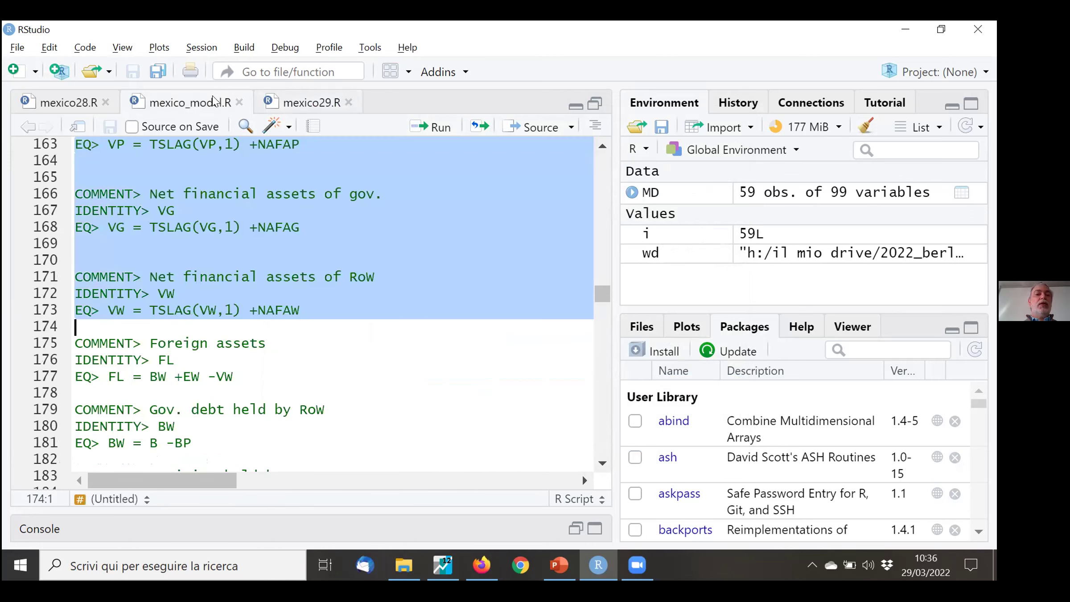
left_click(311, 306)
key("Page_Down")
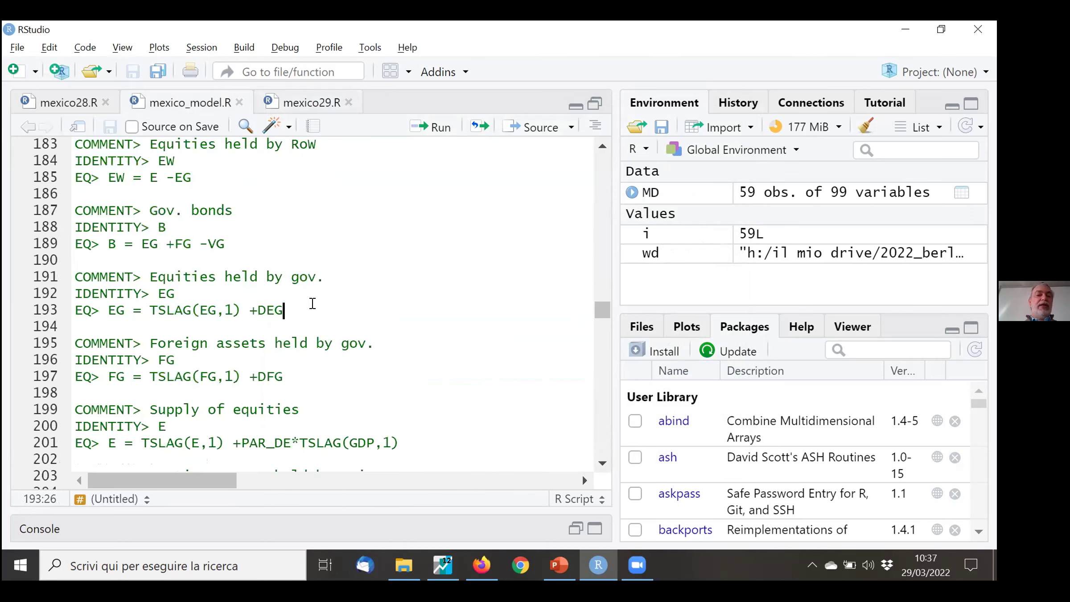
key("Page_Down")
key("Page_Down")
key("Up")
key("Up")
key("Up")
key("Up")
key("Up")
key("Up")
key("Up")
key("Up")
key("Up")
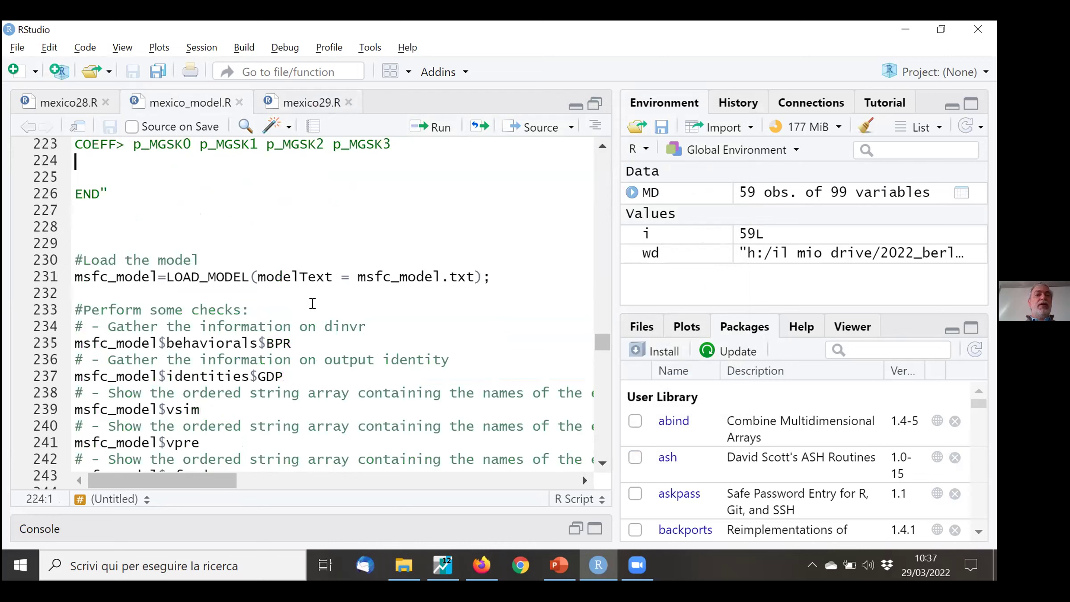
key("Down")
key("shift+Down")
key("shift+Down")
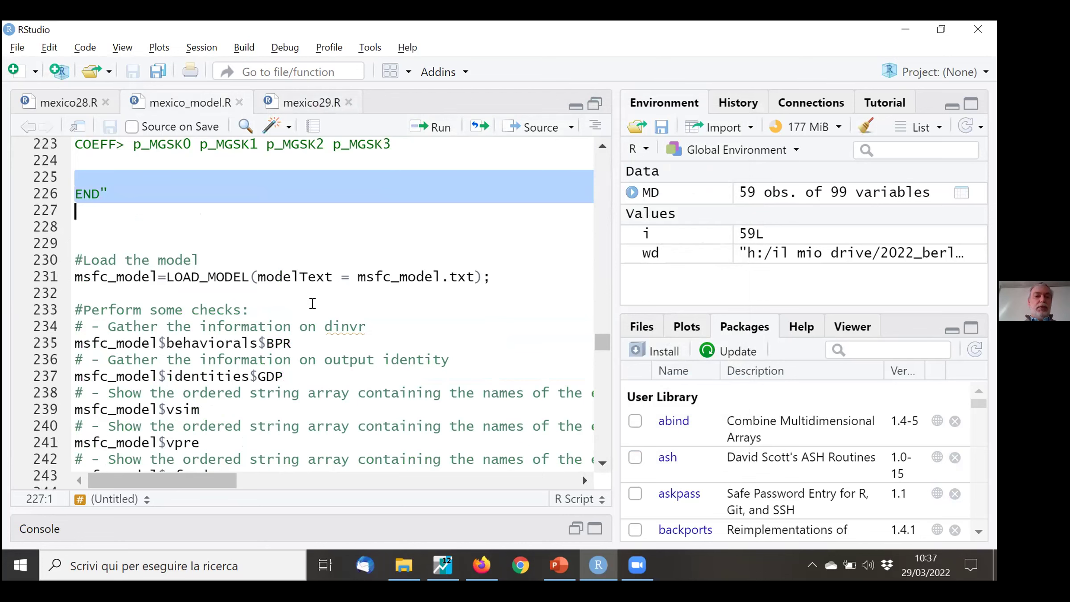
Close the model text at the end of mexico29.R with the END" line, adding blank lines around it
left_click(324, 104)
left_click(325, 351)
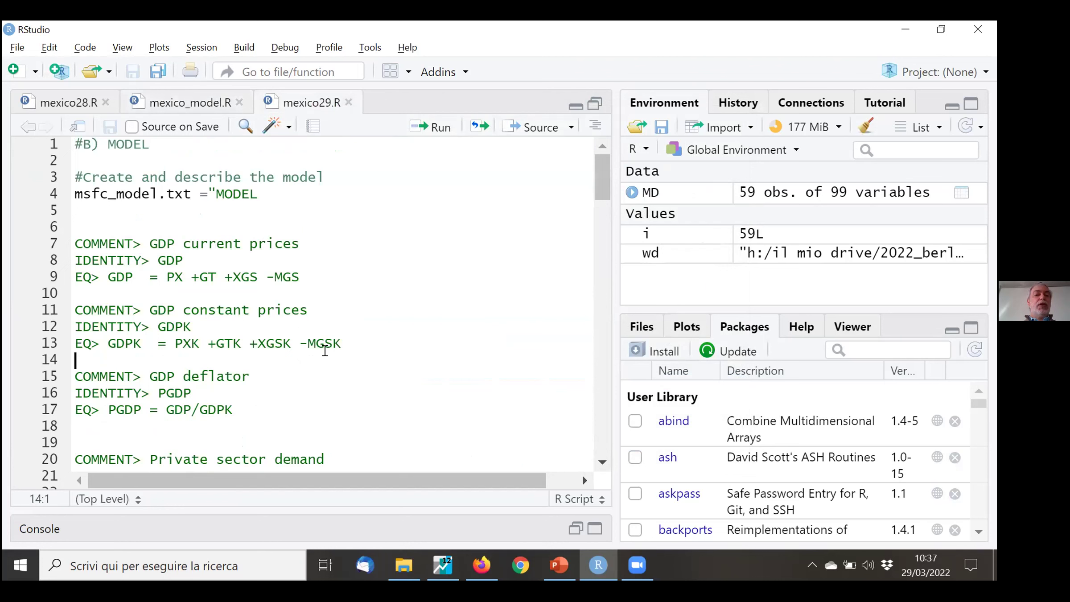
key("ctrl+End")
key("Return")
key("Return")
type("END\"")
key("Return")
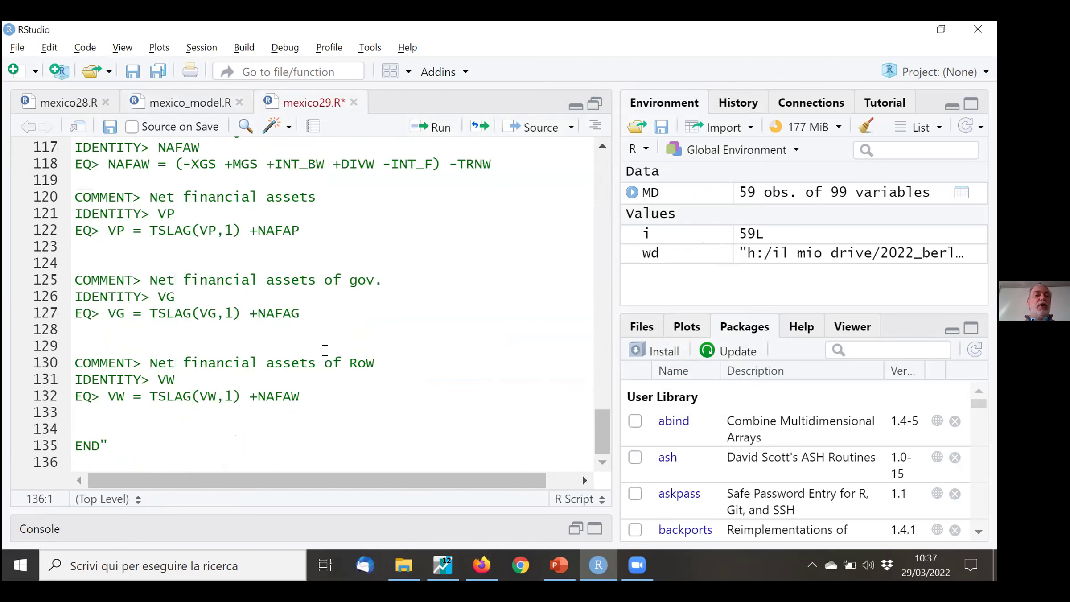
key("Return")
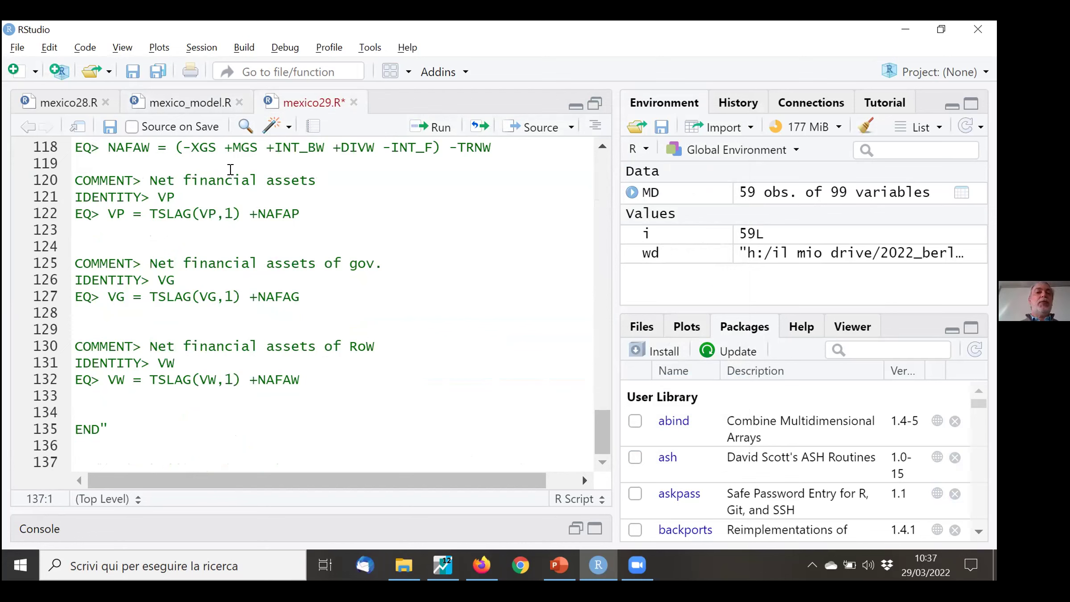
Copy the "#Load the model" comment and the LOAD_MODEL line from mexico_model.R to the end of mexico29.R
key("ctrl+z")
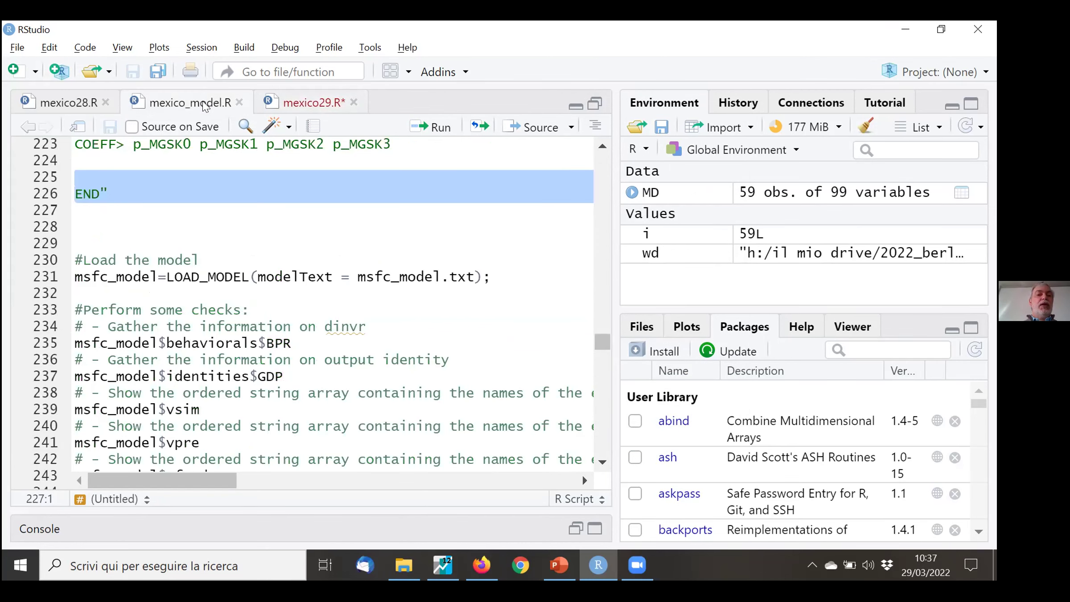
left_click(254, 235)
key("Down")
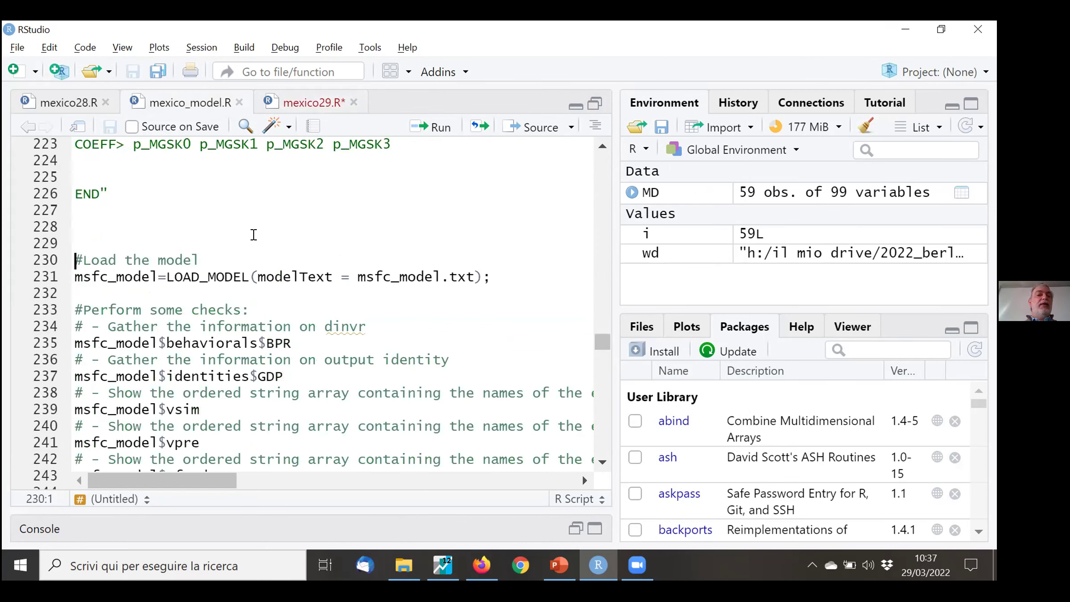
key("shift+Down")
key("shift+Down")
key("ctrl+c")
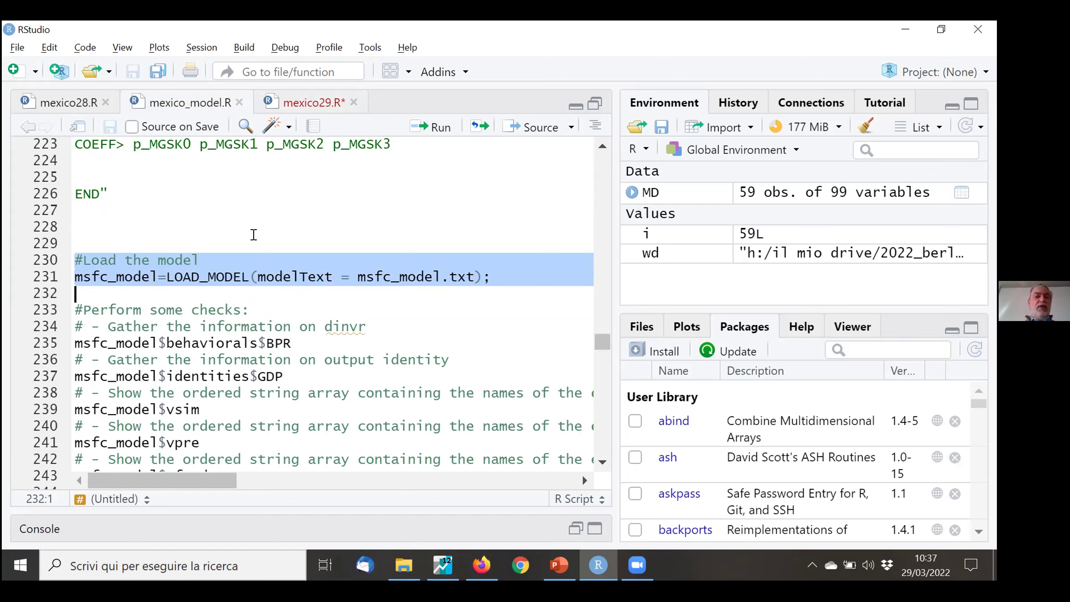
left_click(314, 106)
key("ctrl+v")
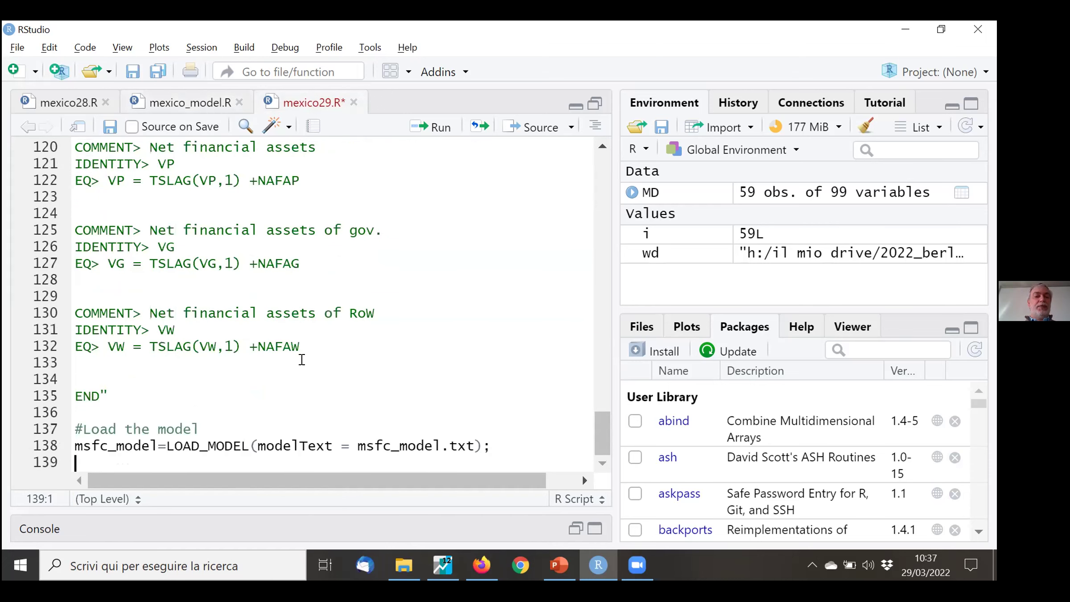
key("Return")
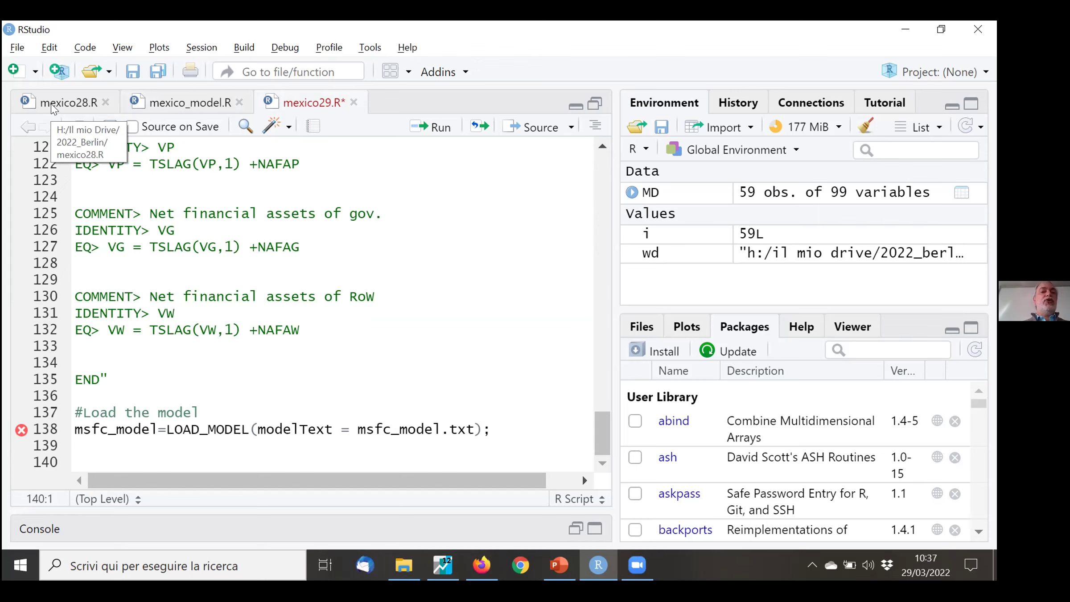
Cut all the model code from mexico29.R and close that script without saving the changes
left_click(508, 444)
key("shift+Up")
key("shift+Up")
key("shift+Up")
key("shift+Up")
key("shift+Up")
key("shift+Up")
key("shift+Up")
key("shift+Up")
key("shift+Up")
key("shift+Up")
key("shift+Up")
key("shift+Up")
key("shift+Up")
key("shift+Up")
key("shift+Up")
key("shift+Up")
key("shift+Up")
key("shift+Up")
key("shift+Up")
key("shift+Up")
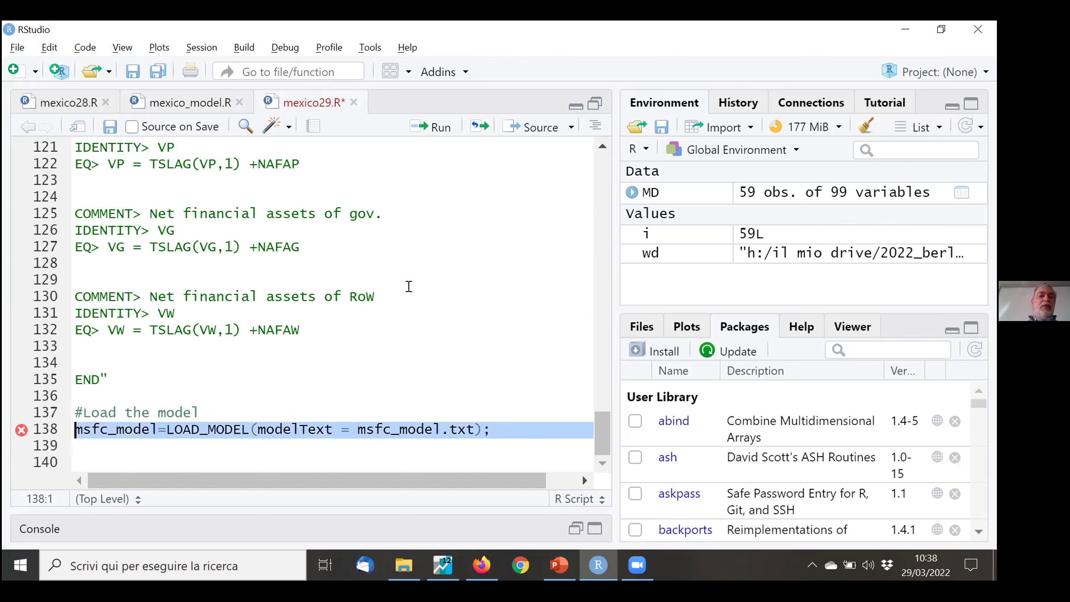
key("shift+Up")
key("shift+Up")
key("shift+Up")
key("shift+Up")
key("shift+Up")
key("shift+Up")
key("shift+Up")
key("shift+Up")
key("shift+Up")
key("shift+Up")
key("shift+Up")
key("shift+Up")
key("shift+Up")
key("shift+Up")
key("shift+Up")
key("shift+Up")
key("shift+Up")
key("shift+Up")
key("shift+Up")
key("shift+Up")
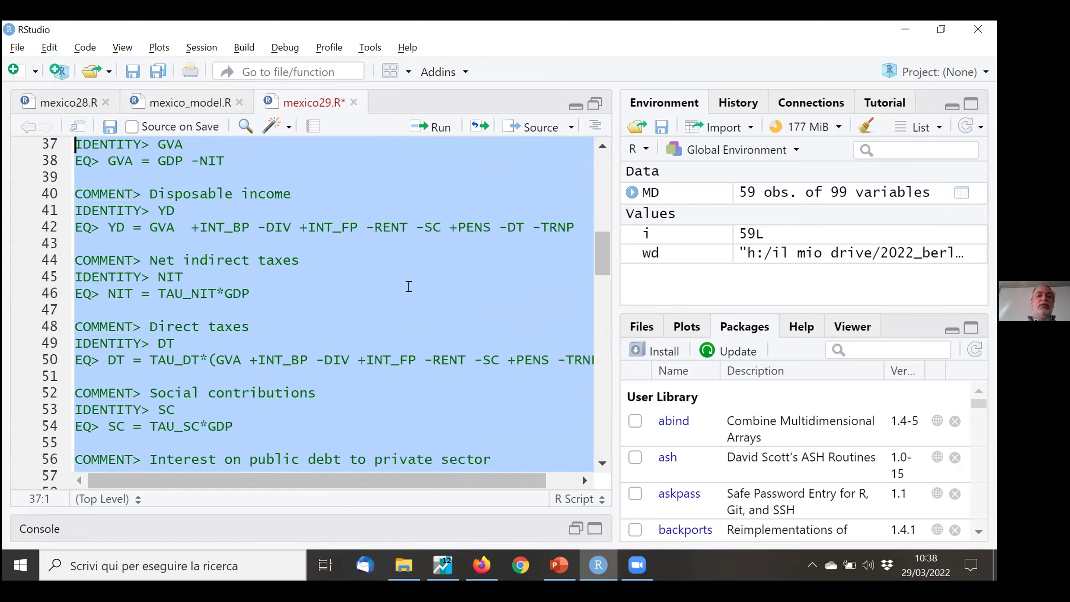
key("Delete")
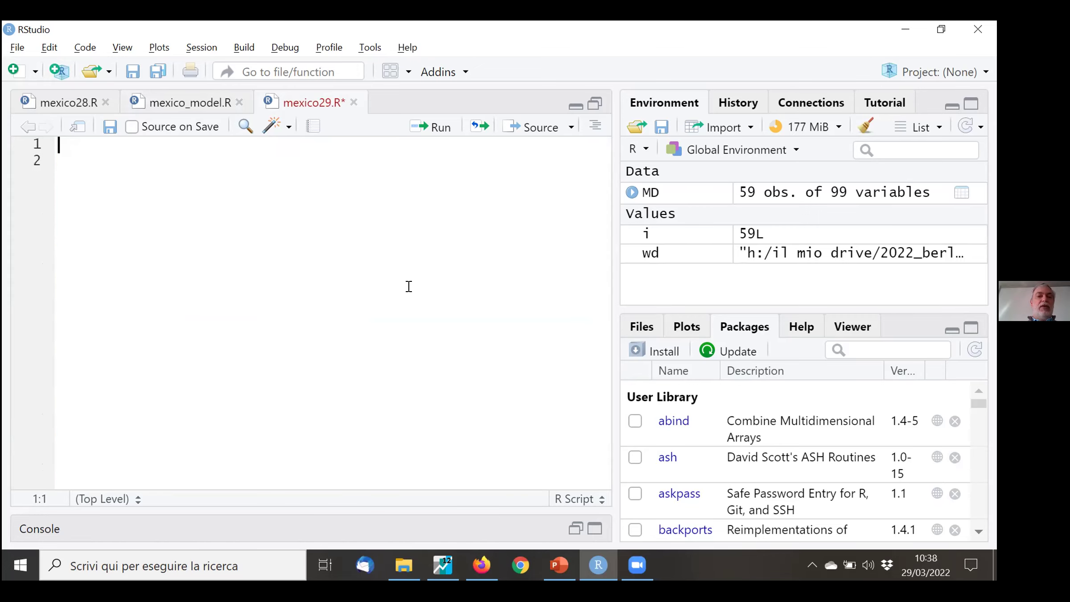
left_click(354, 102)
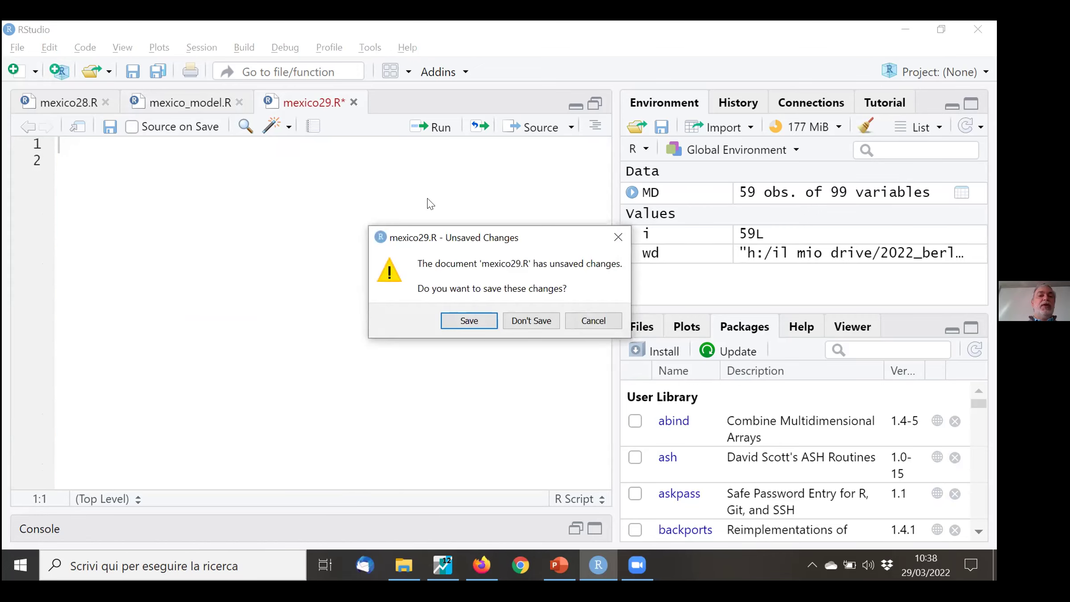
left_click(529, 324)
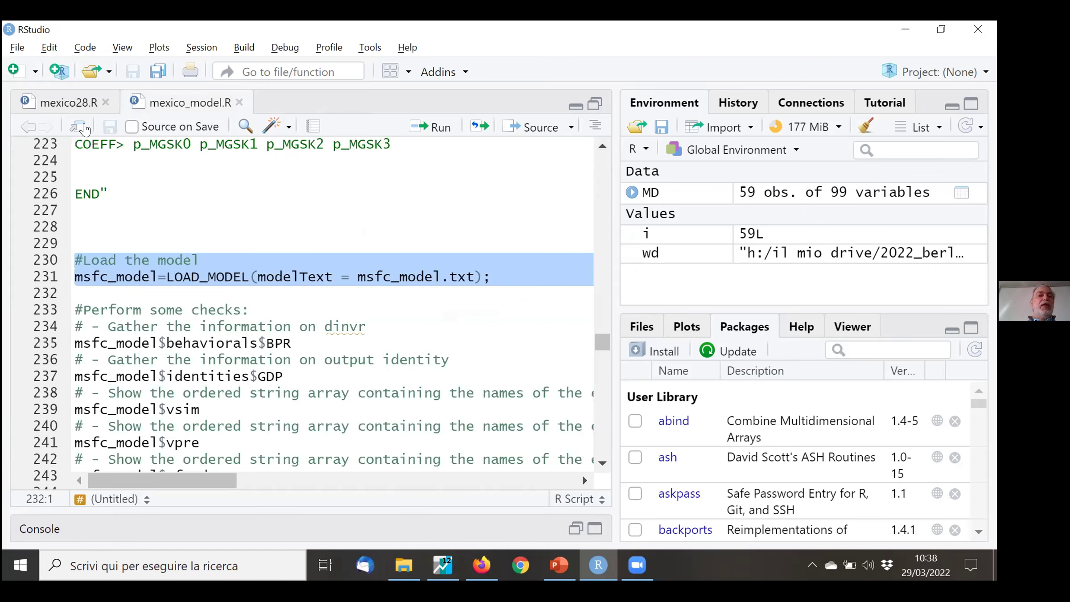
Paste the model code into mexico28.R below the loop that computes MD$PAR_DE
left_click(83, 103)
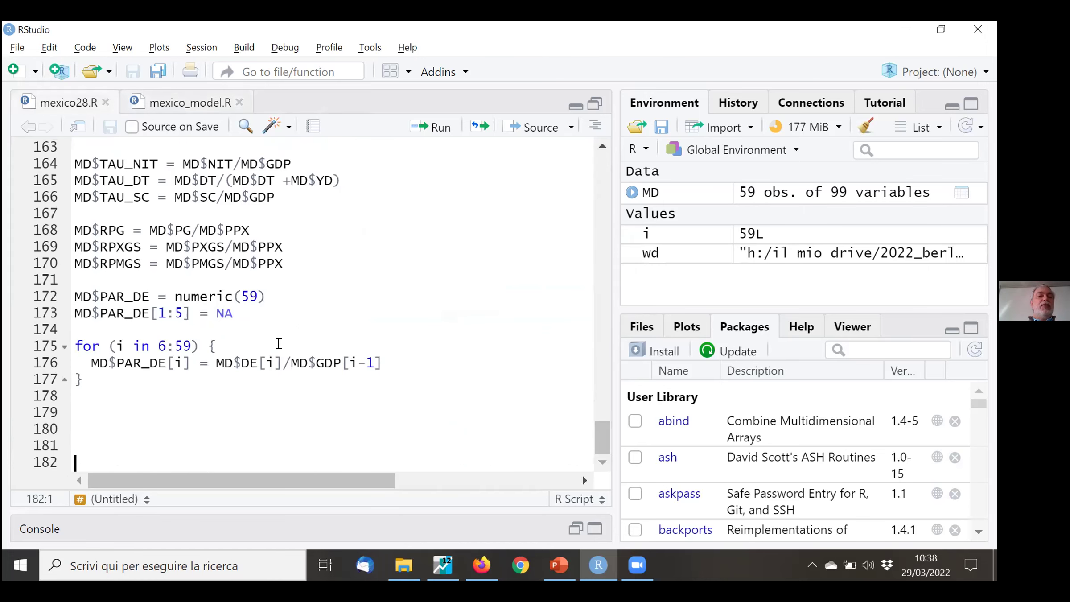
left_click(224, 418)
key("ctrl+v")
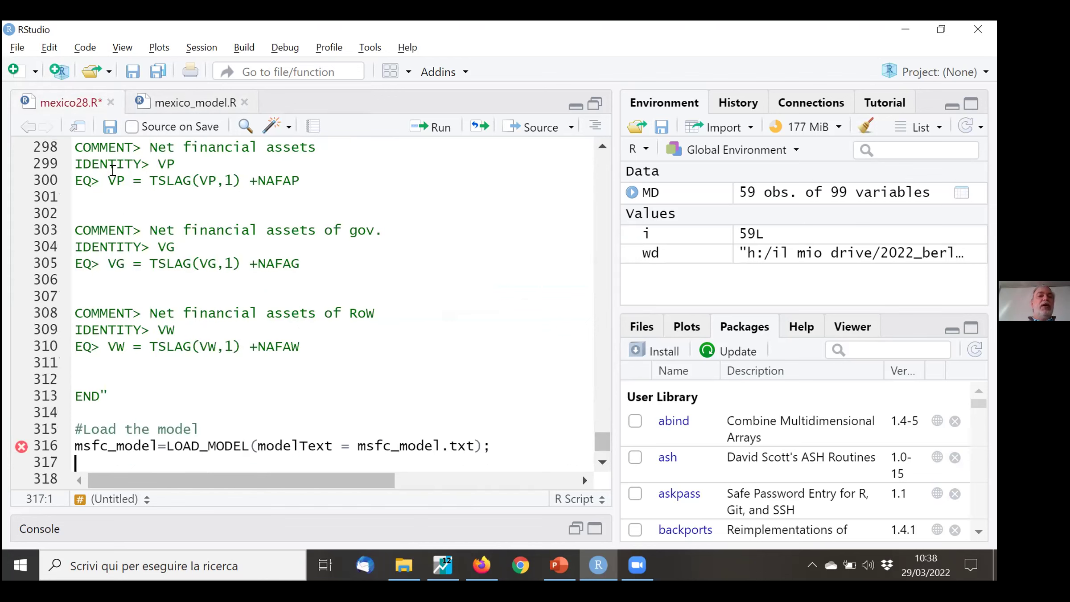
Save the combined script under the new name mexico29.R in the 2022_Berlin folder
left_click(18, 48)
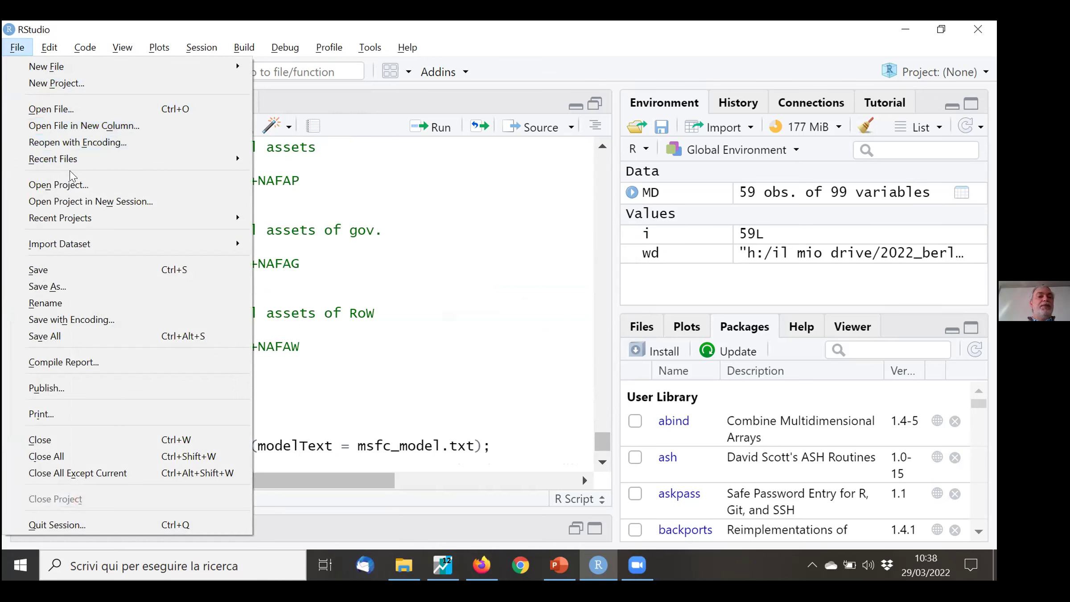
left_click(77, 286)
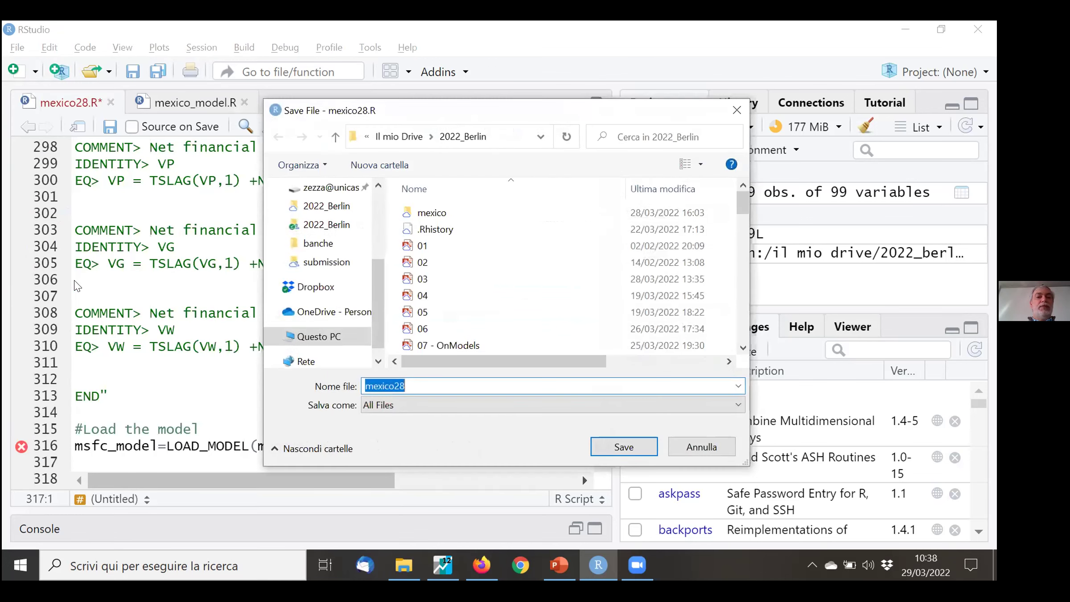
key("End")
key("BackSpace")
type("9")
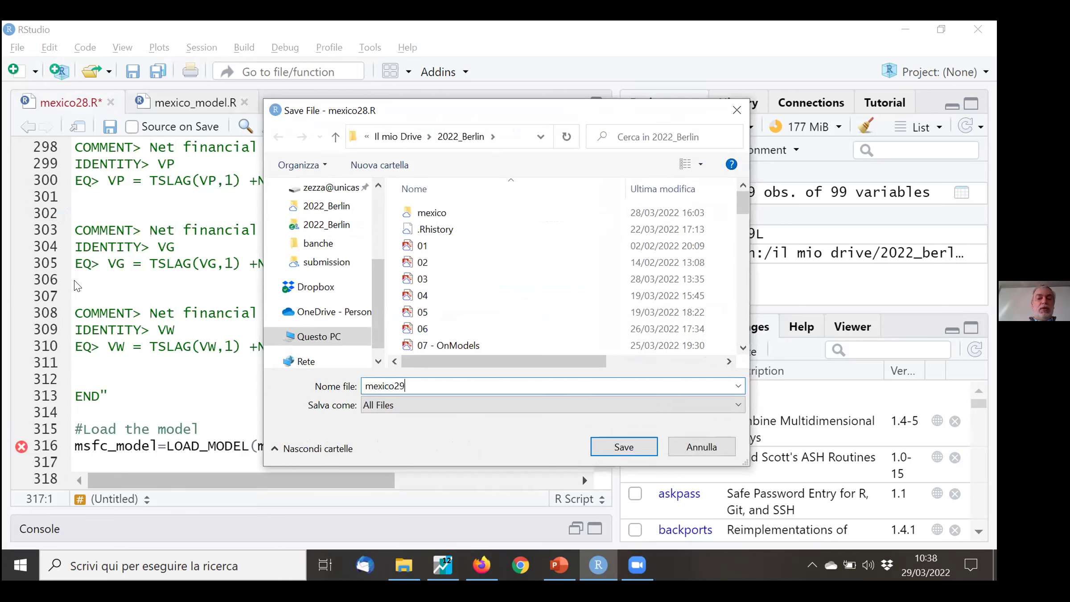
type(".R")
key("Return")
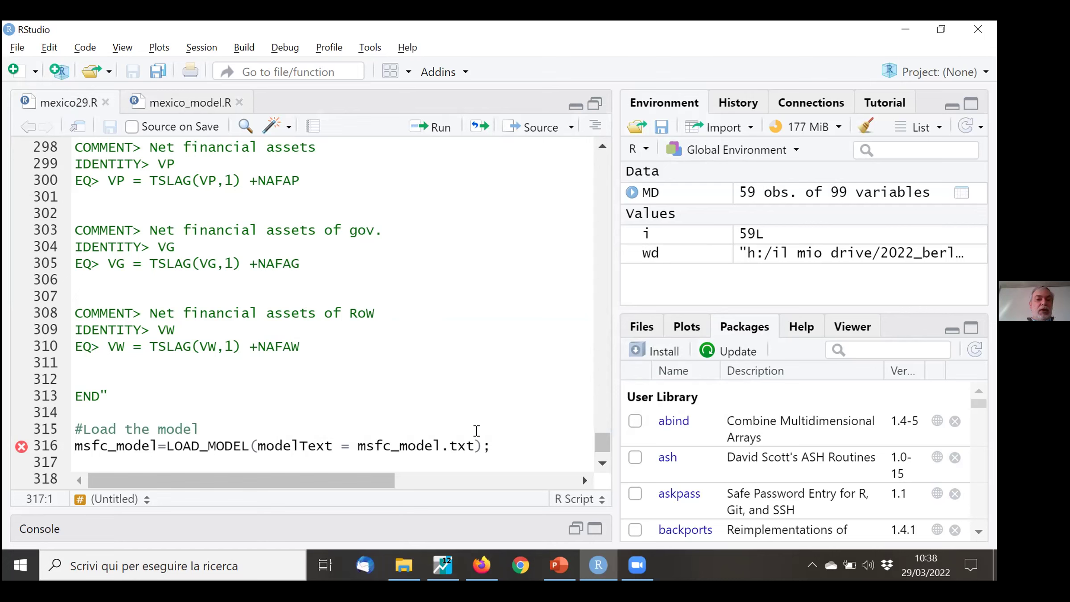
Look over the opening part of mexico29.R, from the header comments to the library calls and data import lines
key("ctrl+Home")
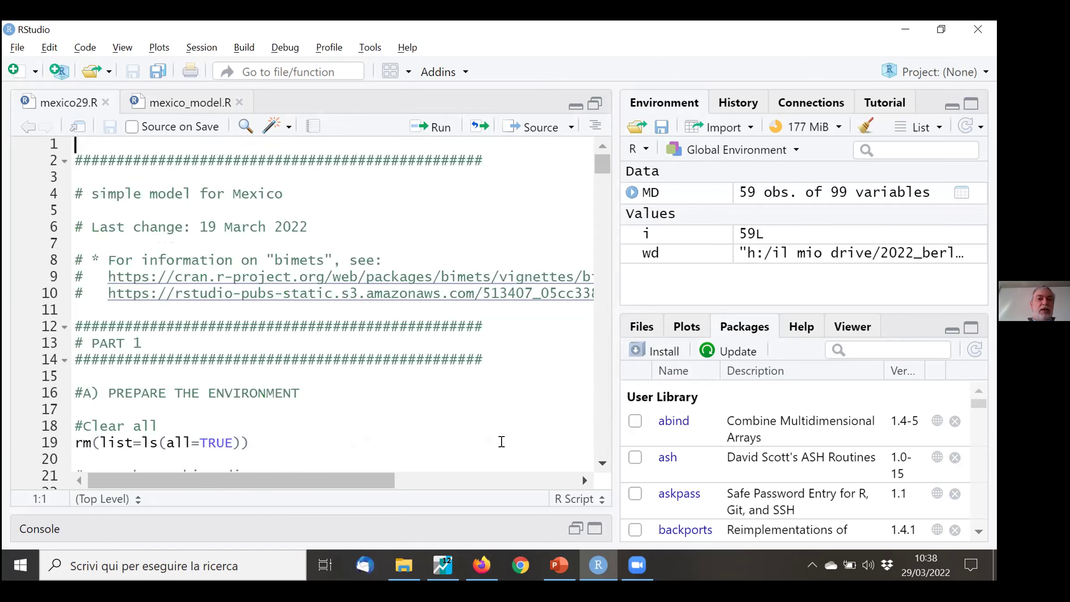
key("Page_Down")
key("Down")
key("Down")
key("Down")
key("Down")
key("Down")
key("Down")
key("Down")
key("Down")
key("Down")
key("Down")
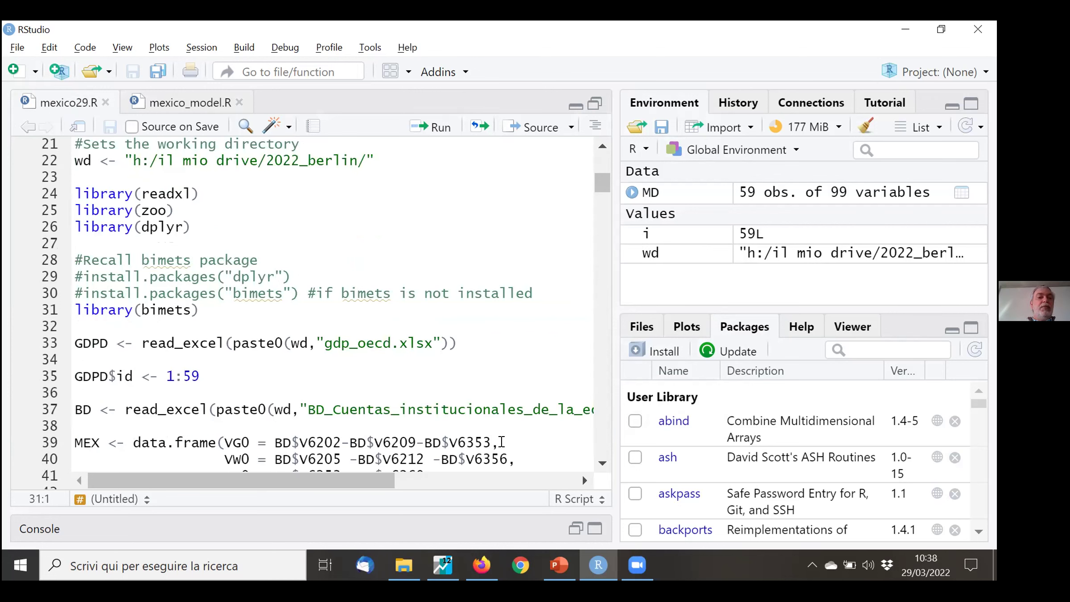
Review the pasted model code in mexico29.R, from the LOAD_MODEL line back to the "#B) MODEL" heading and the start of the model text
key("ctrl+End")
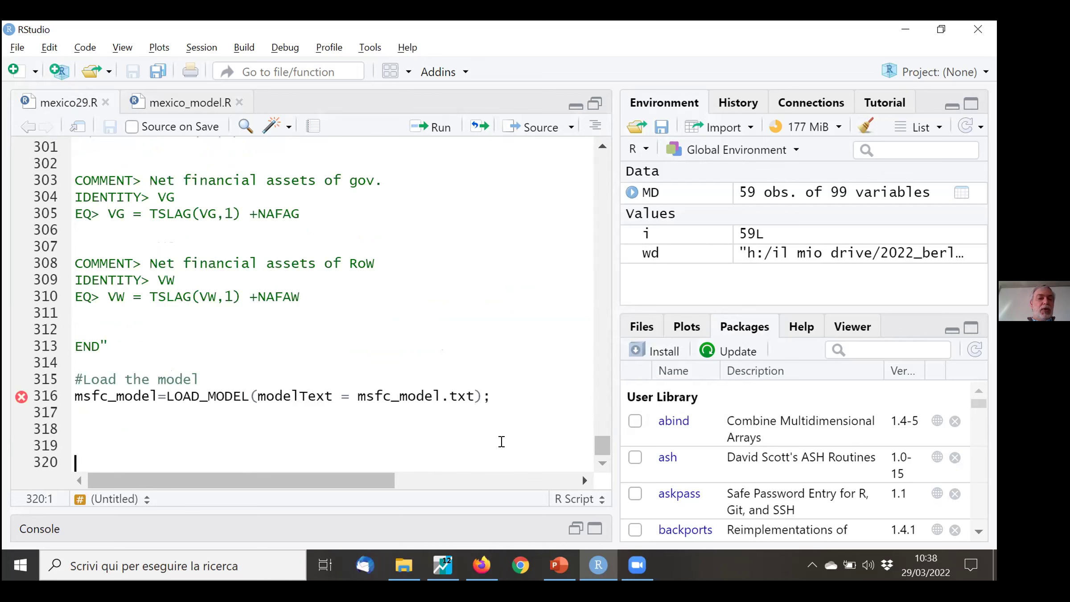
key("Up")
key("Up")
key("Up")
key("Up")
key("Page_Up")
key("Page_Up")
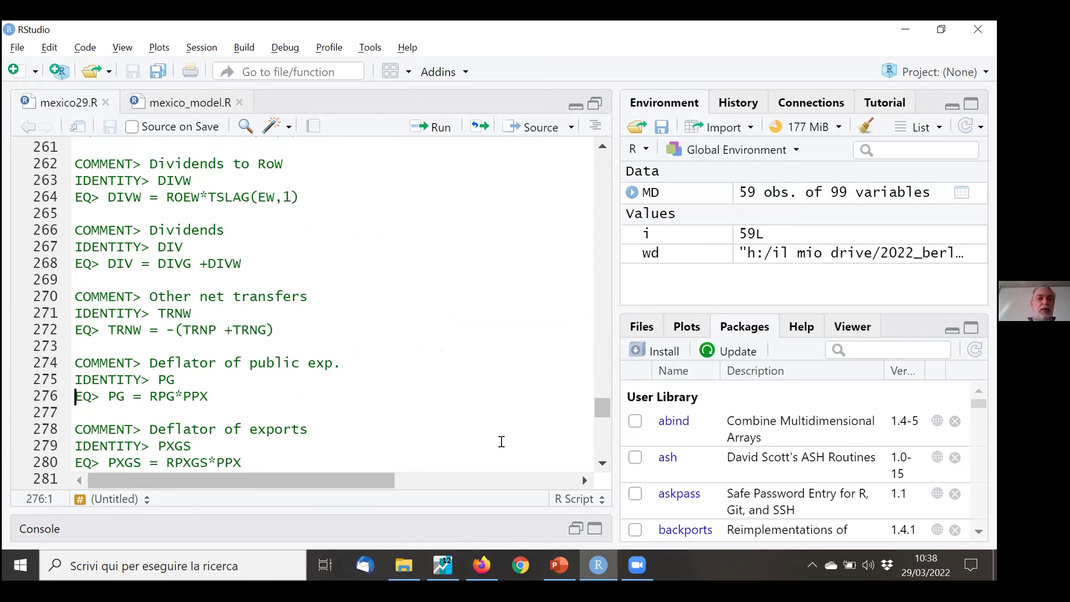
key("Page_Down")
key("Page_Down")
key("Page_Down")
key("Page_Up")
key("Page_Up")
key("Page_Up")
key("Page_Up")
key("Page_Up")
key("Page_Up")
key("Page_Up")
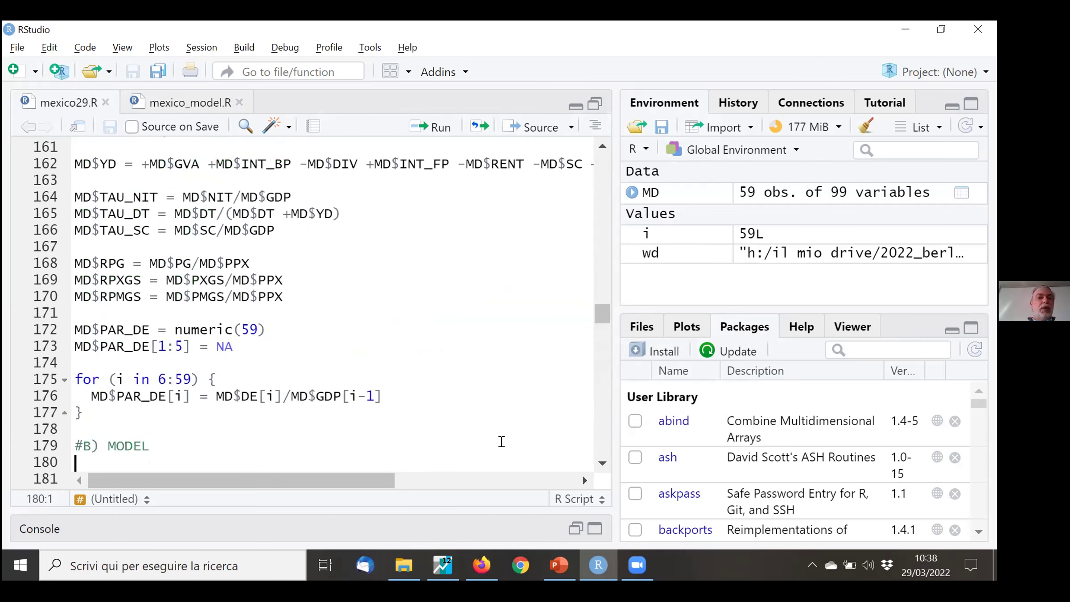
key("Down")
key("Down")
key("Down")
key("Down")
key("Down")
key("Down")
key("Up")
key("Up")
key("Up")
key("Up")
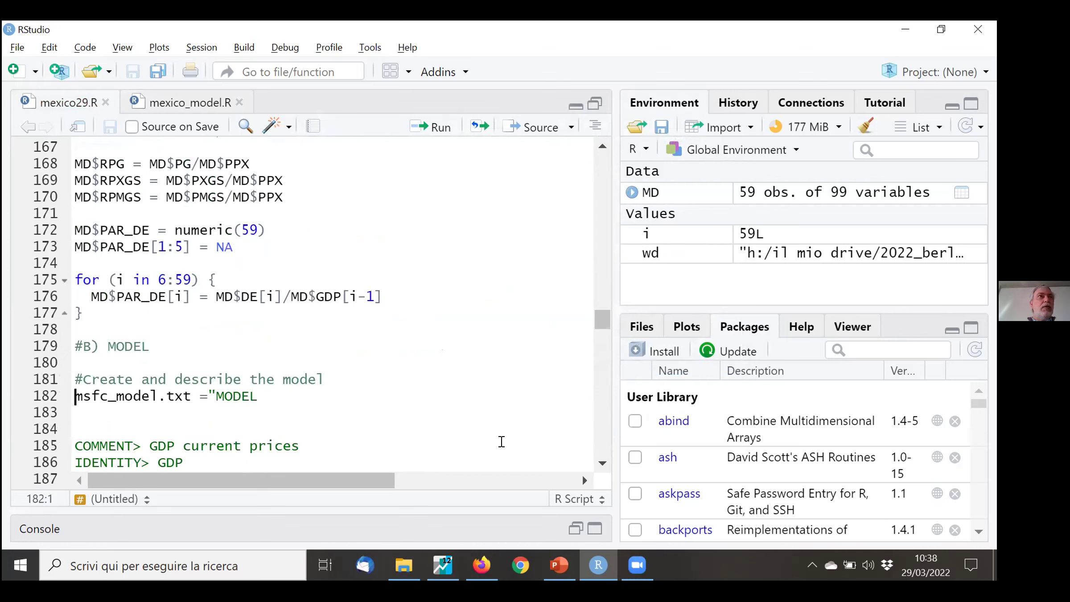
Remove the trailing semicolon from the LOAD_MODEL line in mexico29.R and add a line break after it
key("ctrl+End")
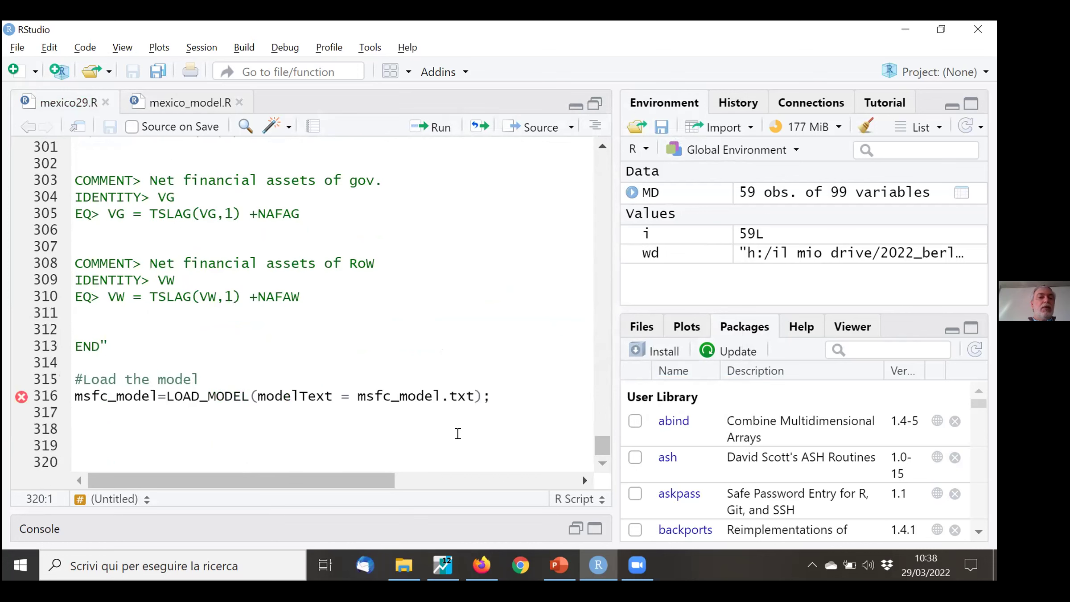
mouse_move(21, 398)
left_click(527, 393)
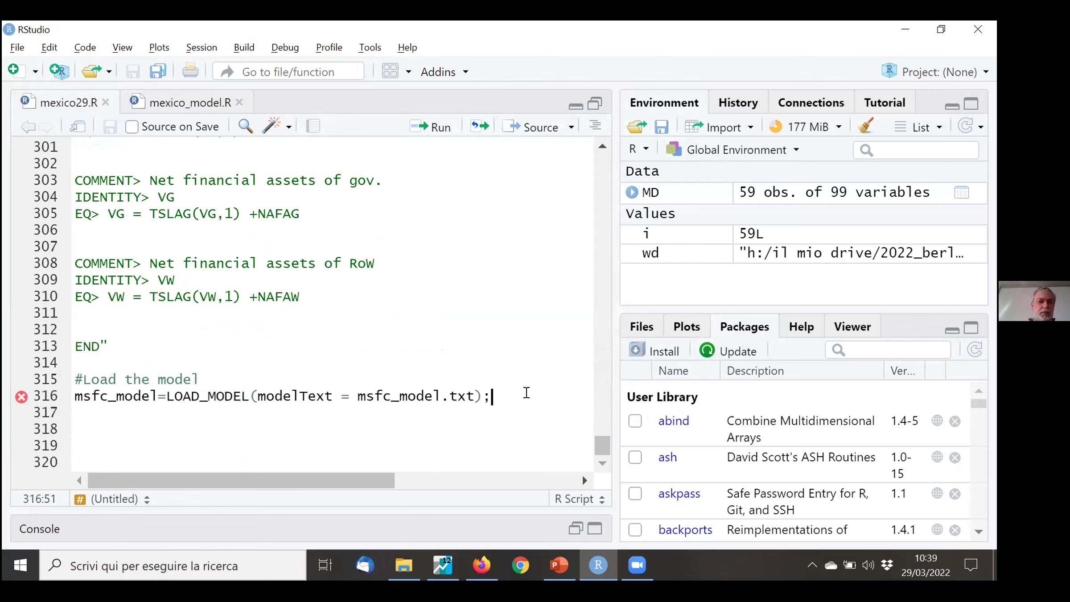
key("BackSpace")
key("Return")
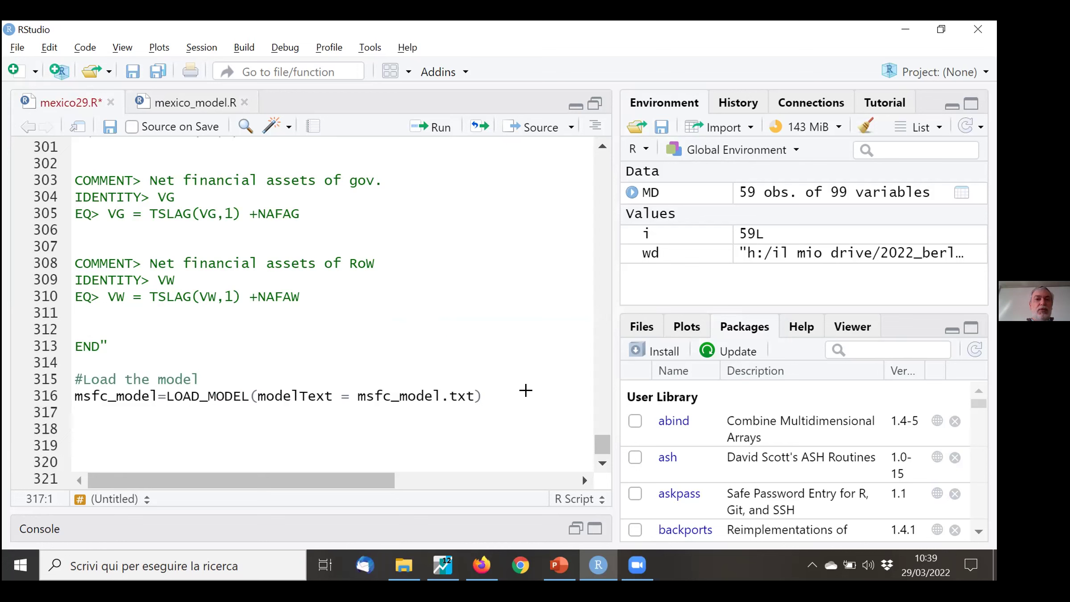
Remove the trailing semicolon from the LOAD_MODEL line in mexico_model.R as well
left_click(189, 105)
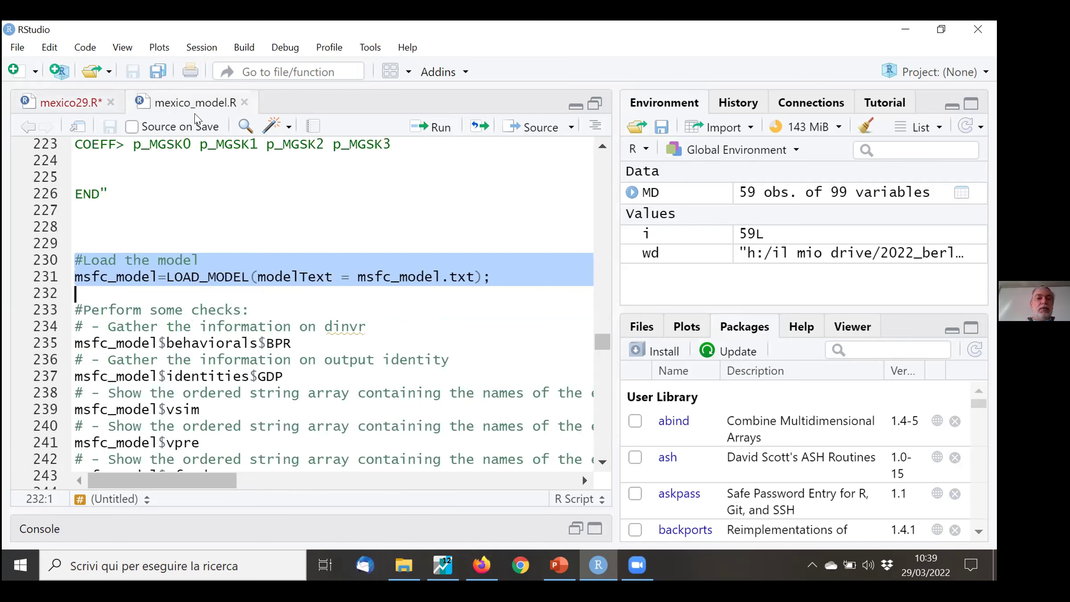
left_click(482, 285)
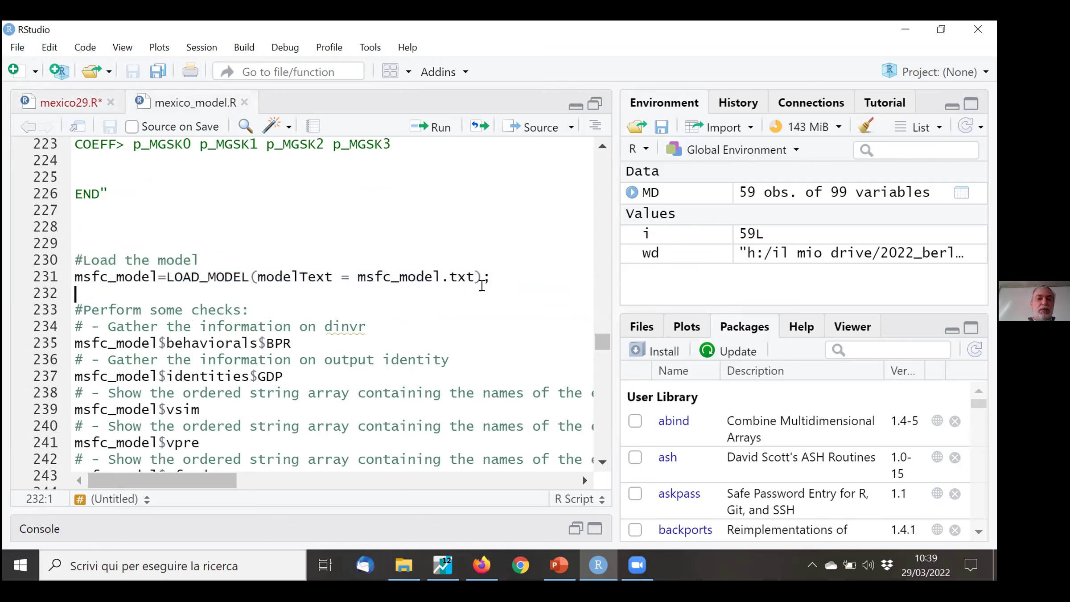
left_click(519, 273)
key("BackSpace")
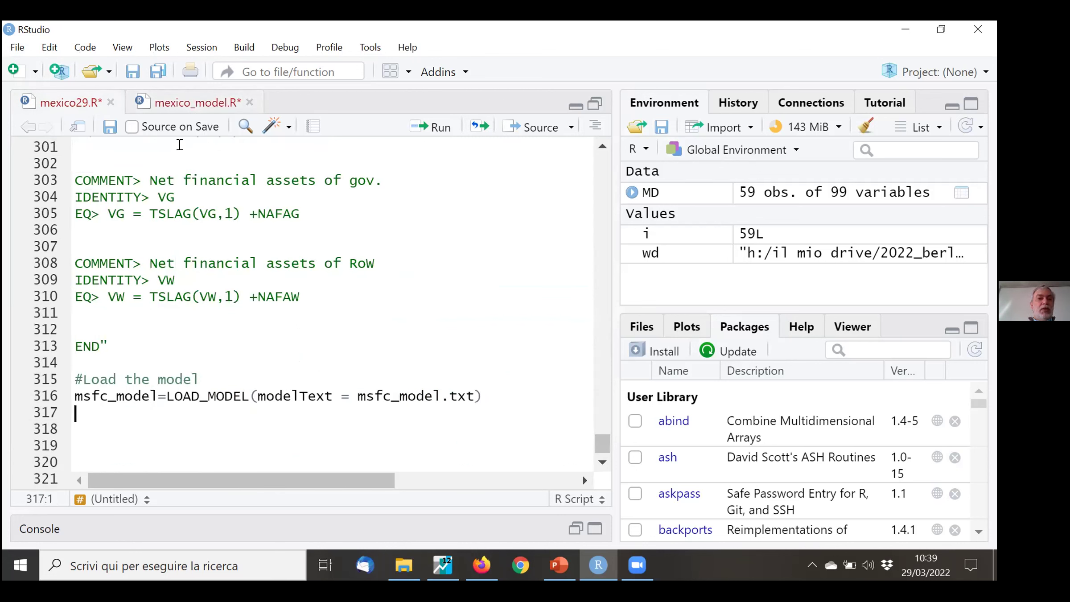
Save mexico29.R and run the whole script to load the msfc_model
left_click(133, 71)
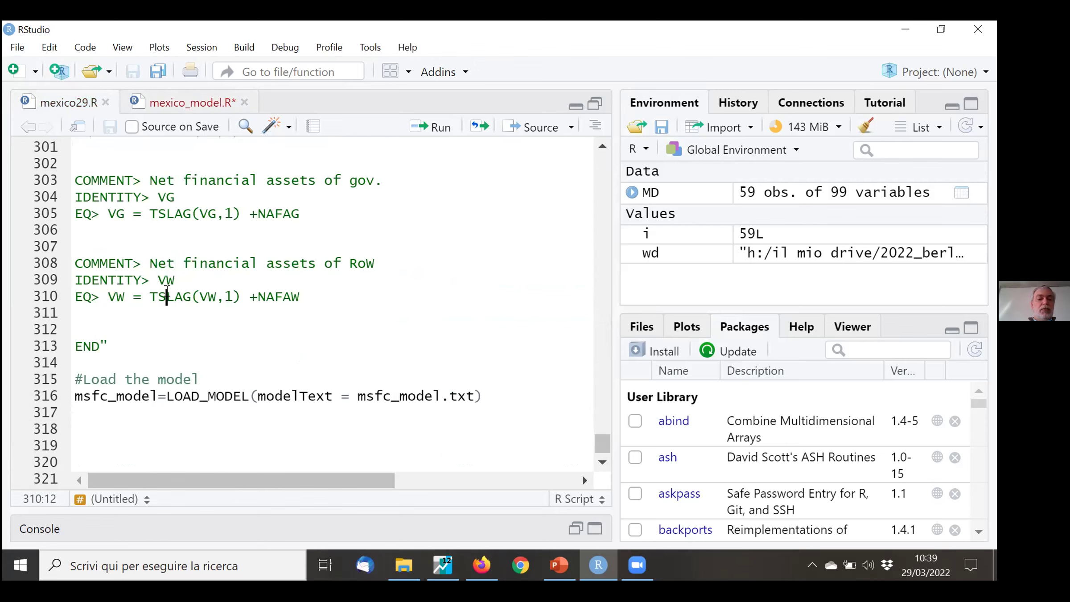
key("ctrl+a")
key("ctrl+Return")
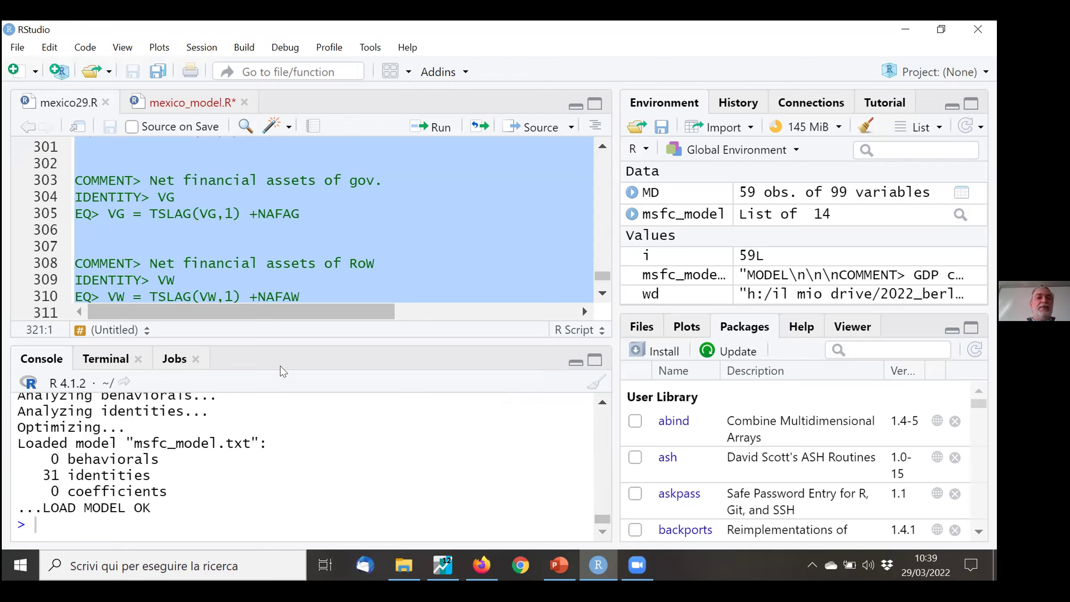
Examine the model checks on behaviorals, identities, vsim and vpre that follow the LOAD_MODEL line in mexico_model.R
key("ctrl+z")
key("ctrl+z")
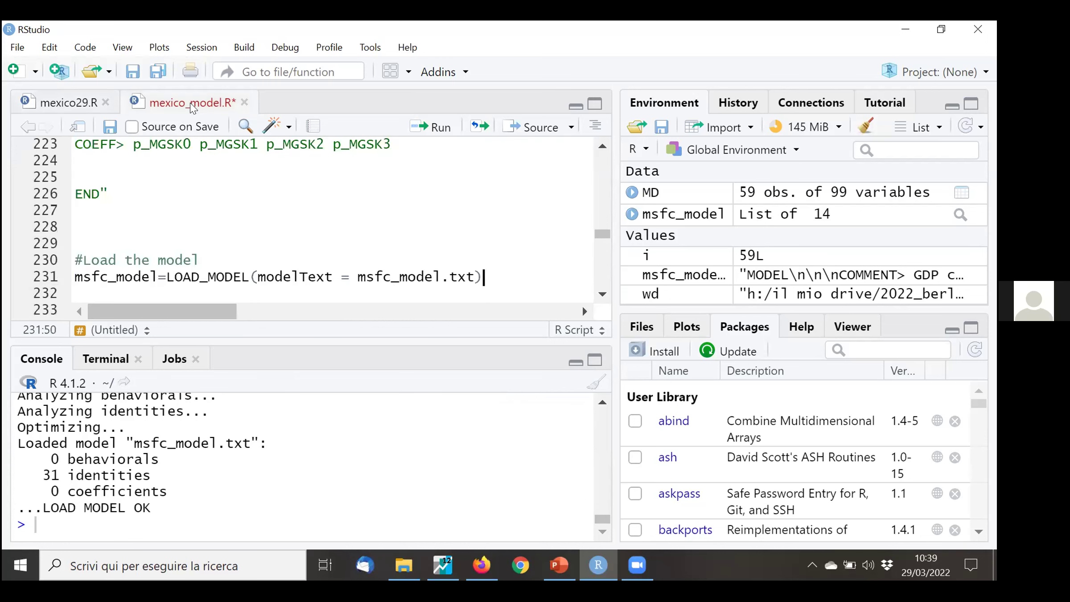
key("ctrl+z")
key("ctrl+z")
key("ctrl+z")
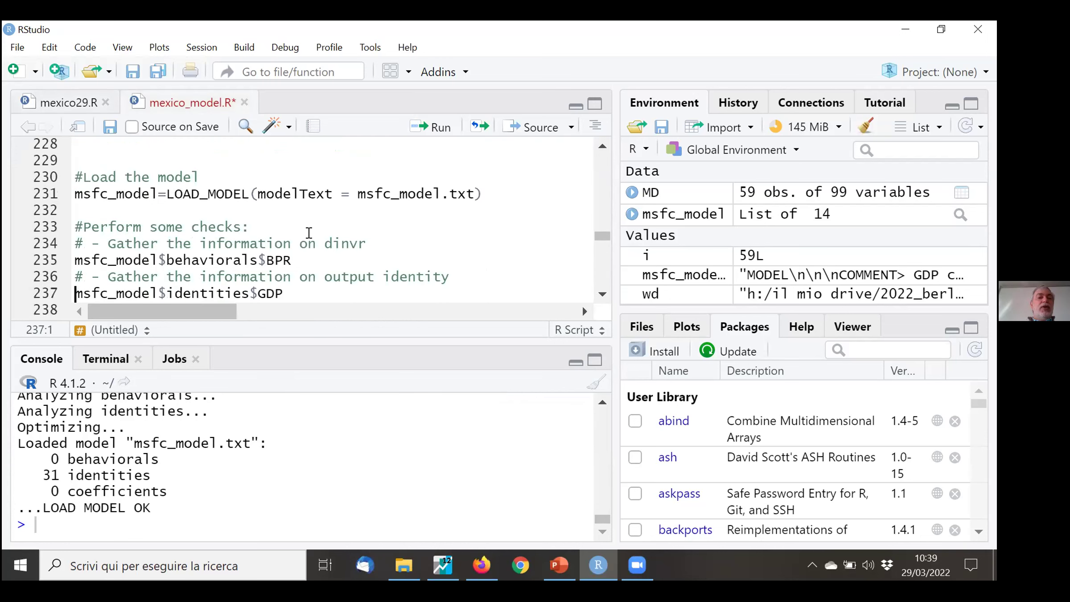
key("ctrl+z")
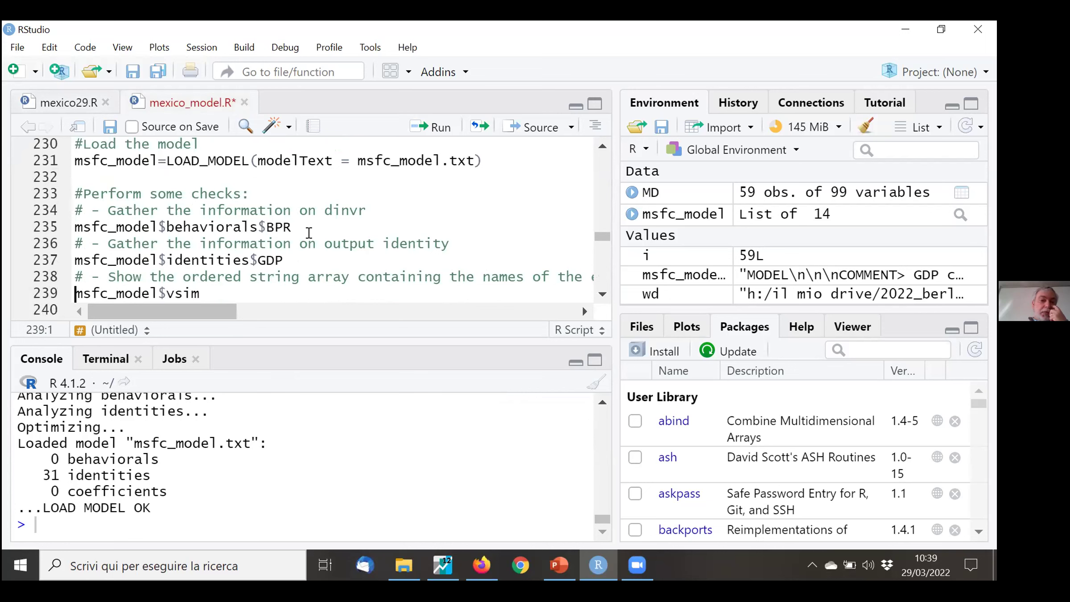
key("ctrl+z")
key("ctrl+z")
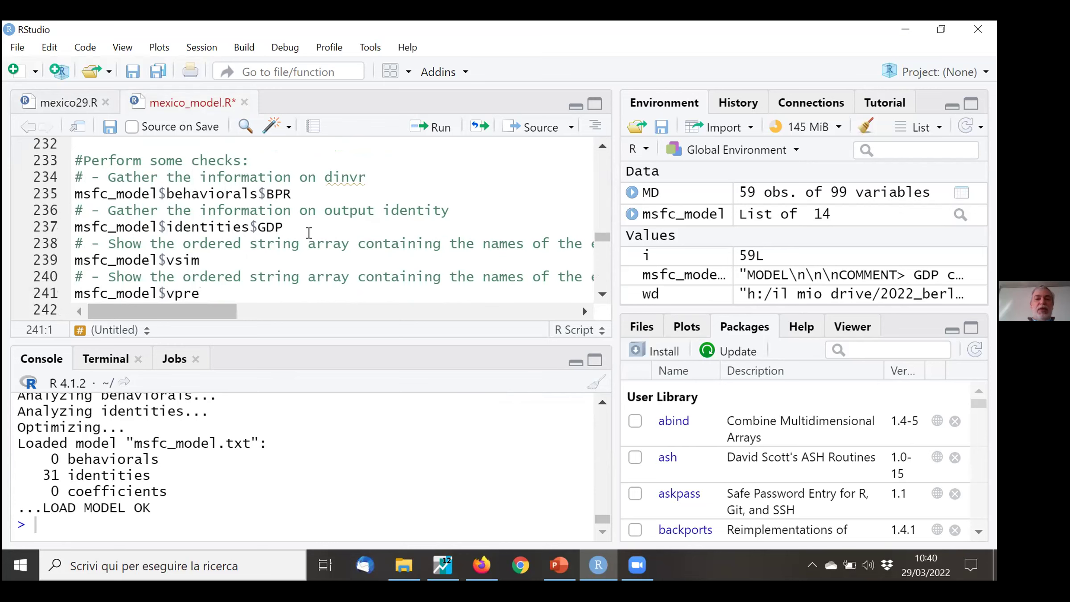
key("alt+Tab")
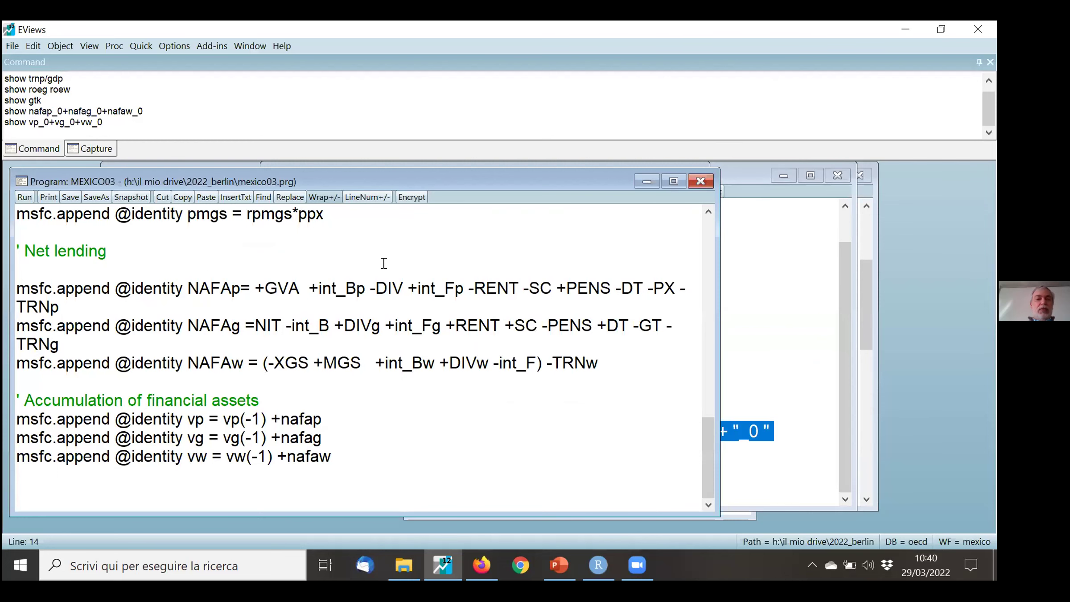
key("alt+Tab")
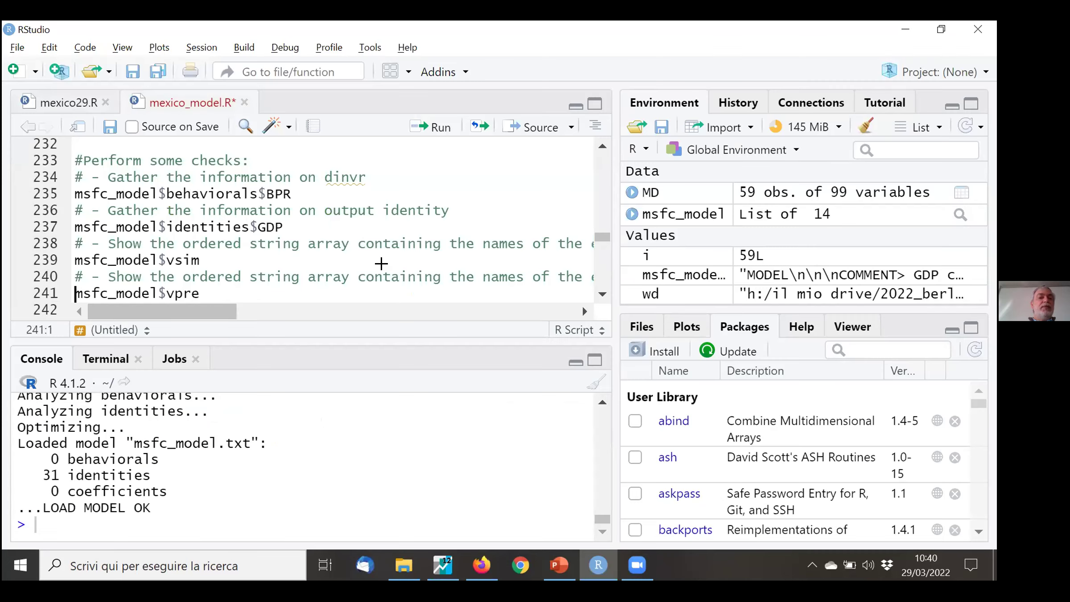
key("Up")
key("Up")
key("Up")
key("Up")
key("Up")
key("Up")
key("Up")
key("Up")
key("Up")
key("Up")
key("Up")
key("Up")
key("Up")
key("Up")
key("Up")
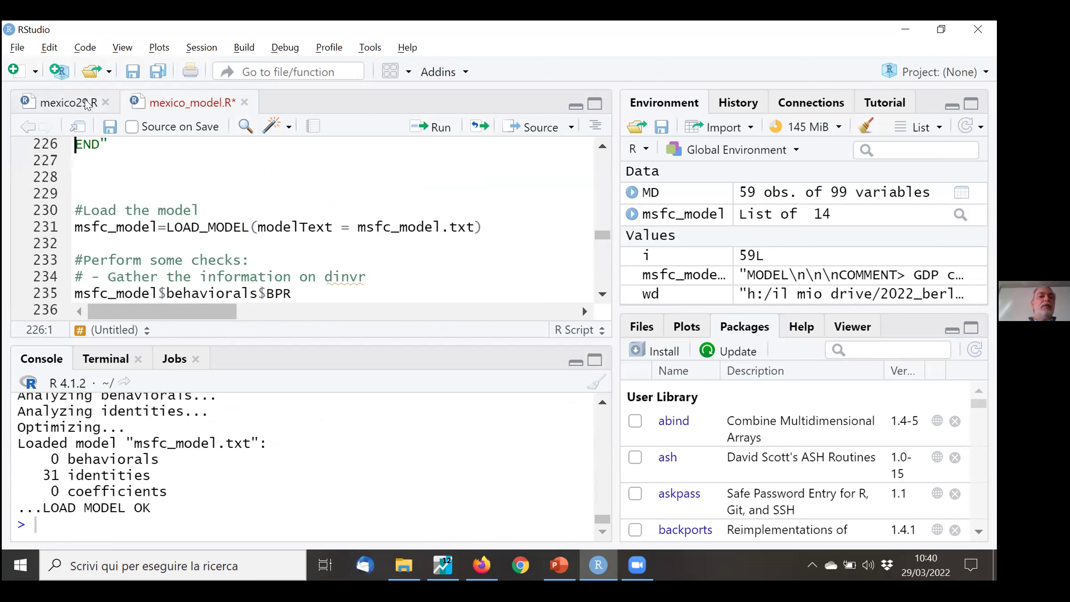
Examine the closing part of mexico29.R, from the net financial assets identities to the LOAD_MODEL line
key("ctrl+shift+End")
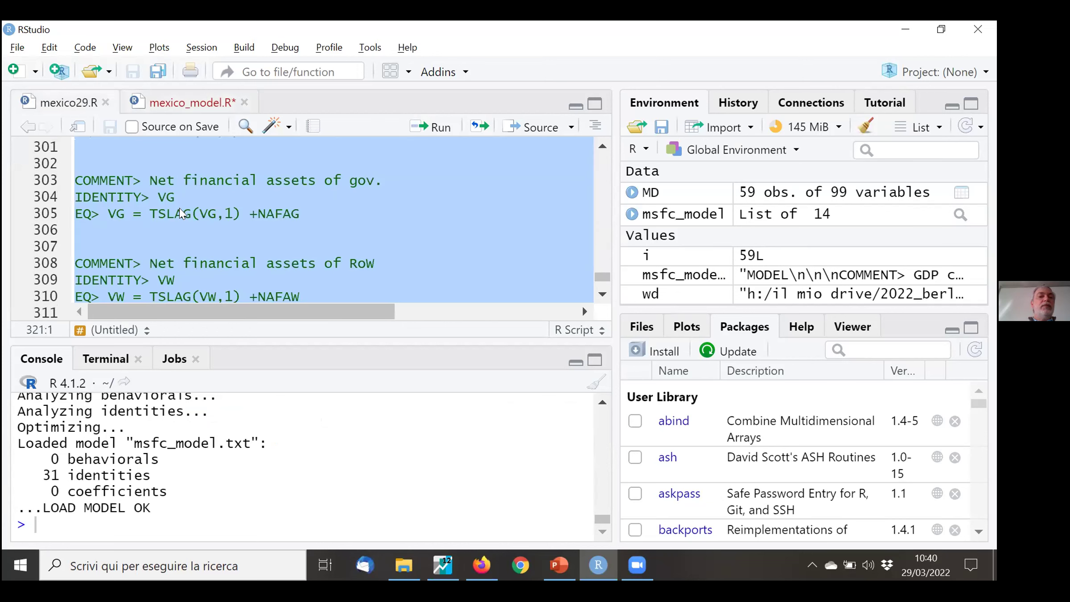
left_click(213, 241)
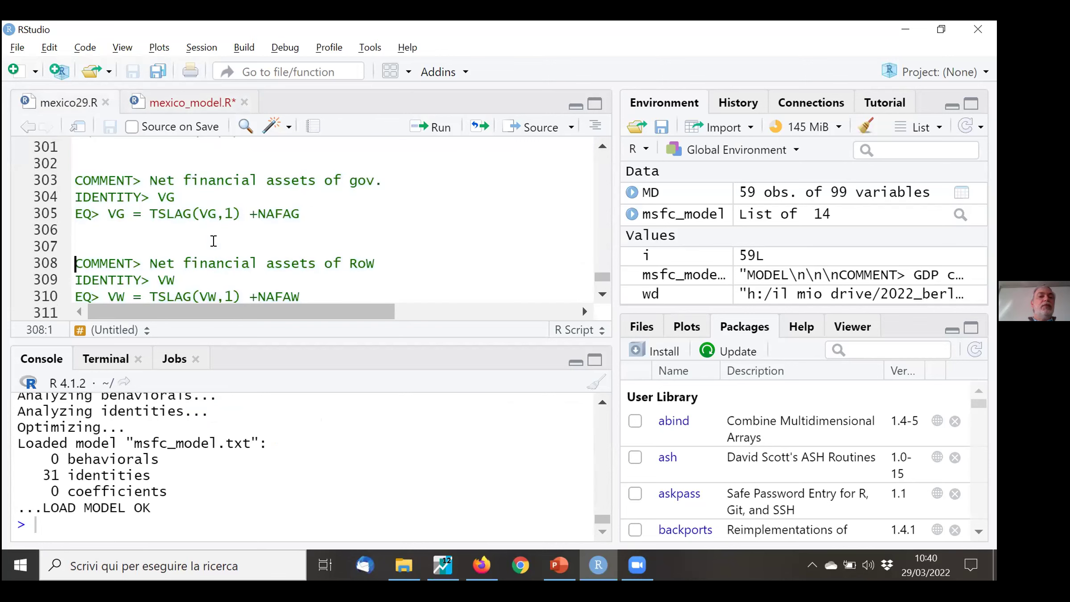
key("ctrl+End")
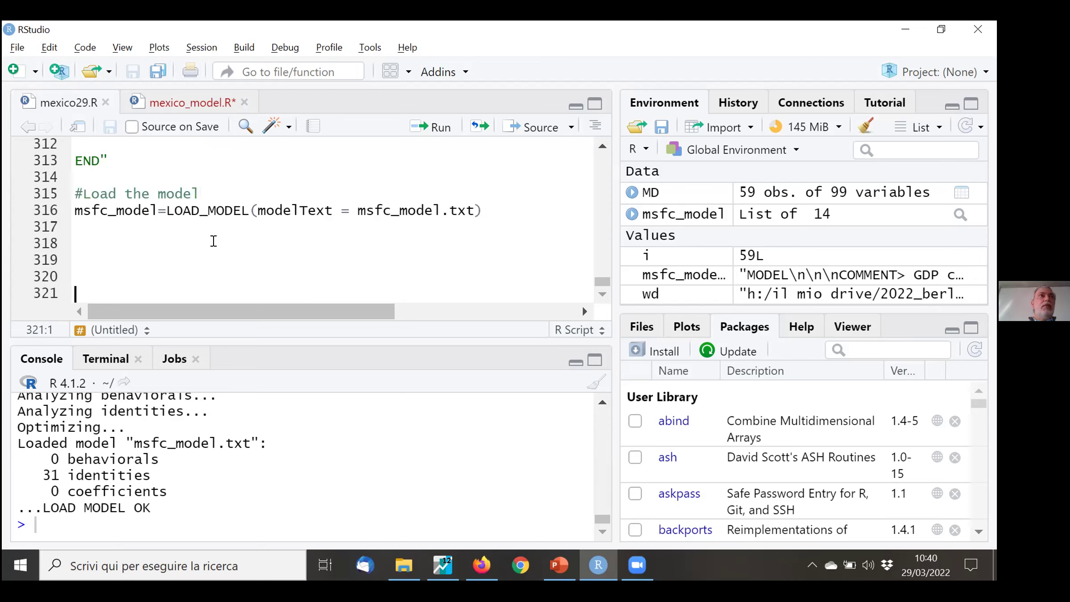
key("Up")
key("Up")
key("Up")
key("Up")
key("Up")
key("Up")
key("Up")
key("Up")
key("Up")
key("Up")
key("Up")
key("Up")
key("Up")
key("Up")
key("Up")
key("Up")
key("Up")
key("Up")
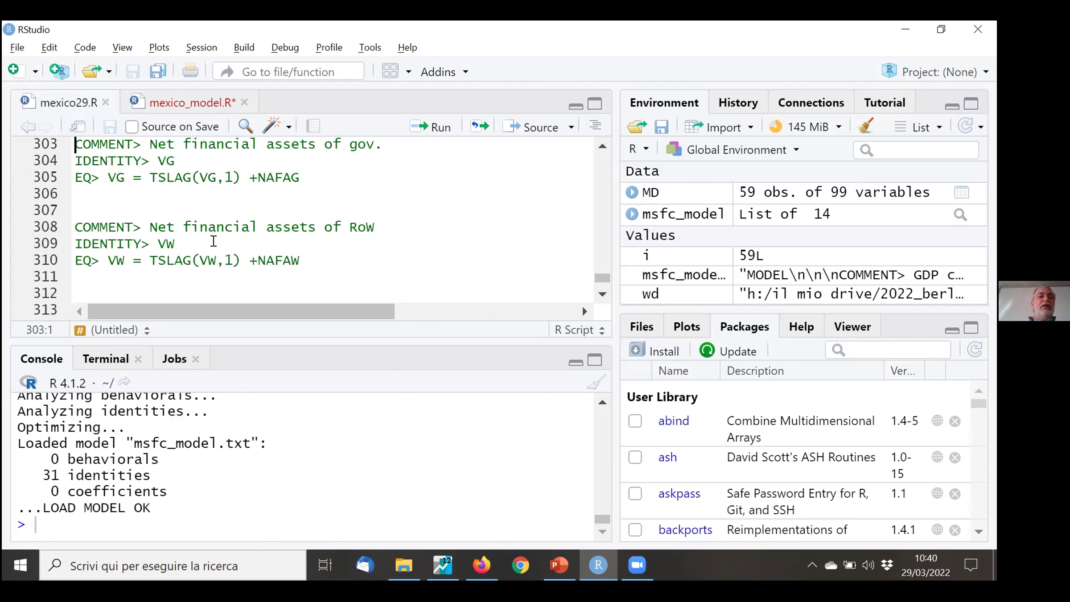
key("Down")
key("Down")
key("Down")
key("Down")
key("Down")
key("Down")
key("Down")
key("Down")
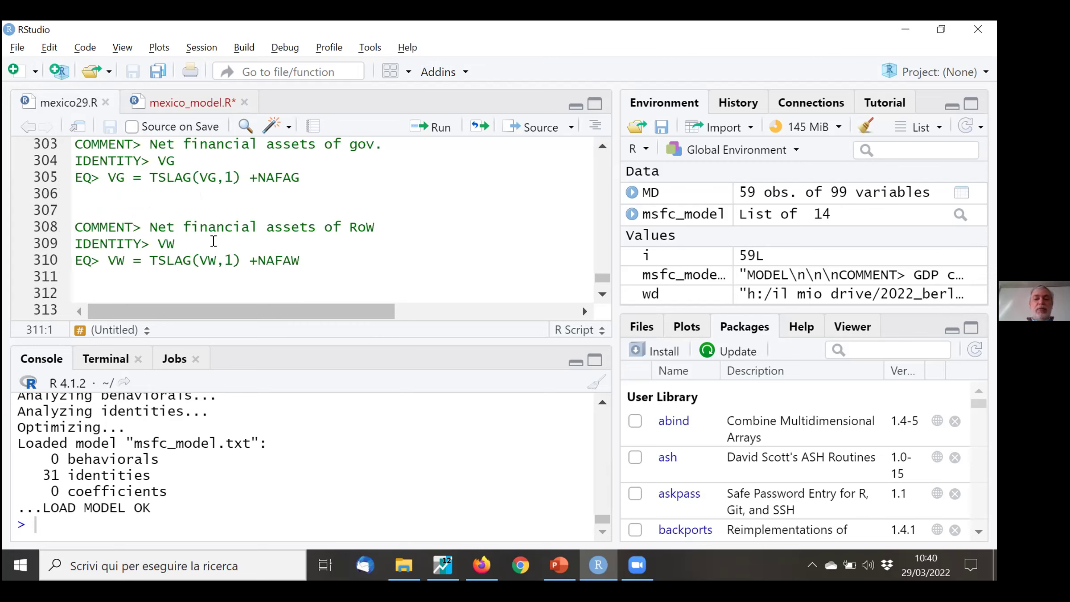
Switch to EViews and display the block structure of the MSFC model
key("alt+Tab")
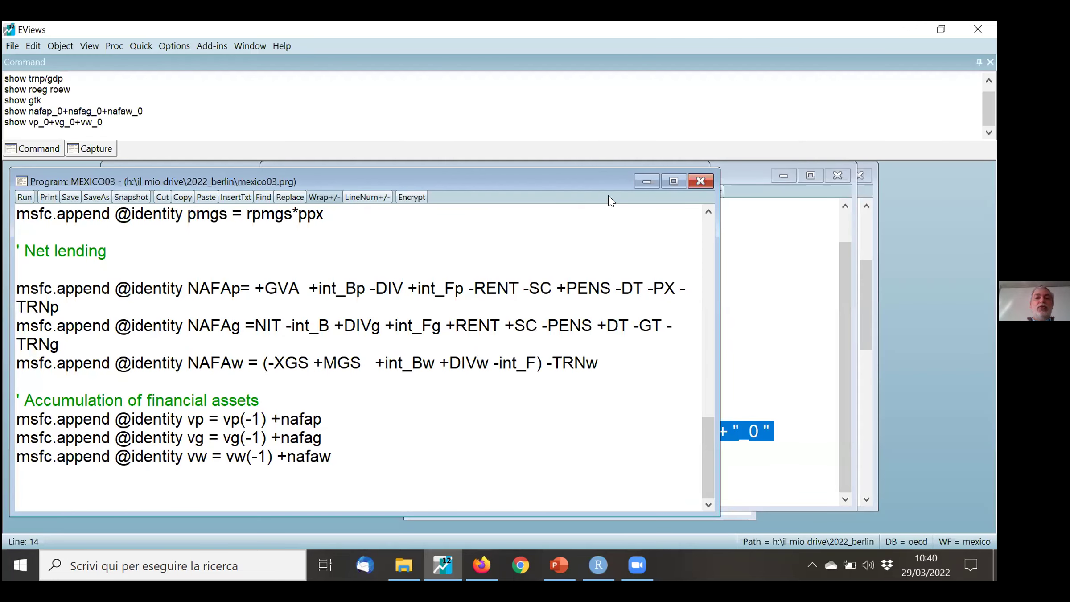
key("alt+w")
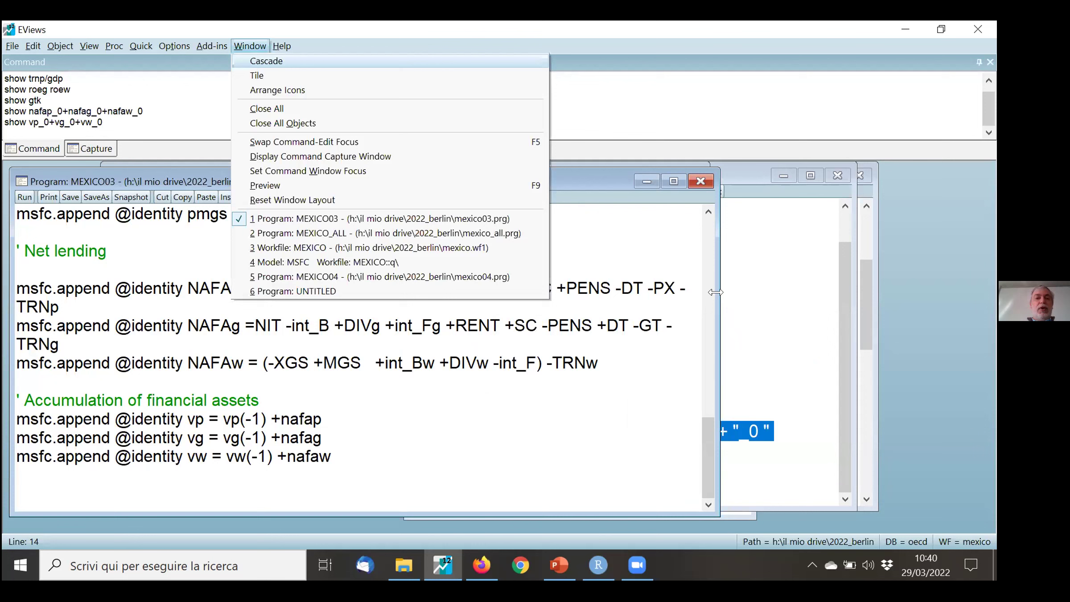
left_click(449, 262)
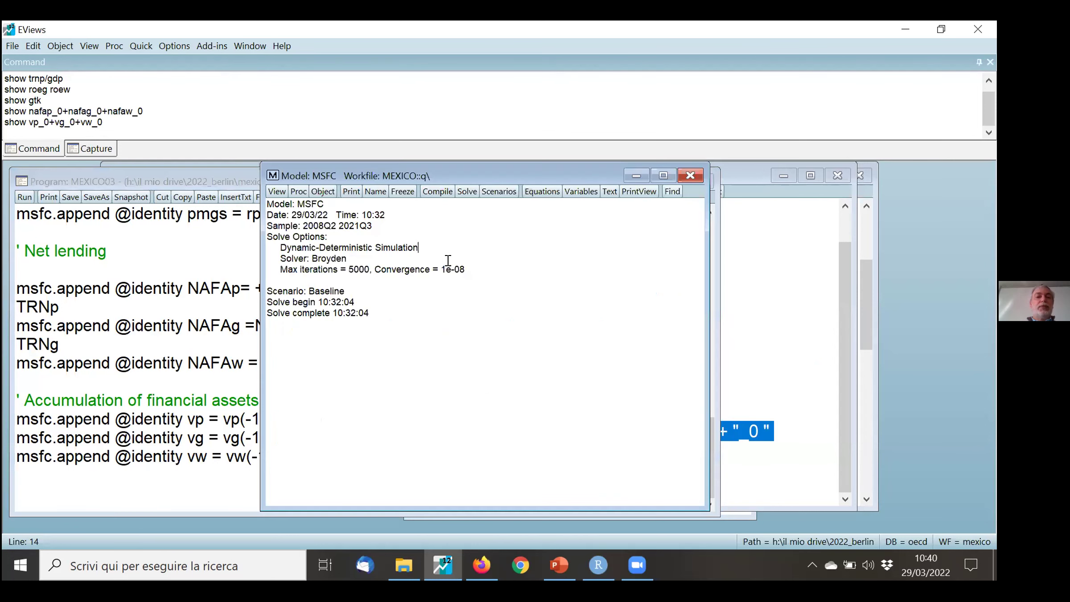
left_click(278, 192)
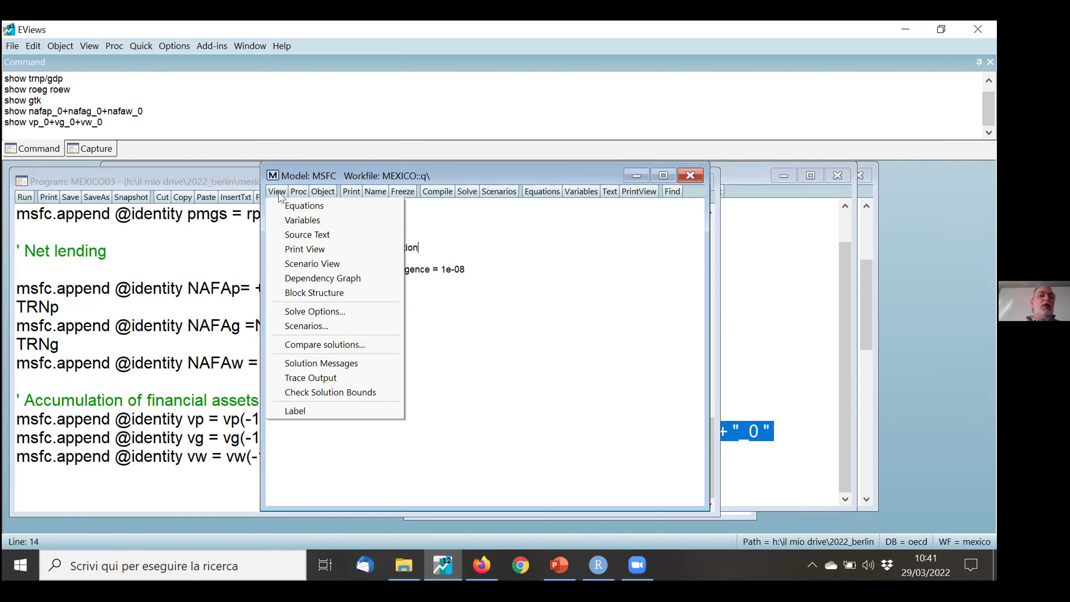
left_click(330, 292)
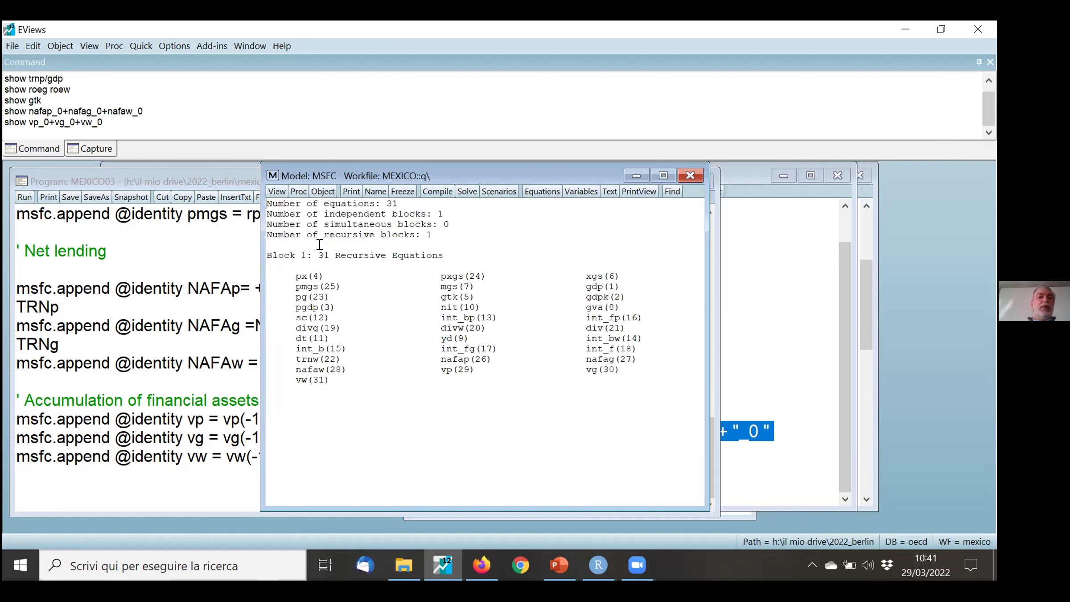
Enlarge the text of the MSFC block structure and widen the model window to fit three columns of variables
left_click(277, 195)
left_click(502, 247)
scroll(466, 357, "up", 3, "ctrl")
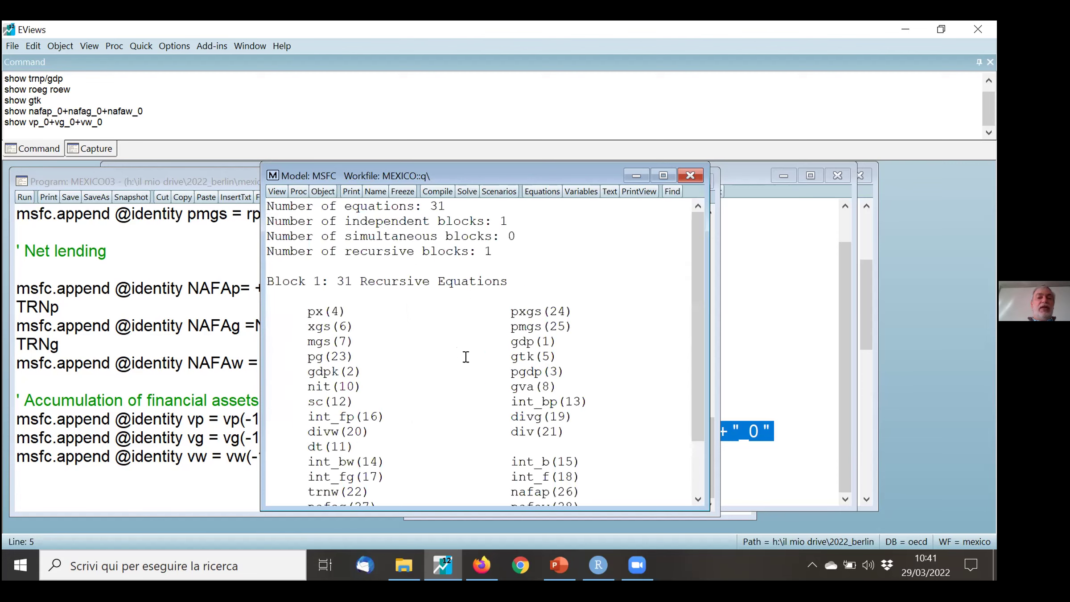
scroll(466, 357, "down", 1, "ctrl")
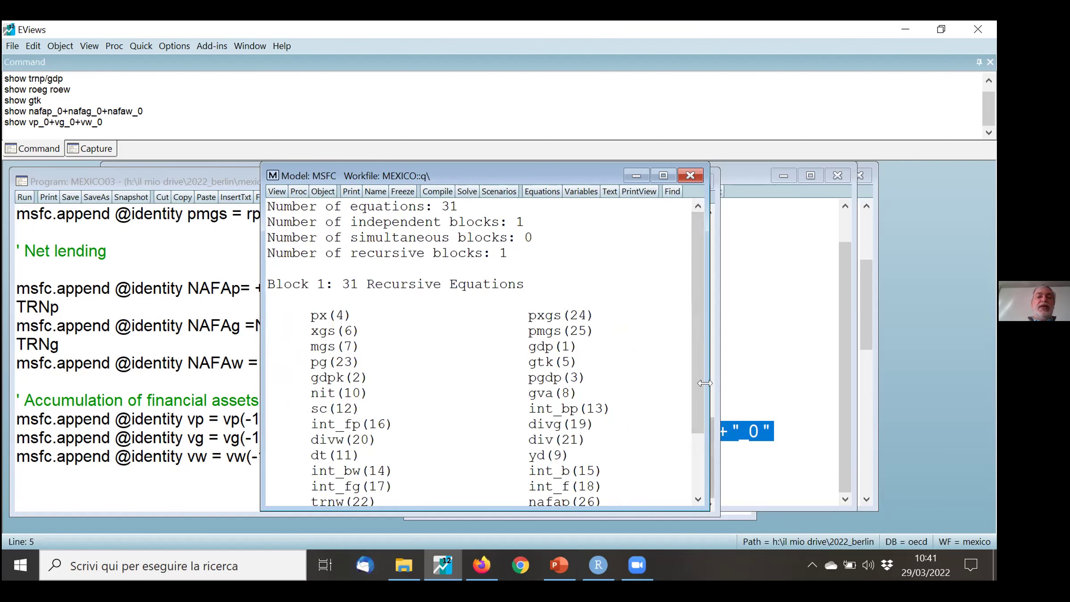
left_click_drag(705, 383, 917, 357)
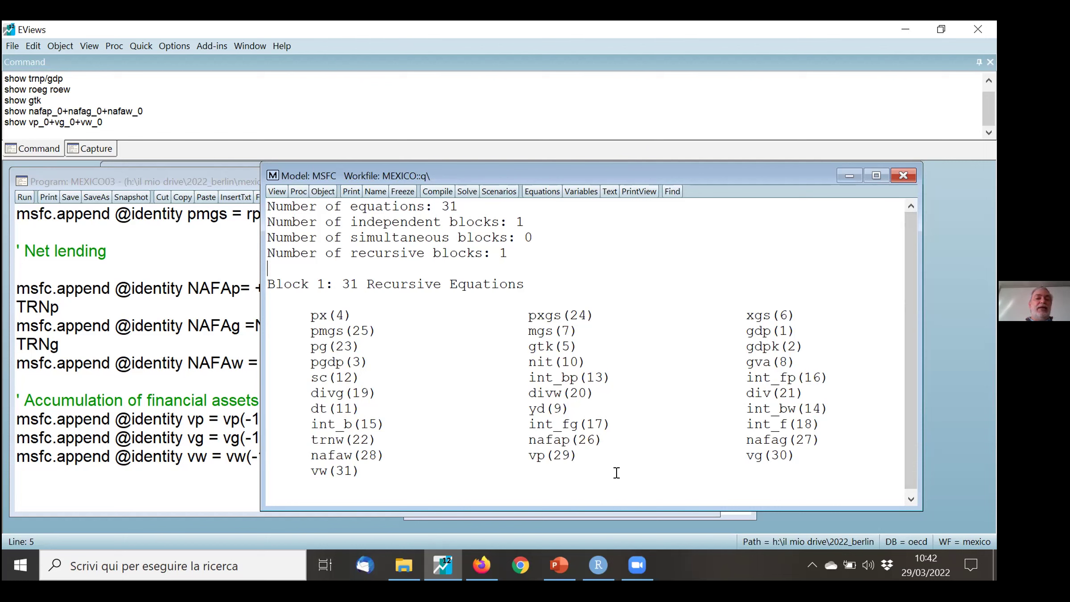
List all MSFC model variables and show the variables that PX depends on in the dependency tree
left_click(273, 193)
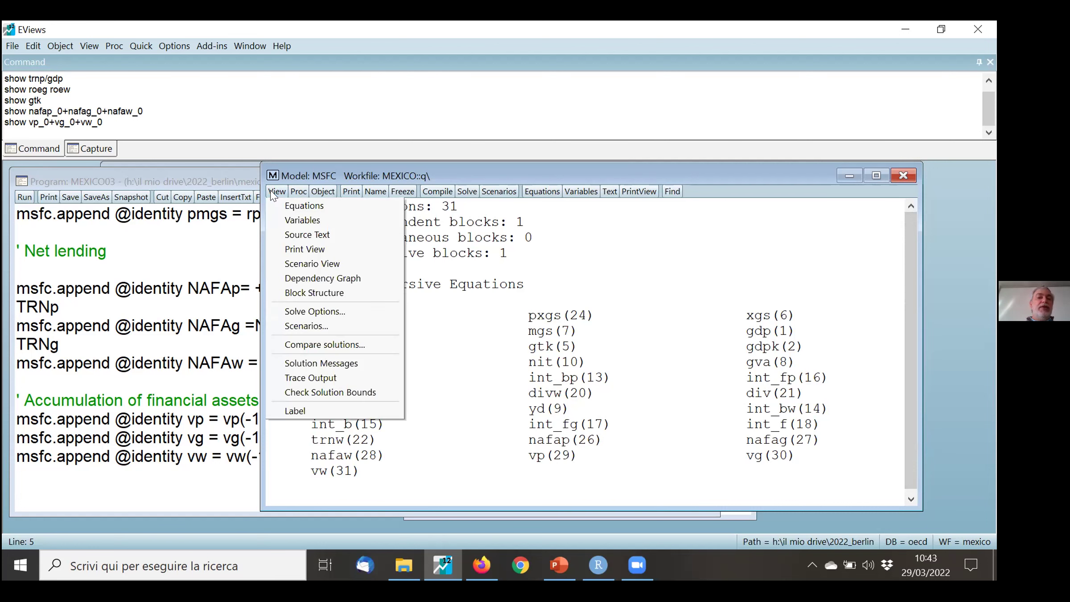
key("Down")
key("Down")
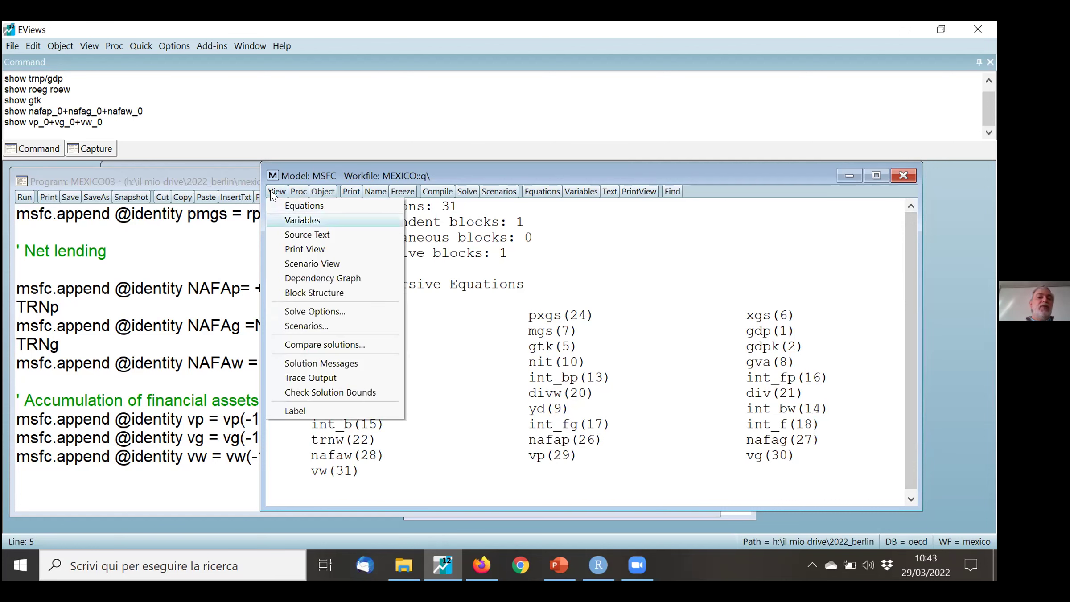
key("Return")
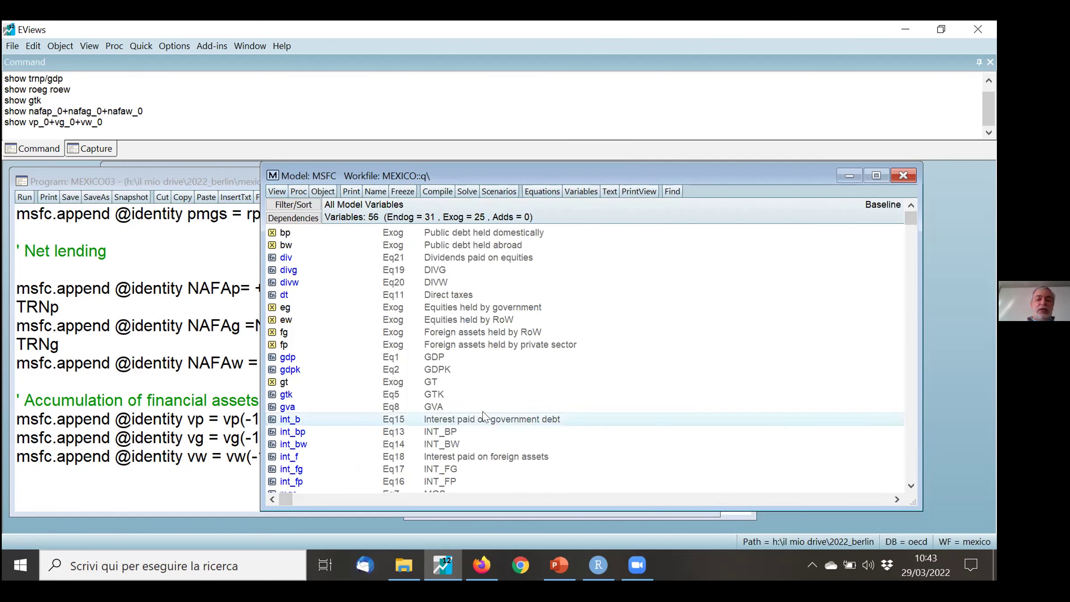
scroll(485, 416, "down", 2)
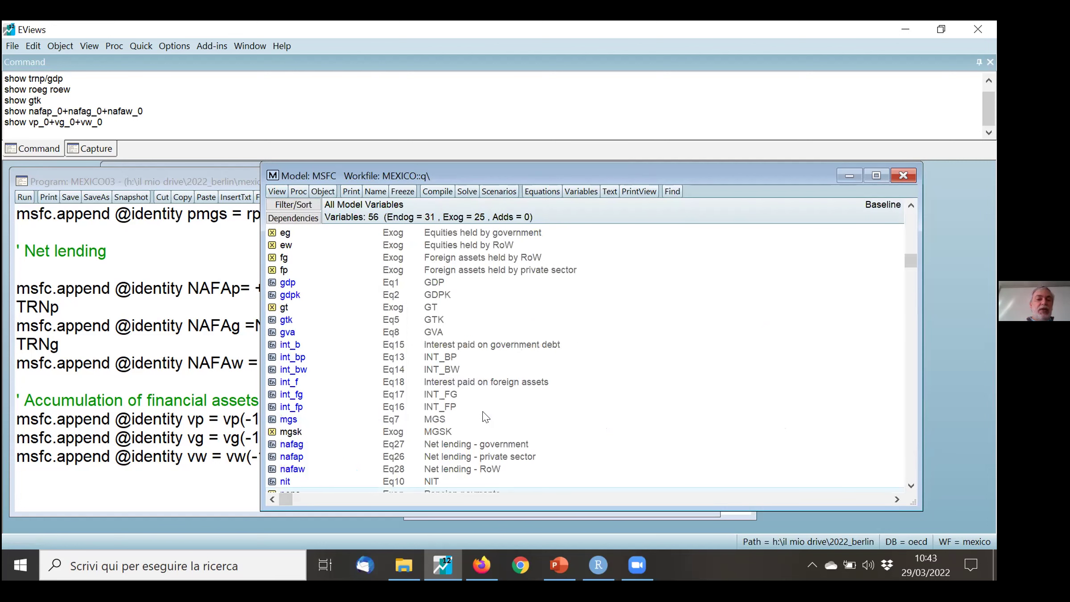
scroll(485, 416, "down", 3)
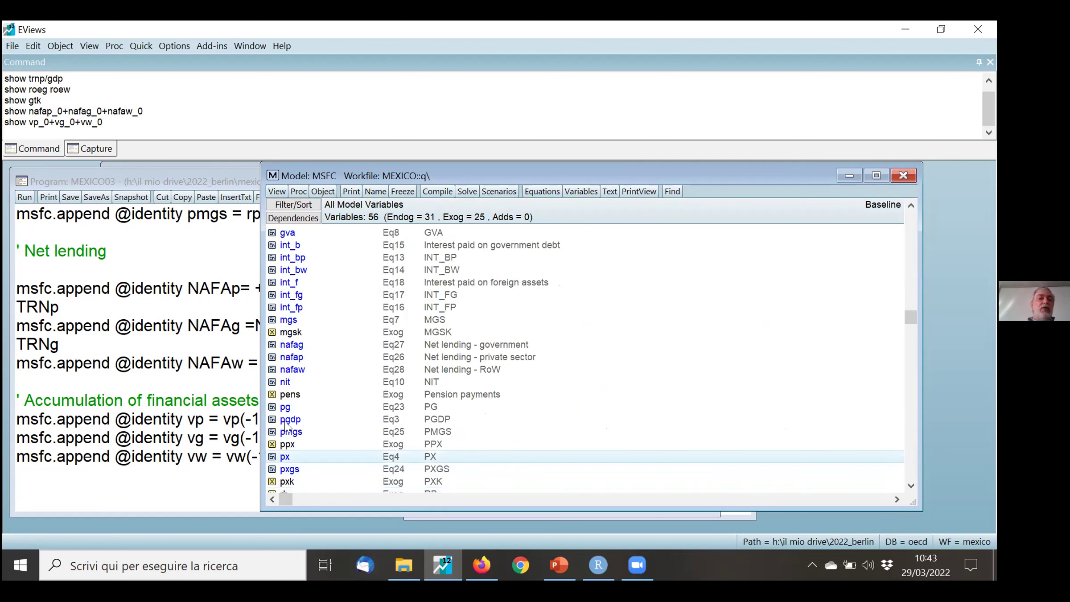
left_click(307, 218)
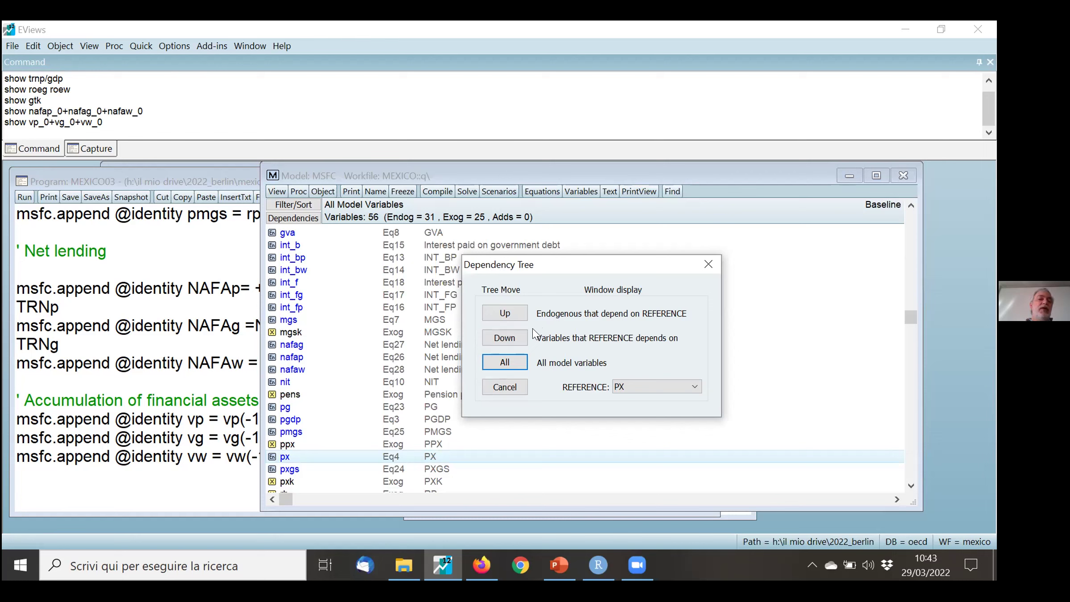
left_click(511, 342)
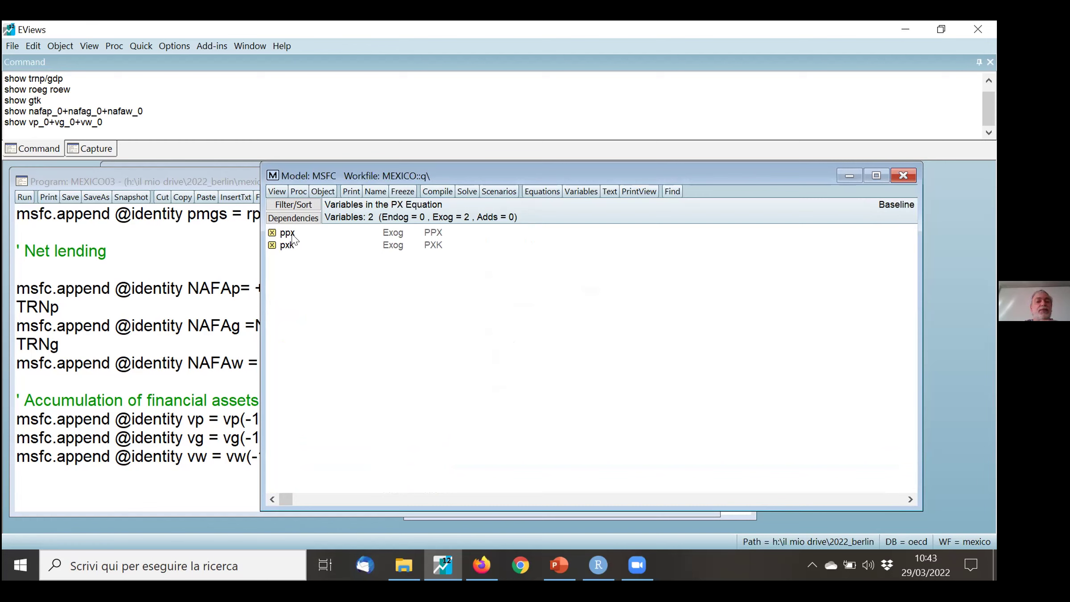
Trace the endogenous variables that depend on PXK, and those that depend on PX, in the dependency tree
left_click(289, 245)
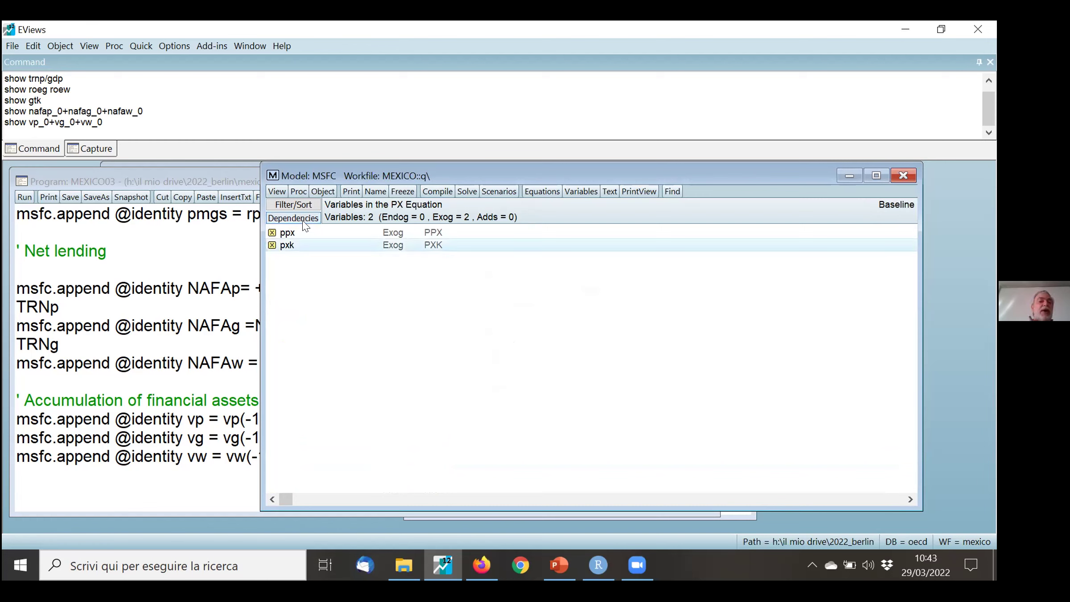
left_click(305, 219)
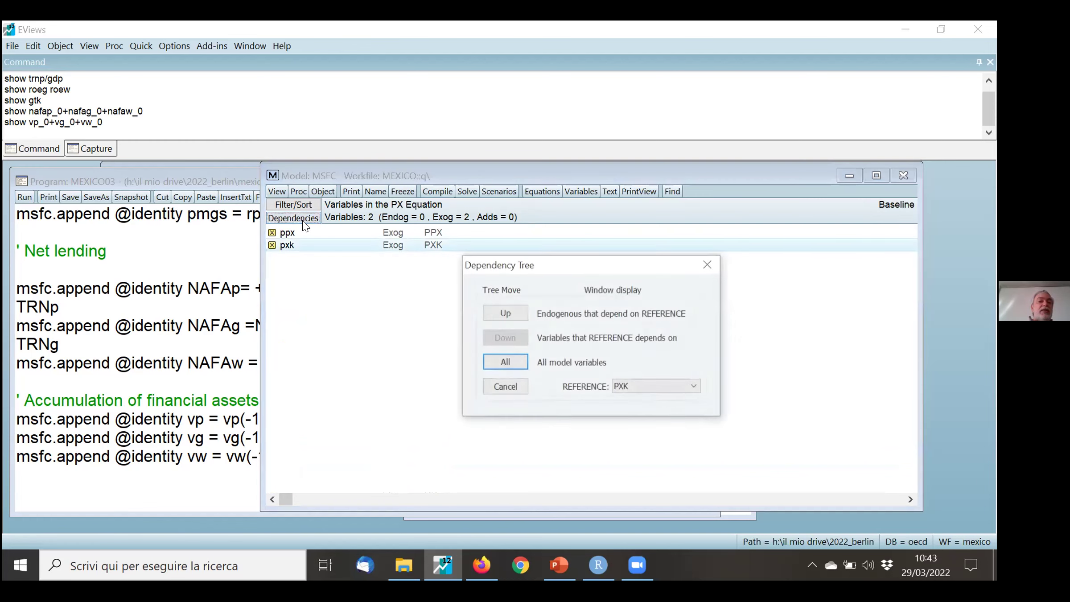
left_click(512, 312)
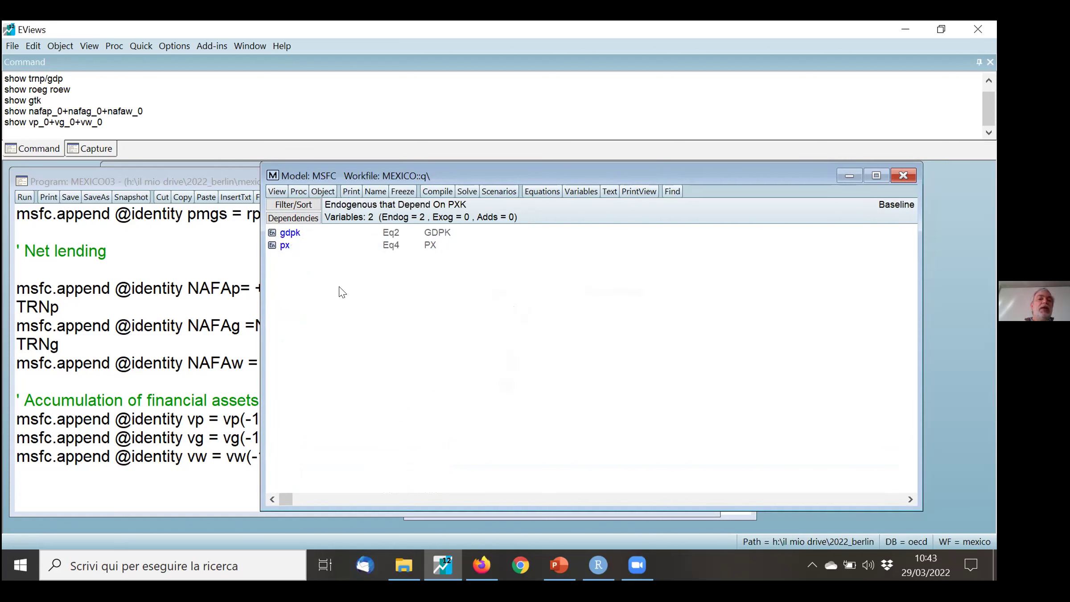
left_click(284, 245)
left_click(294, 218)
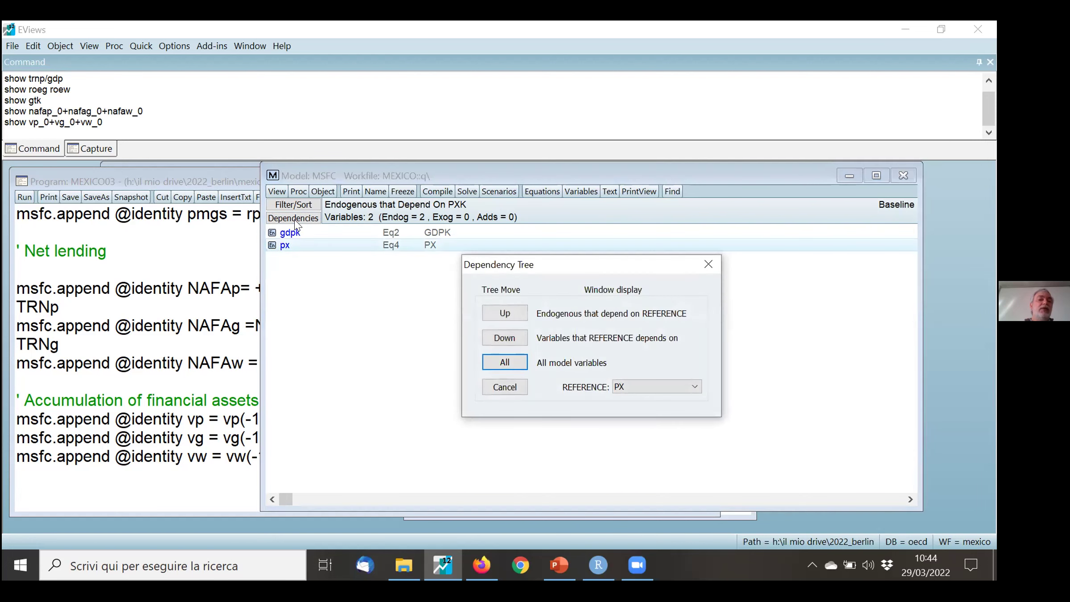
left_click(519, 313)
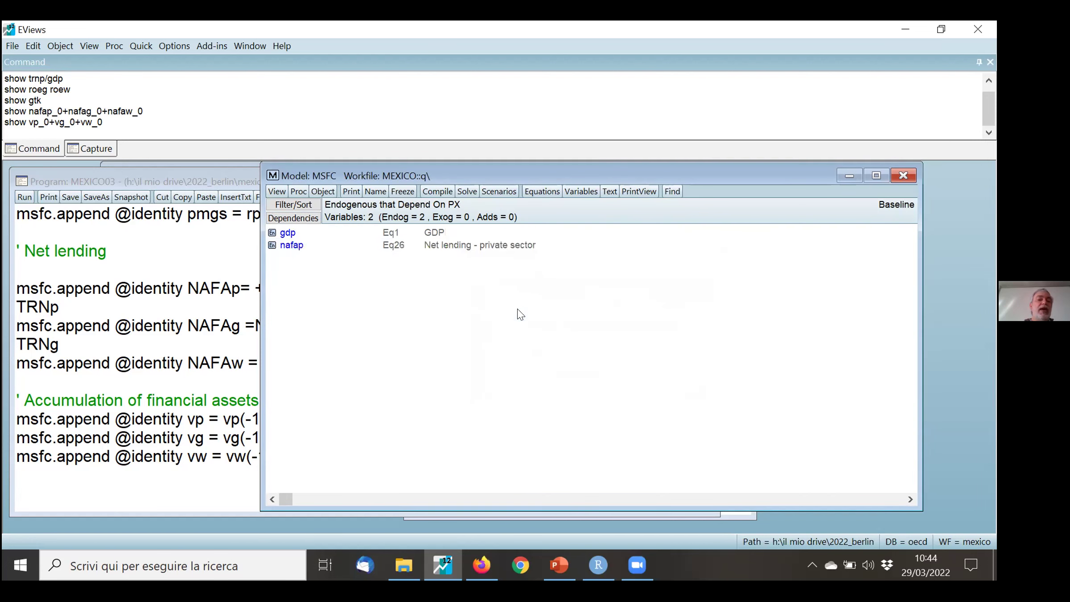
Trace the endogenous variables that depend on NAFAP, and those that depend on VP, in the dependency tree
left_click(297, 247)
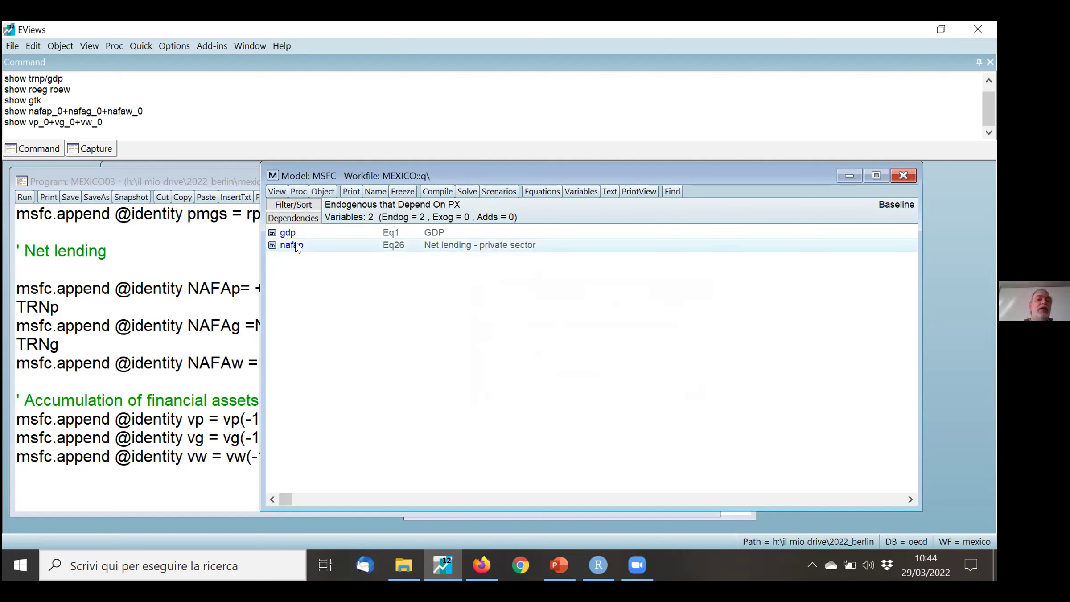
left_click(307, 218)
left_click(517, 317)
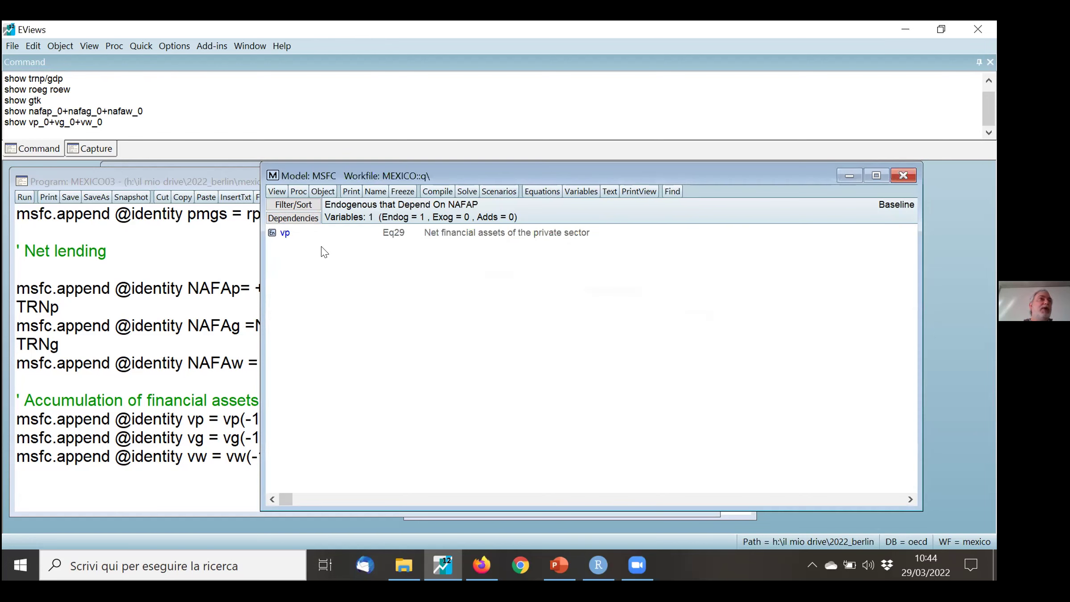
left_click(282, 234)
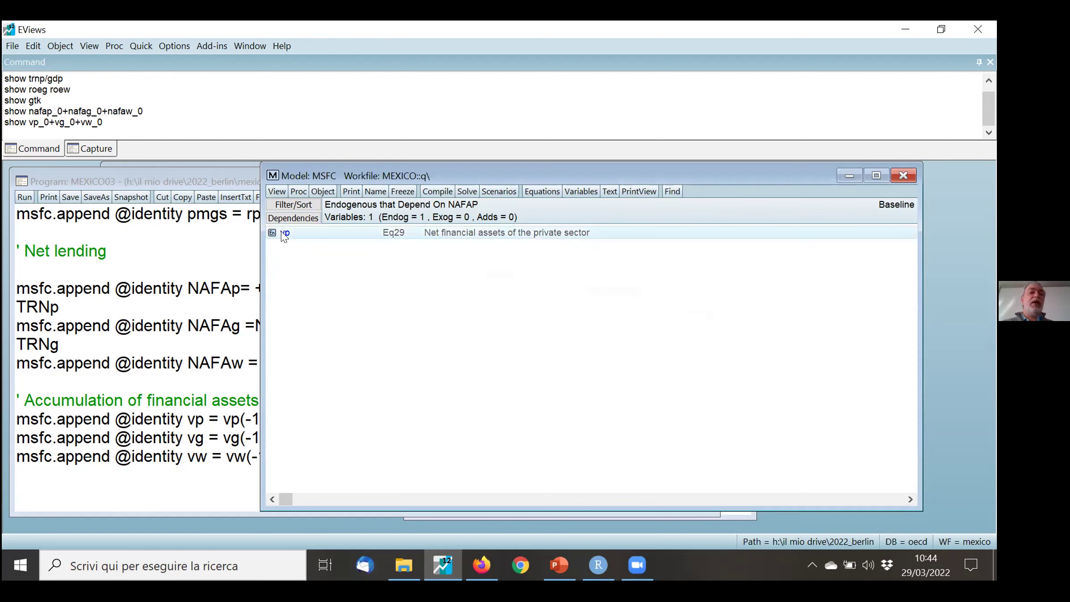
left_click(302, 218)
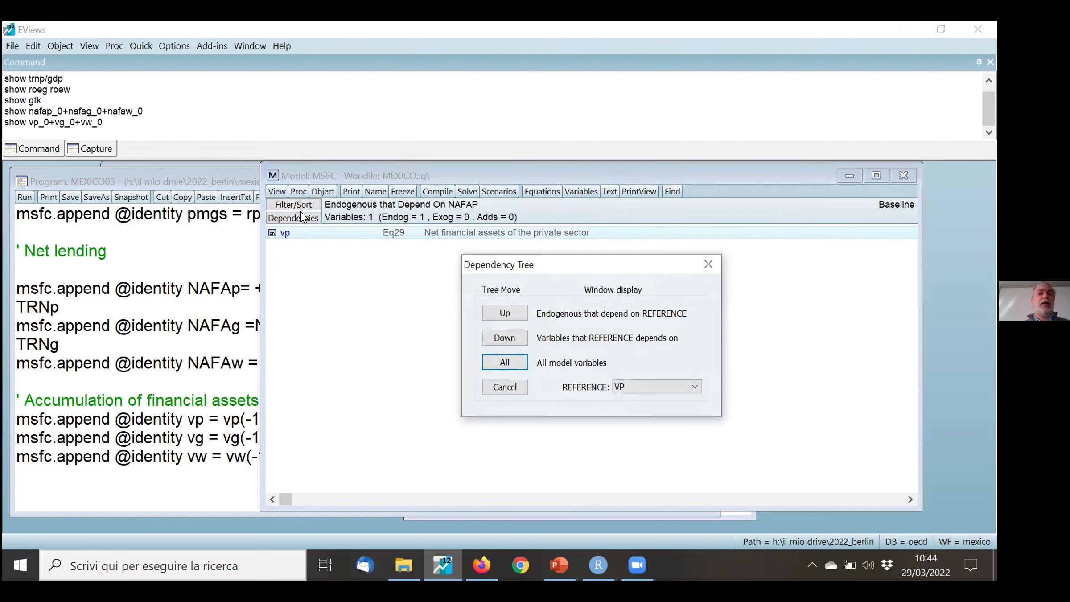
left_click(506, 314)
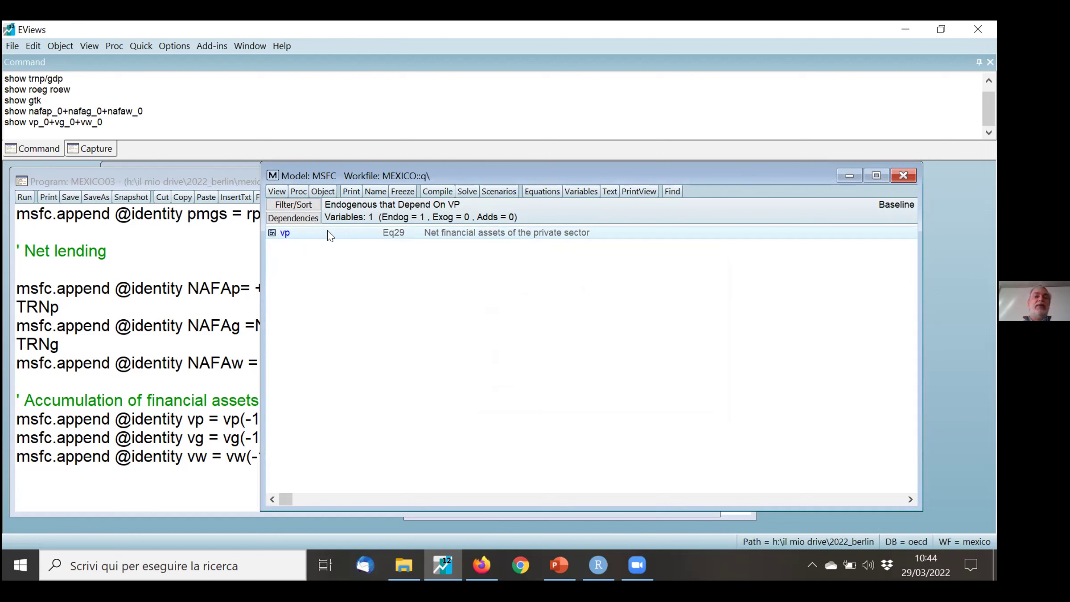
Display the dependency graph of the MSFC model and examine its links between variables
left_click(281, 193)
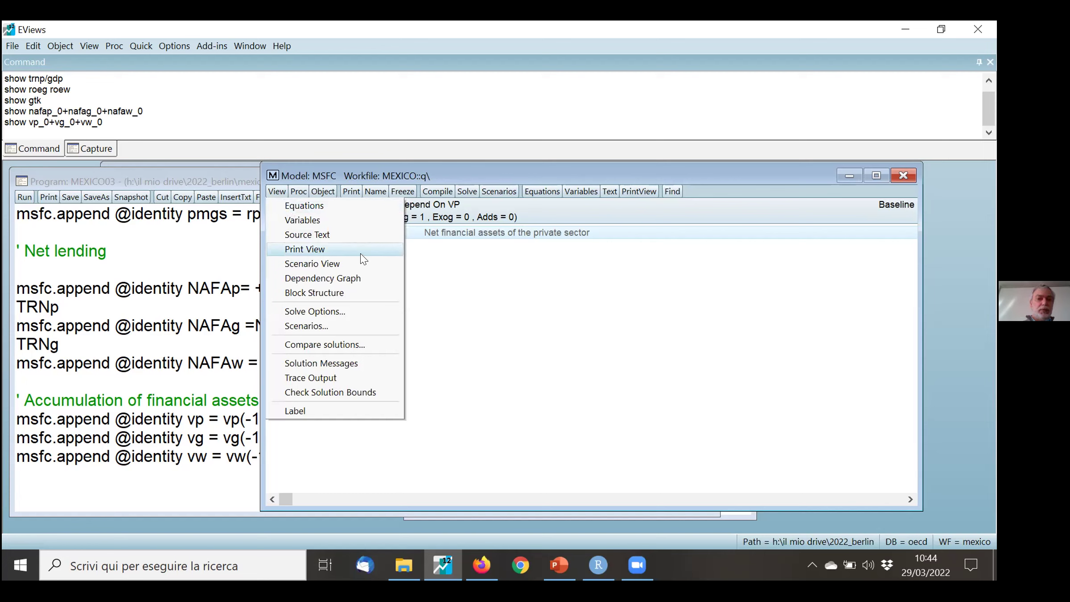
left_click(366, 279)
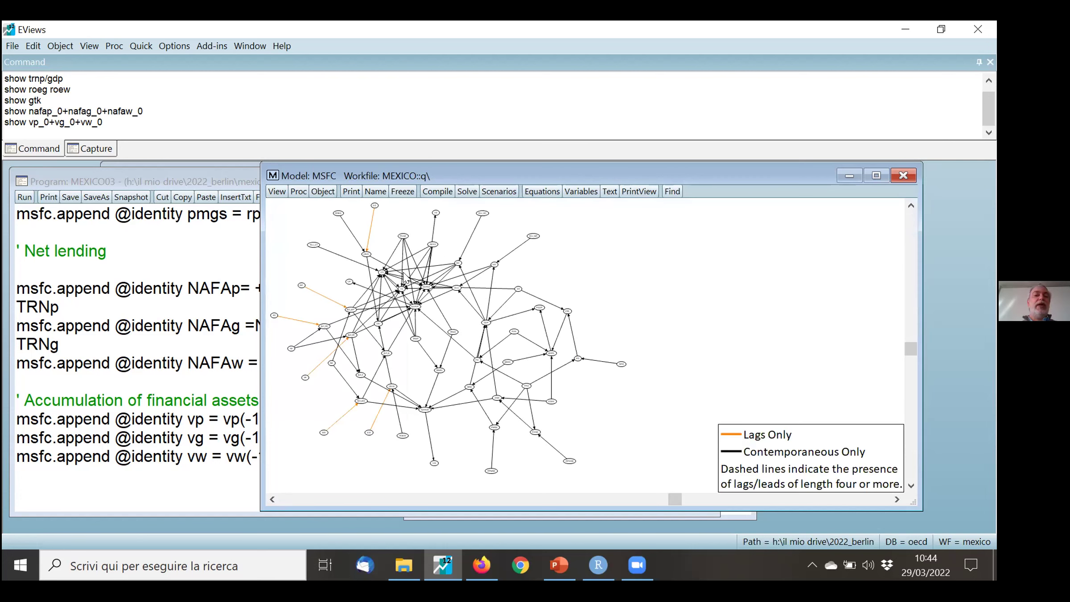
left_click(401, 291)
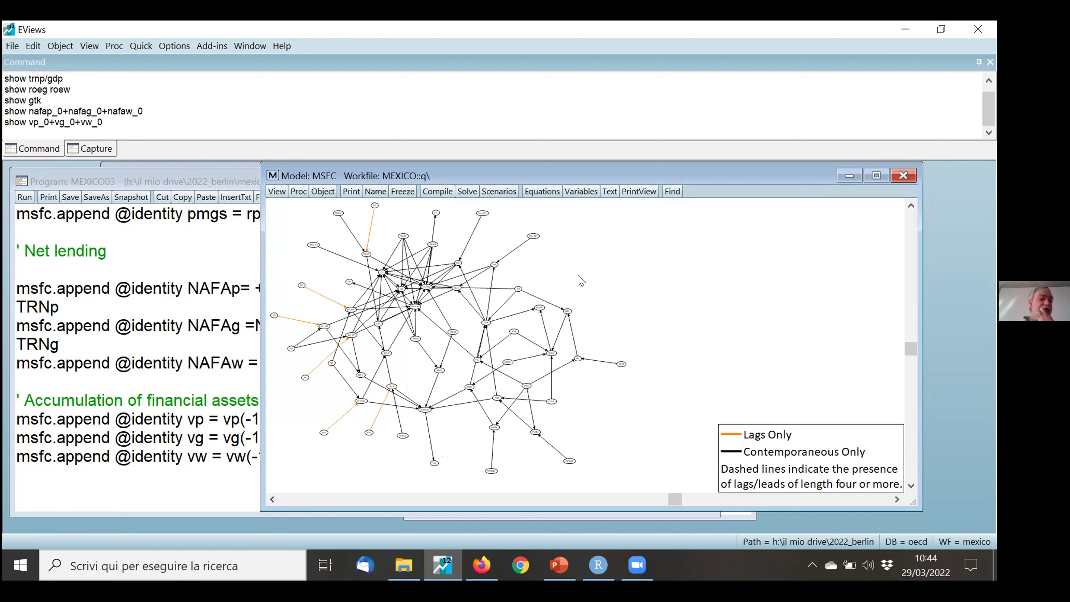
left_click(485, 323)
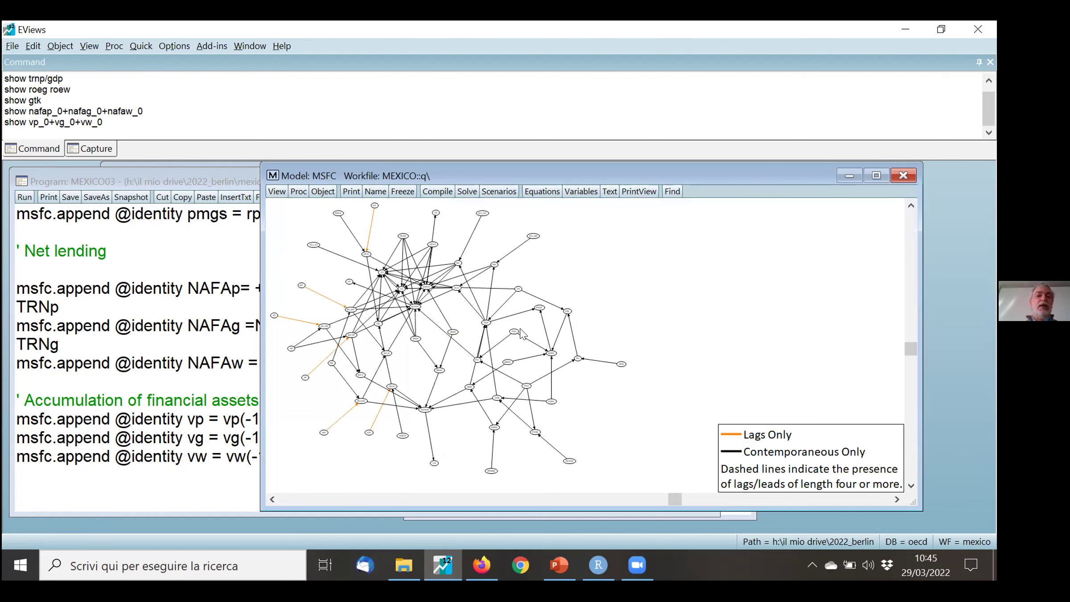
Switch to RStudio and run only the msfc_model$identities$GDP line of mexico_model.R
key("alt+Tab")
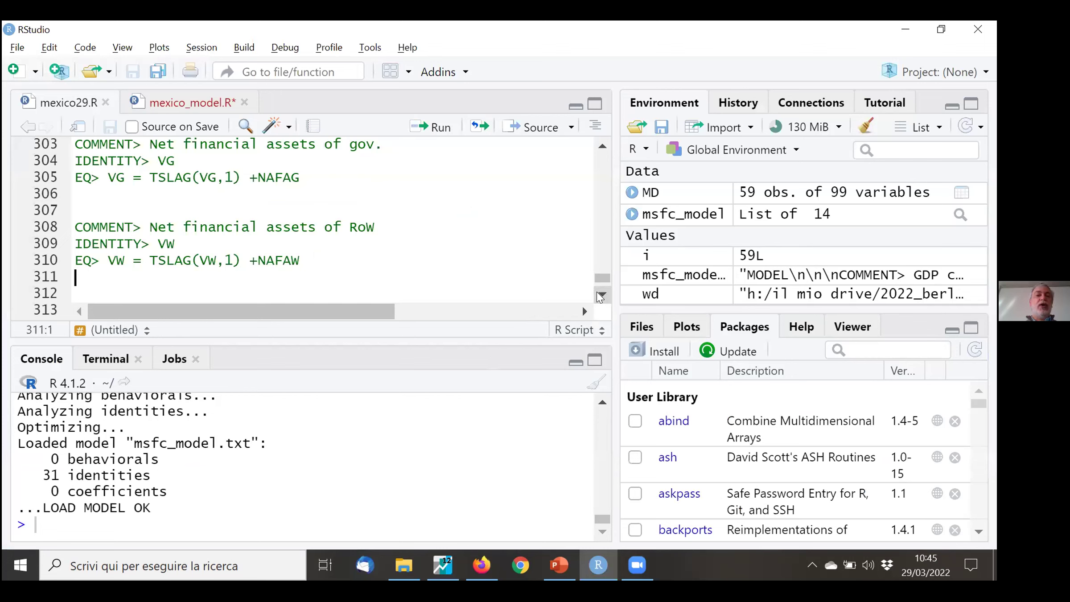
left_click(528, 294)
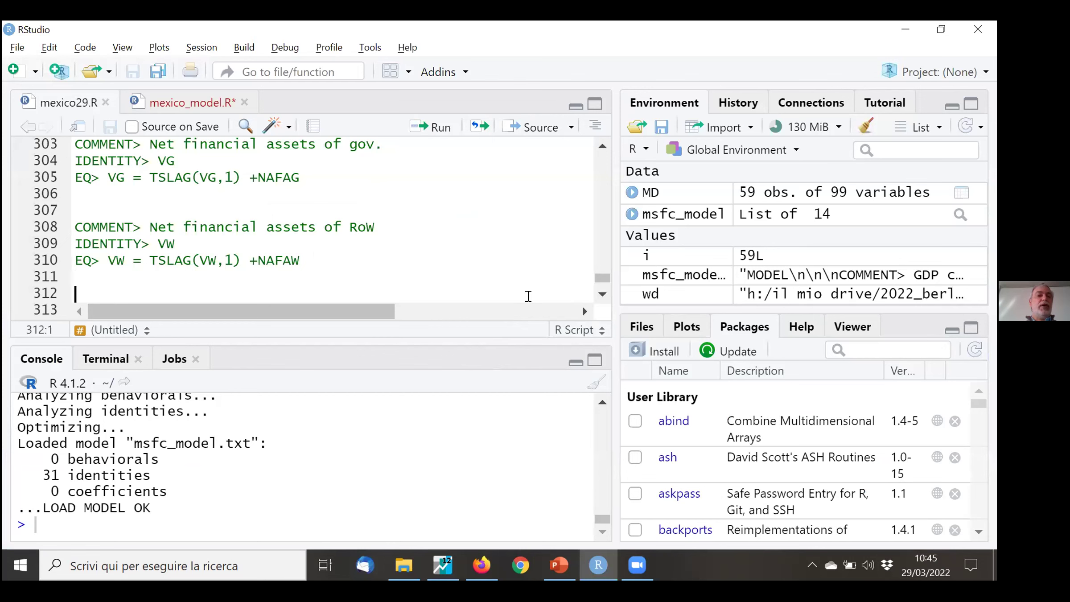
left_click(195, 101)
left_click(308, 202)
key("Down")
key("Down")
key("Down")
key("Down")
key("Down")
key("Down")
key("Down")
key("Down")
key("Down")
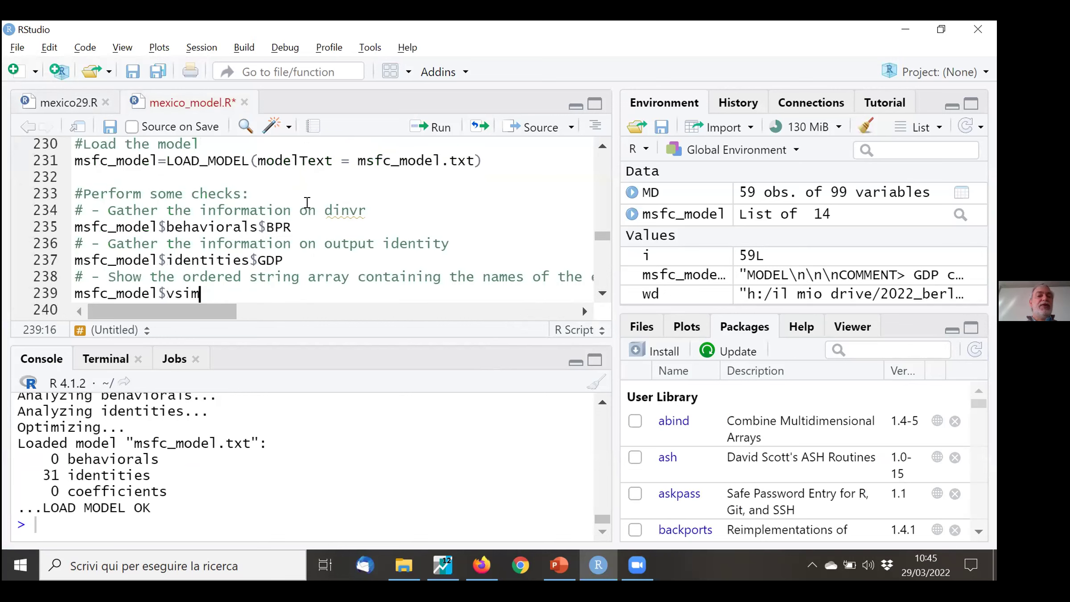
key("Up")
key("Up")
key("Home")
key("shift+End")
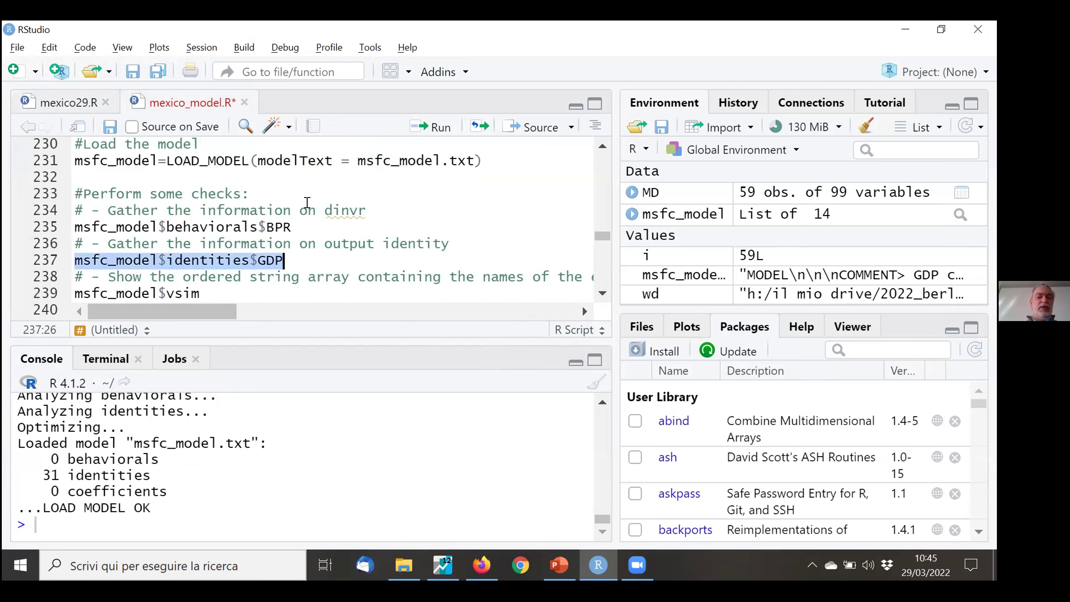
key("ctrl+Return")
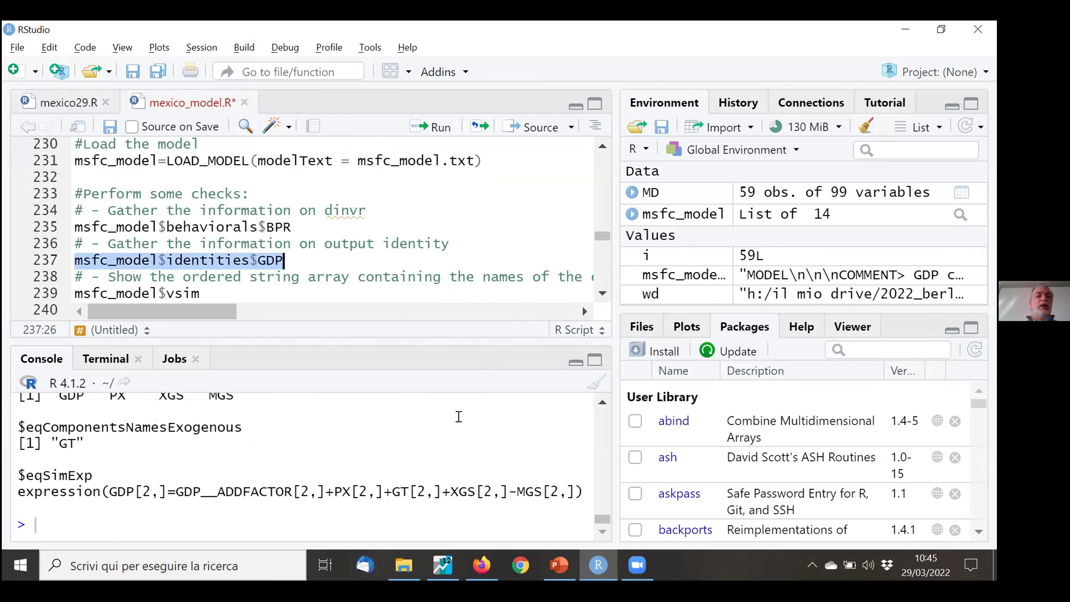
Examine the console output for the GDP identity, from the model loading summary down to its simulation expression
left_click(601, 403)
left_click(602, 404)
left_click(597, 404)
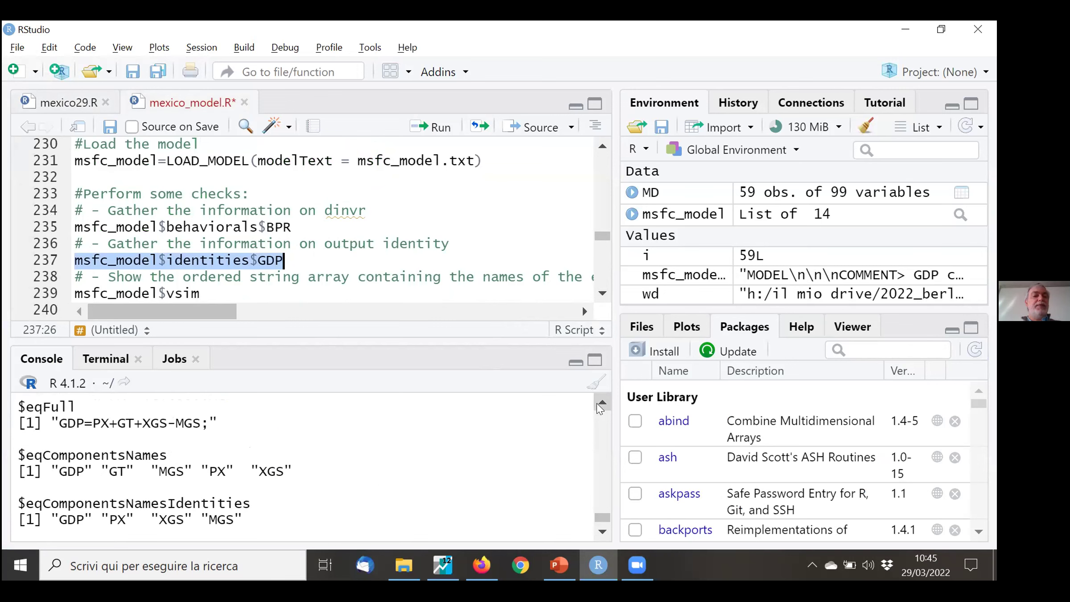
left_click(597, 404)
left_click(598, 403)
left_click(597, 403)
left_click(597, 404)
left_click(597, 403)
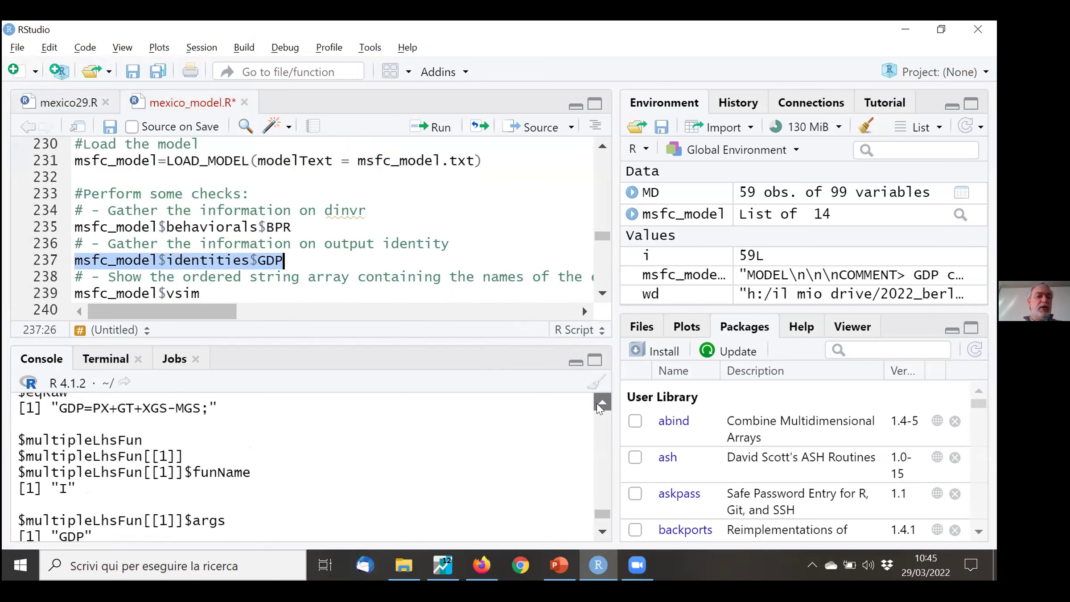
left_click(595, 360)
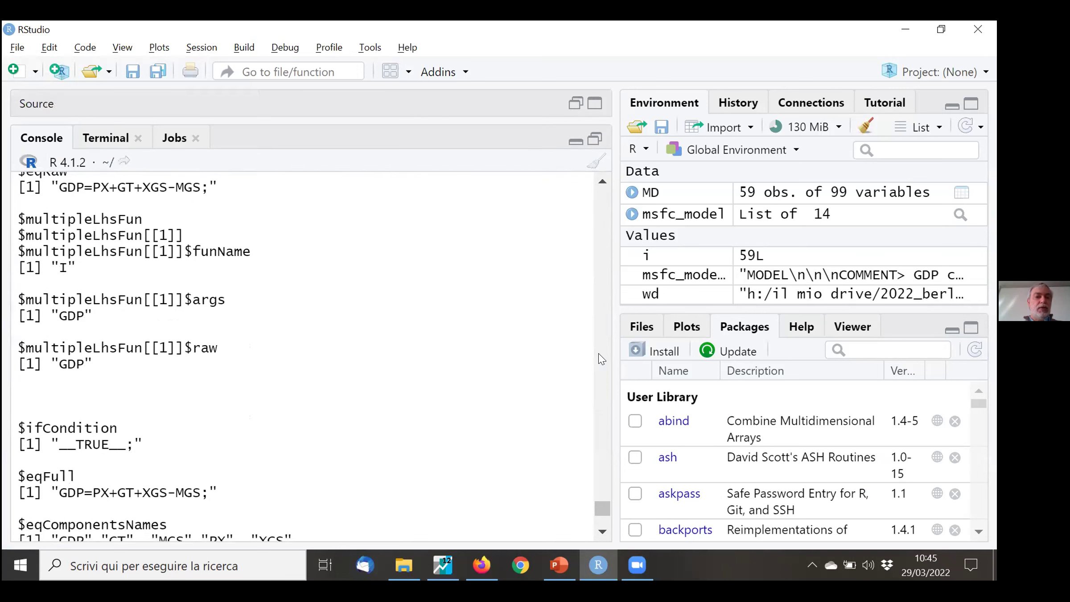
left_click(602, 182)
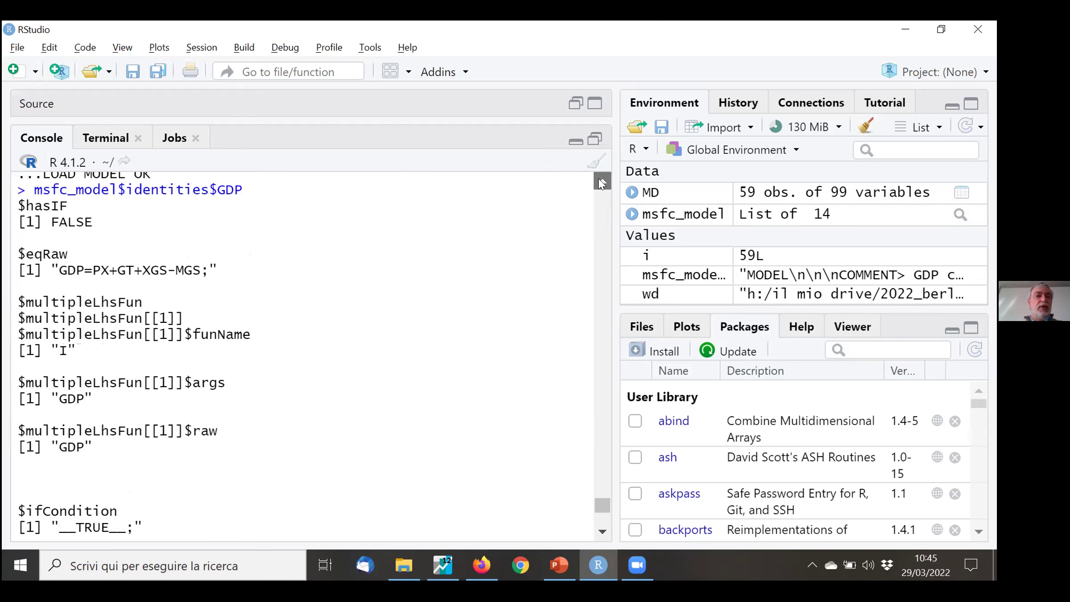
left_click(602, 182)
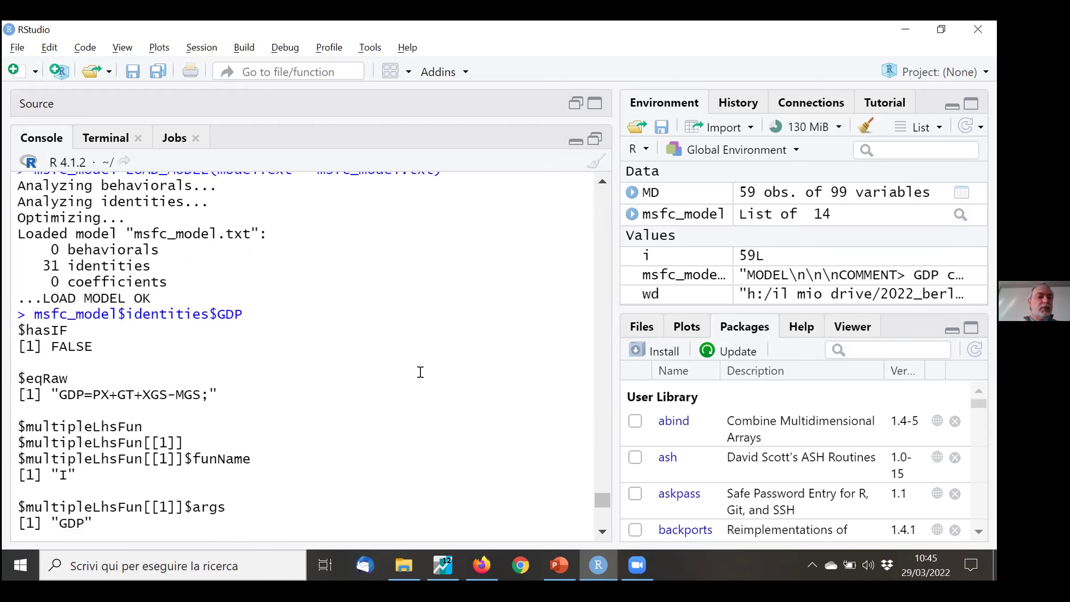
left_click(603, 532)
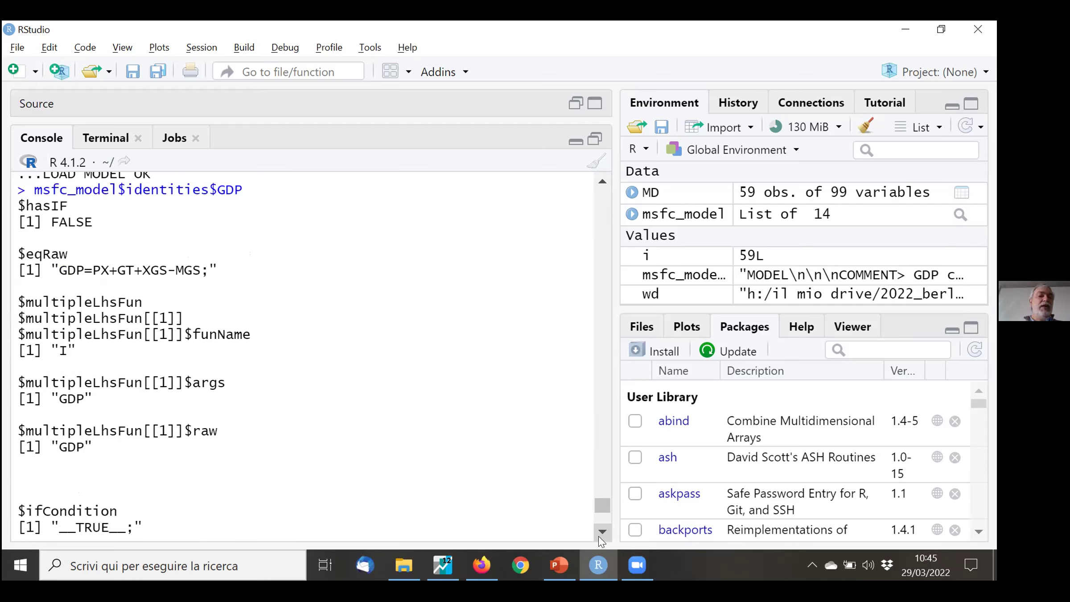
scroll(602, 541, "down", 5)
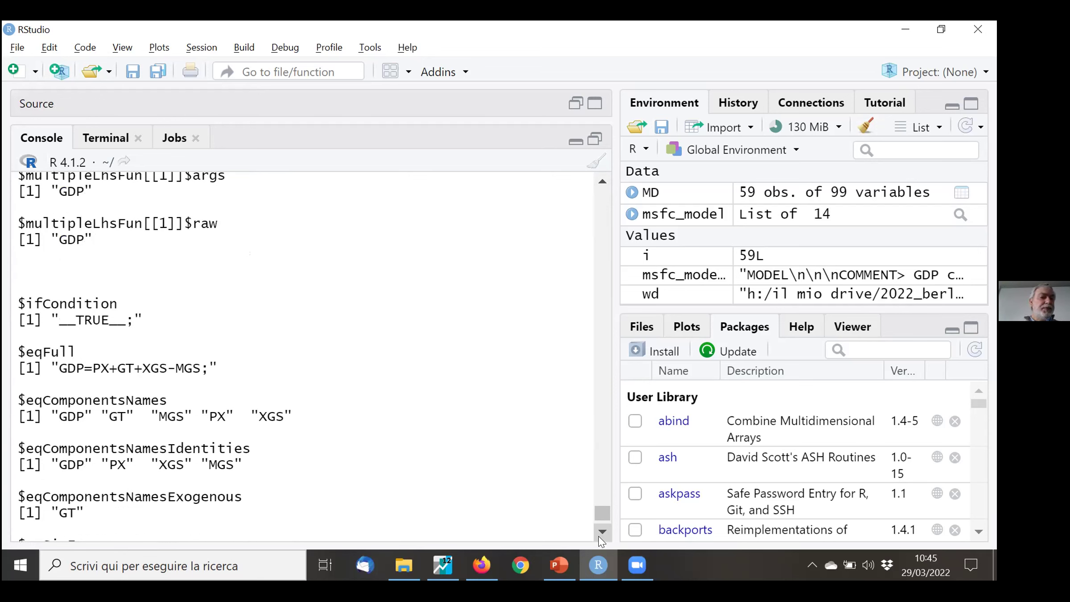
scroll(602, 539, "down", 1)
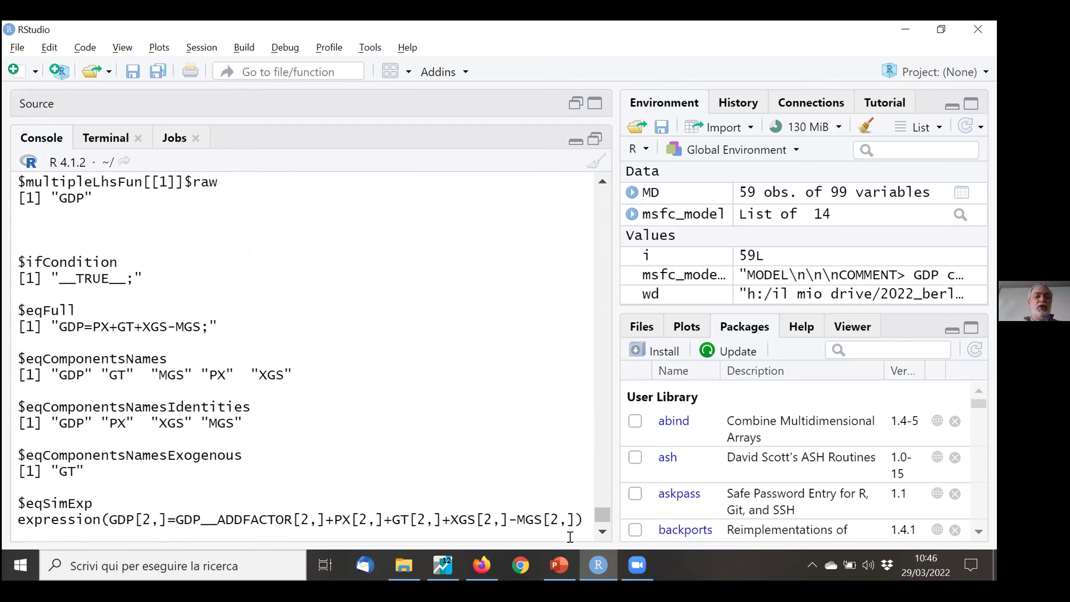
left_click(603, 533)
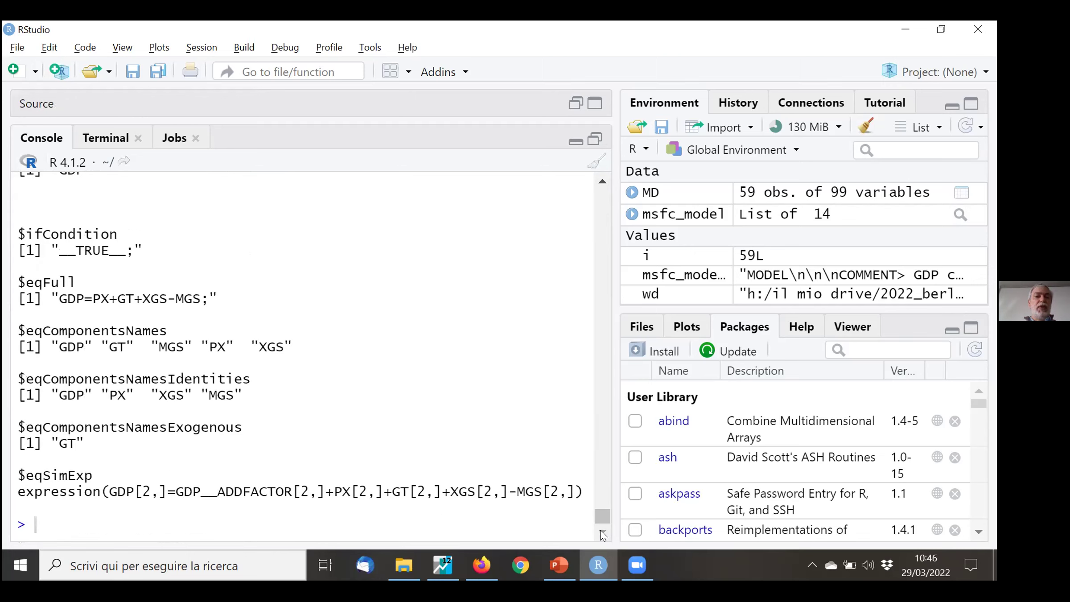
left_click(592, 133)
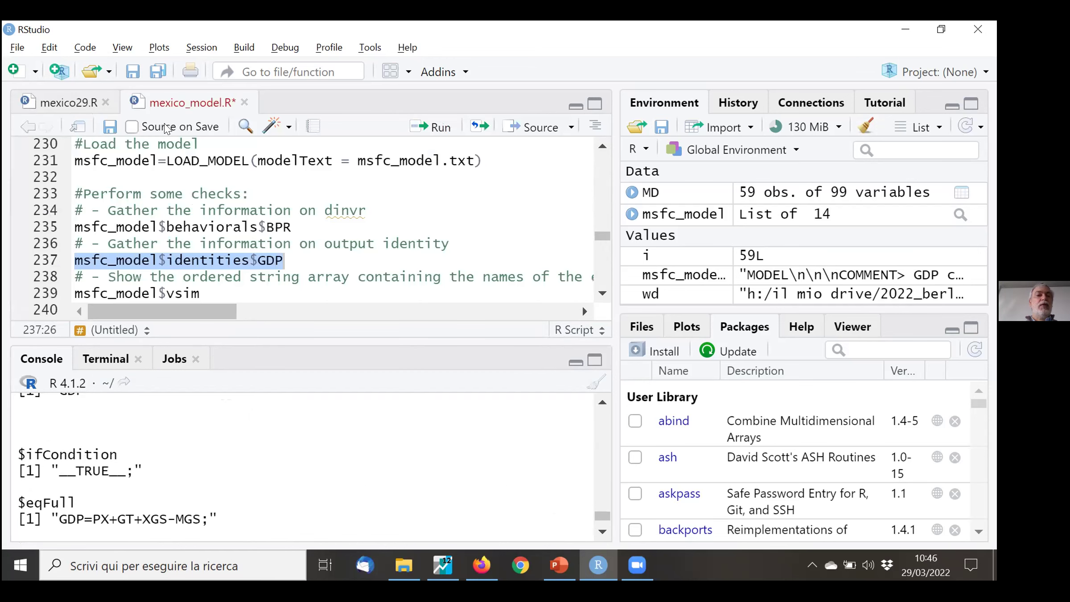
Run only the msfc_model$vsim line of mexico_model.R
left_click(337, 243)
key("Down")
key("Down")
key("Down")
key("Down")
key("Up")
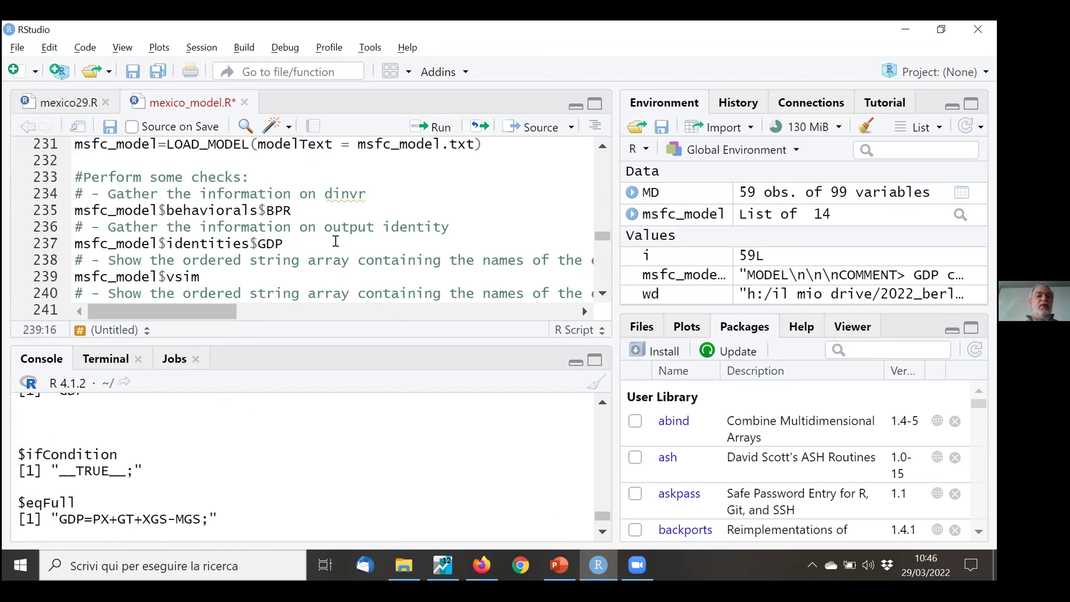
key("shift+Home")
key("ctrl+Return")
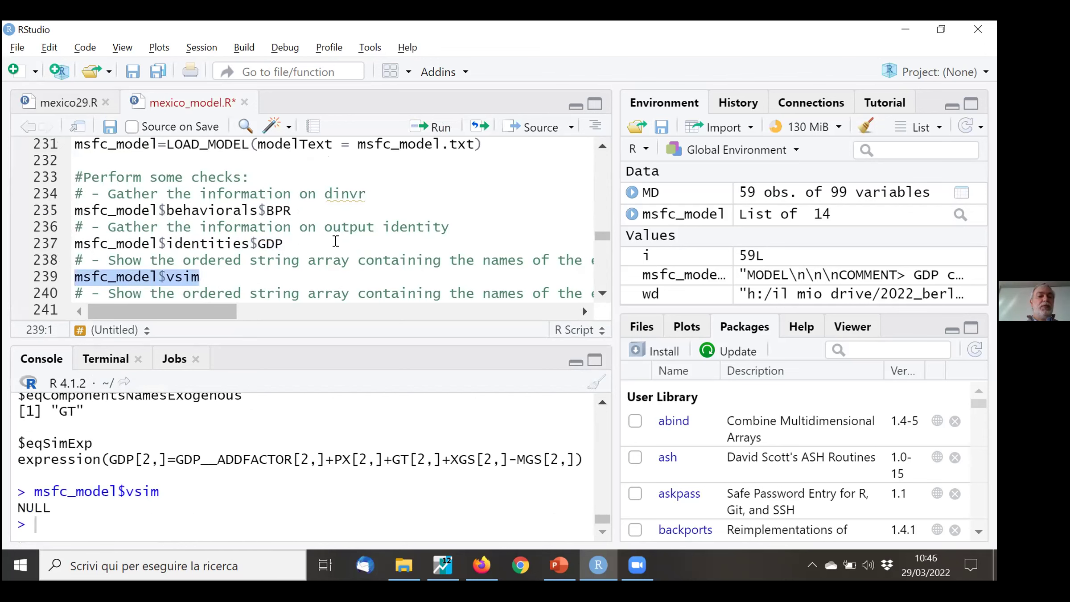
Run only the msfc_model$vpre line to list the variables computed before the simulation
key("Down")
key("Down")
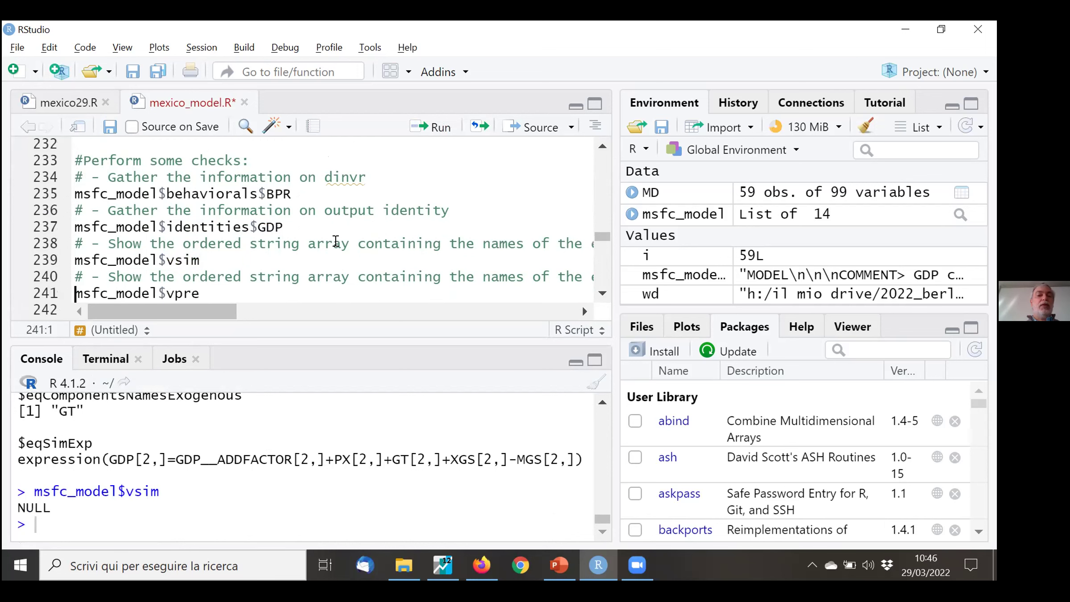
key("shift+End")
key("ctrl+Return")
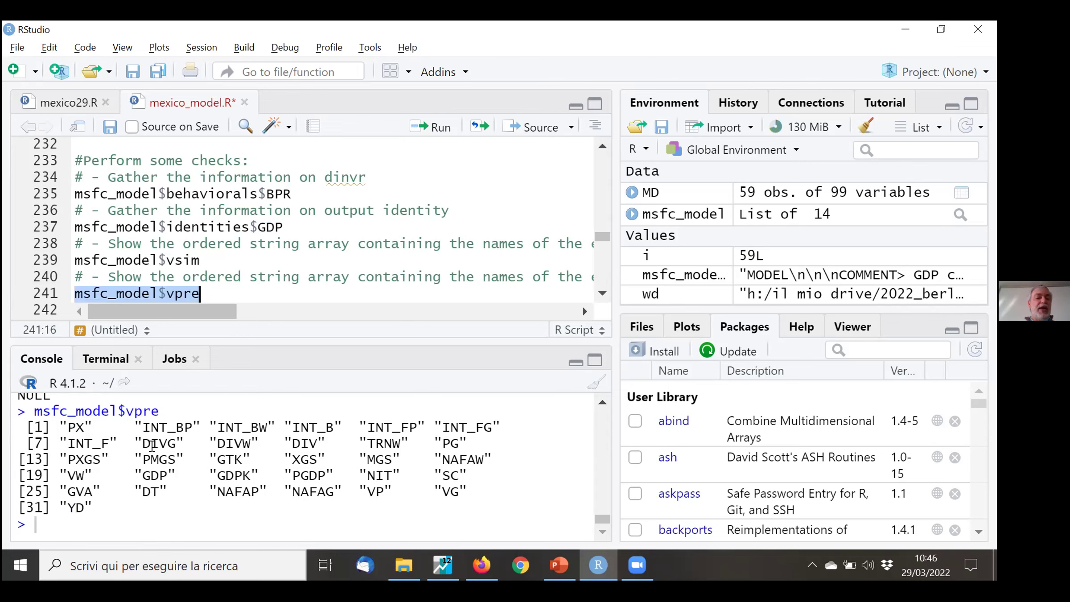
Switch to EViews, display the MSFC model's block structure, and compare its equation order with the vpre list in RStudio
key("alt+Tab")
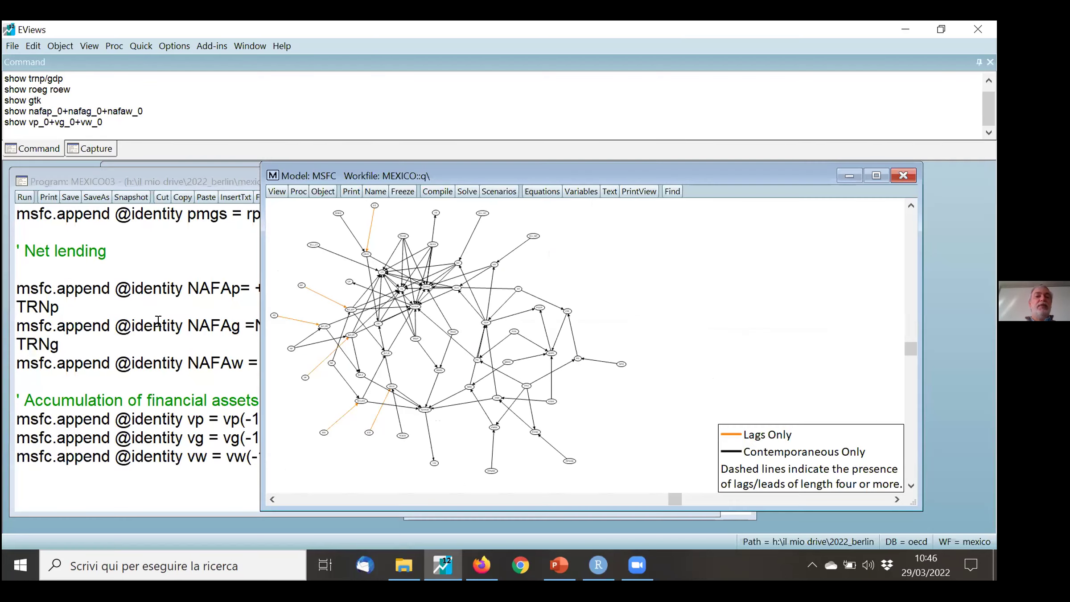
left_click(277, 192)
left_click(317, 291)
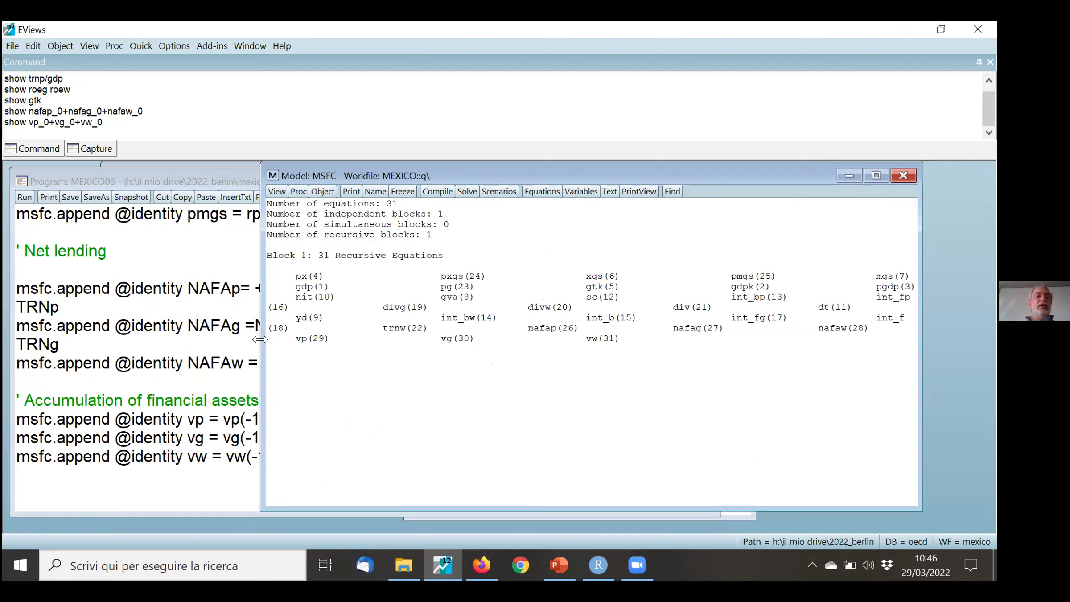
left_click_drag(258, 339, 219, 333)
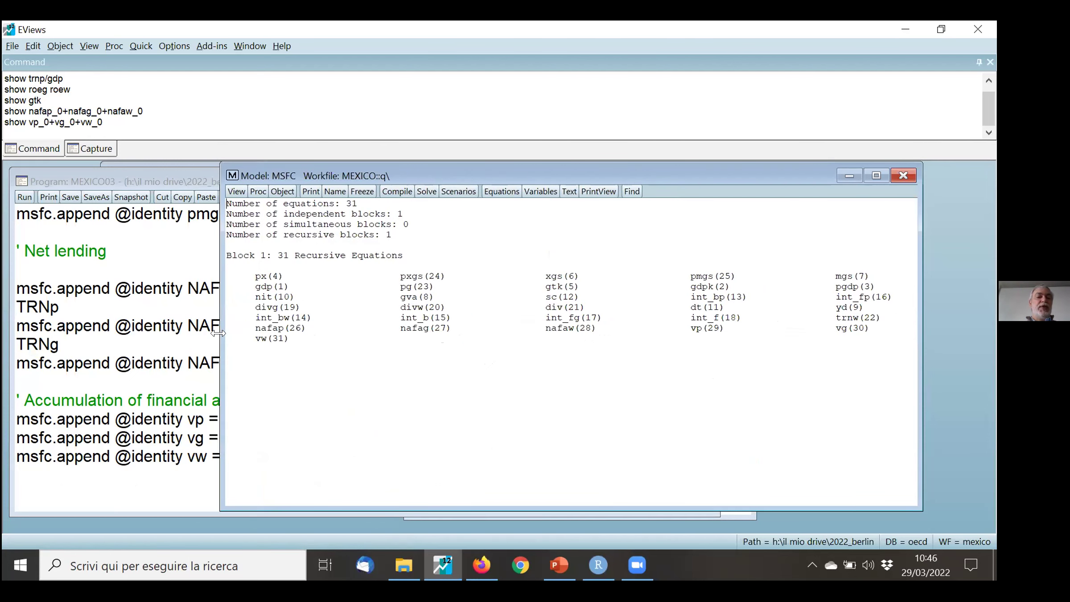
key("alt+Tab")
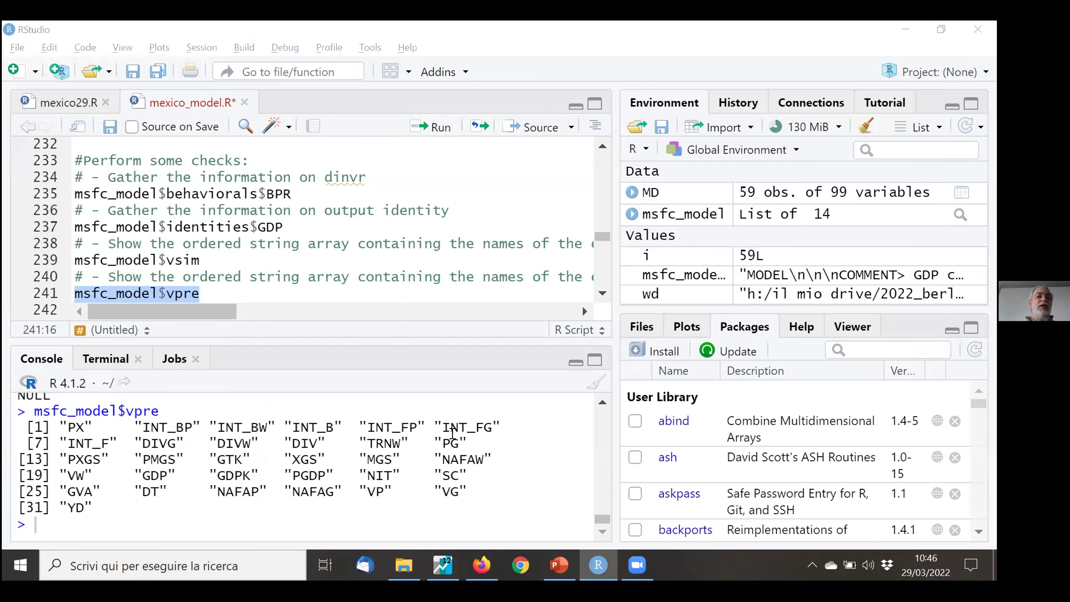
key("alt+Tab")
key("alt+Tab")
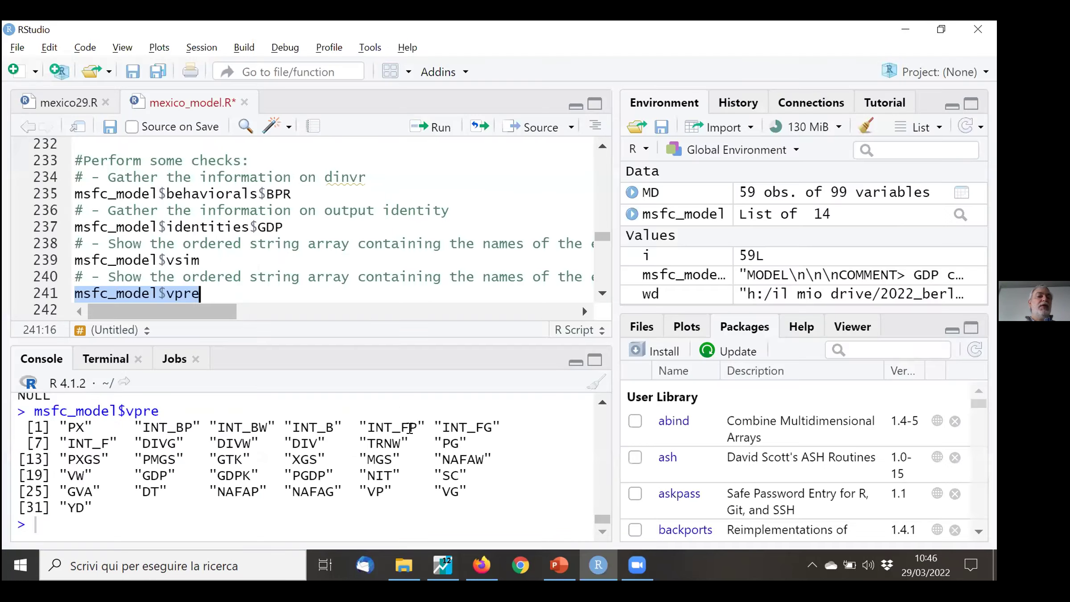
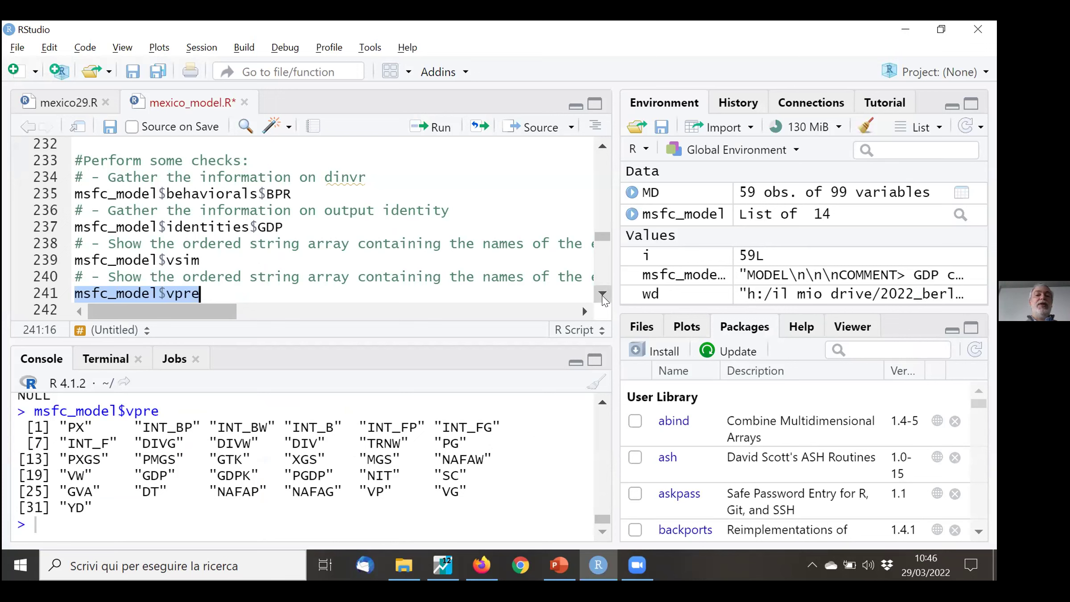
Read the full comments describing the vfeed and post checks in mexico_model.R
scroll(603, 299, "down", 3)
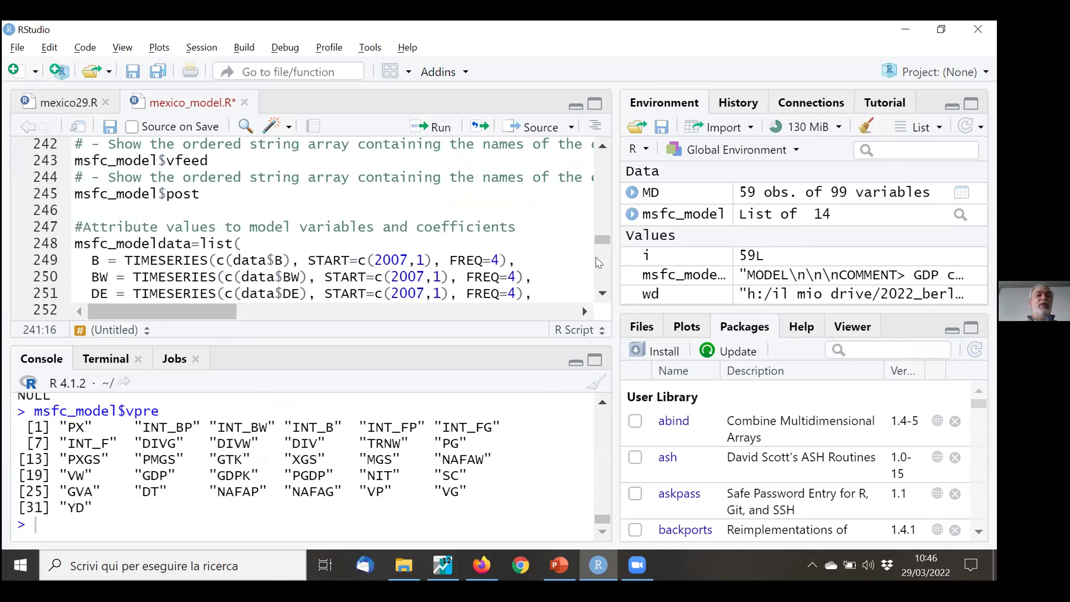
left_click(602, 148)
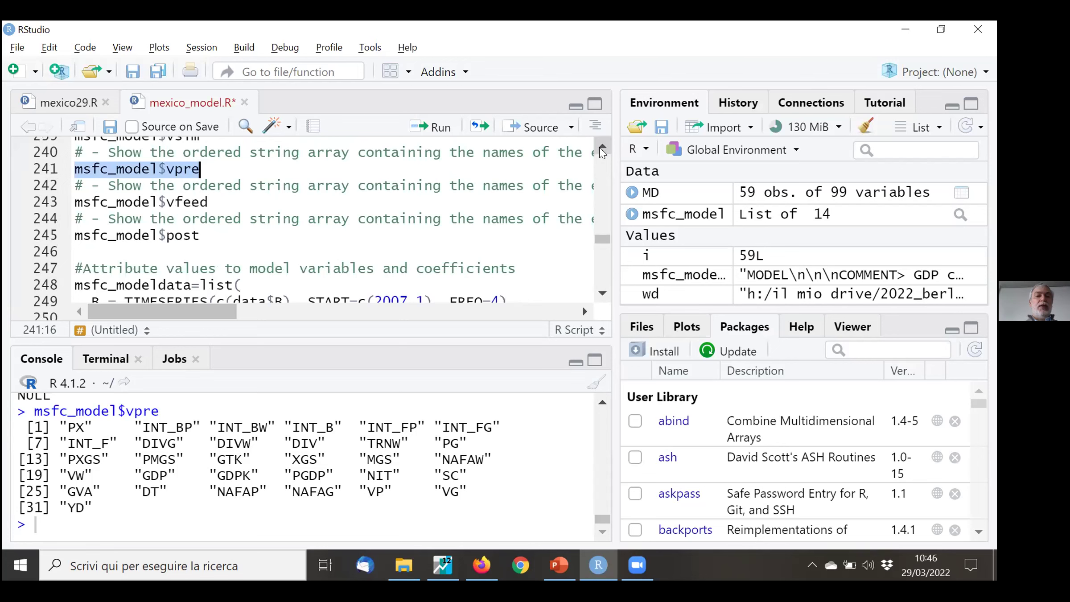
left_click(467, 178)
key("End")
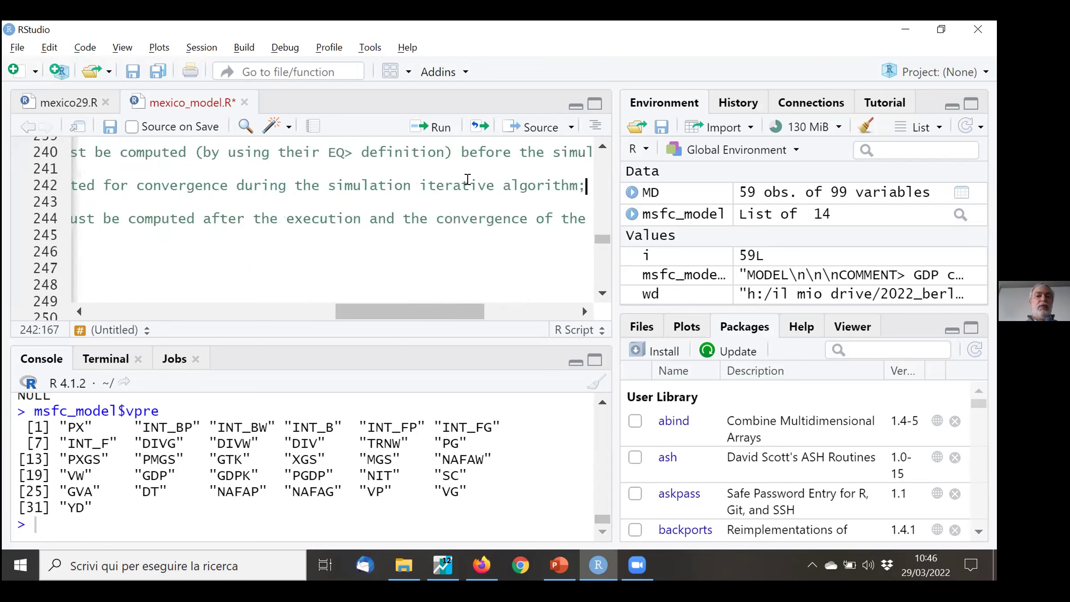
key("Right")
key("Down")
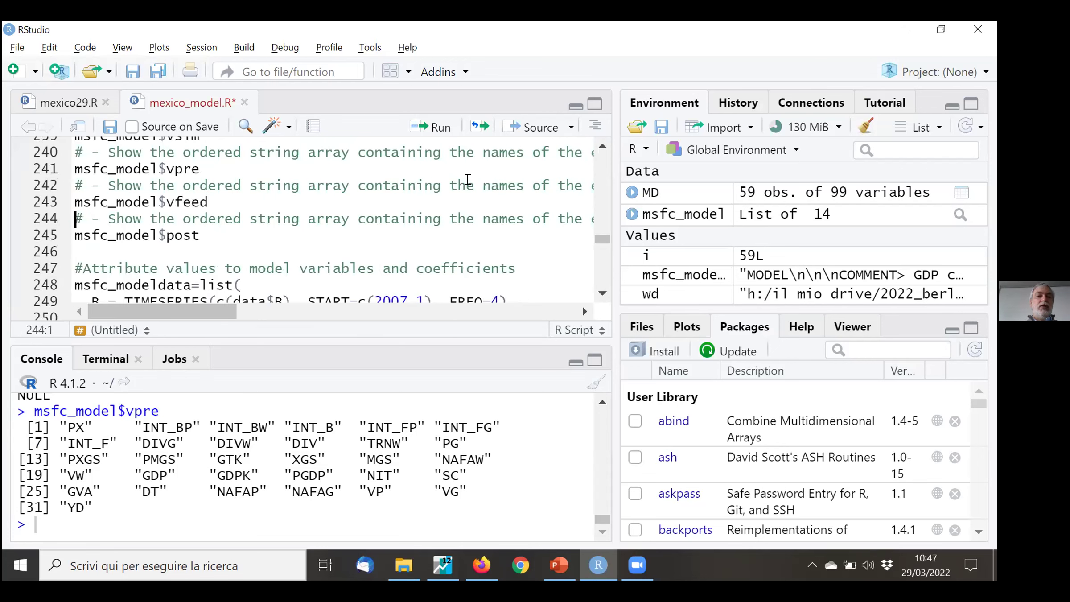
key("End")
key("Right")
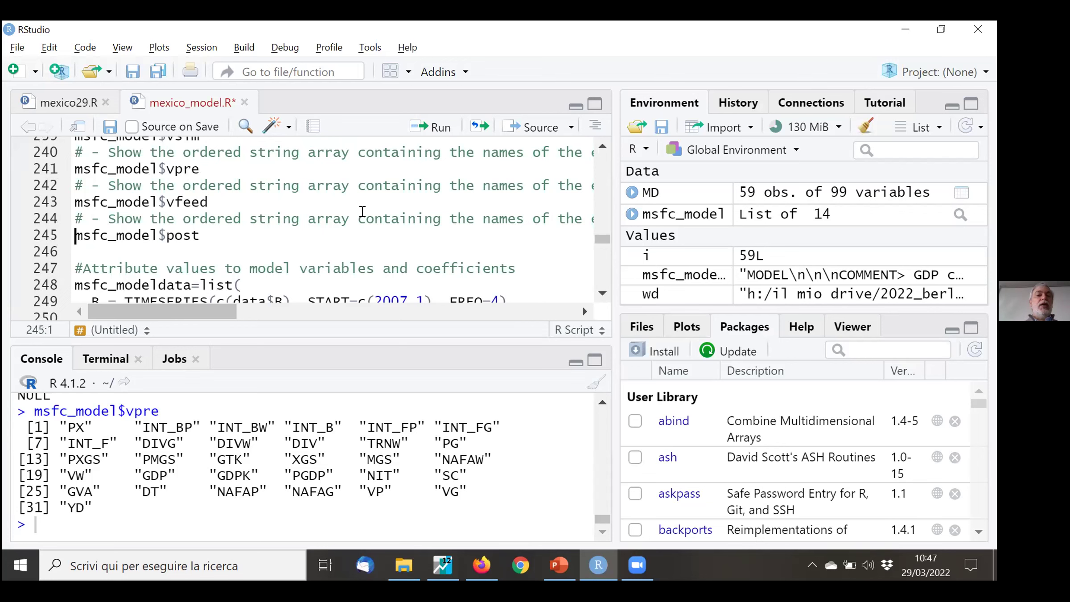
Insert a blank line below the LOAD_MODEL command at the end of the model code in mexico29.R
left_click(76, 103)
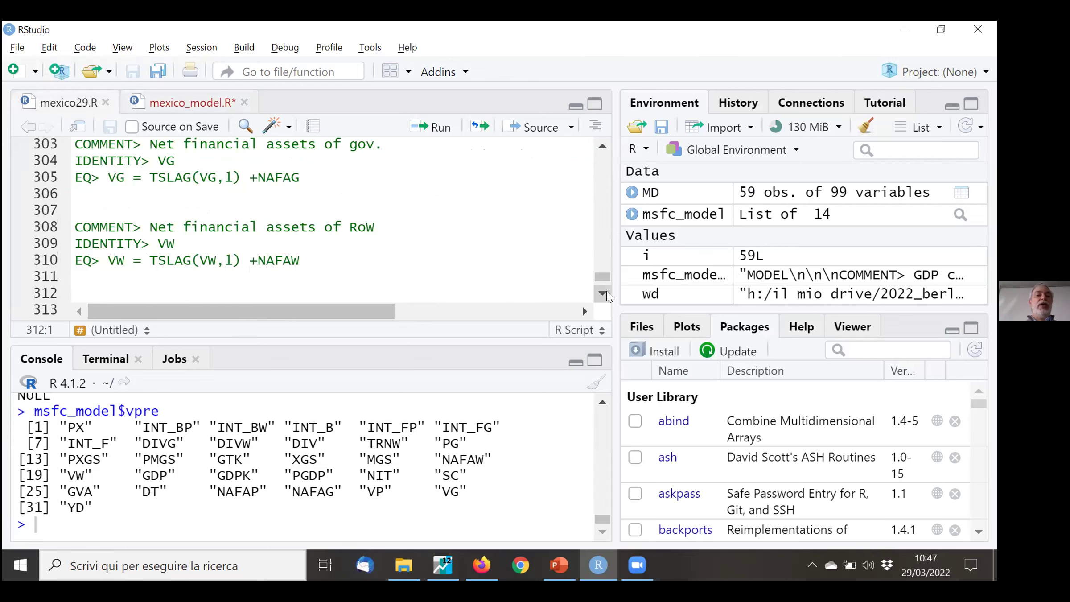
scroll(597, 298, "down", 3)
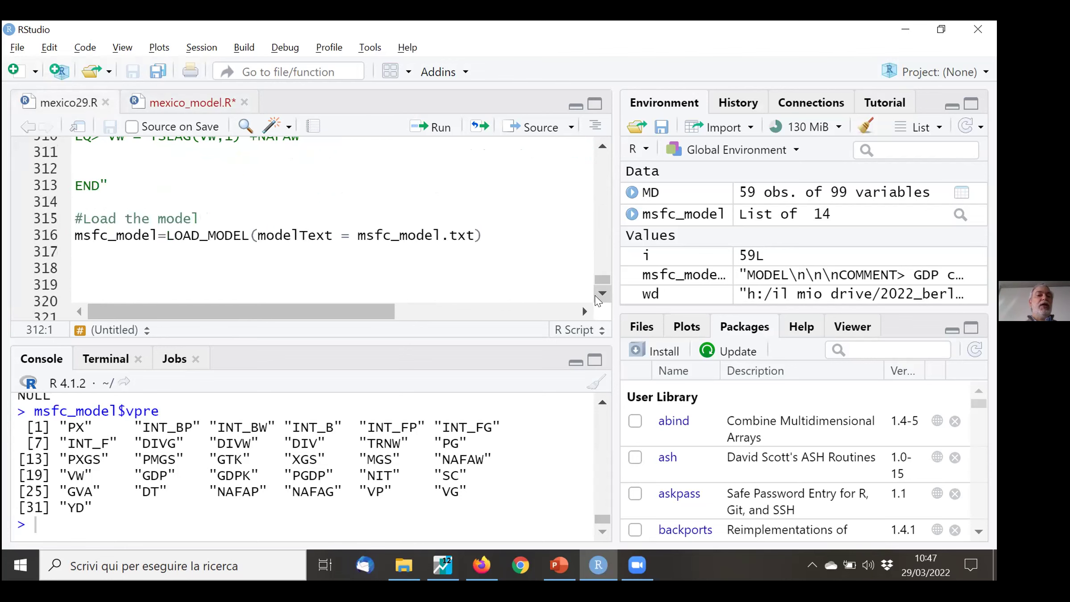
left_click(500, 240)
key("Down")
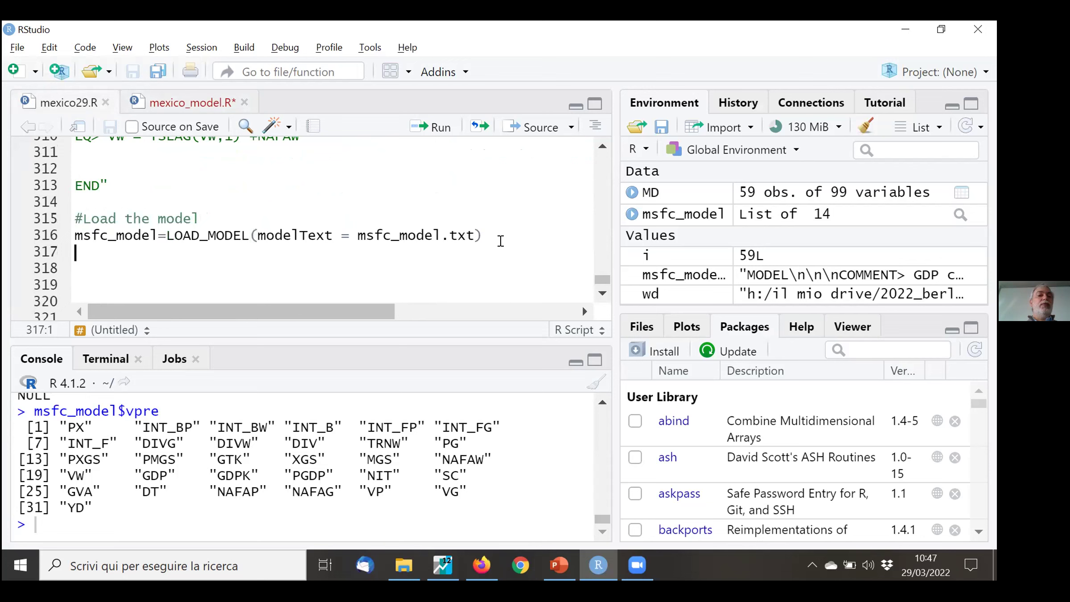
key("Return")
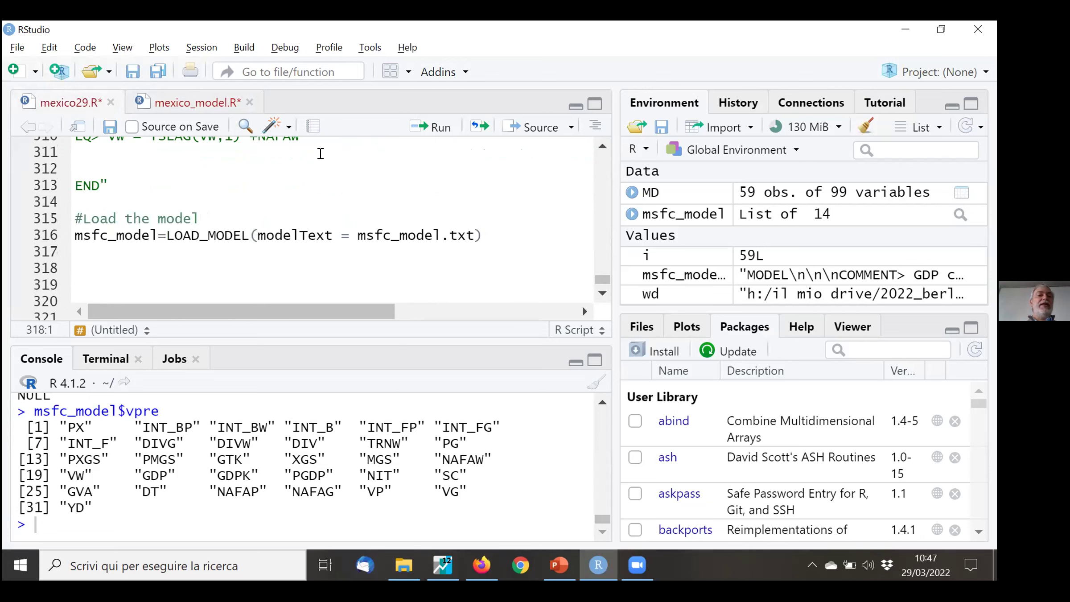
Copy the whole msfc_modeldata list with its "Attribute values to model variables and coefficients" comment from mexico_model.R into mexico29.R, below the LOAD_MODEL command
left_click(206, 106)
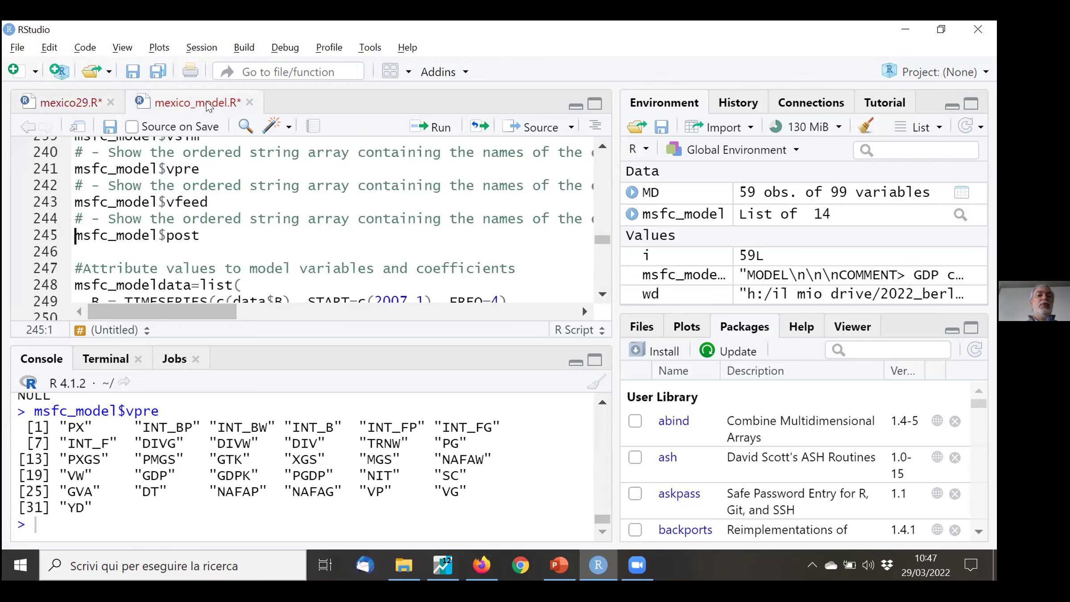
left_click(279, 232)
key("Down")
key("Down")
key("Down")
key("Down")
key("Down")
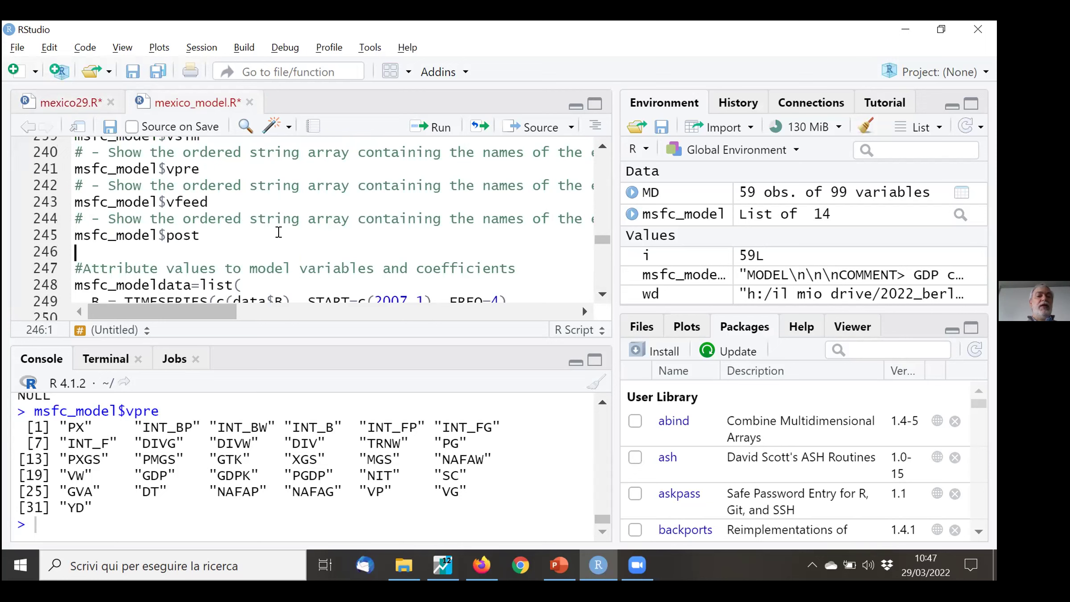
key("Up")
key("Up")
key("Up")
key("Up")
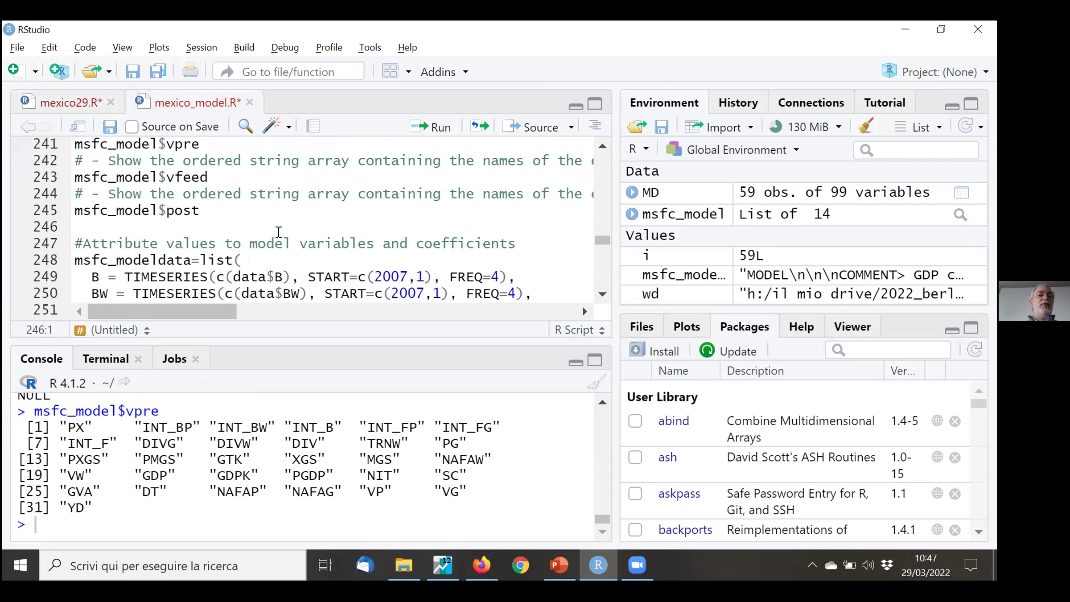
key("Down")
key("shift+Down")
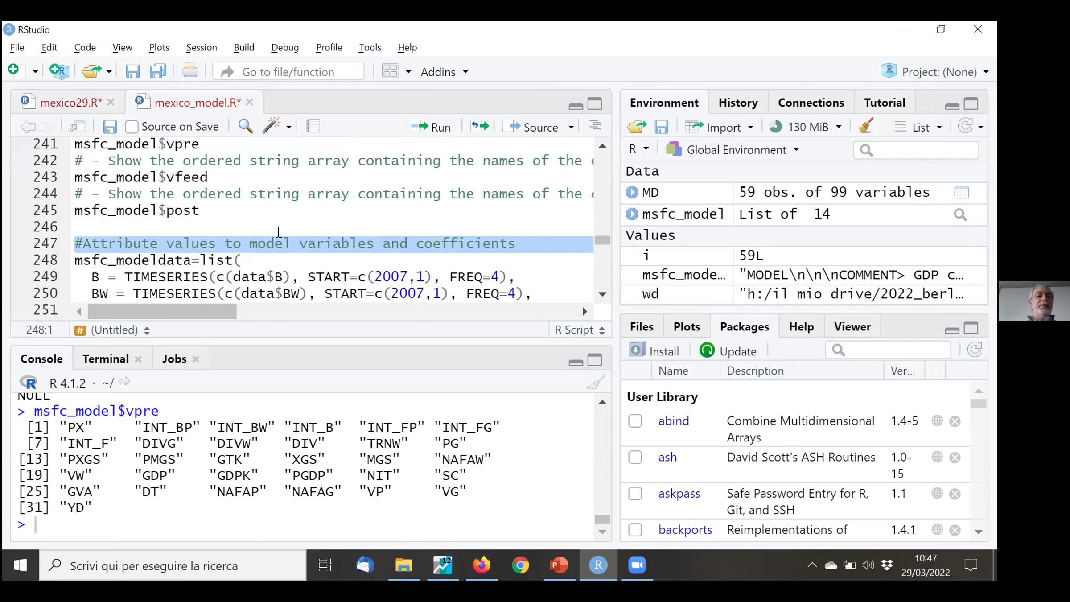
key("shift+Down")
key("shift+Down")
key("shift+Down")
key("shift+Down")
key("shift+Down")
key("shift+Down")
key("shift+Down")
key("shift+Down")
key("shift+Down")
key("shift+Down")
key("shift+Down")
key("shift+Down")
key("shift+Down")
key("shift+Down")
key("shift+Down")
key("shift+Down")
key("shift+Down")
key("shift+Down")
key("shift+Down")
key("shift+Down")
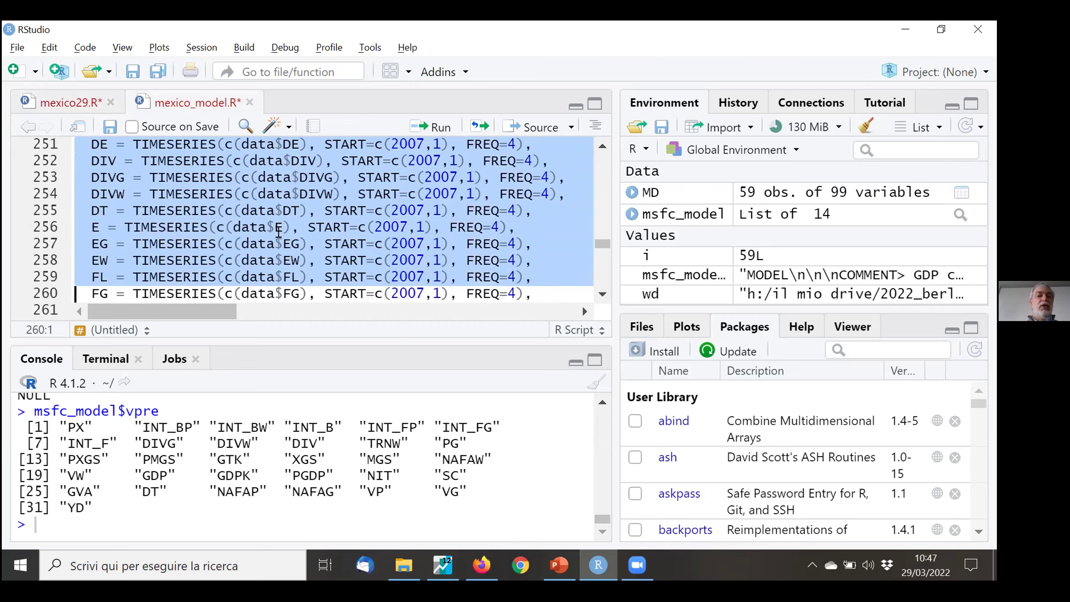
key("shift+Down")
key("shift+Down")
key("shift+Down")
key("shift+Down")
key("shift+Down")
key("shift+Down")
key("shift+Down")
key("shift+Down")
key("shift+Down")
key("shift+Down")
key("shift+Down")
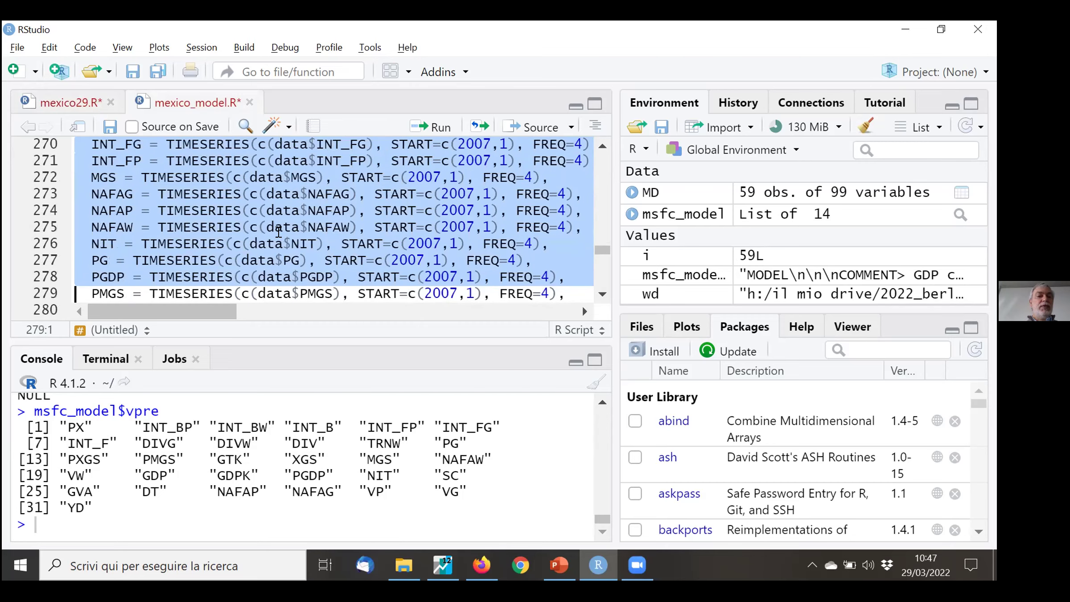
key("shift+Down")
key("shift+Down")
key("shift+Down")
key("shift+Down")
key("shift+Down")
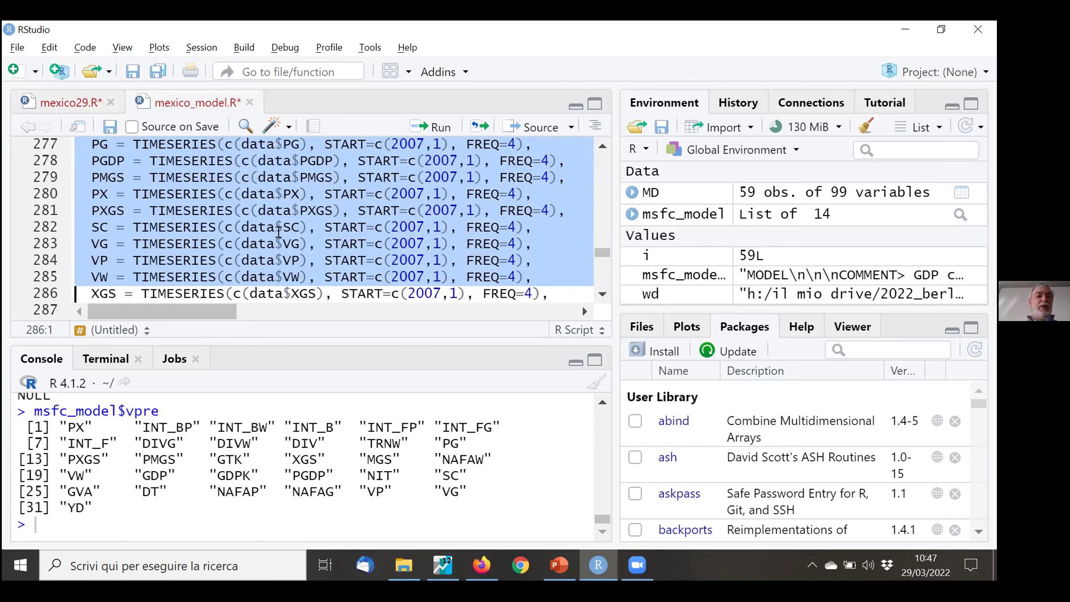
key("shift+Down")
key("shift+Down")
key("shift+Down")
key("shift+Down")
key("shift+Down")
key("shift+Down")
key("shift+Down")
key("shift+Down")
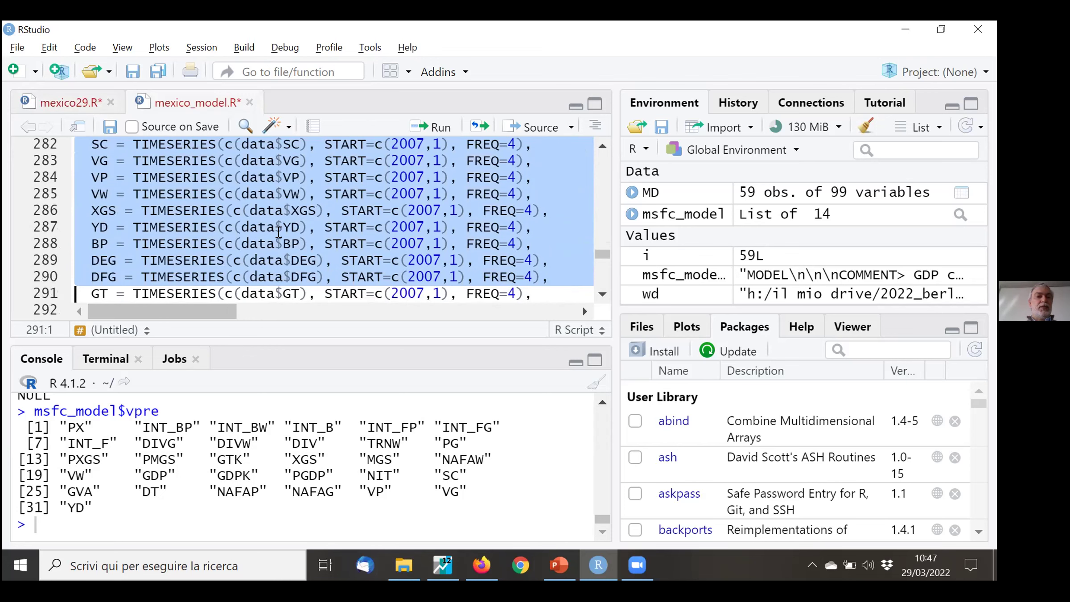
key("shift+Down")
key("shift+Down")
key("shift+Down")
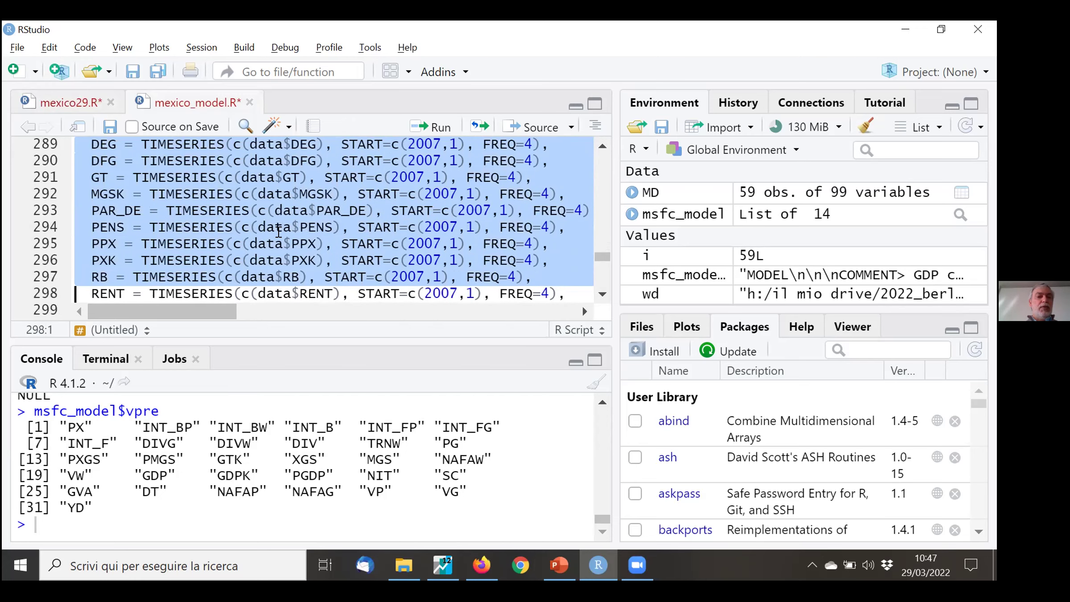
key("shift+Down")
key("shift+Down")
key("shift+Down")
key("shift+Down")
key("shift+Down")
key("shift+Down")
key("shift+Down")
key("shift+Down")
key("shift+Down")
key("shift+Down")
key("shift+Down")
key("shift+Down")
key("shift+Down")
key("shift+Down")
key("shift+Down")
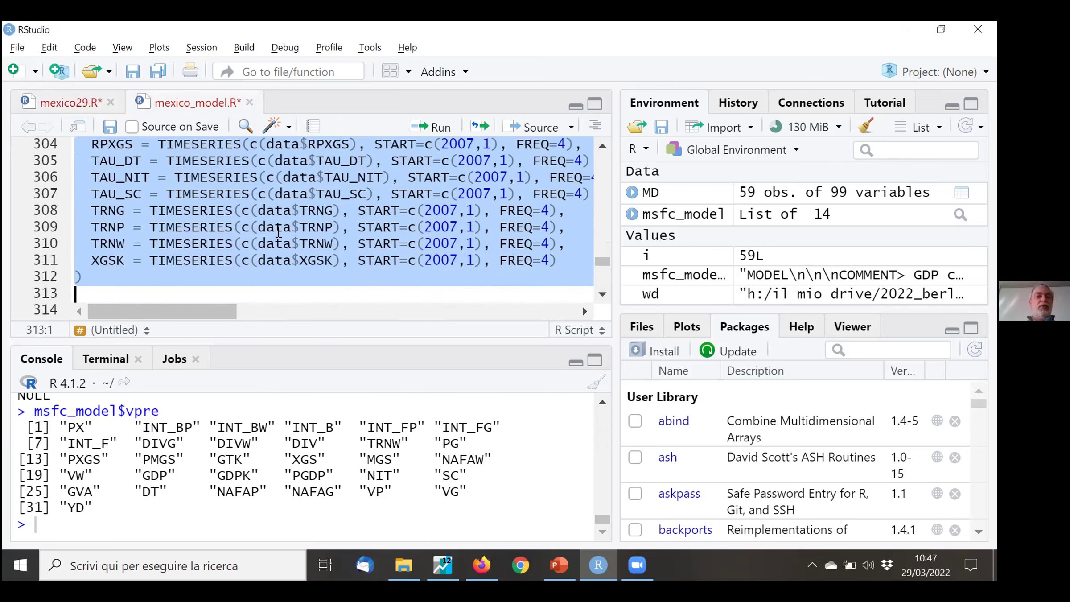
left_click(88, 105)
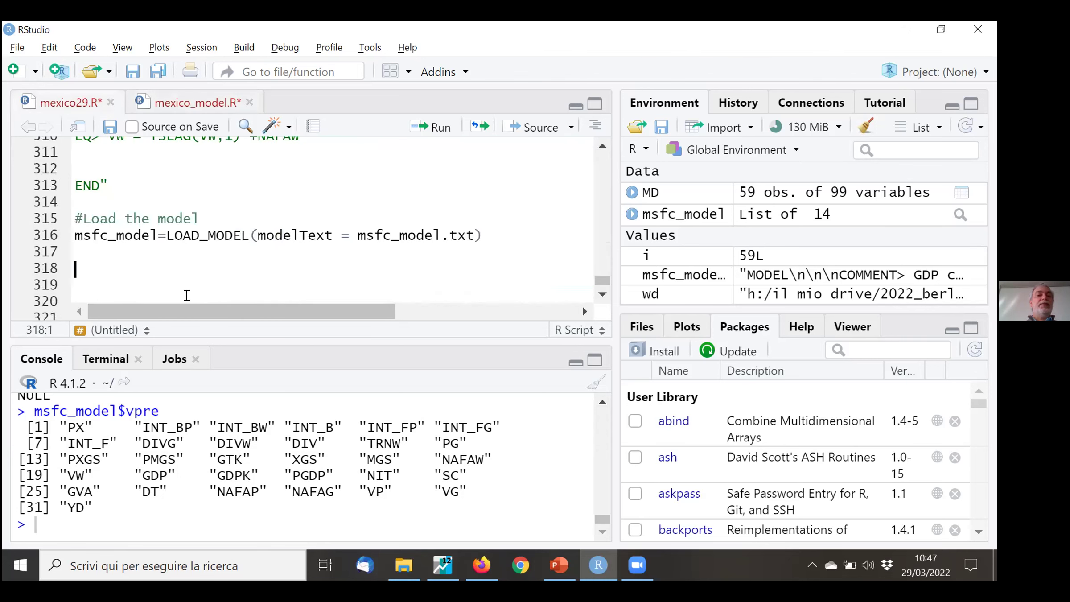
key("ctrl+v")
Review the pasted msfc_modeldata list in mexico29.R, checking the data source, start date and frequency of the TIMESERIES entries
key("Up")
key("Up")
key("Up")
key("Up")
key("Up")
key("Up")
key("Up")
key("Up")
key("Up")
key("Up")
key("Up")
key("Up")
key("Up")
key("Up")
key("Up")
key("Up")
key("Up")
key("Up")
key("Up")
key("Up")
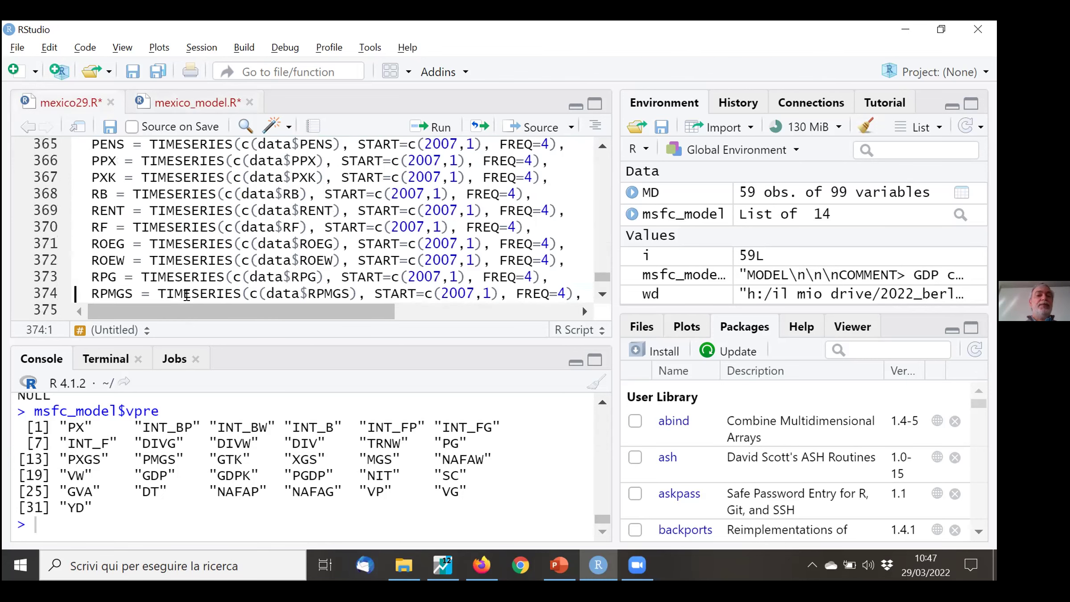
key("Up")
key("Up")
key("Up")
key("Up")
key("Up")
key("Up")
key("Up")
key("Up")
key("Up")
key("Up")
key("Up")
key("Up")
key("Up")
key("Up")
key("Up")
key("Up")
key("Up")
key("Up")
key("Up")
key("Up")
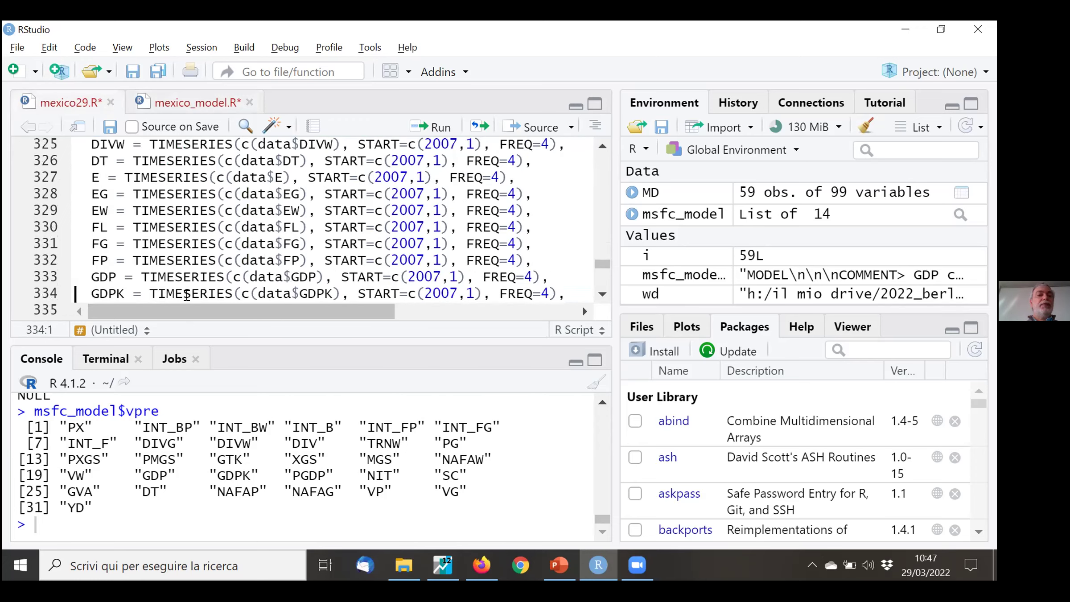
key("Up")
key("Down")
key("Down")
key("Down")
key("Down")
key("Down")
key("Down")
key("Down")
key("Down")
key("Down")
key("Down")
key("Down")
key("Down")
key("Up")
key("Up")
key("Up")
key("Up")
key("Up")
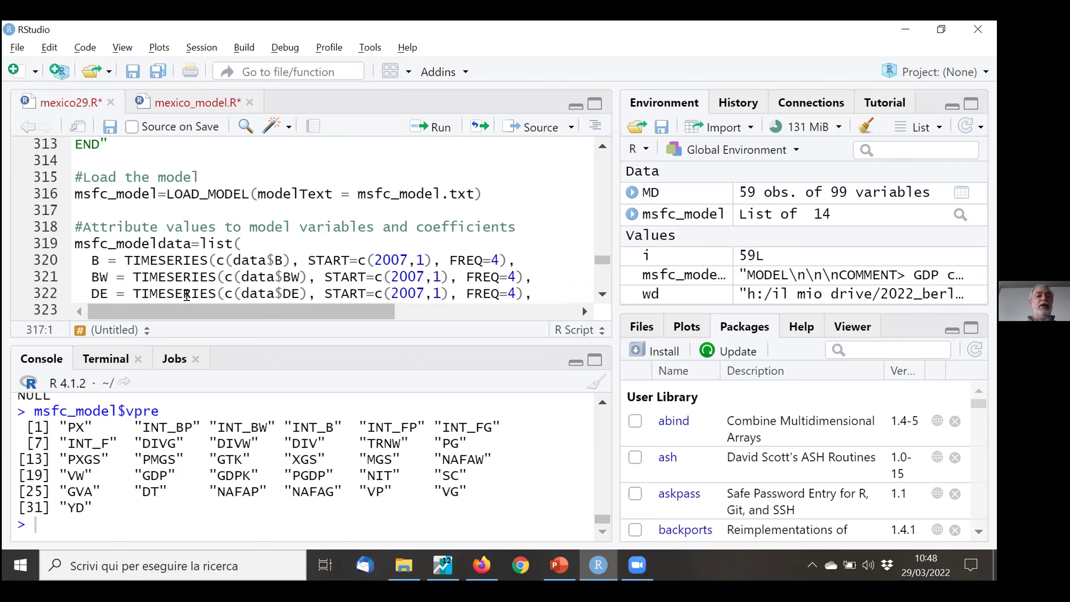
Go back through mexico29.R to examine the earlier code that computes the MD data frame's stock and flow variables
key("Page_Up")
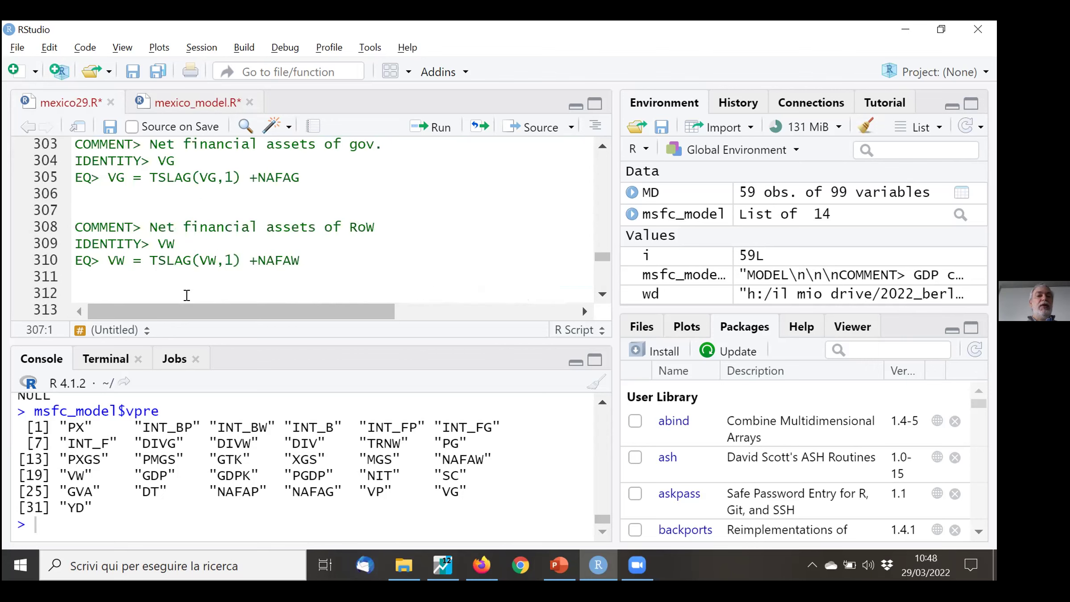
key("Page_Up")
key("ctrl+Home")
key("Page_Down")
key("Page_Down")
key("Page_Down")
key("Page_Down")
key("Page_Down")
key("Page_Down")
key("Page_Down")
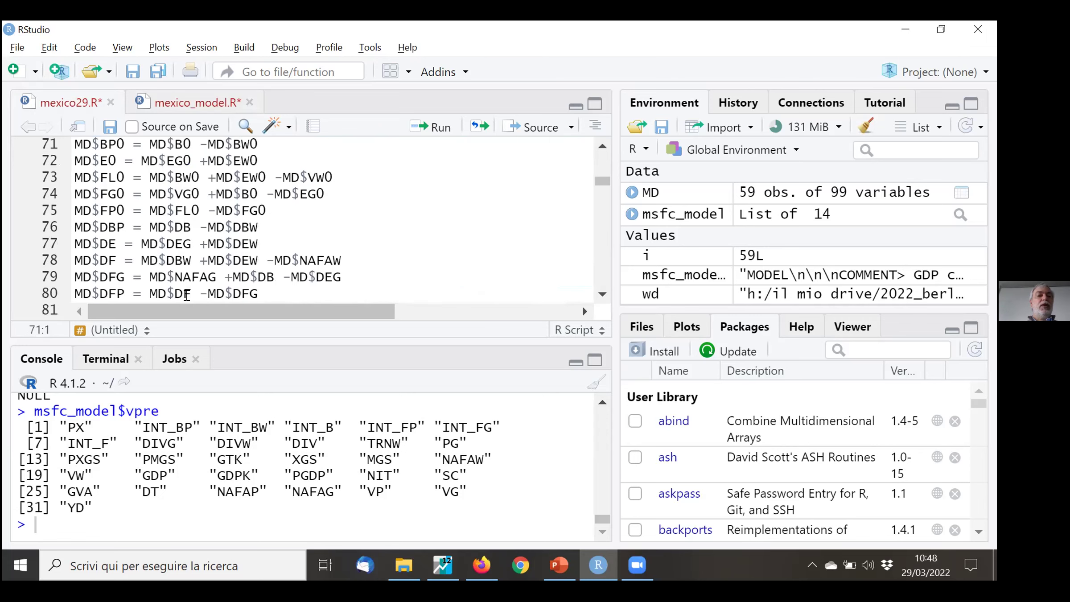
Replace every "data$" with "MD$" in mexico29.R so the msfc_modeldata list takes its series from the MD data frame
key("ctrl+End")
key("Page_Up")
key("Page_Up")
key("Page_Up")
key("Page_Up")
key("Page_Up")
key("Page_Up")
key("Up")
key("Up")
key("Up")
key("Up")
key("Up")
key("Up")
key("Up")
key("Up")
key("Up")
key("Up")
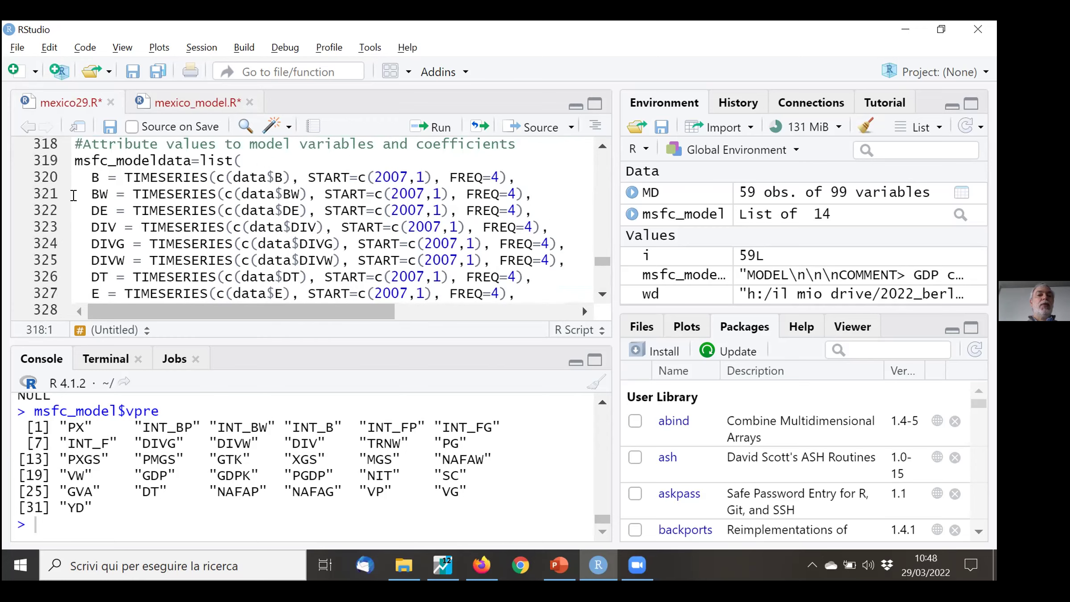
left_click(49, 47)
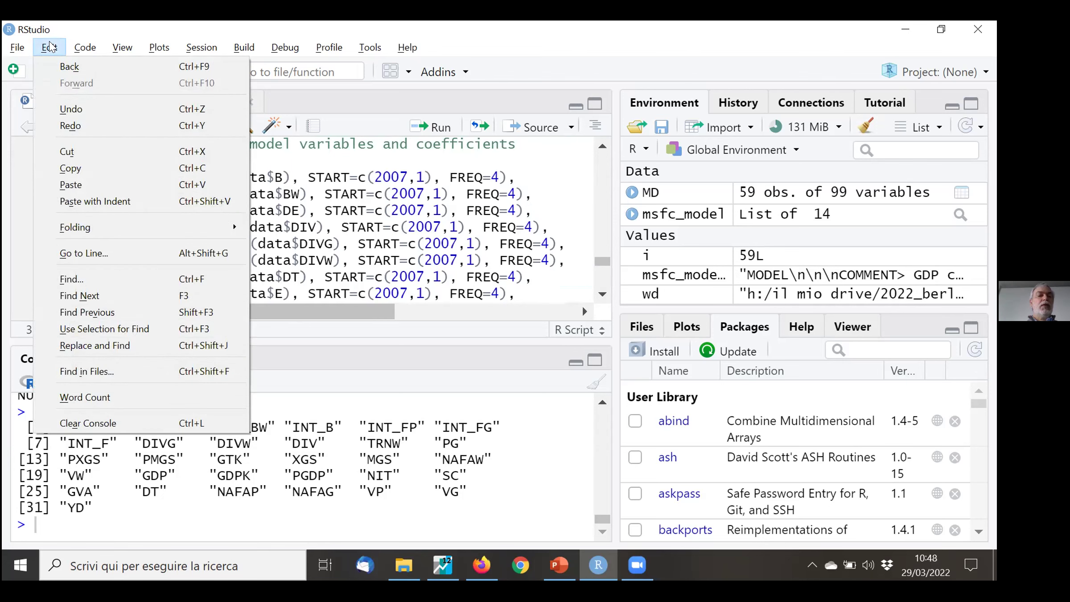
left_click(124, 346)
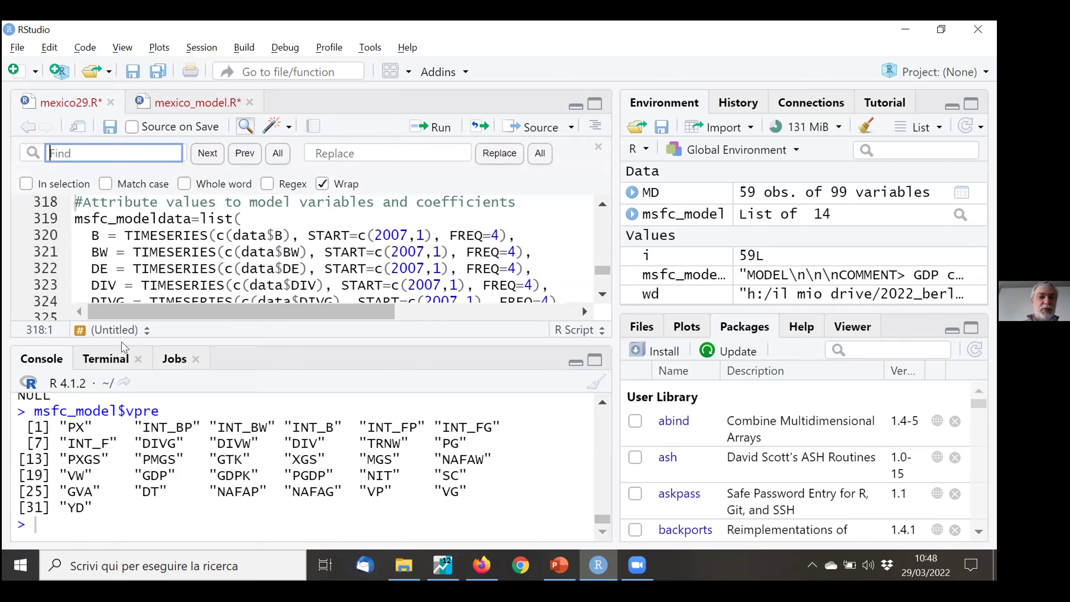
type("data")
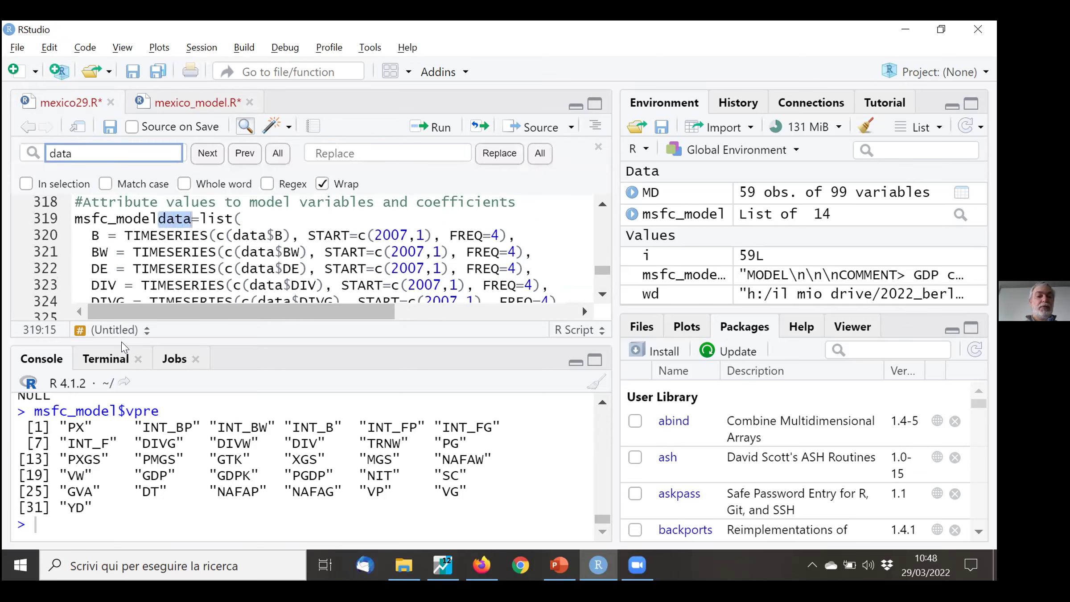
type("$")
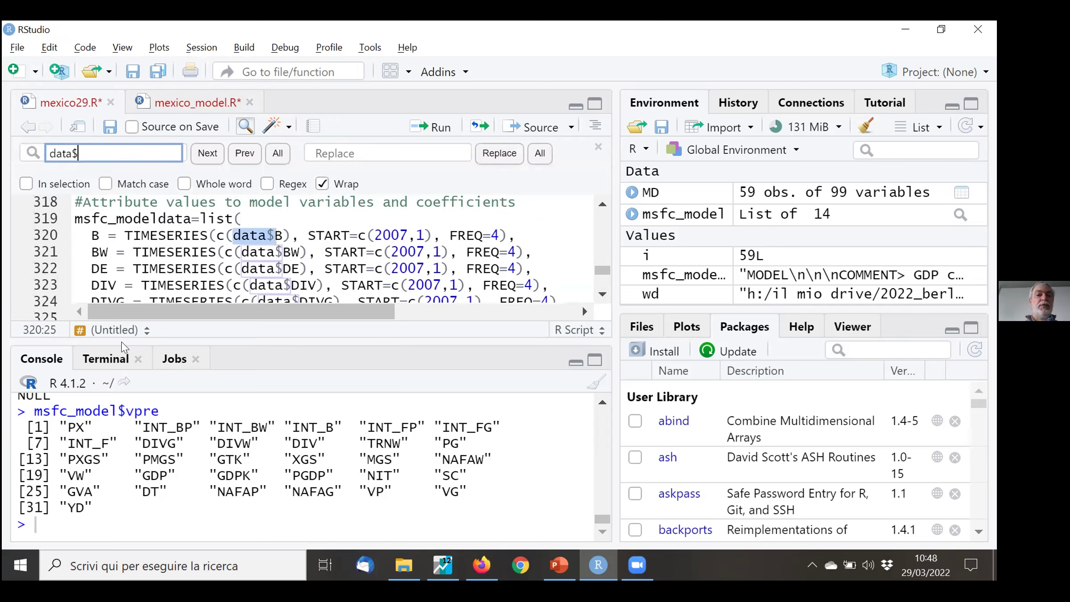
left_click(359, 154)
type("MD$")
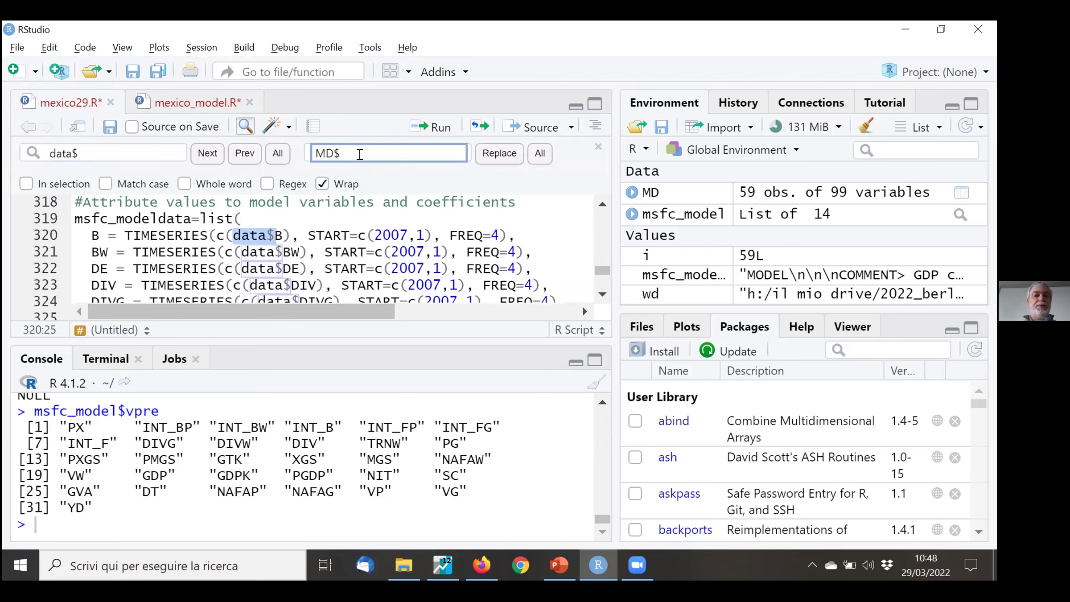
left_click(542, 154)
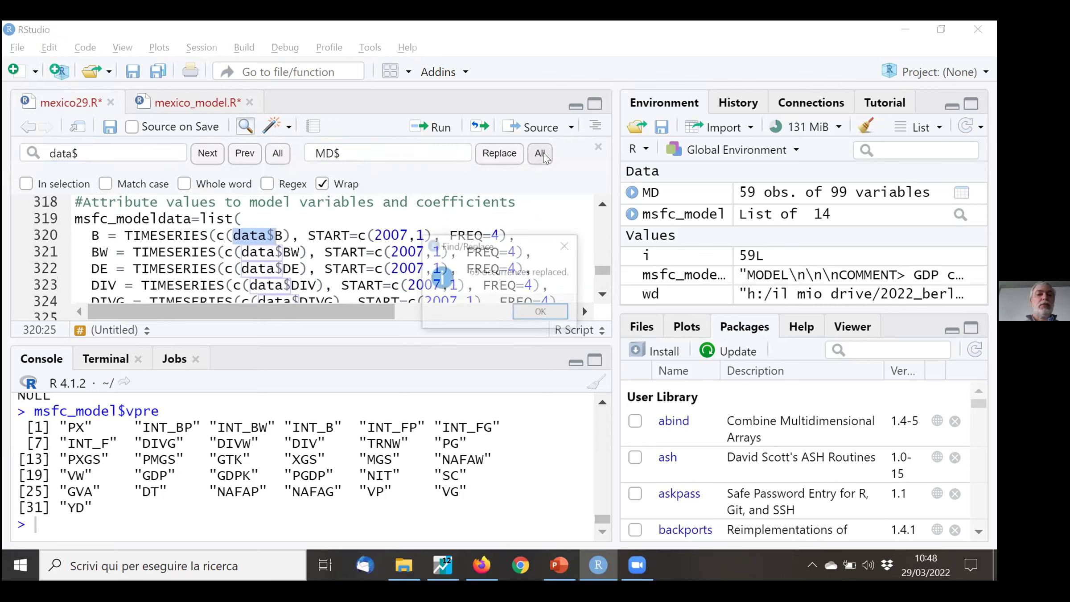
left_click(551, 313)
left_click(556, 270)
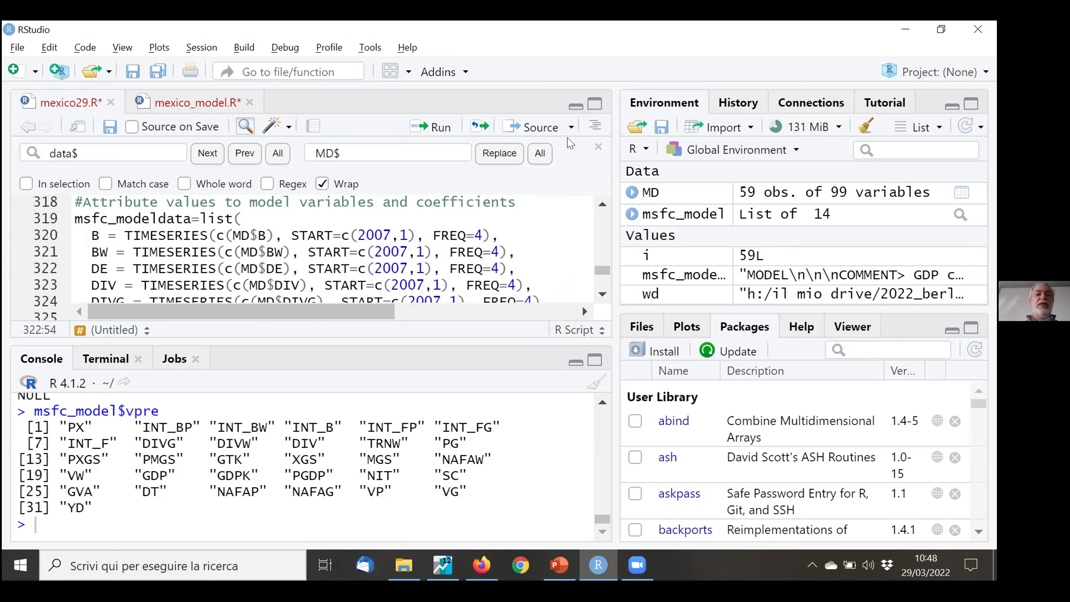
Run the complete msfc_modeldata list definition in mexico29.R, from its opening line to the closing parenthesis
left_click(593, 104)
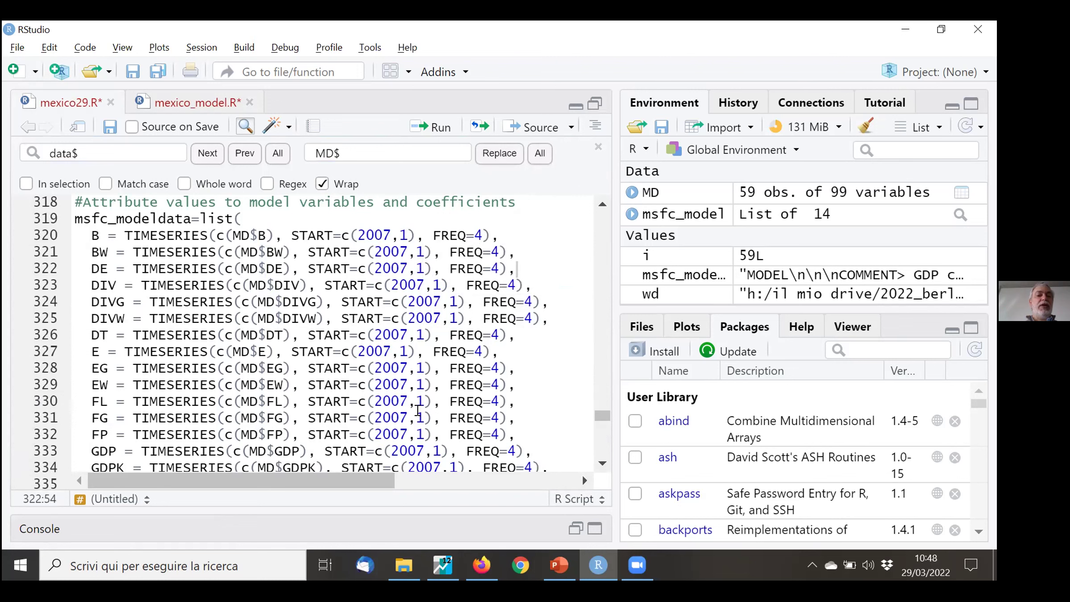
key("Up")
key("Up")
key("Up")
key("Home")
key("shift+Down")
key("shift+Down")
key("shift+Down")
key("shift+Down")
key("shift+Down")
key("shift+Down")
key("shift+Down")
key("shift+Down")
key("shift+Down")
key("shift+Down")
key("shift+Down")
key("shift+Down")
key("shift+Down")
key("shift+Down")
key("shift+Down")
key("shift+Down")
key("shift+Down")
key("shift+Down")
key("shift+Down")
key("shift+Down")
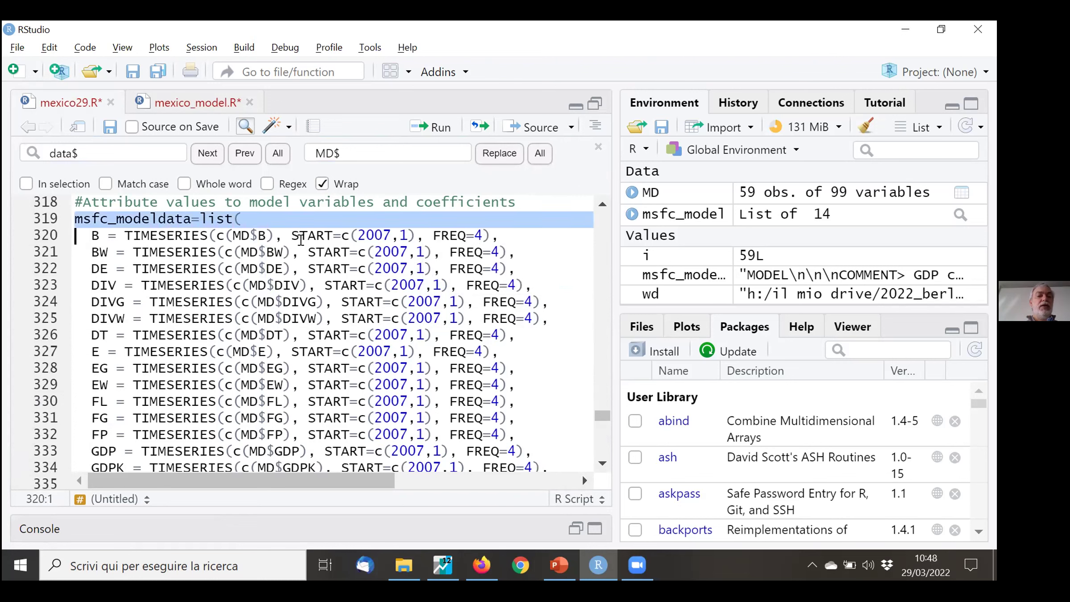
key("shift+Down")
key("shift+Down")
key("shift+Down")
key("shift+Down")
key("shift+Down")
key("shift+Down")
key("shift+Down")
key("shift+Down")
key("shift+Down")
key("shift+Down")
key("shift+Down")
key("shift+Down")
key("shift+Down")
key("shift+Down")
key("shift+Down")
key("shift+Down")
key("shift+Down")
key("shift+Down")
key("shift+Down")
key("shift+Down")
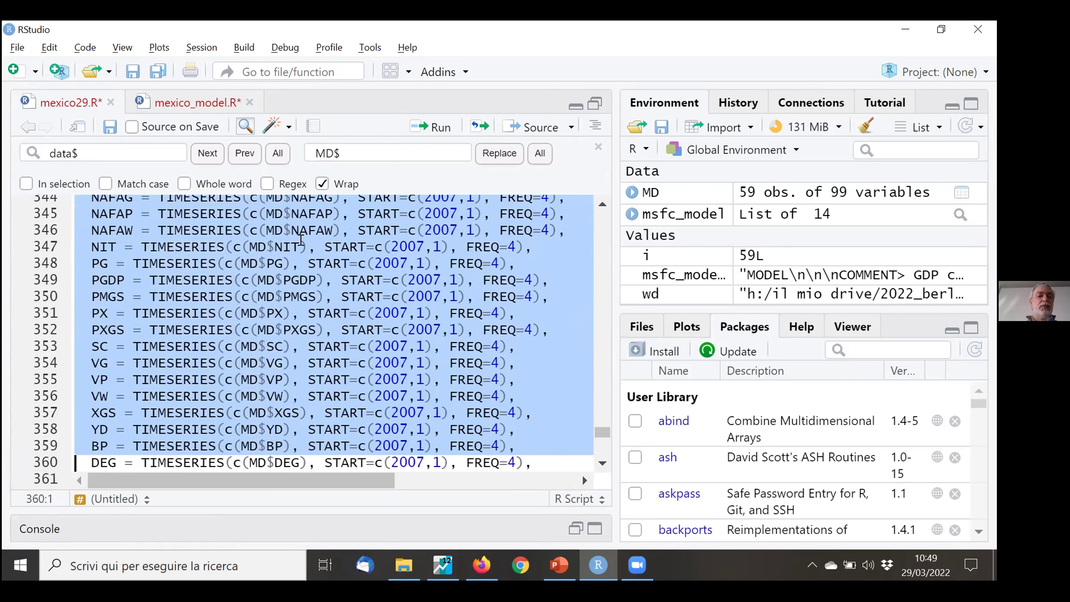
key("shift+Down")
key("shift+Down")
key("shift+Down")
key("shift+Down")
key("shift+Down")
key("shift+Down")
key("shift+Down")
key("shift+Down")
key("shift+Down")
key("shift+Down")
key("shift+Down")
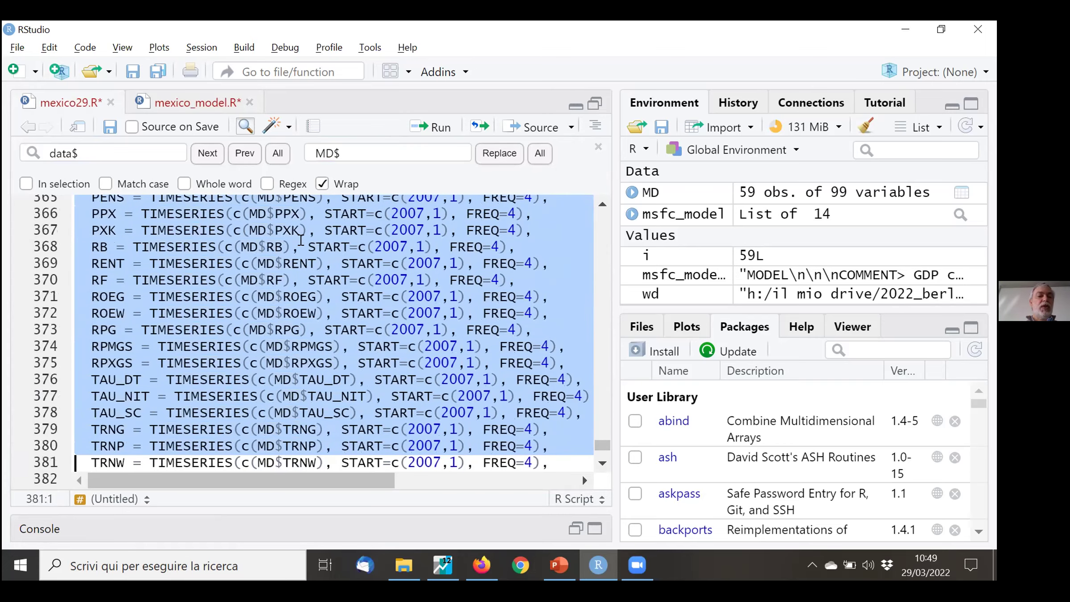
key("ctrl+Return")
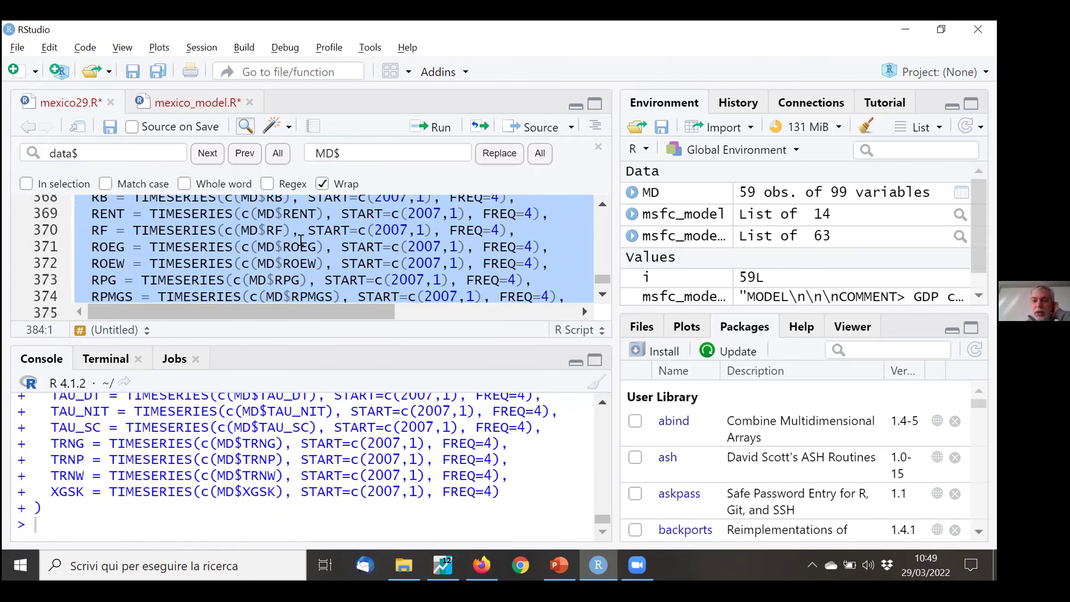
Copy the LOAD_MODEL_DATA command with its "Load the data into the model" comment from mexico_model.R, below the dummy variables section
left_click(210, 107)
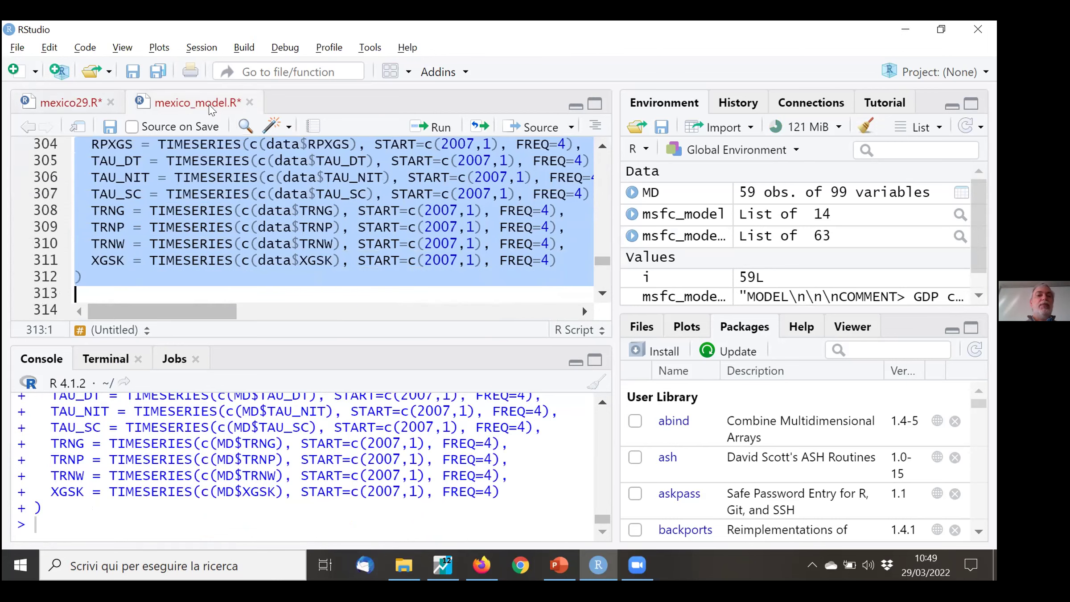
left_click(290, 265)
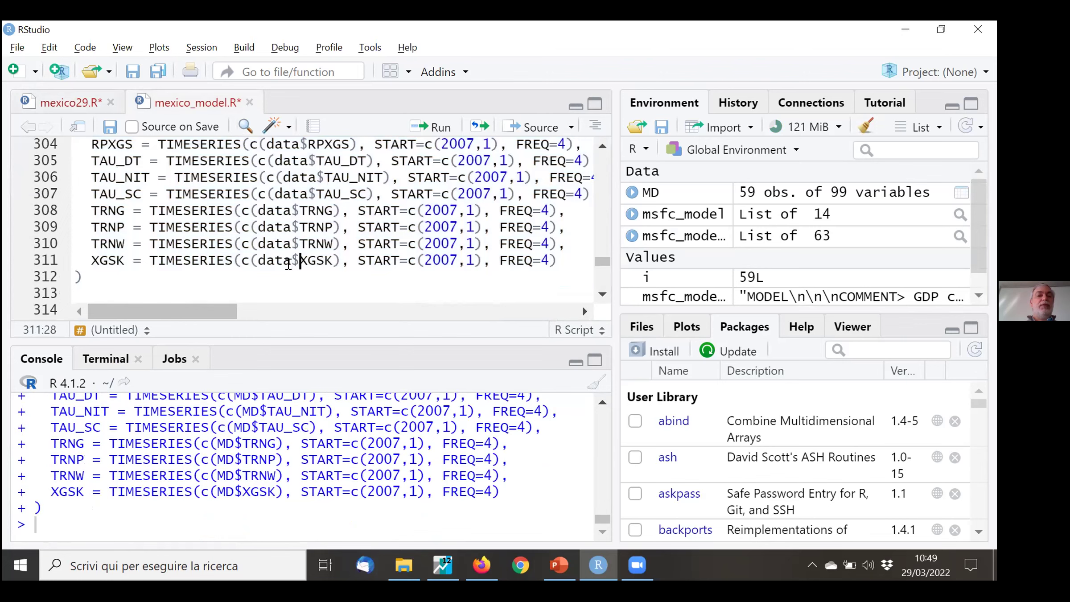
key("Down")
key("Down")
key("Down")
key("Down")
key("Down")
key("Down")
key("Down")
key("Down")
key("Down")
key("Down")
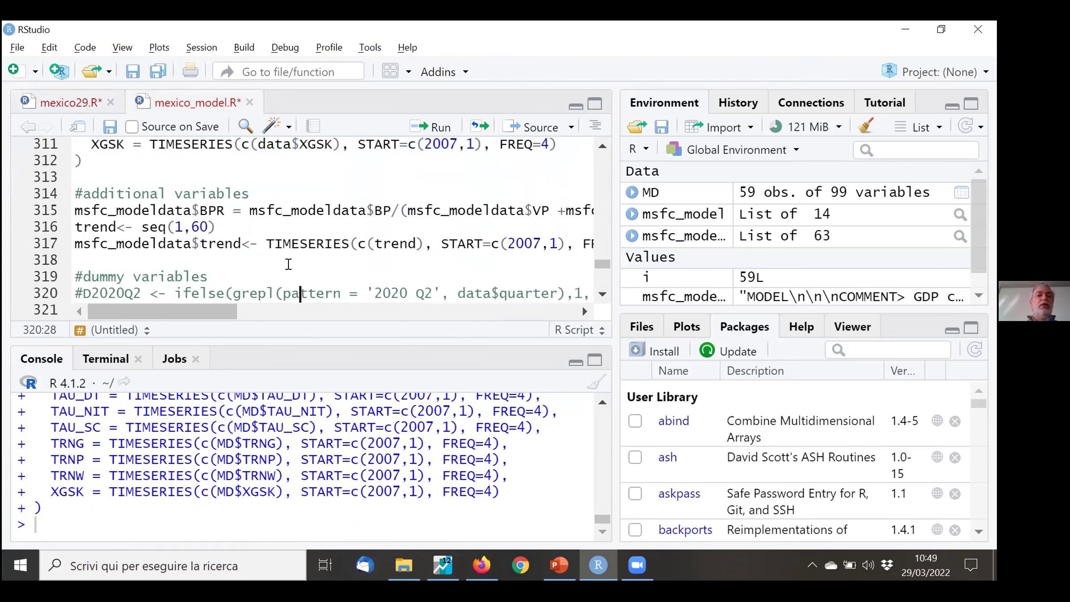
key("Down")
key("Down")
key("Down")
key("Down")
key("Down")
key("Down")
key("Down")
key("Down")
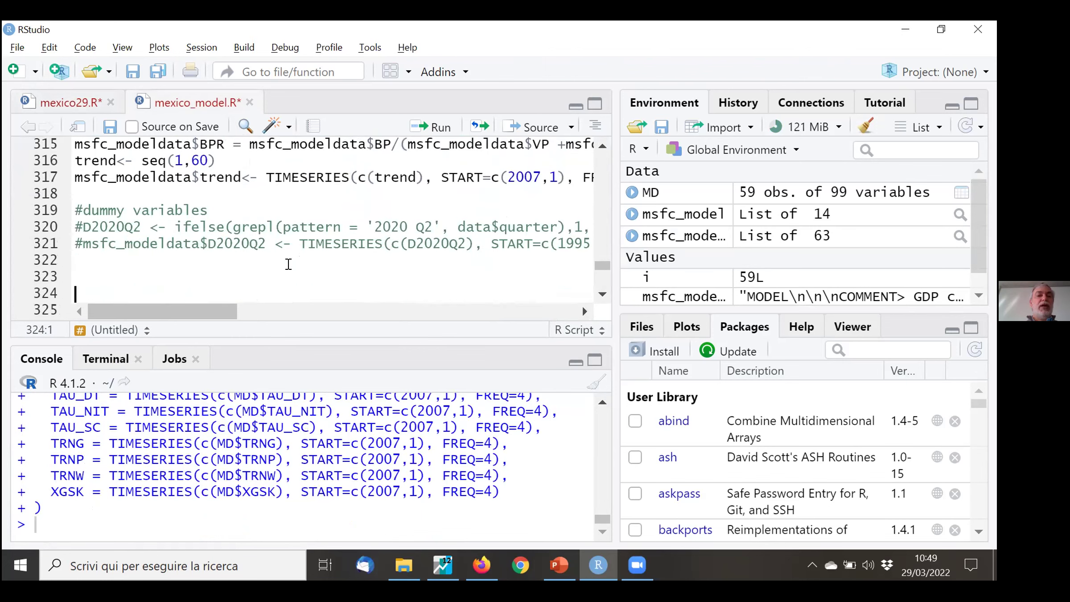
key("Up")
key("Up")
key("Up")
key("Up")
key("Up")
key("Down")
key("shift+Down")
key("shift+Down")
key("ctrl+c")
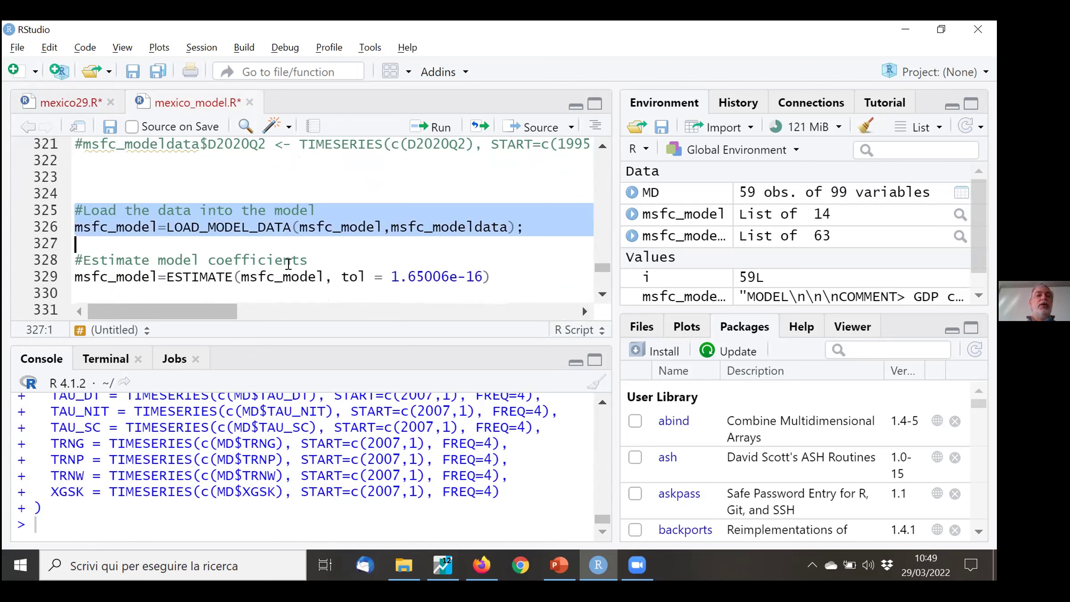
Paste the copied LOAD_MODEL_DATA code below the msfc_modeldata list in mexico29.R and run it
left_click(89, 102)
left_click(176, 225)
key("ctrl+End")
key("Up")
key("Up")
key("Up")
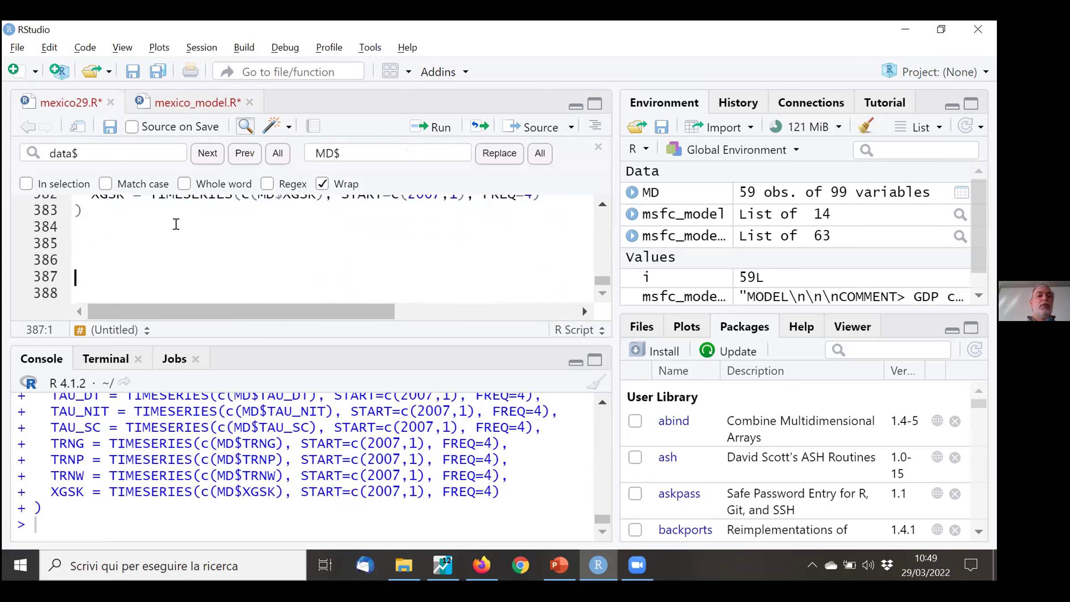
key("ctrl+v")
key("Up")
key("ctrl+Return")
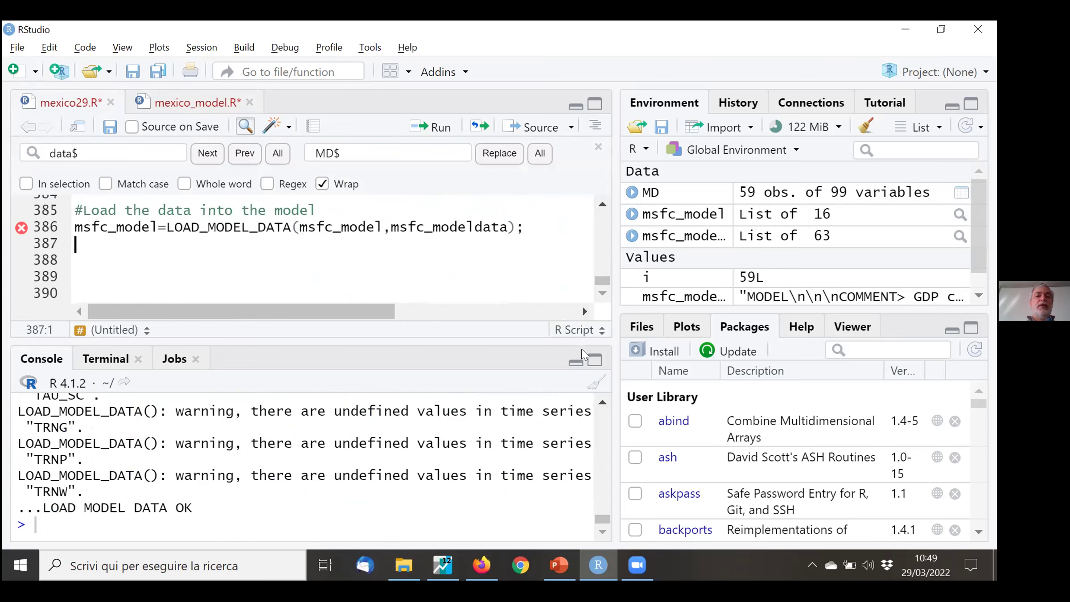
Review the console output of the LOAD_MODEL_DATA command back to its start in an enlarged view, and restore the layout
left_click(594, 359)
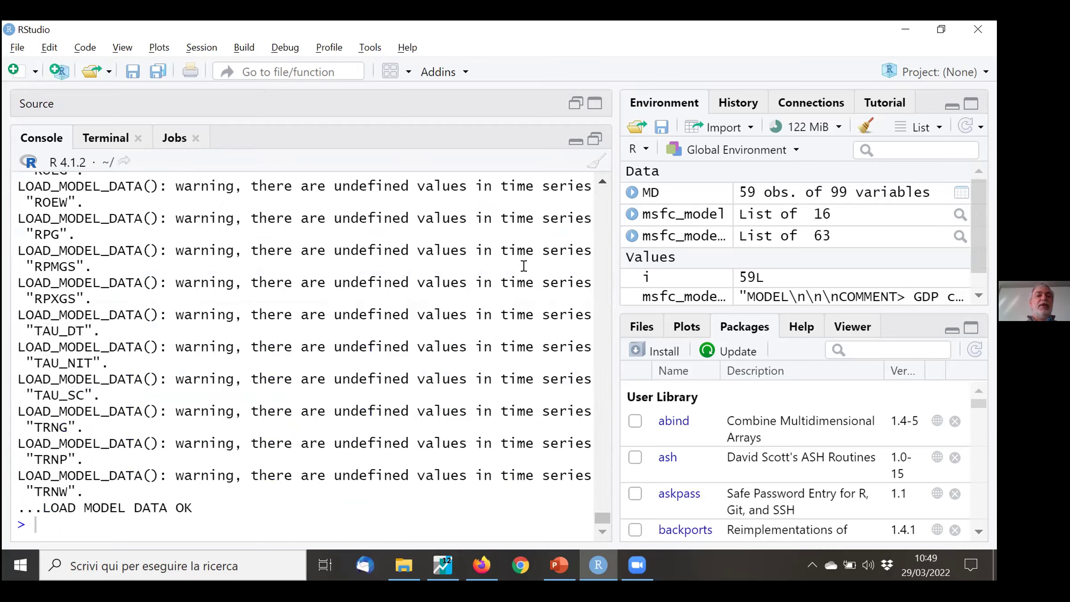
scroll(524, 265, "up", 5)
scroll(524, 265, "up", 10)
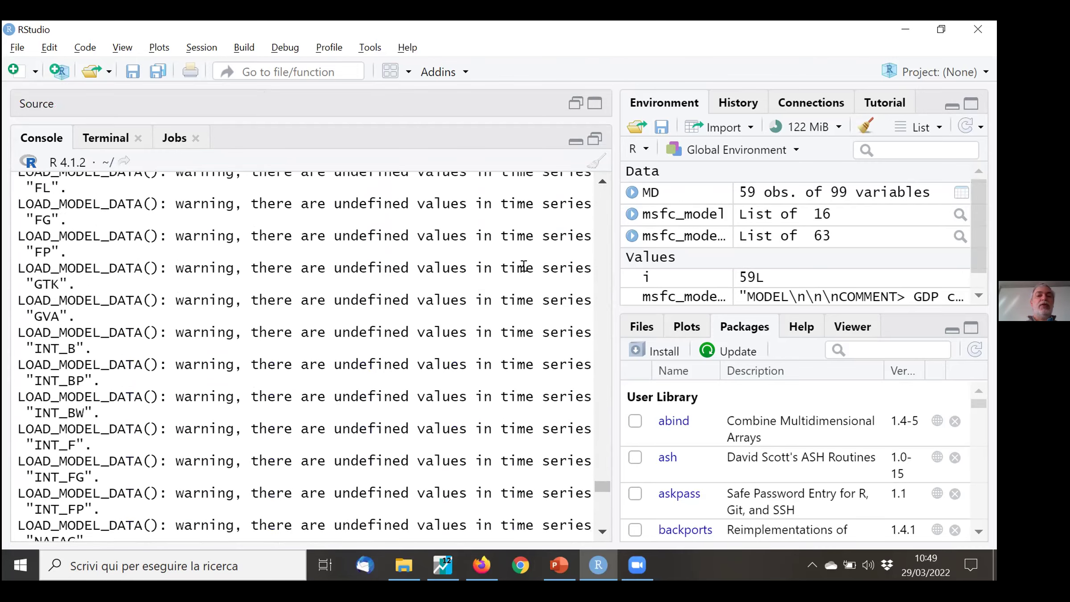
scroll(524, 266, "up", 3)
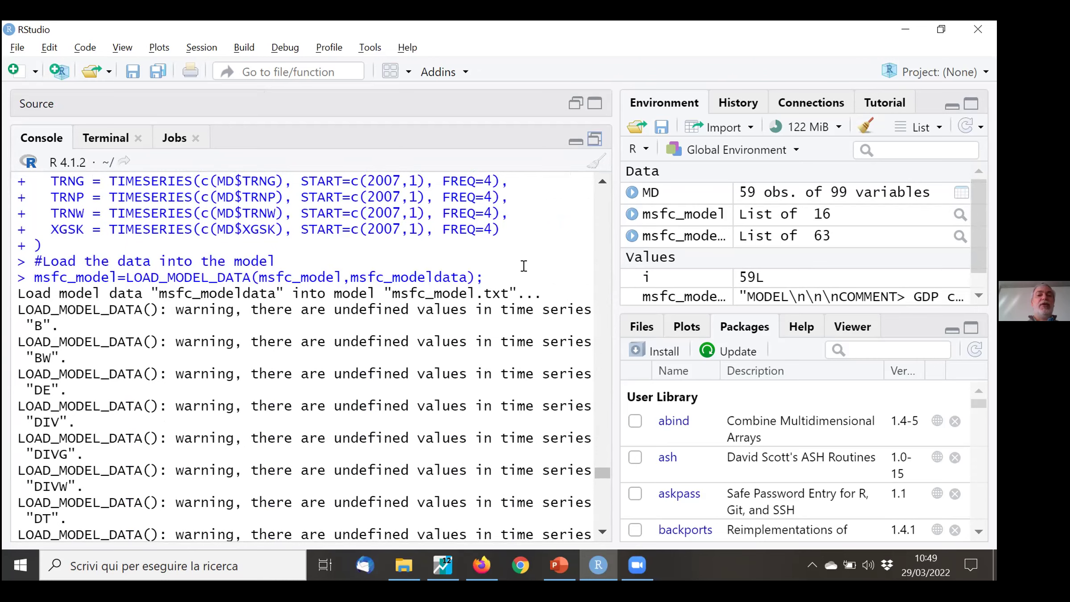
left_click(590, 141)
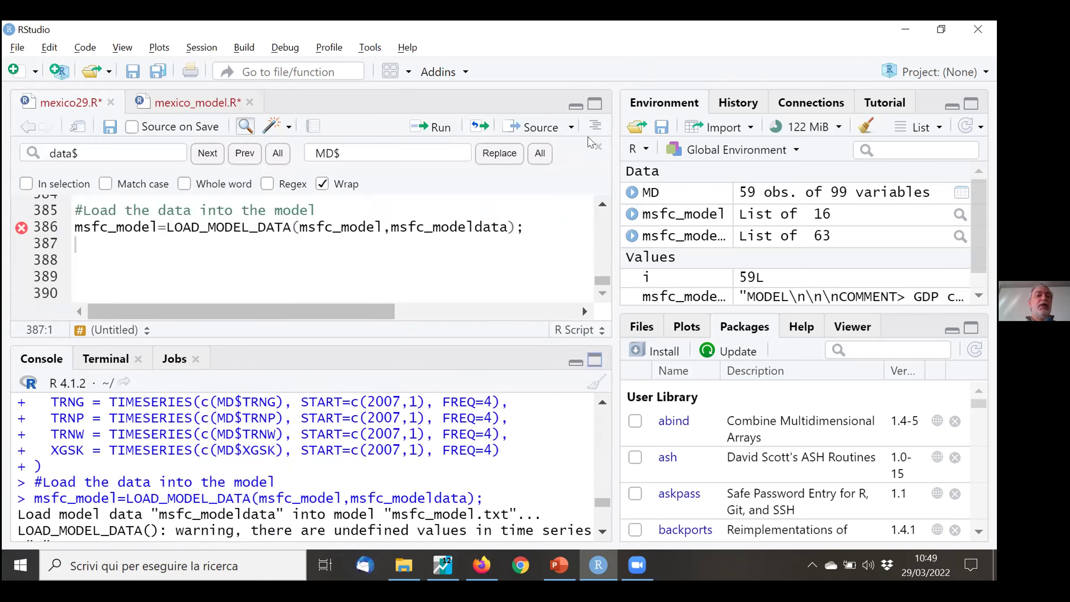
Remove the trailing semicolon from the LOAD_MODEL_DATA command in both mexico29.R and mexico_model.R
left_click(540, 225)
key("BackSpace")
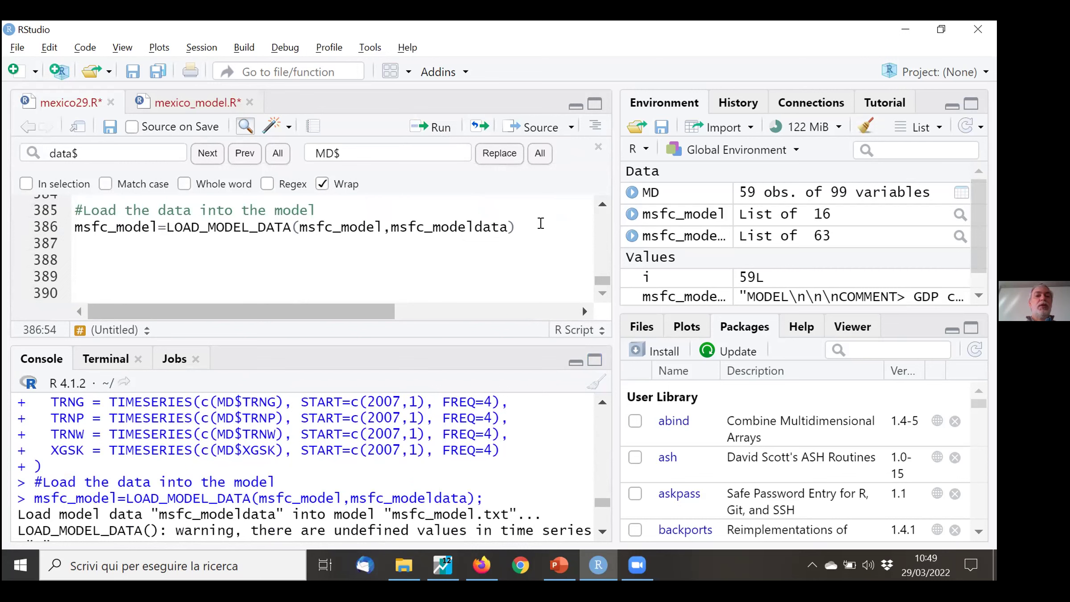
left_click(213, 106)
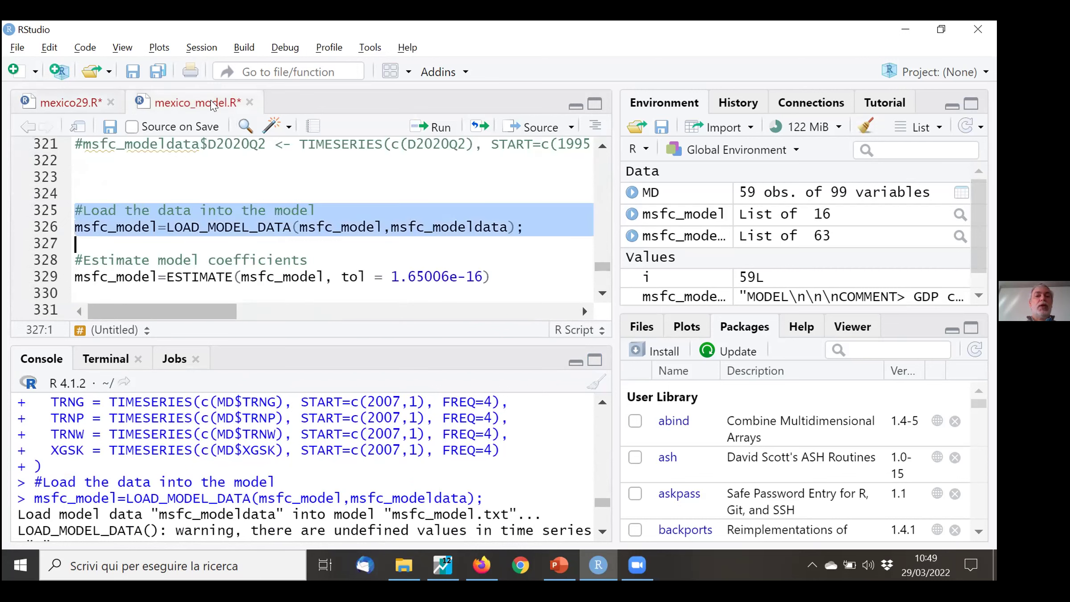
left_click(336, 225)
key("End")
key("BackSpace")
Examine the code after LOAD_MODEL_DATA in mexico_model.R, covering the ESTIMATE command and the SIMULATE forecast settings
key("Down")
key("Down")
key("Down")
key("Down")
key("Down")
key("Down")
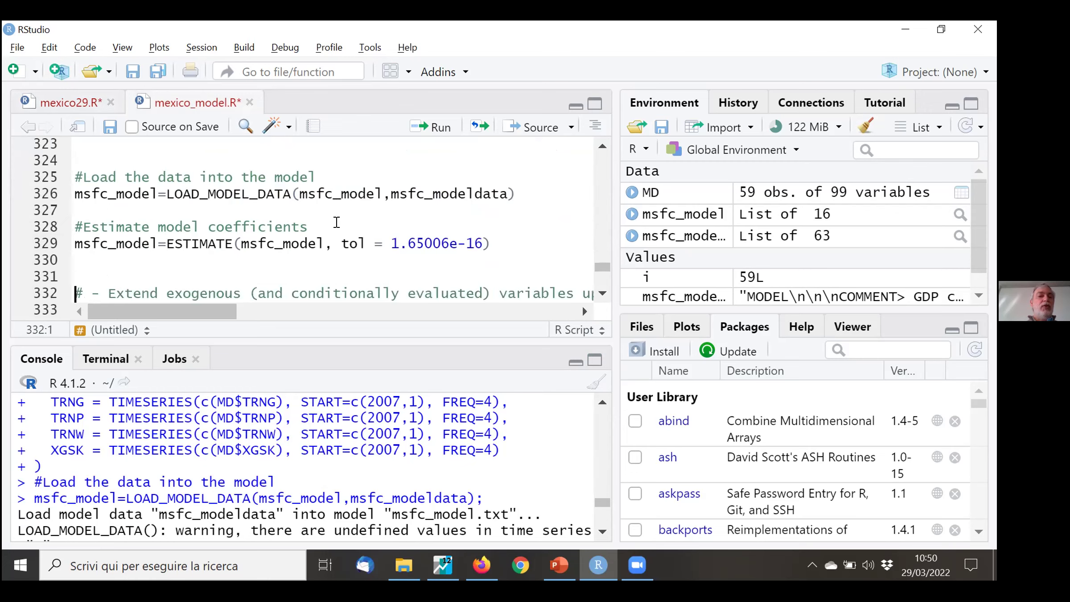
key("Down")
key("Down")
key("Down")
key("Down")
key("Down")
key("Down")
key("Down")
key("Down")
key("Down")
key("Down")
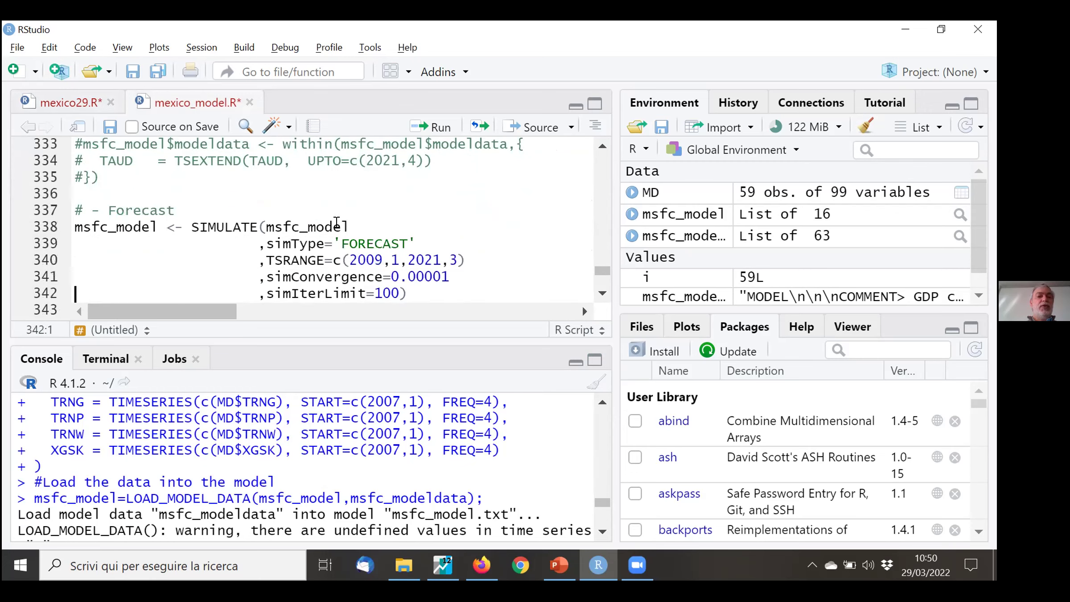
key("Down")
key("Down")
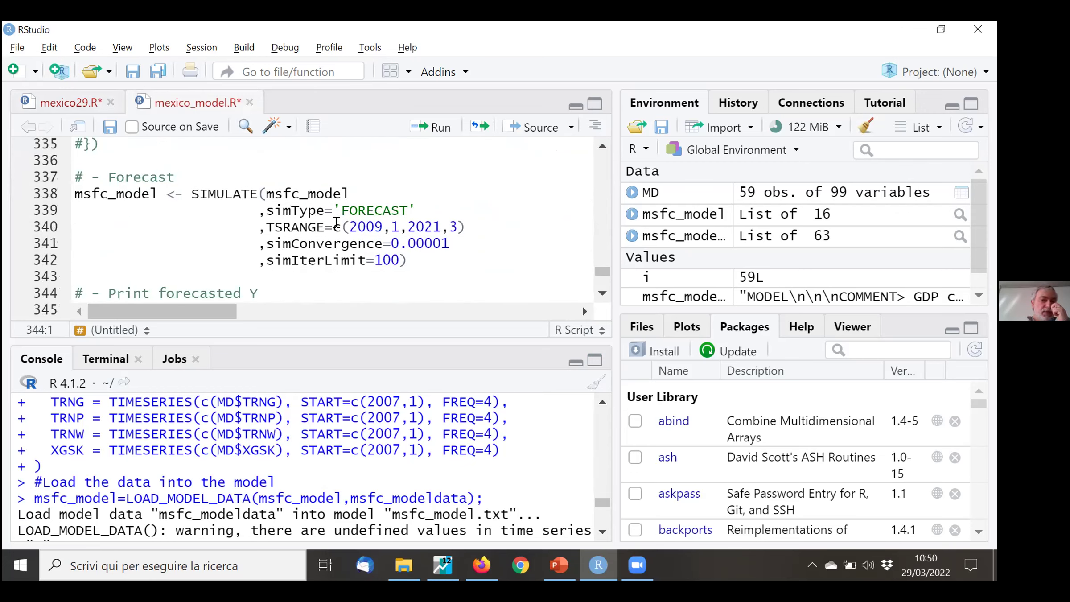
key("Up")
key("Up")
key("Up")
key("Up")
key("Up")
key("Up")
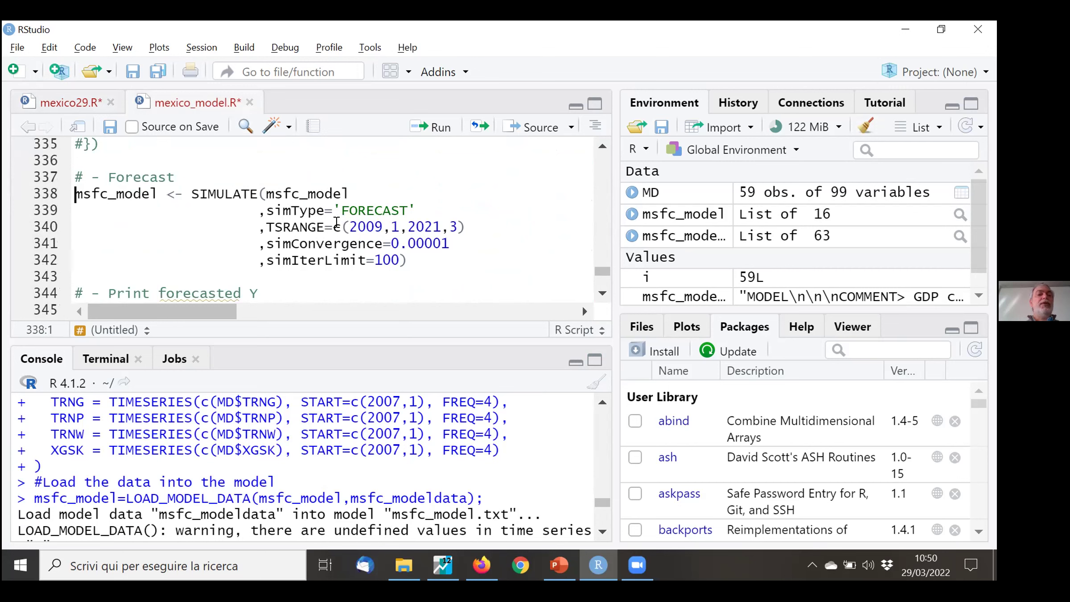
Copy the SIMULATE forecast command from mexico_model.R and paste it below the LOAD_MODEL_DATA line in mexico29.R
key("shift+Down")
key("shift+Down")
key("shift+Down")
key("shift+Down")
key("shift+Down")
key("ctrl+c")
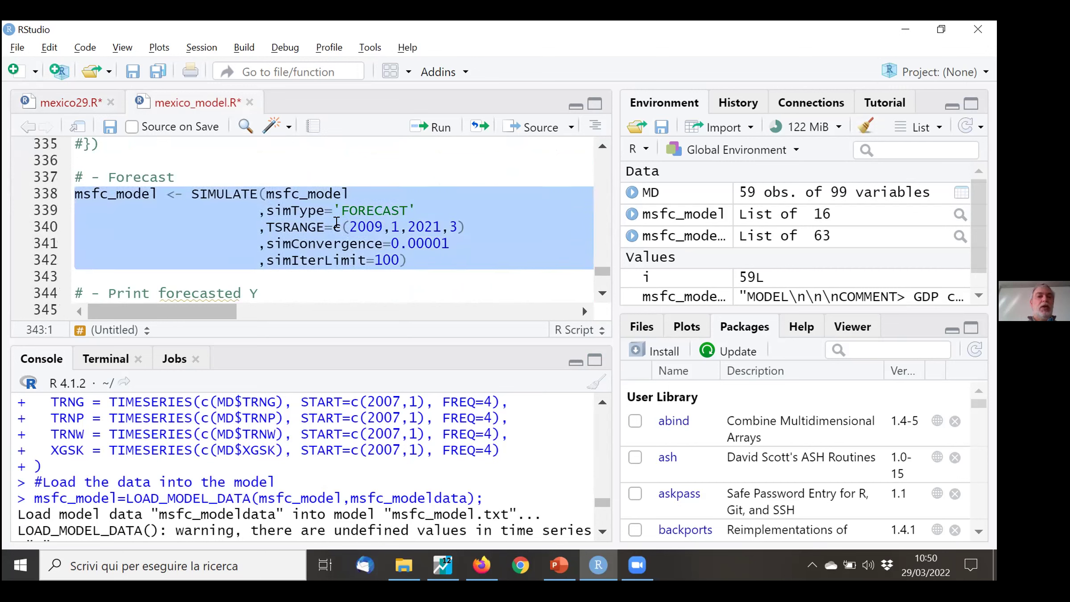
left_click(84, 95)
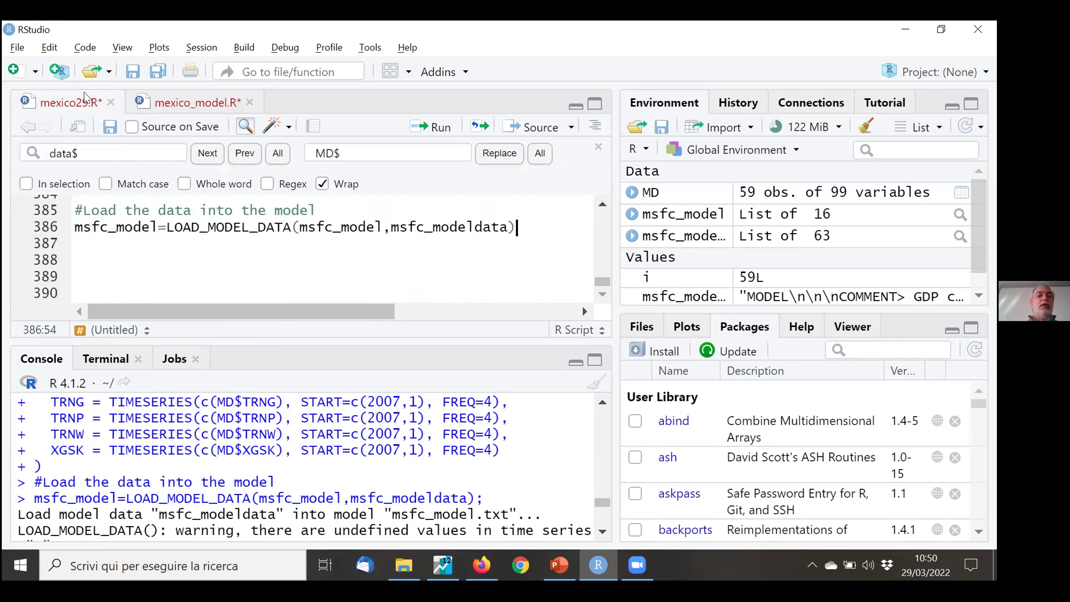
key("Down")
key("Down")
key("ctrl+v")
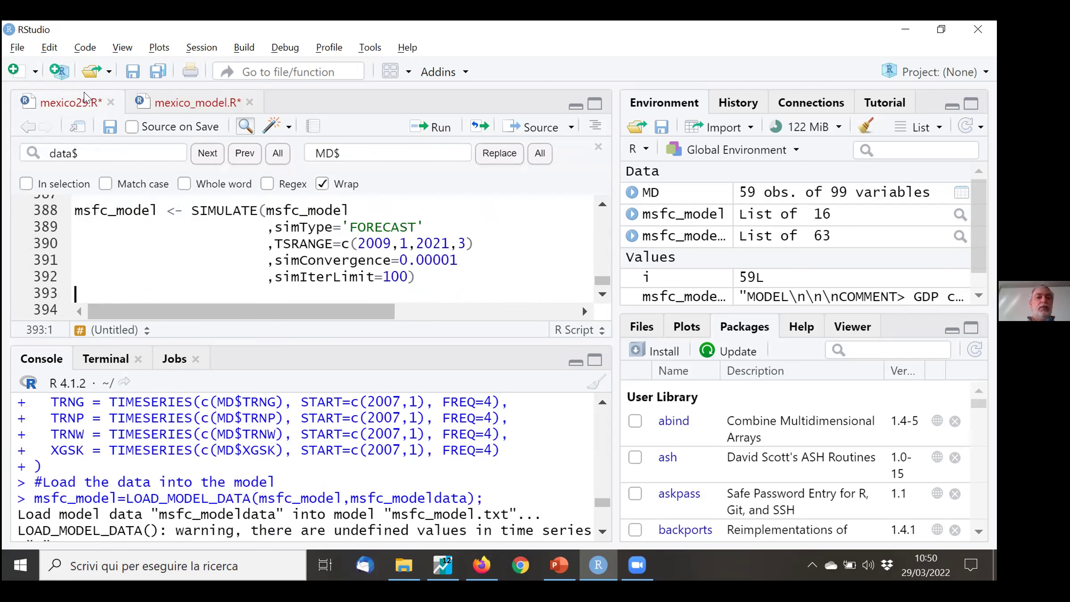
Examine the code around the pasted SIMULATE command in mexico29.R, including the time series definitions in the msfc_modeldata list above it
key("Up")
key("Up")
key("Up")
key("Up")
key("Up")
key("Up")
key("Up")
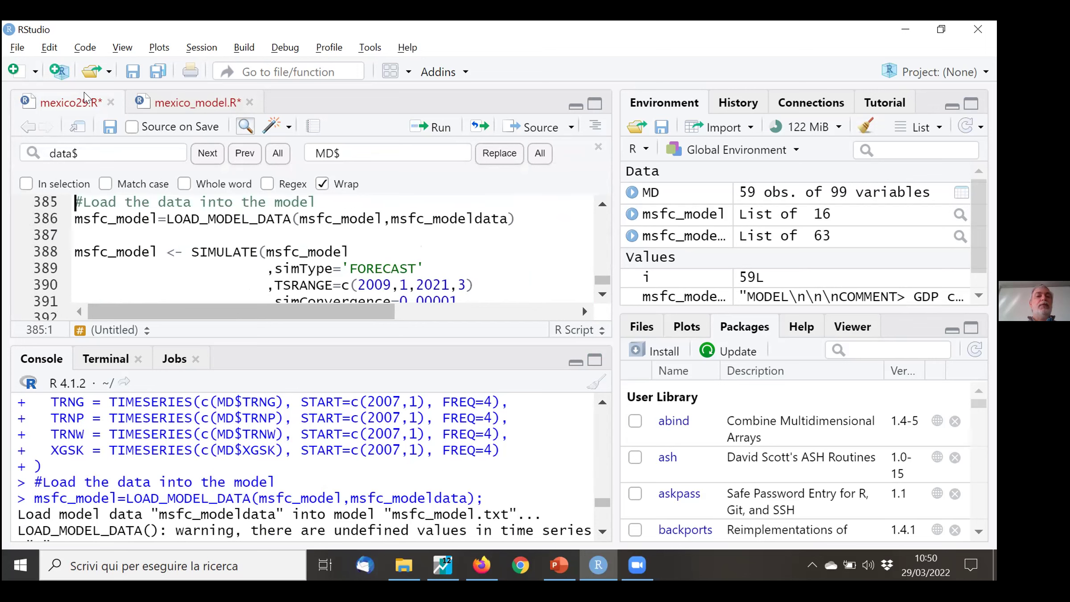
key("Down")
key("Down")
key("Down")
key("Down")
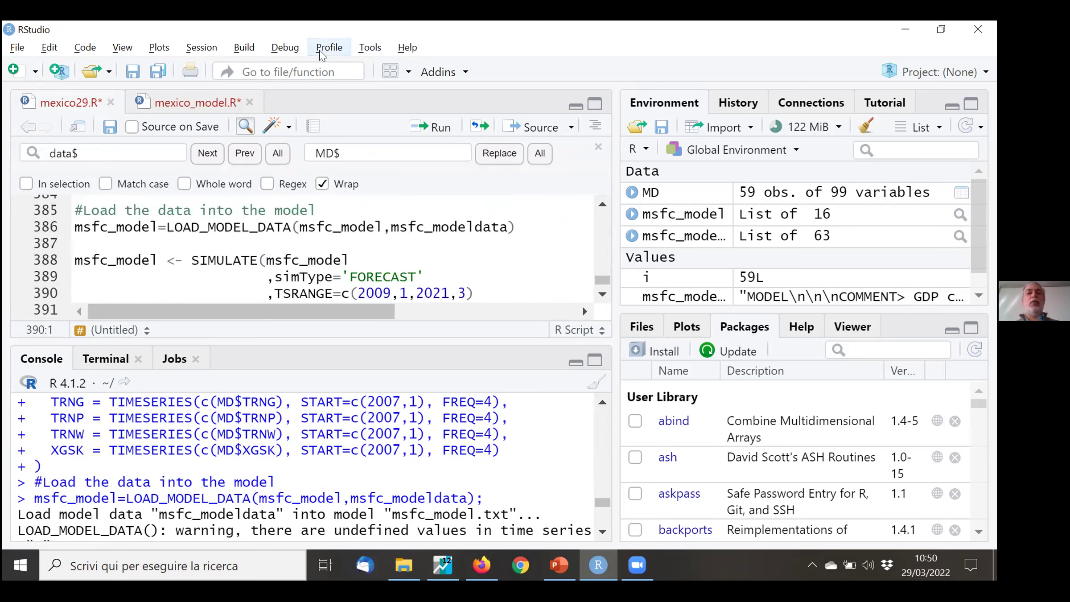
left_click(509, 268)
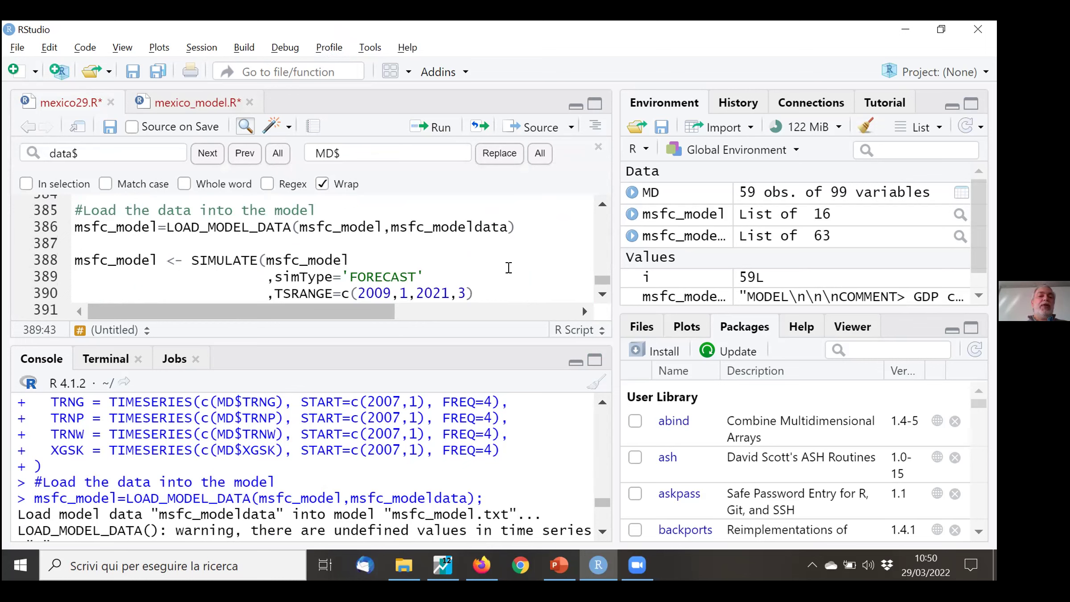
key("Up")
key("Up")
key("Up")
key("Up")
key("Up")
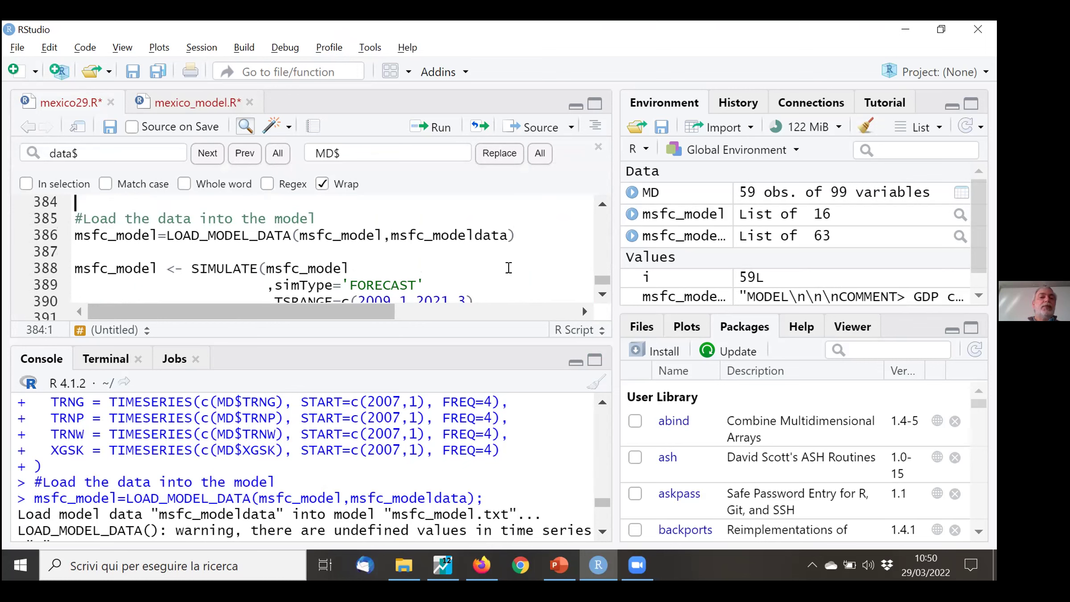
key("Up")
key("Up")
key("Up")
key("Up")
key("Up")
key("Up")
key("Up")
key("Up")
key("Up")
key("Up")
key("Up")
key("Up")
key("Up")
key("Up")
key("Up")
key("Up")
key("Up")
key("Up")
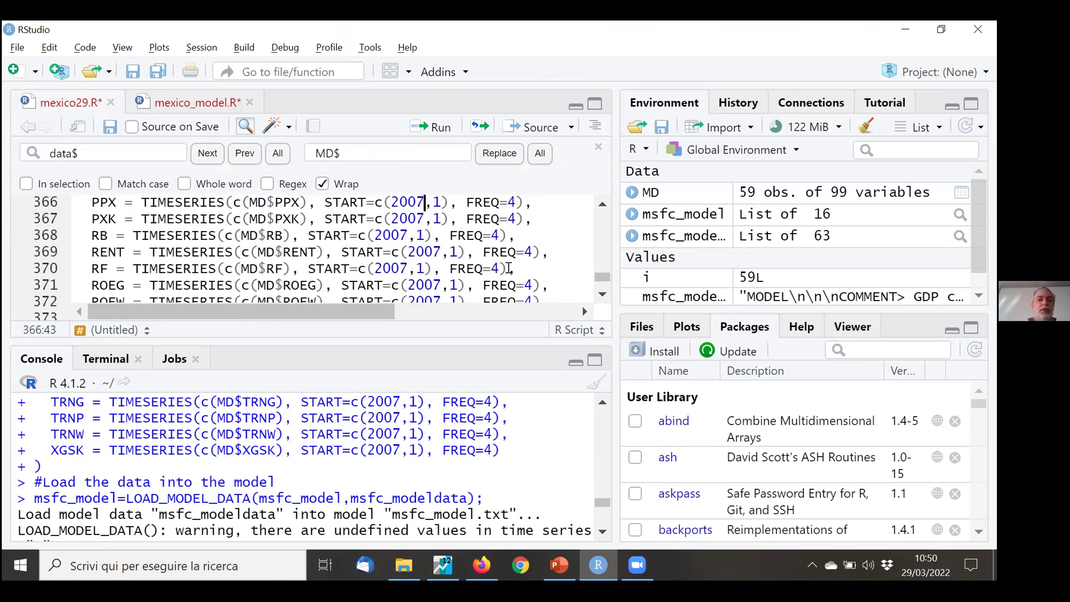
key("End")
key("ctrl+End")
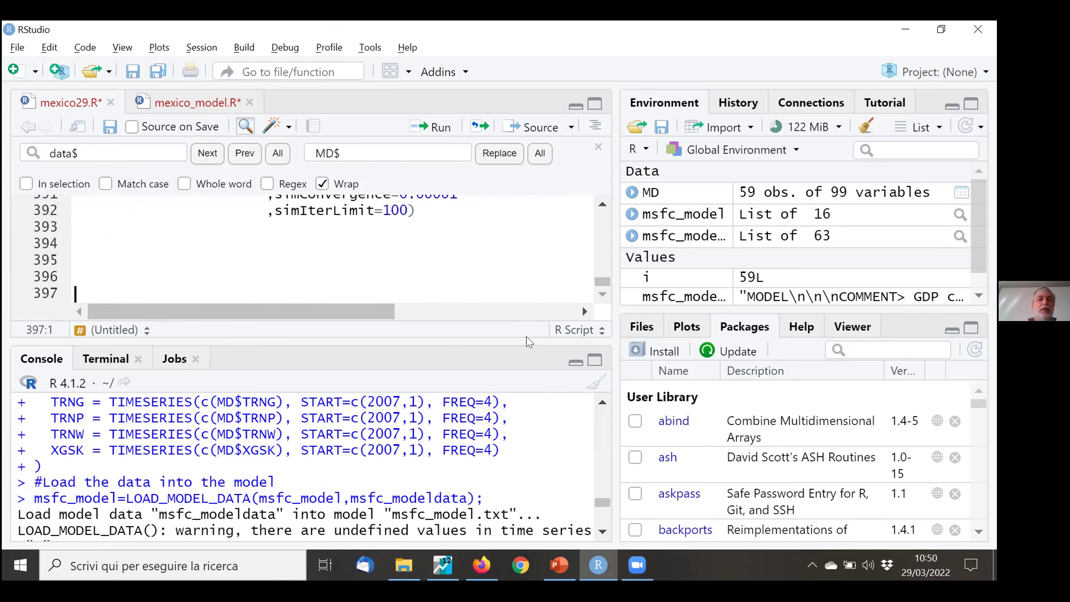
Review the console output back to the msfc_model$vpre variable list, and place the cursor at the start of the SIMULATE command in mexico29.R
scroll(600, 432, "up", 5)
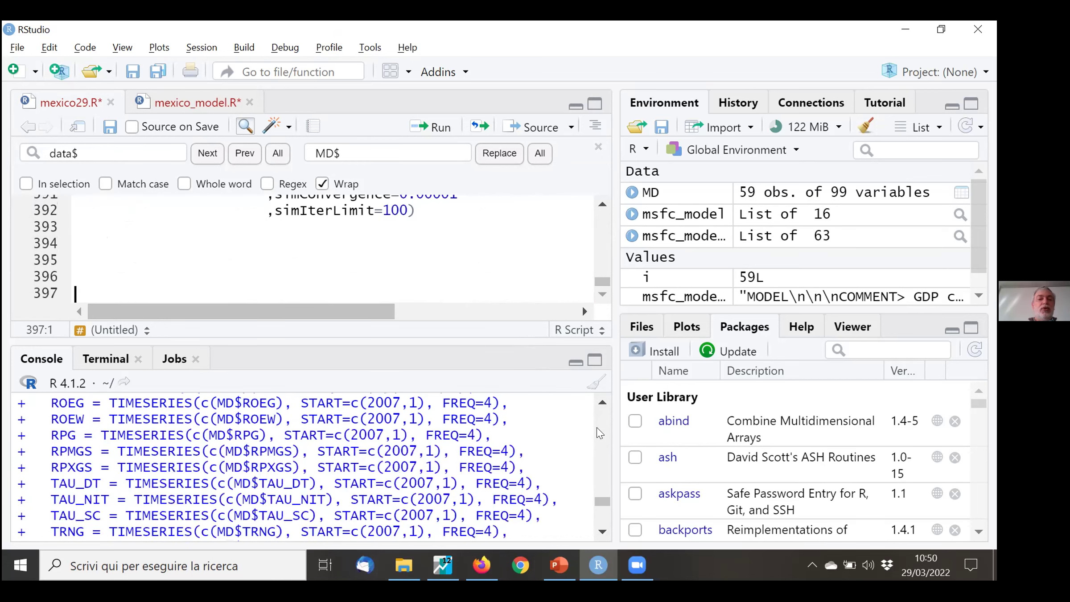
scroll(599, 432, "up", 10)
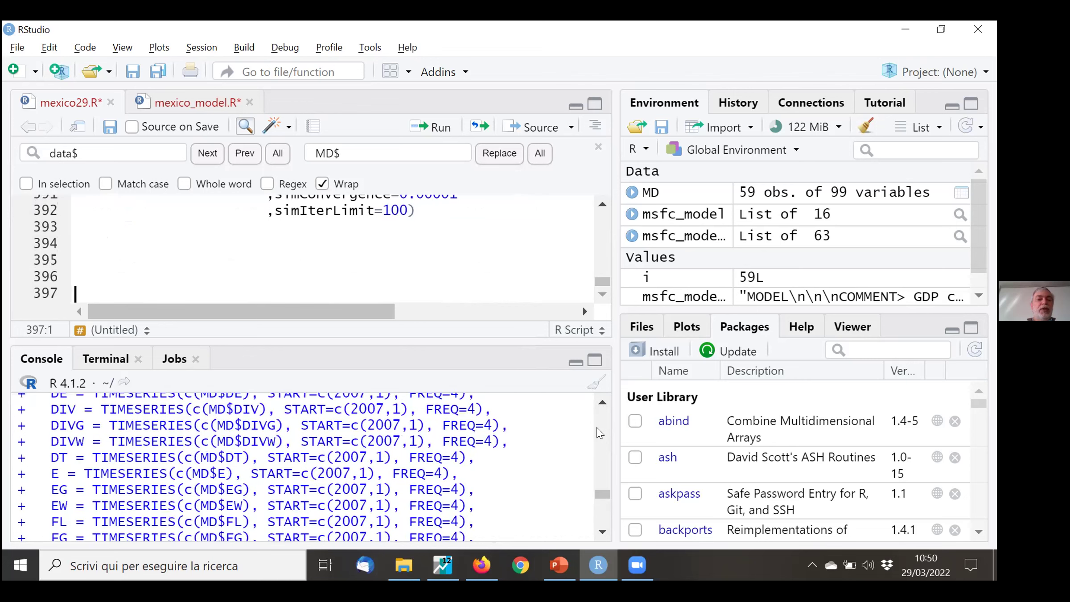
left_click(605, 403)
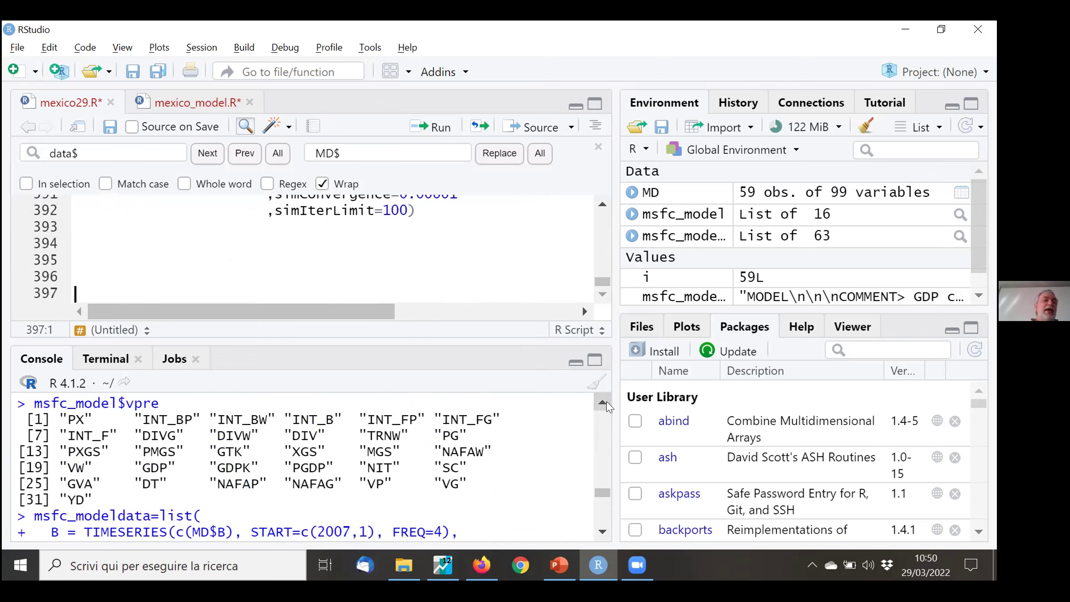
key("Up")
key("Up")
key("Up")
key("Up")
key("Up")
key("Up")
key("Up")
key("Up")
key("Up")
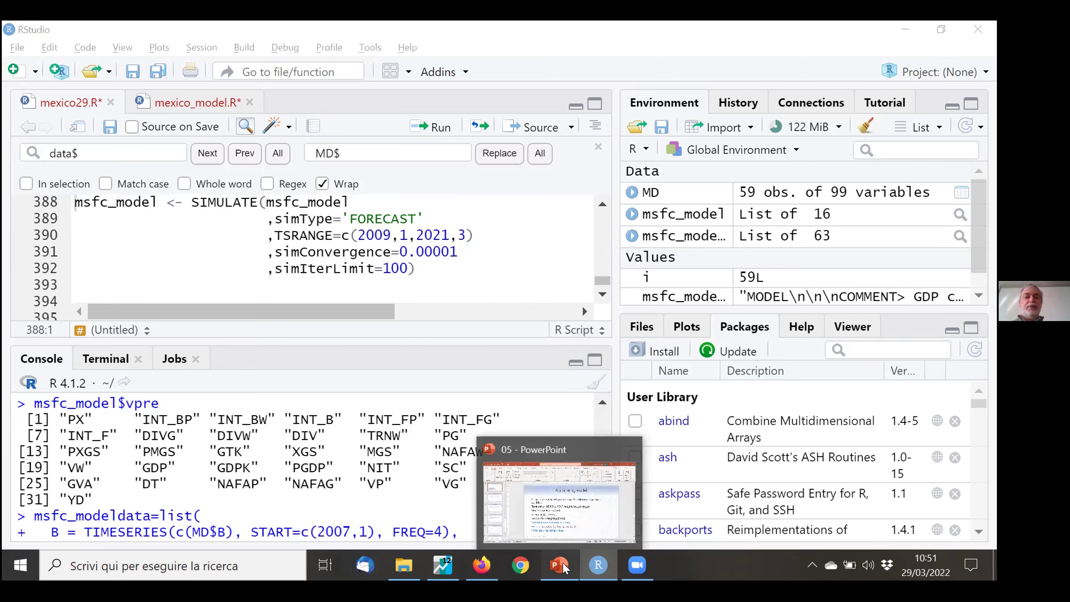
Switch to the Accounting model slide in PowerPoint, and open a blank Notepad document over it
left_click(575, 571)
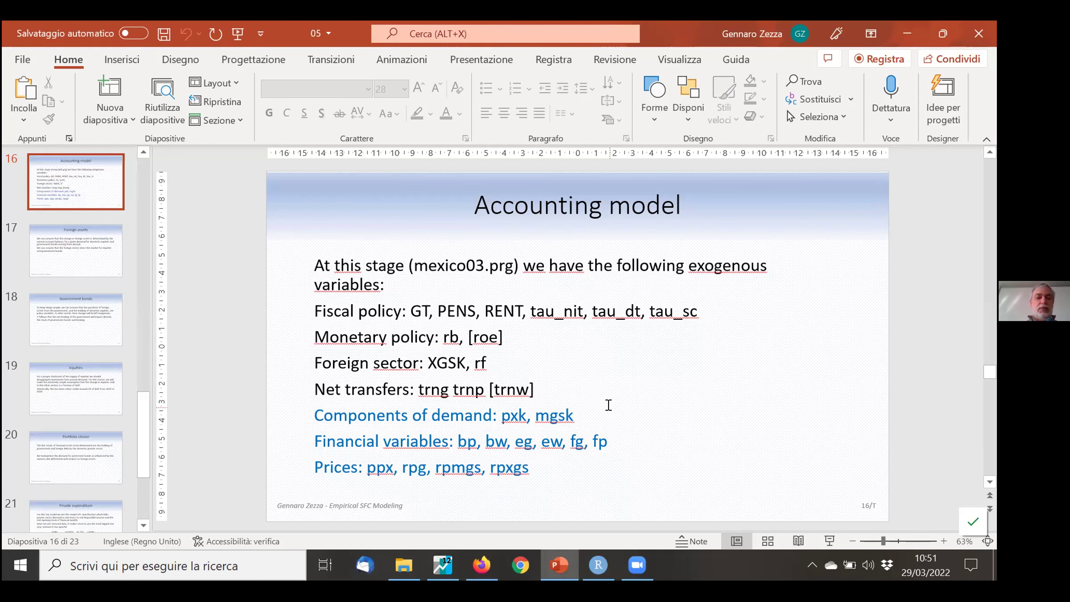
key("super")
key("super")
key("super")
type("not")
key("Return")
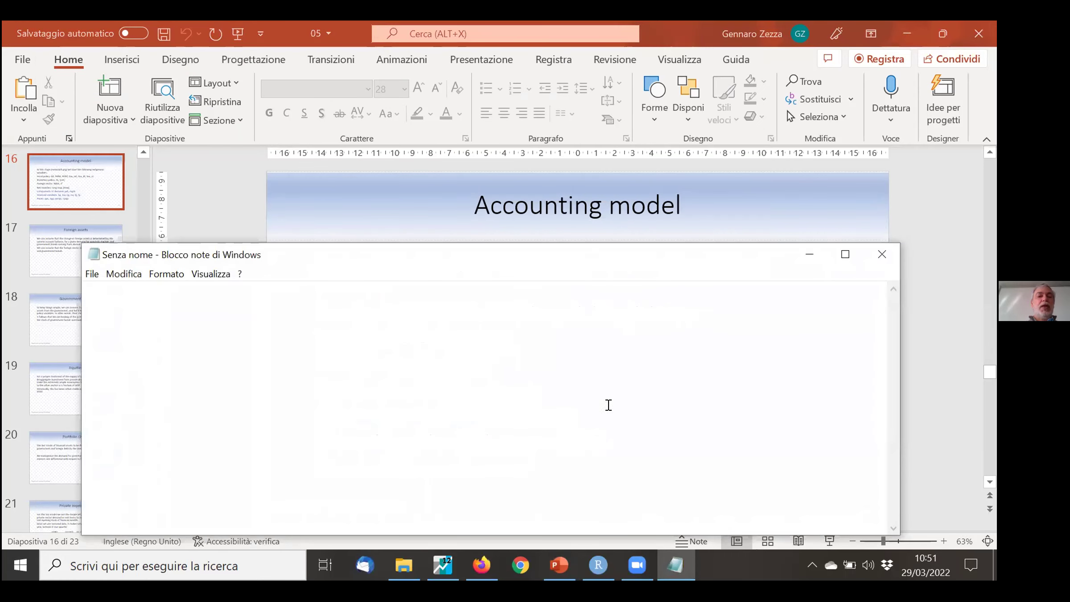
Write the example equation Y(t) = C(t) + I(t-1) in the blank note, followed by an empty line
type("Y(t")
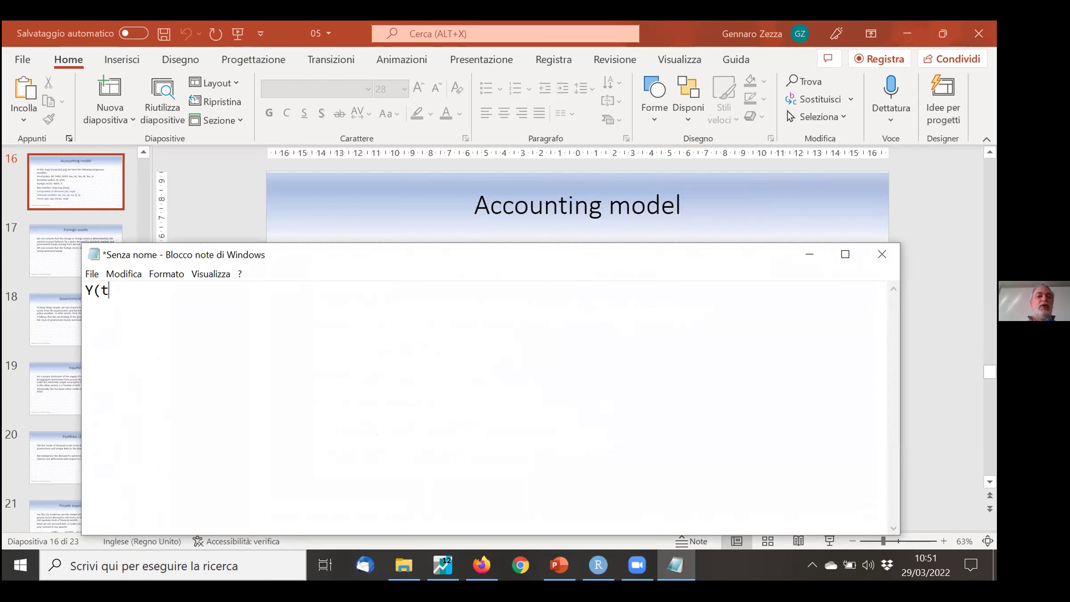
type(") = ")
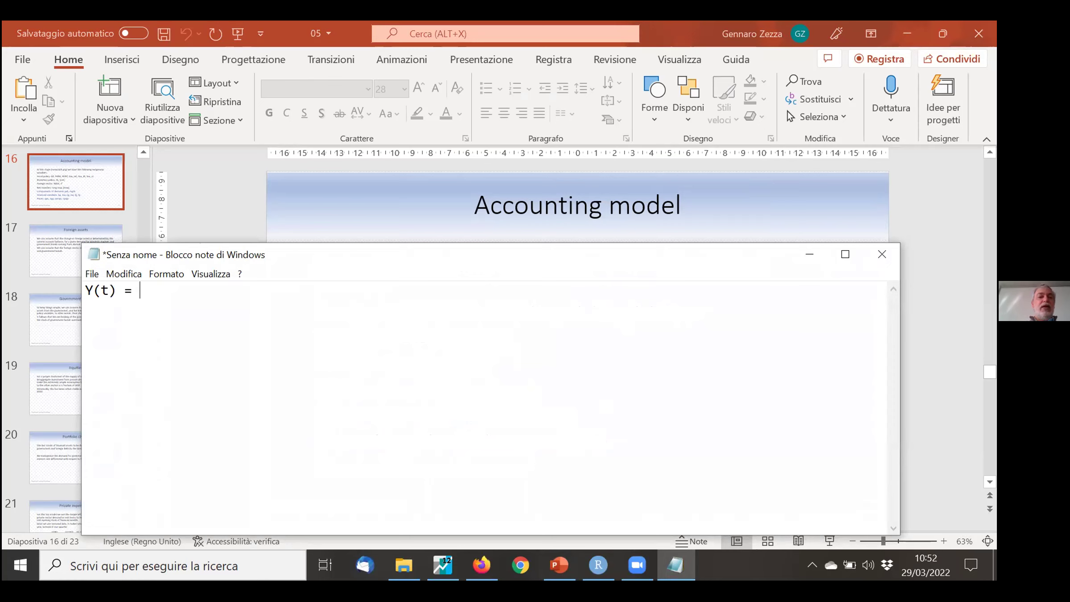
type("C(t) + I")
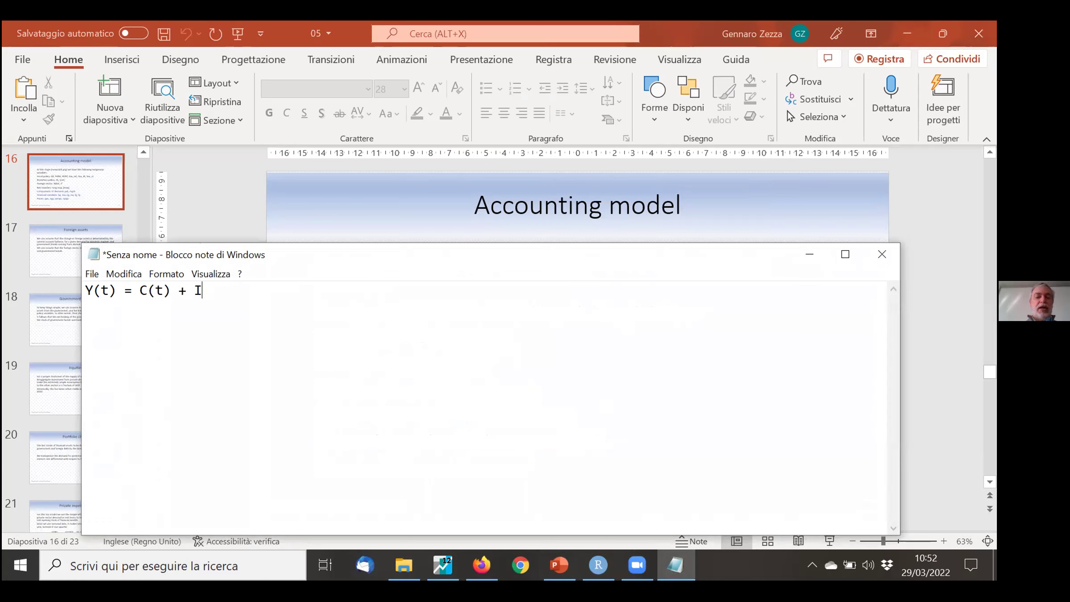
type("(t-1)")
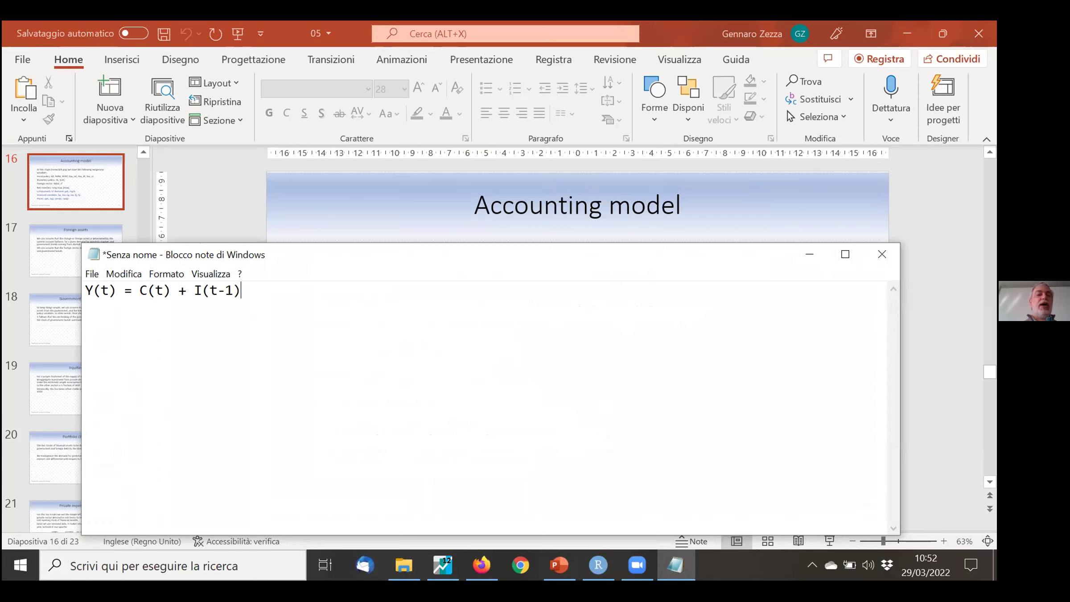
key("Return")
key("Return")
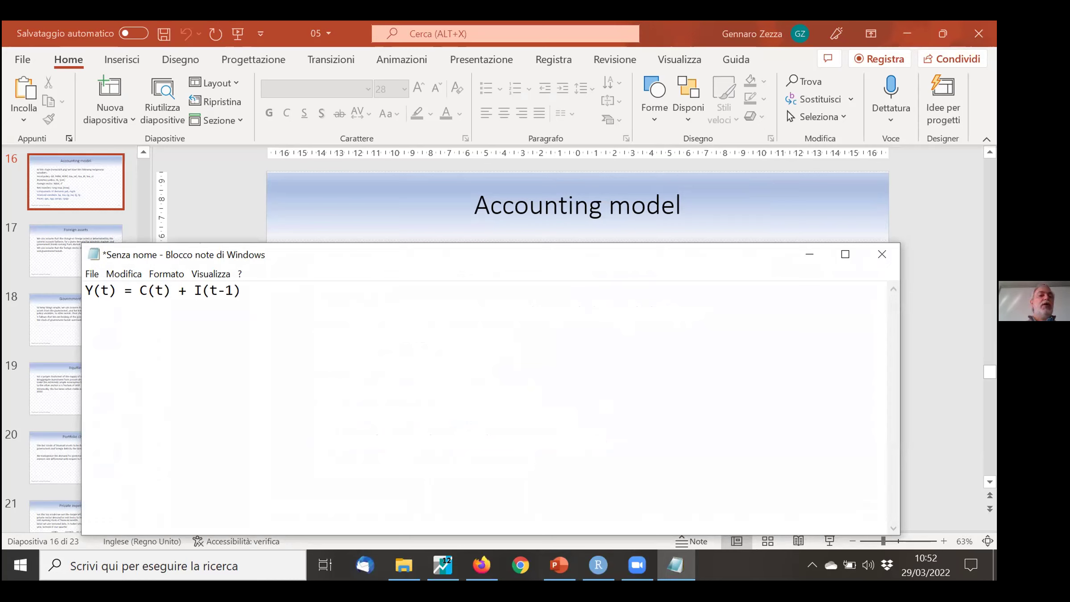